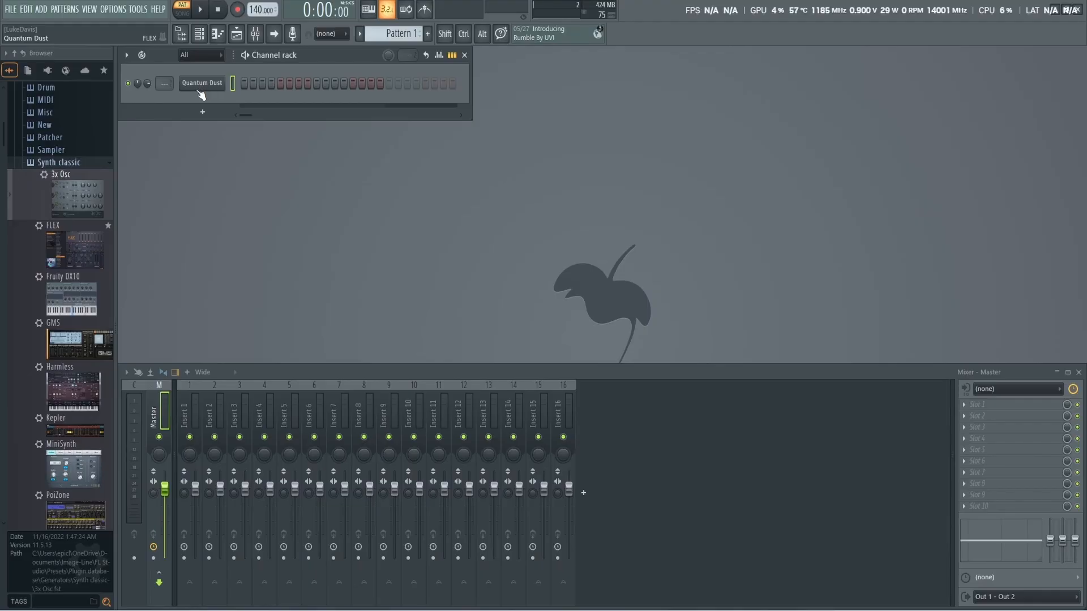
Replace the Quantum Dust instrument in the channel rack with the FLEX plugin from the Synth classic generators.
{"action": "left_click_drag", "start_coordinate": [54, 225], "coordinate": [195, 84]}
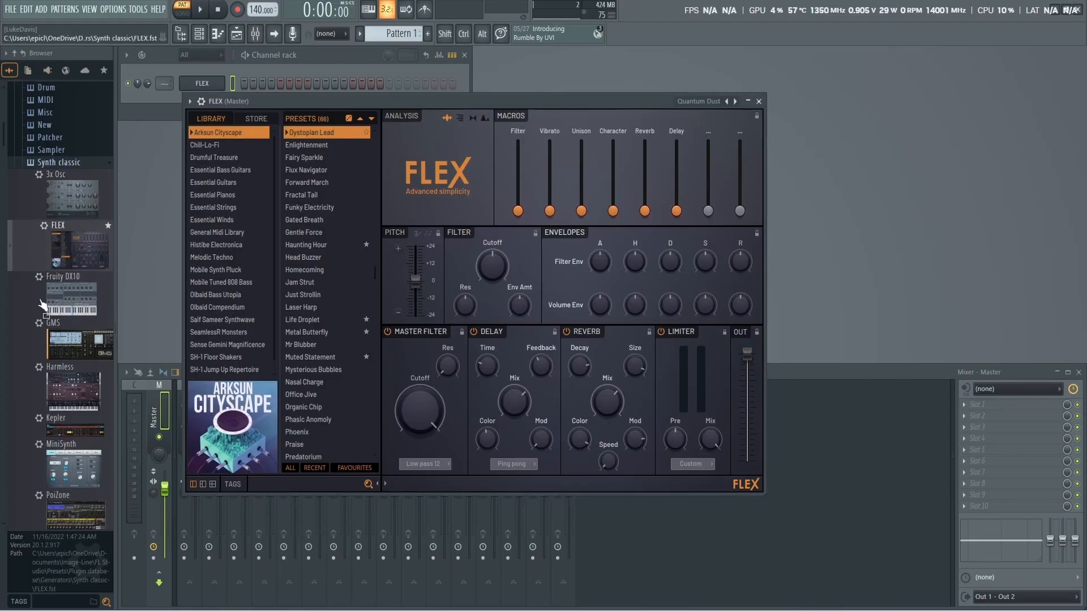
Tidy the plugin database by collapsing the Visual and Patcher effect folders, leaving the Generators folder expanded.
{"action": "scroll", "coordinate": [89, 216], "scroll_direction": "up", "scroll_amount": 8}
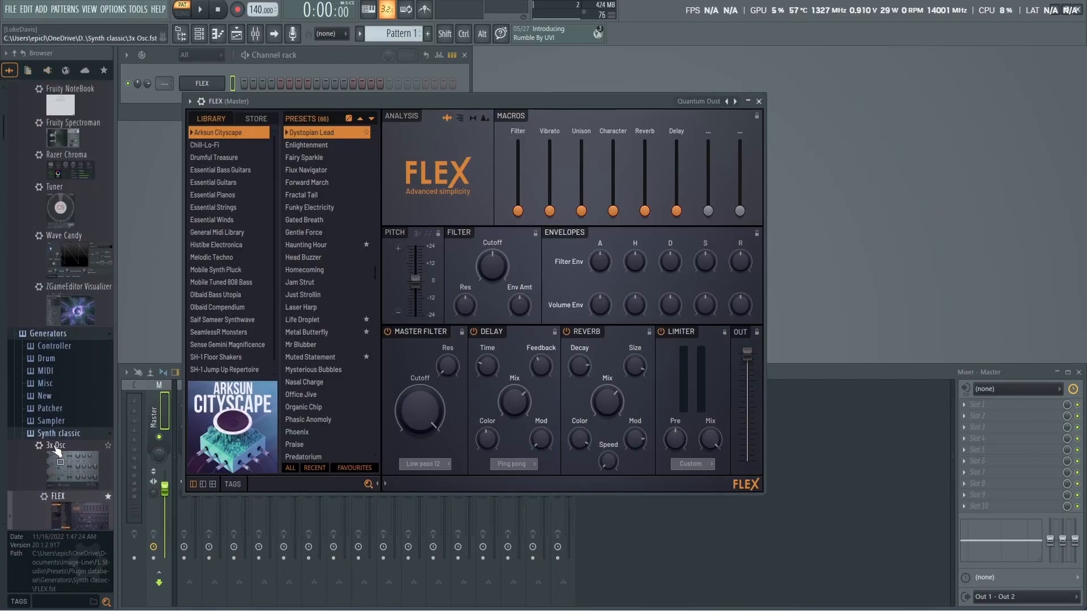
{"action": "left_click", "coordinate": [76, 336]}
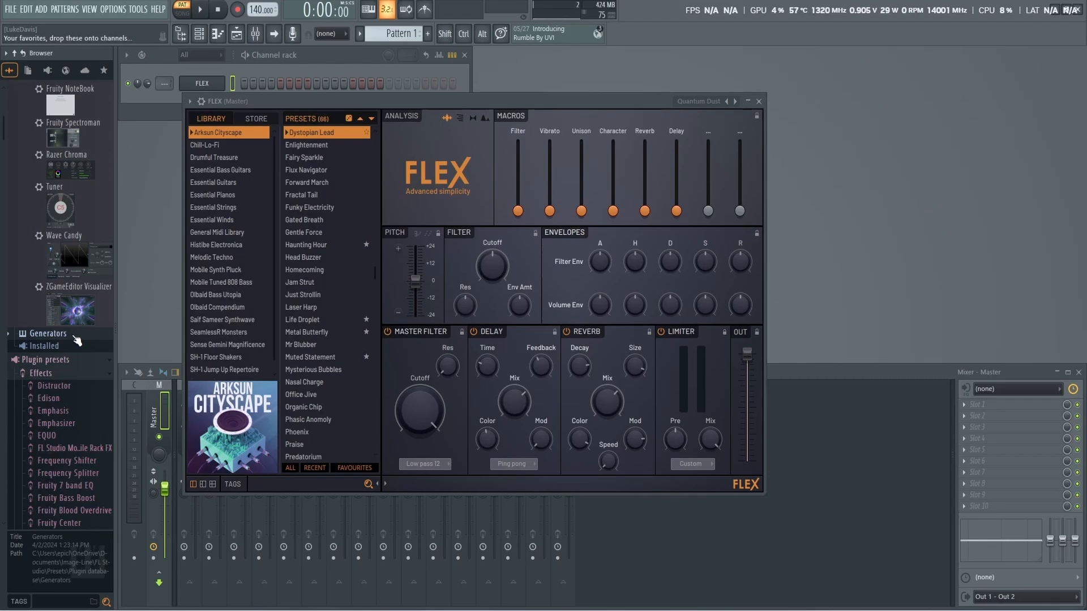
{"action": "left_click", "coordinate": [76, 340]}
{"action": "scroll", "coordinate": [46, 227], "scroll_direction": "up", "scroll_amount": 5}
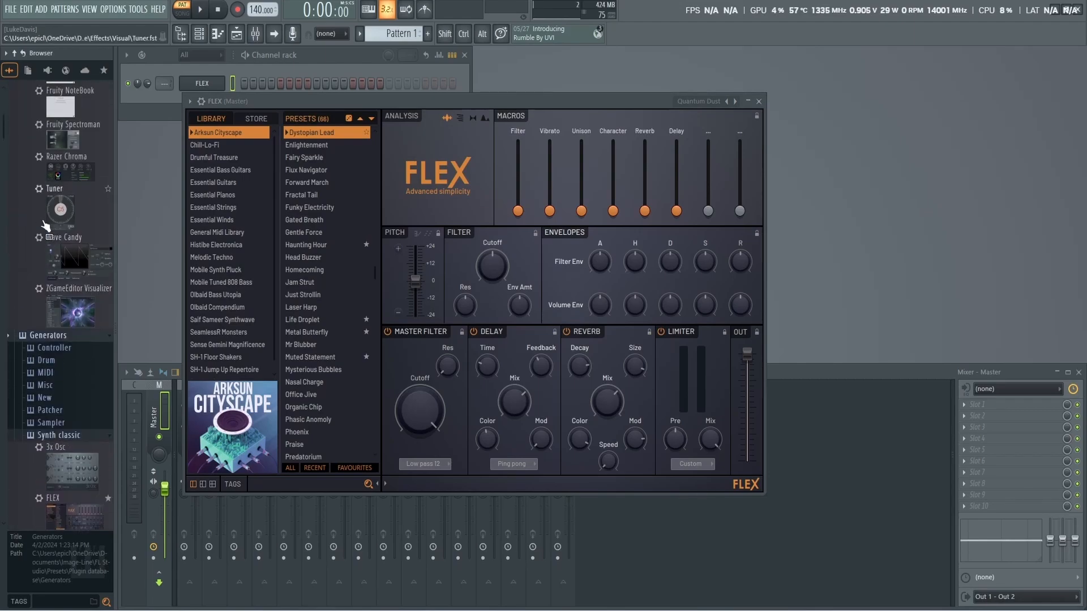
{"action": "scroll", "coordinate": [45, 227], "scroll_direction": "up", "scroll_amount": 10}
{"action": "left_click", "coordinate": [54, 498]}
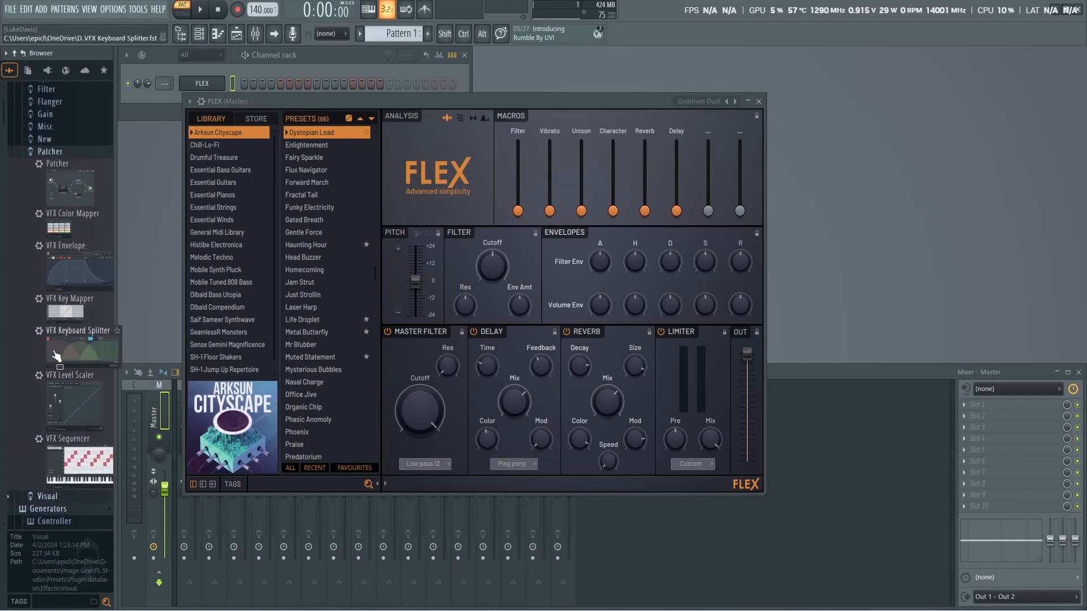
{"action": "left_click", "coordinate": [46, 151]}
{"action": "scroll", "coordinate": [48, 196], "scroll_direction": "up", "scroll_amount": 5}
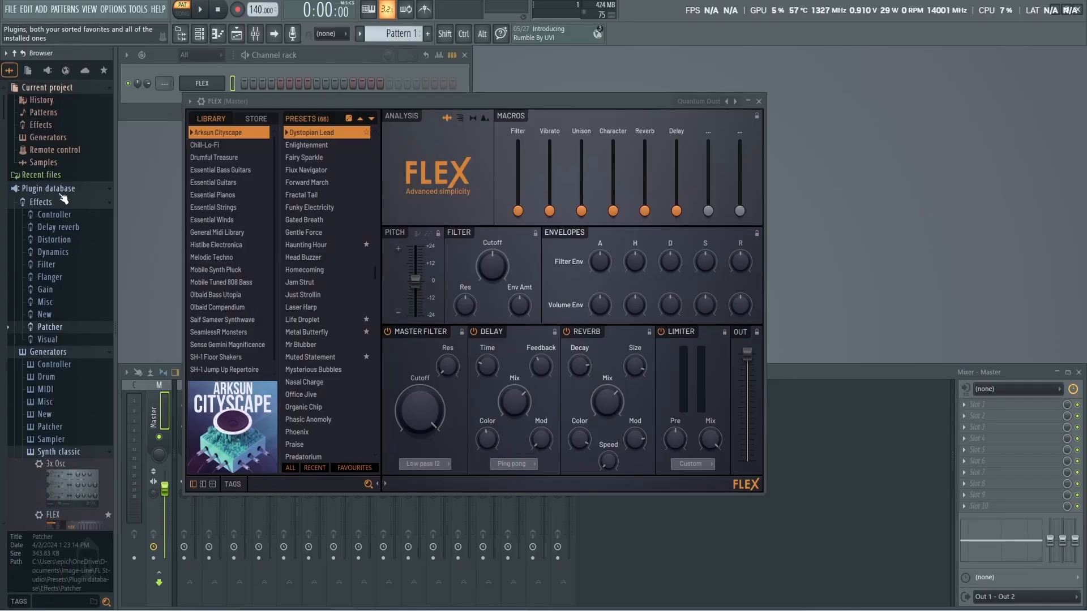
{"action": "left_click", "coordinate": [70, 192]}
{"action": "left_click", "coordinate": [70, 192]}
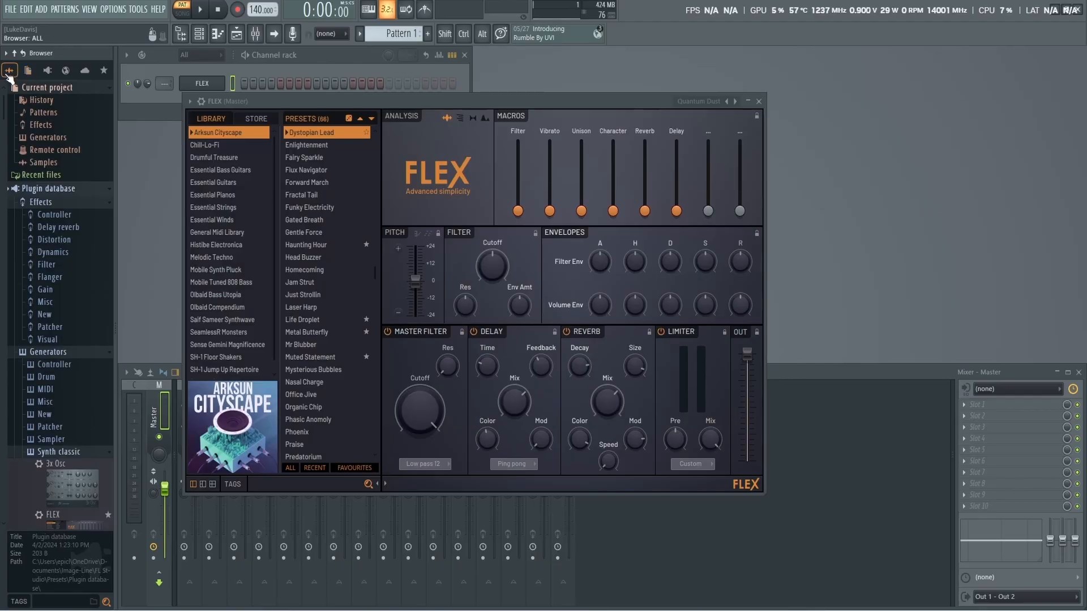
Compare the browser's current project view with its plugins-only view, ending on the plugins view.
{"action": "left_click", "coordinate": [28, 70]}
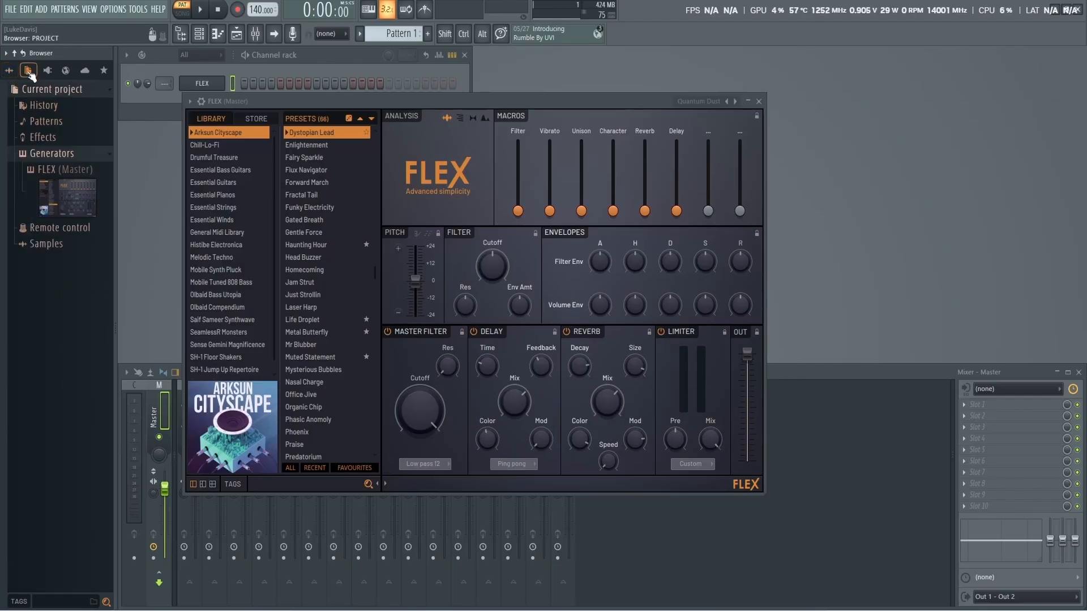
{"action": "left_click", "coordinate": [47, 71]}
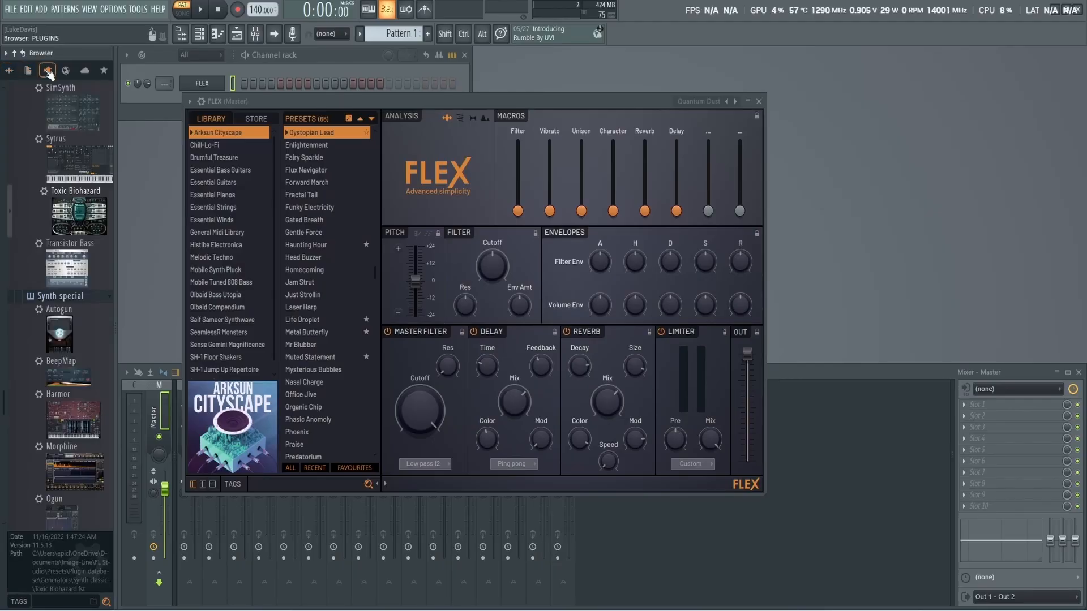
{"action": "left_click", "coordinate": [28, 71]}
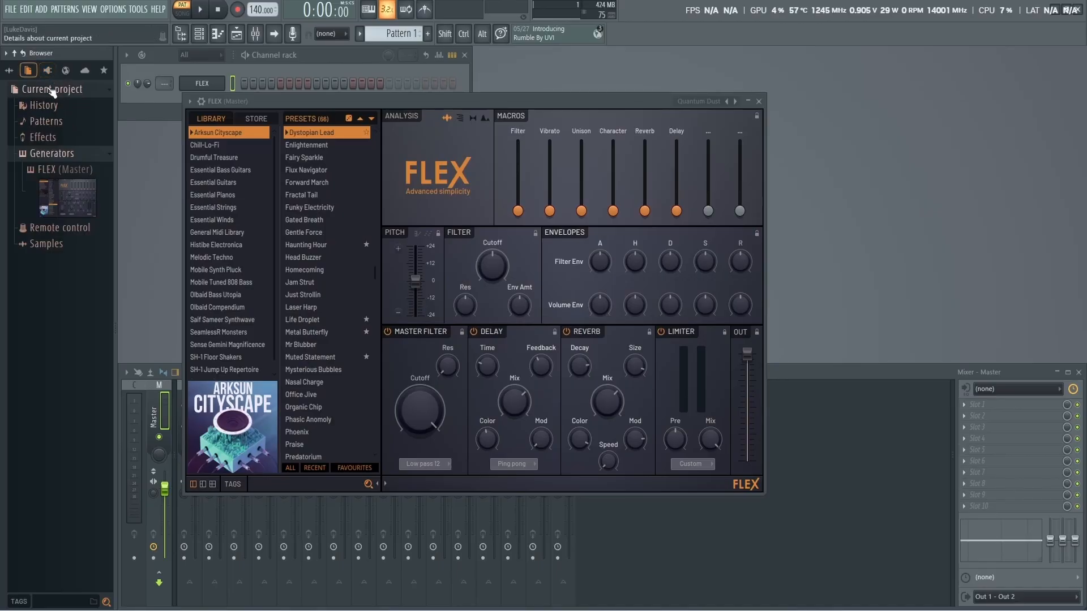
{"action": "left_click", "coordinate": [47, 71]}
Examine the plugin database, expanding the VST3, VST and Fruity lists of installed generators.
{"action": "scroll", "coordinate": [71, 163], "scroll_direction": "up", "scroll_amount": 3}
{"action": "scroll", "coordinate": [70, 163], "scroll_direction": "up", "scroll_amount": 10}
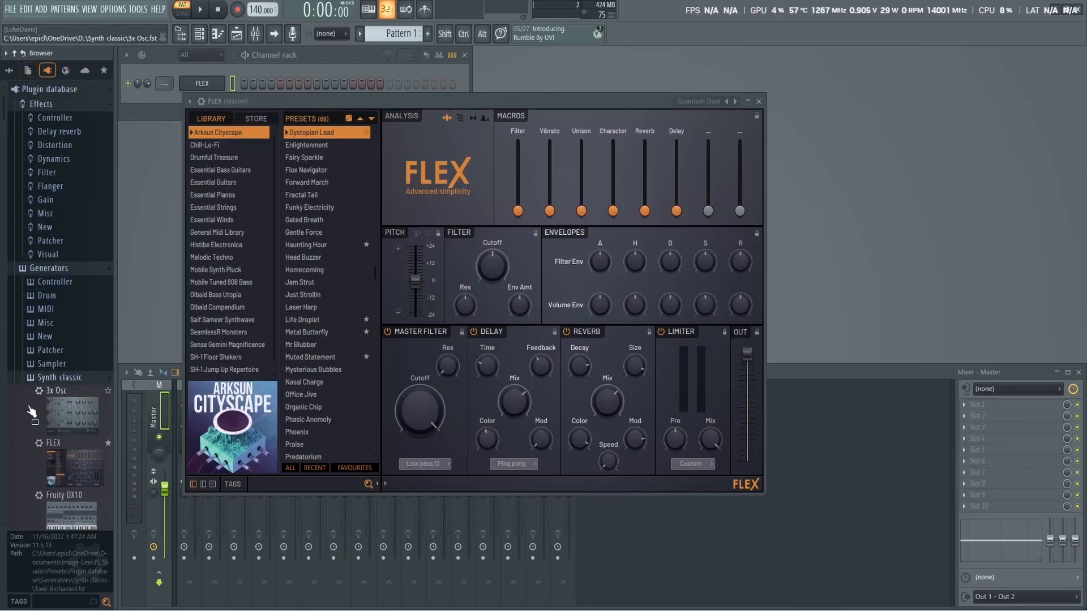
{"action": "left_click", "coordinate": [47, 379]}
{"action": "scroll", "coordinate": [48, 381], "scroll_direction": "down", "scroll_amount": 6}
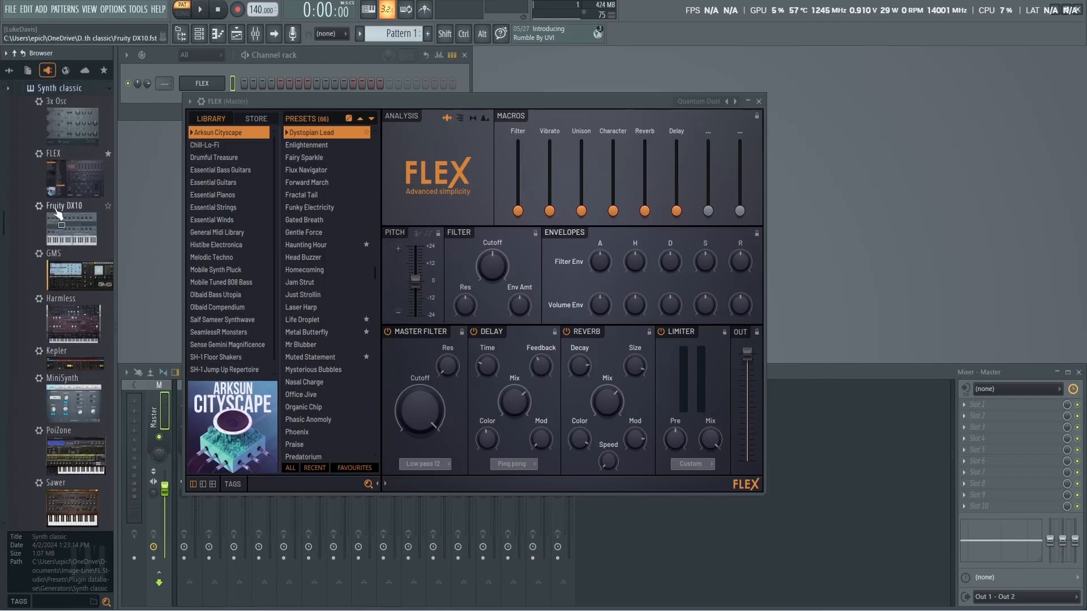
{"action": "scroll", "coordinate": [64, 182], "scroll_direction": "down", "scroll_amount": 3}
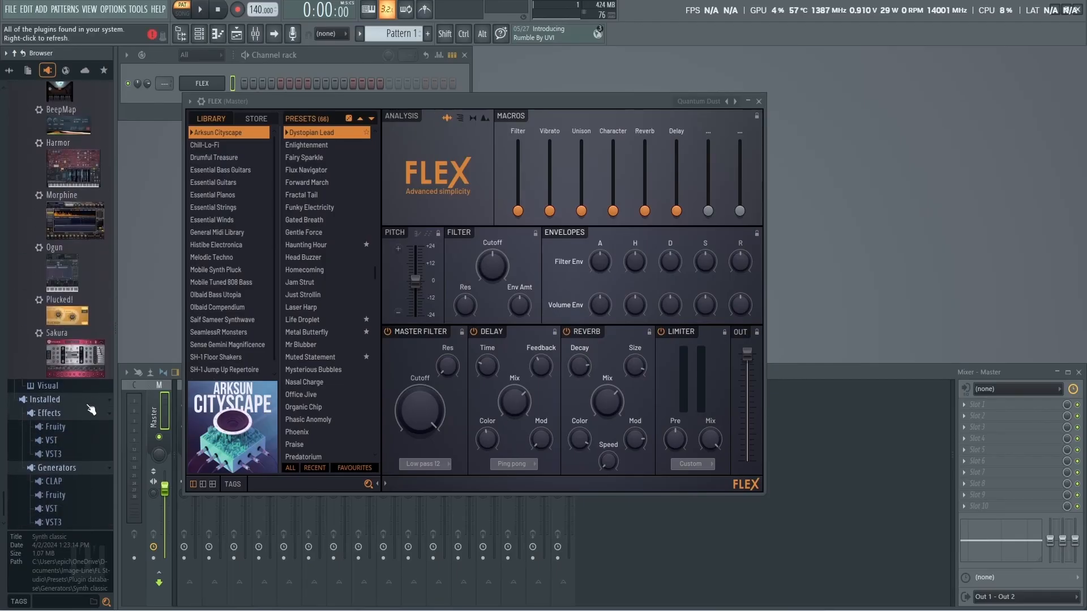
{"action": "left_click", "coordinate": [62, 522]}
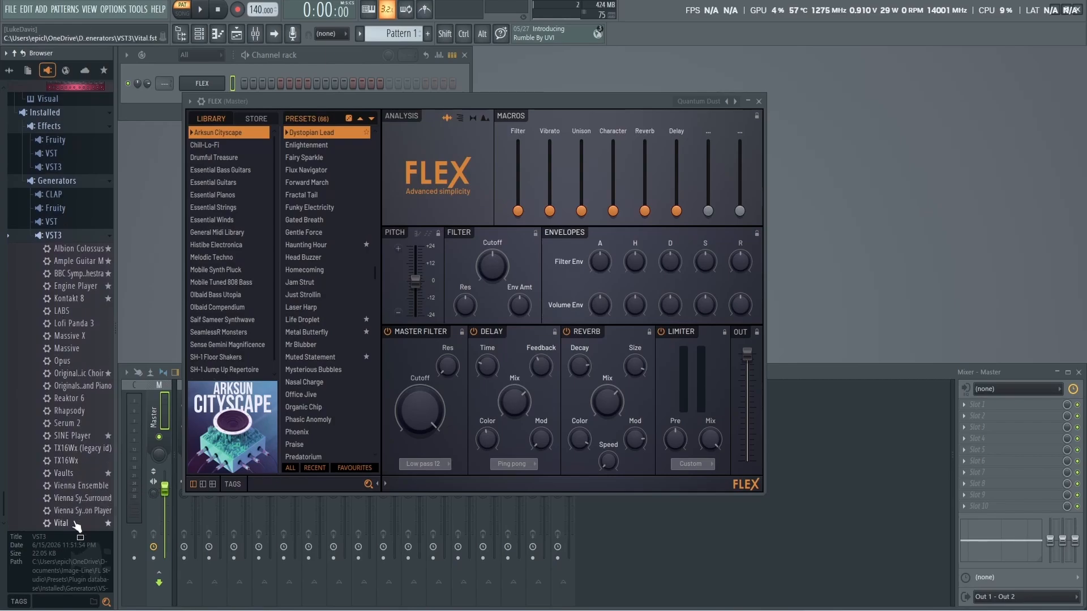
{"action": "left_click", "coordinate": [68, 226]}
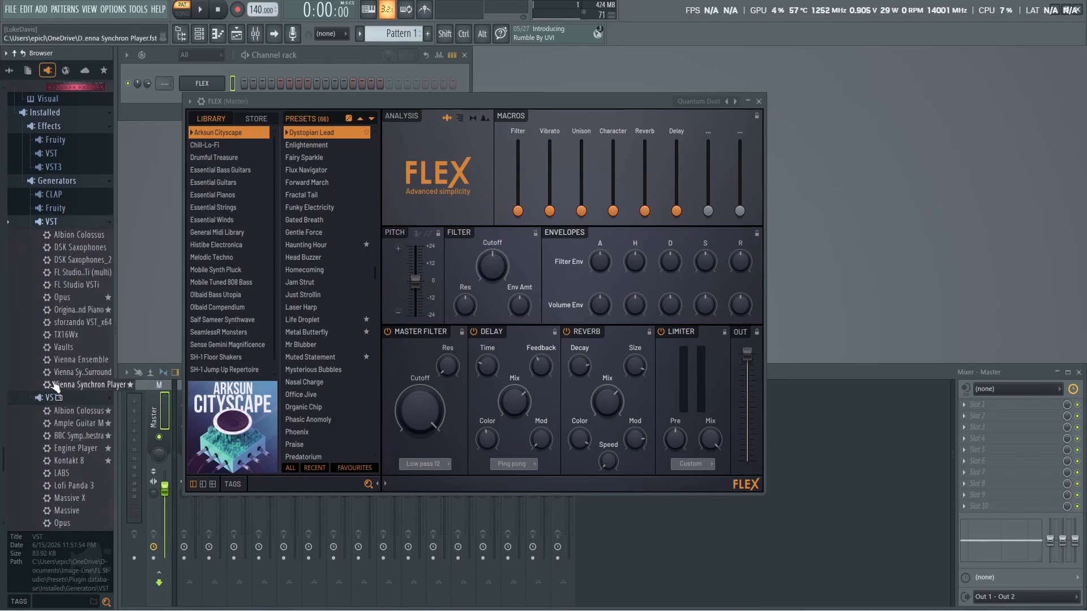
{"action": "left_click", "coordinate": [71, 207]}
{"action": "scroll", "coordinate": [44, 433], "scroll_direction": "down", "scroll_amount": 15}
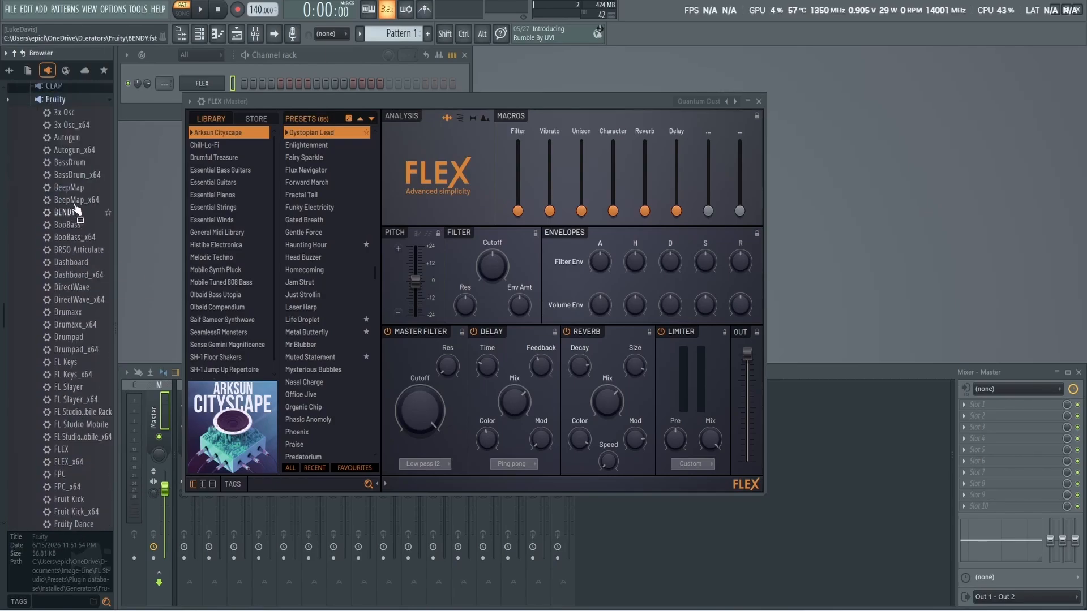
{"action": "scroll", "coordinate": [44, 433], "scroll_direction": "up", "scroll_amount": 15}
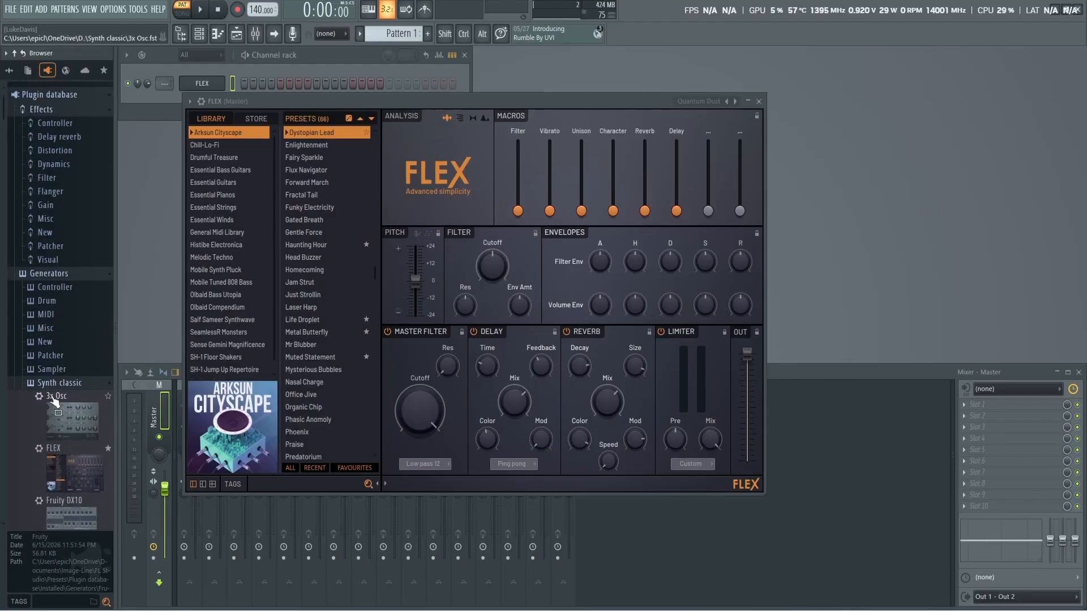
View the browser's presets, then personalize the Sounds library with the Cinematic genre and look through its samples.
{"action": "left_click", "coordinate": [67, 72]}
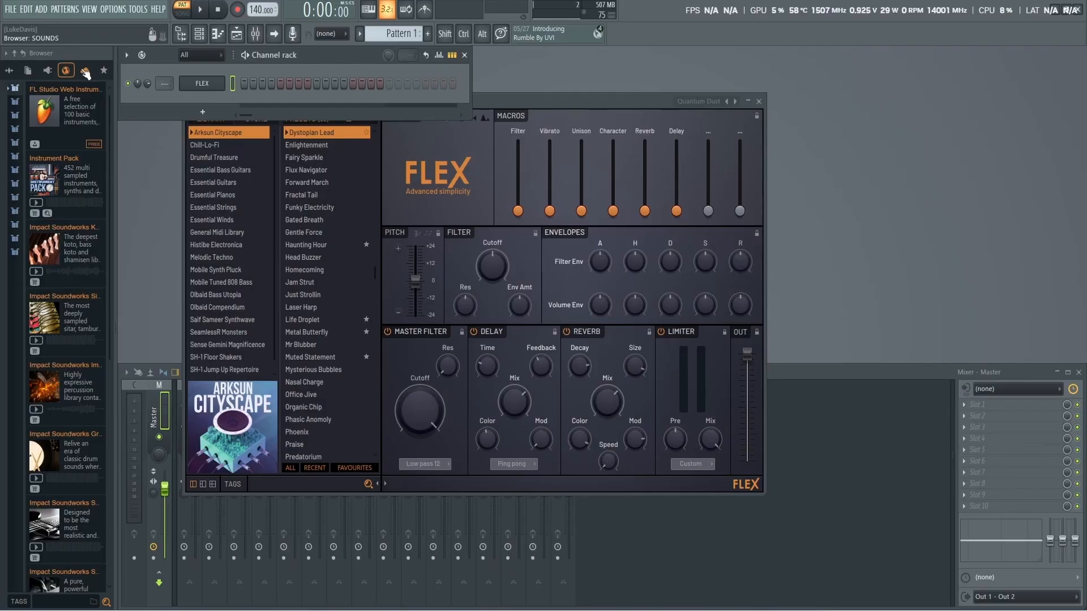
{"action": "left_click", "coordinate": [86, 72]}
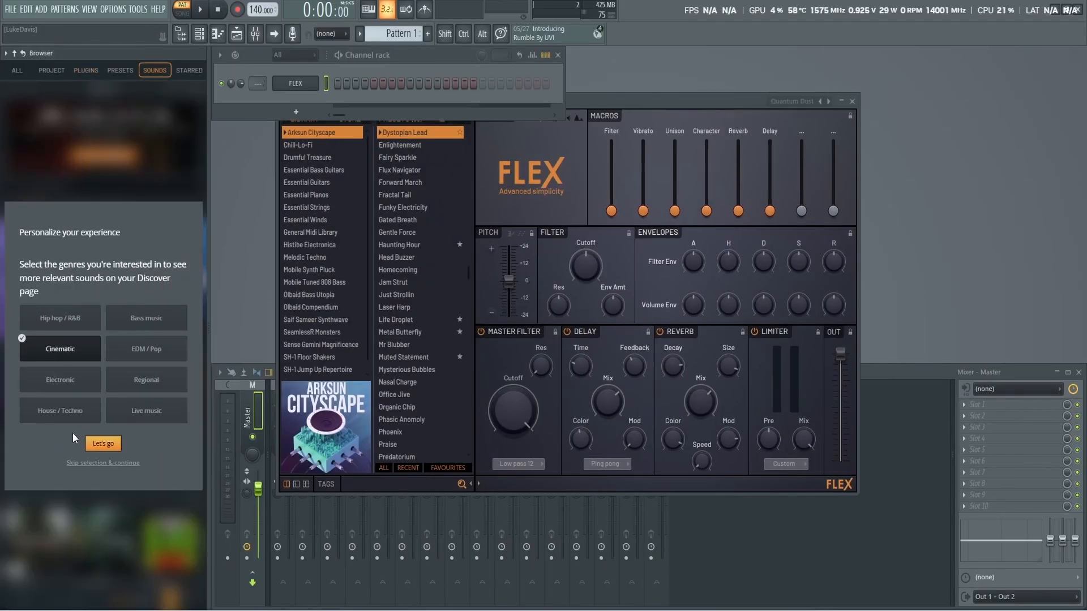
{"action": "left_click", "coordinate": [102, 445]}
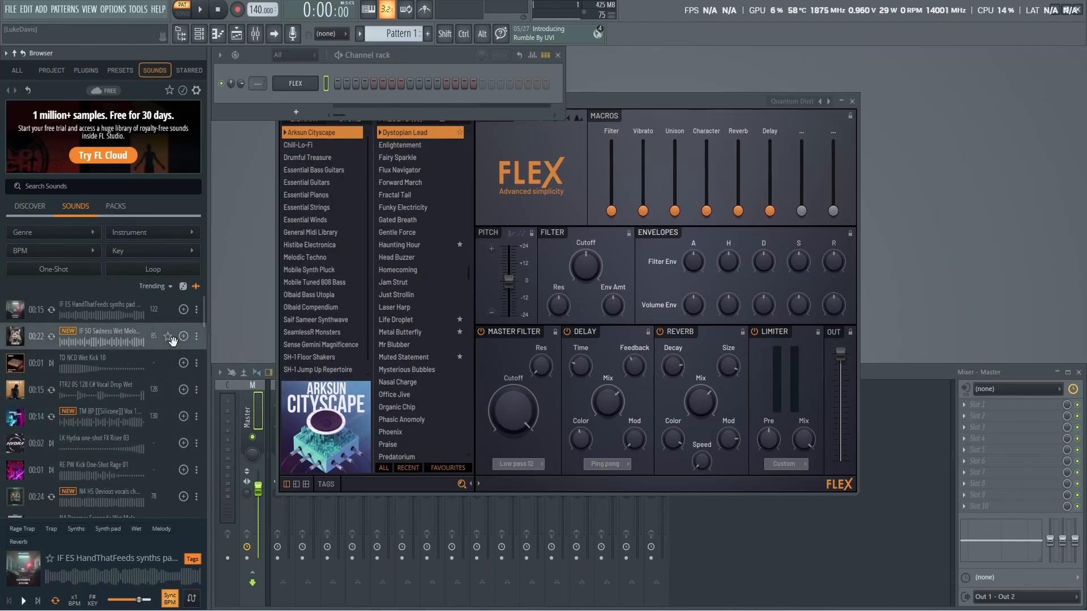
{"action": "scroll", "coordinate": [163, 335], "scroll_direction": "down", "scroll_amount": 5}
Review the starred items, then star Fruity DX10 among the Synth classic generators in the full browser view.
{"action": "left_click", "coordinate": [189, 70]}
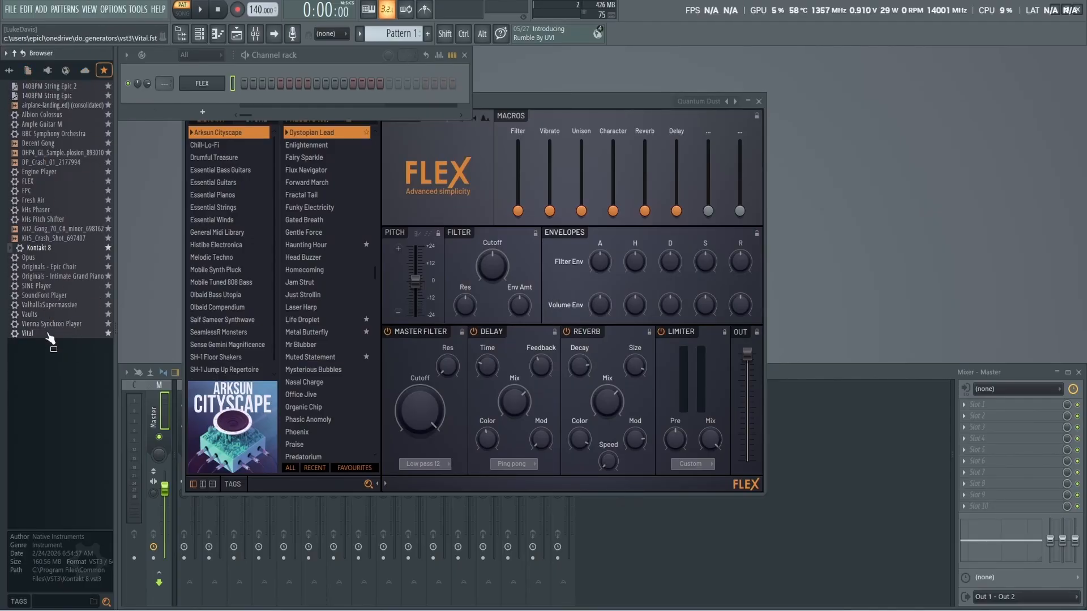
{"action": "left_click", "coordinate": [15, 71]}
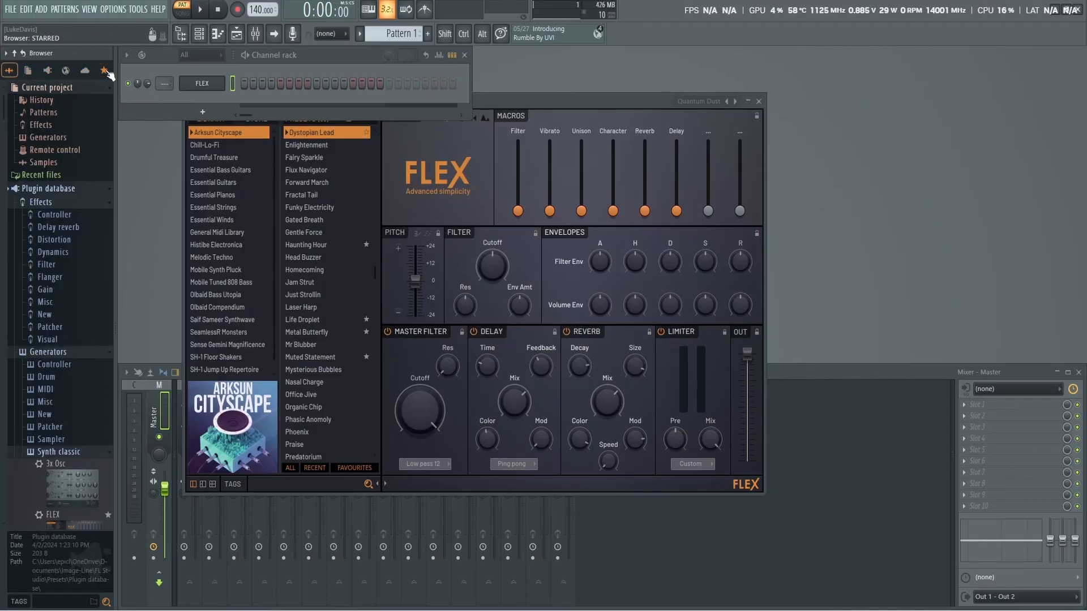
{"action": "scroll", "coordinate": [85, 255], "scroll_direction": "down", "scroll_amount": 5}
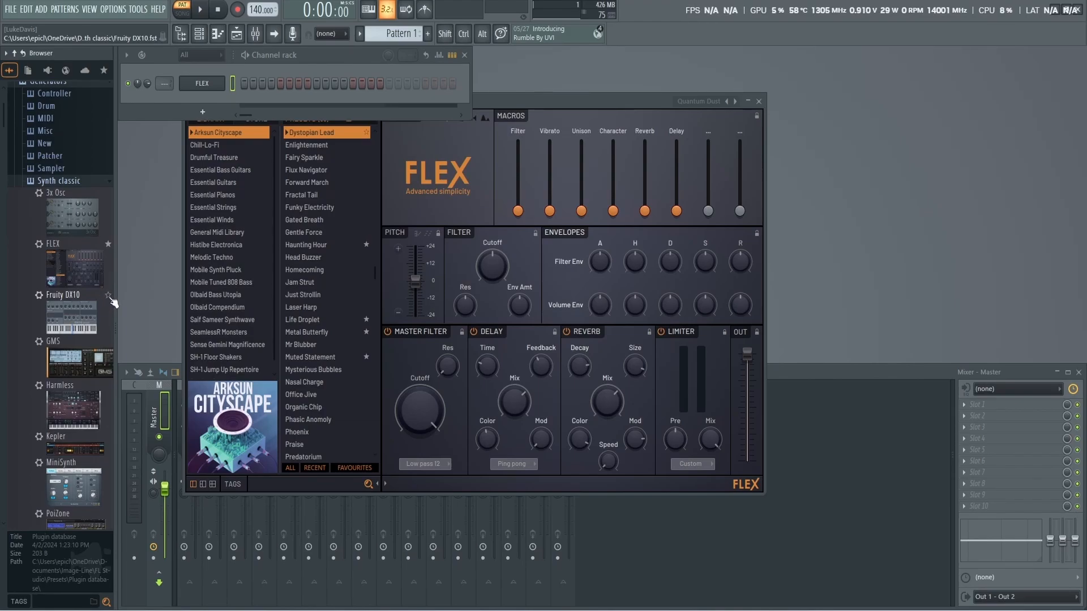
{"action": "left_click", "coordinate": [109, 296]}
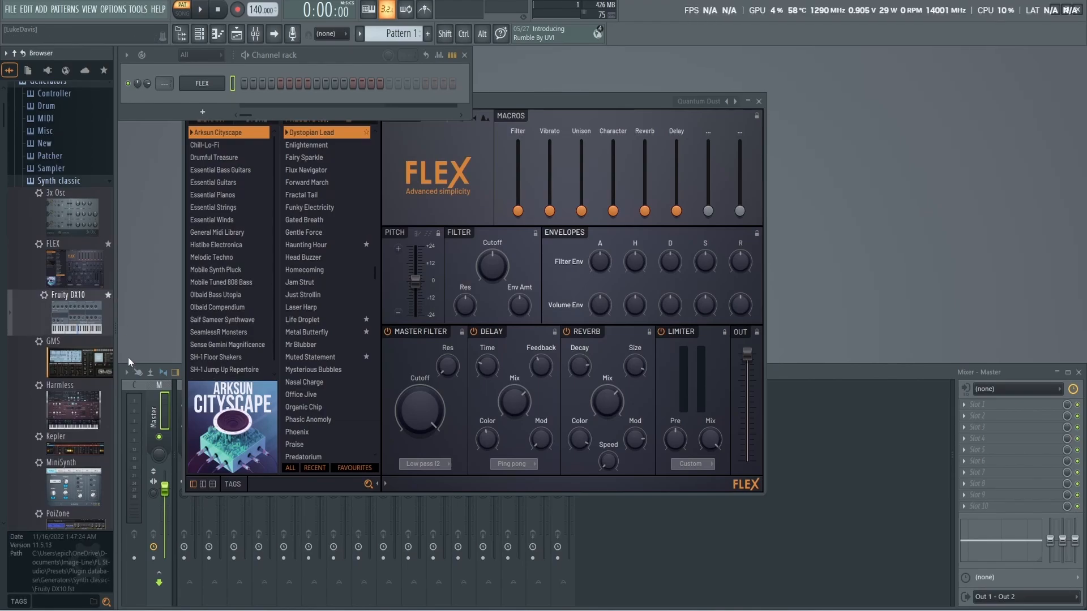
Remove Fruity DX10 from the starred items and return to the full browser view.
{"action": "left_click", "coordinate": [104, 69]}
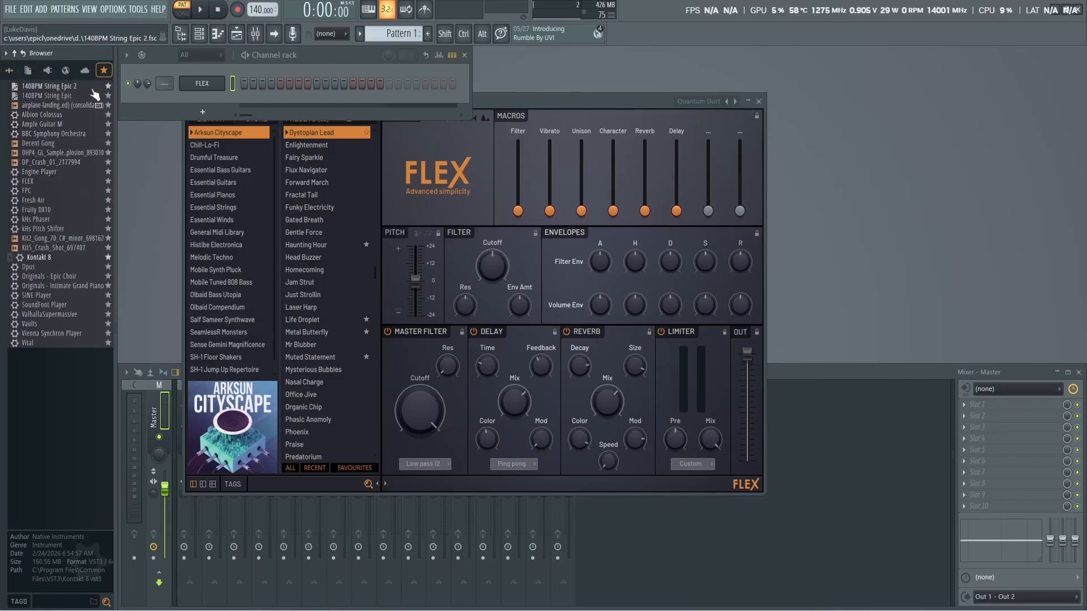
{"action": "left_click", "coordinate": [108, 210]}
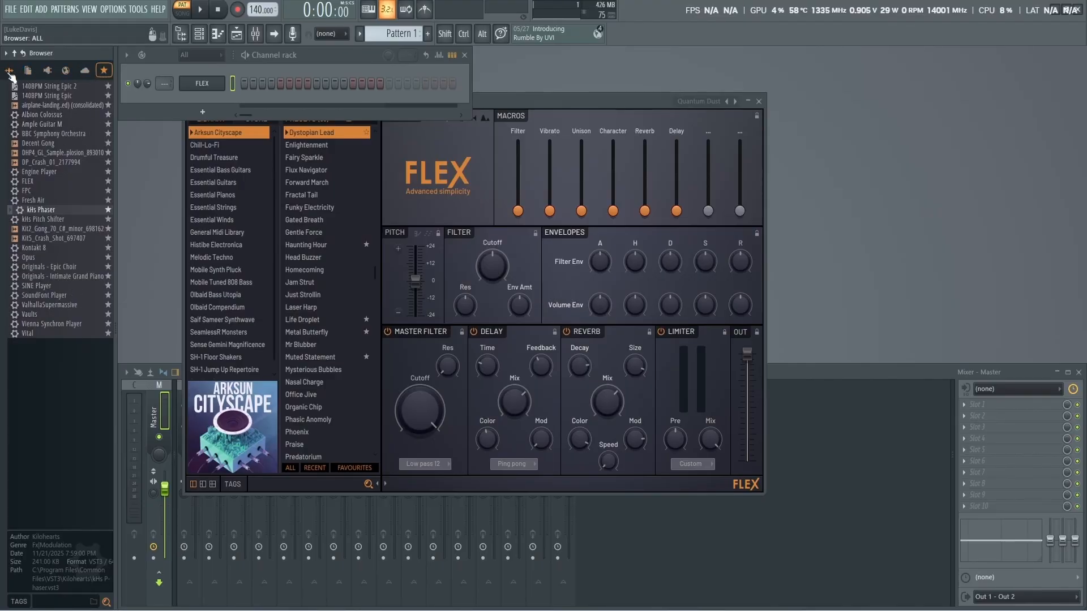
{"action": "left_click", "coordinate": [103, 71]}
{"action": "left_click", "coordinate": [105, 314]}
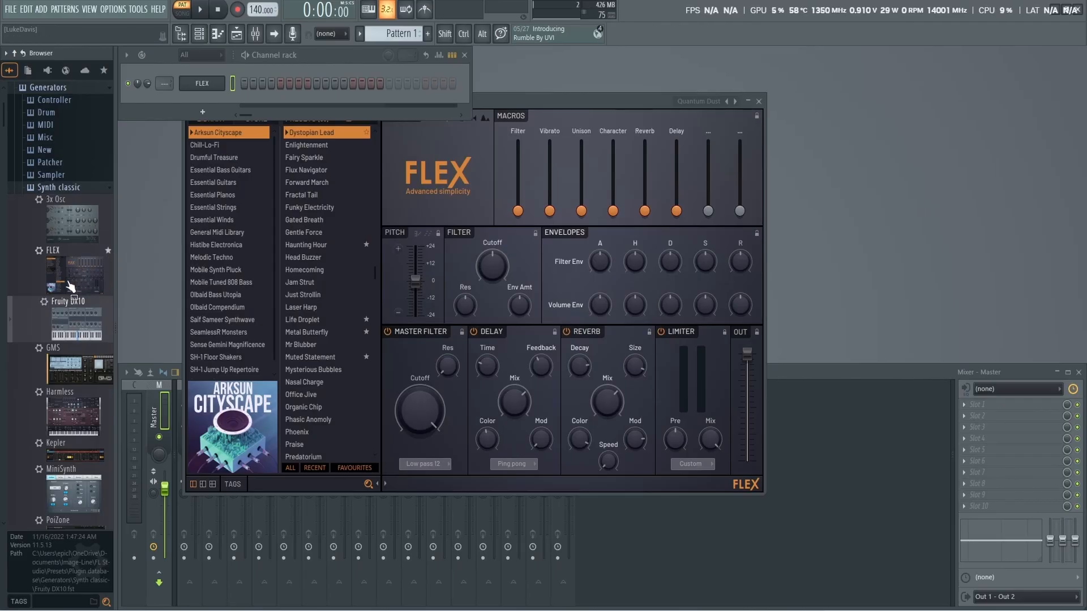
Audition the Arksun Cityscape presets in FLEX from Enlightenment through Gated Breath, and load Gentle Force.
{"action": "left_click", "coordinate": [506, 108]}
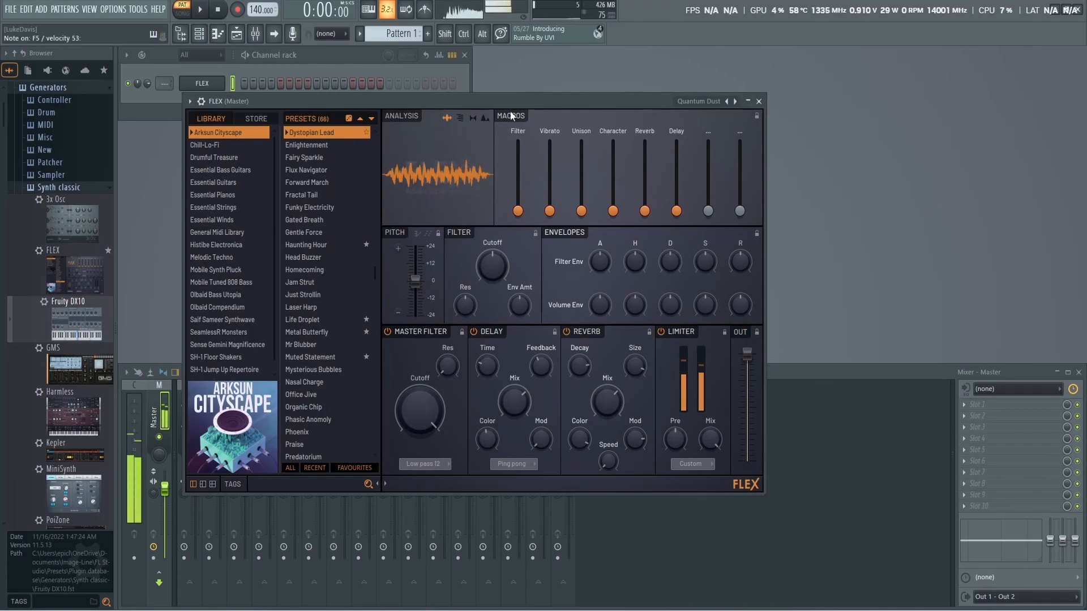
{"action": "left_click", "coordinate": [331, 145]}
{"action": "left_click", "coordinate": [330, 156]}
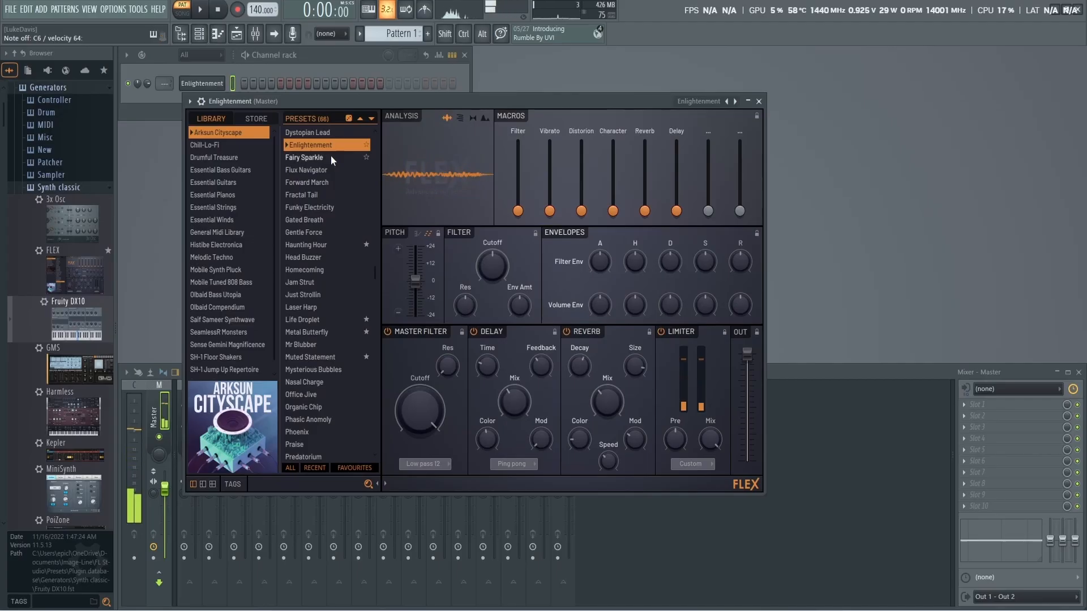
{"action": "left_click", "coordinate": [324, 171]}
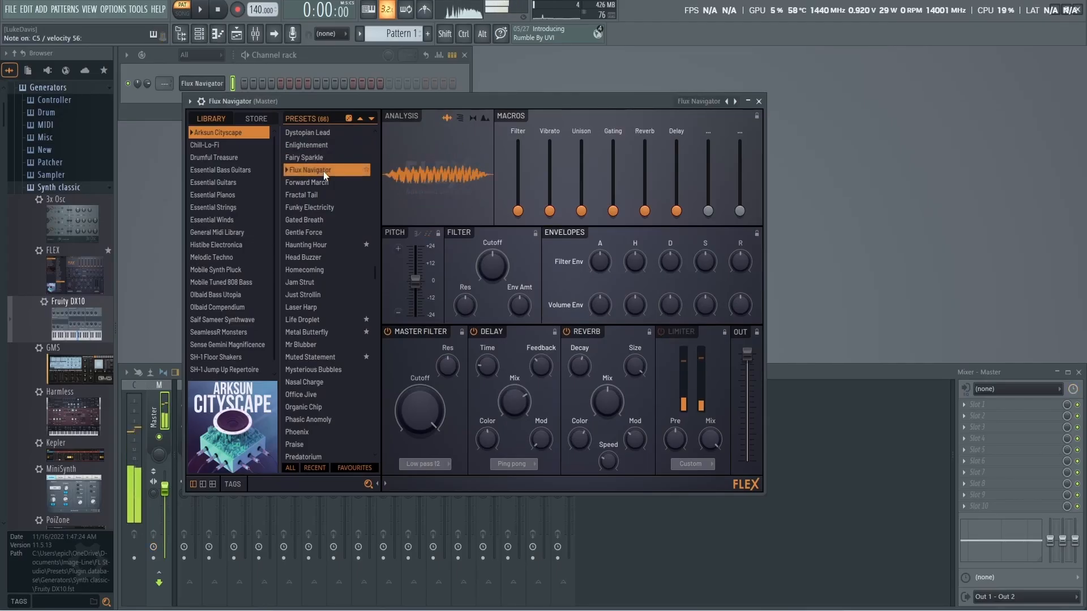
{"action": "left_click", "coordinate": [324, 186]}
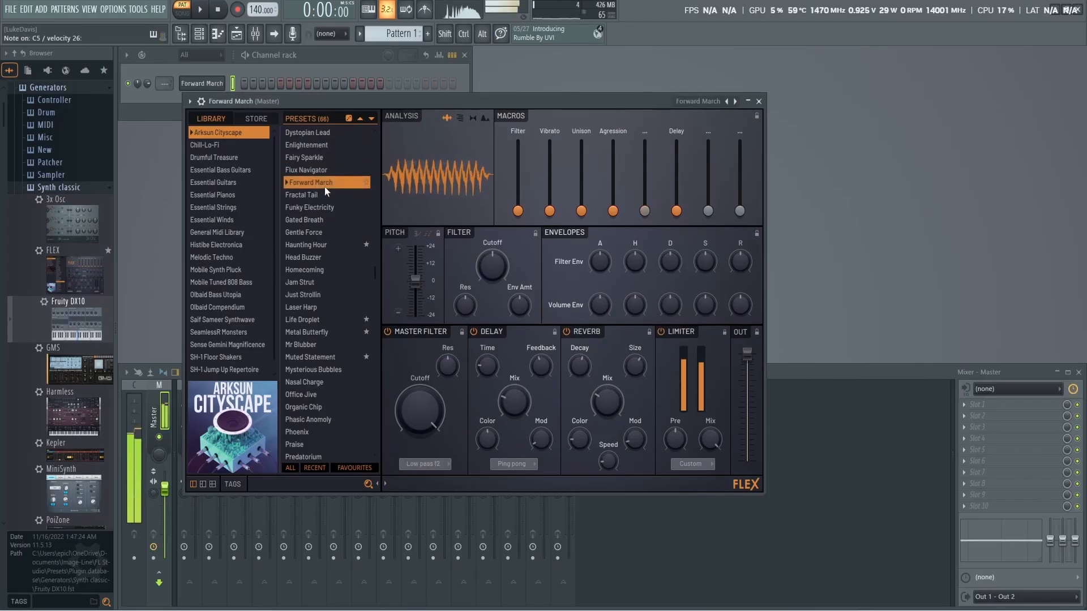
{"action": "left_click", "coordinate": [322, 196]}
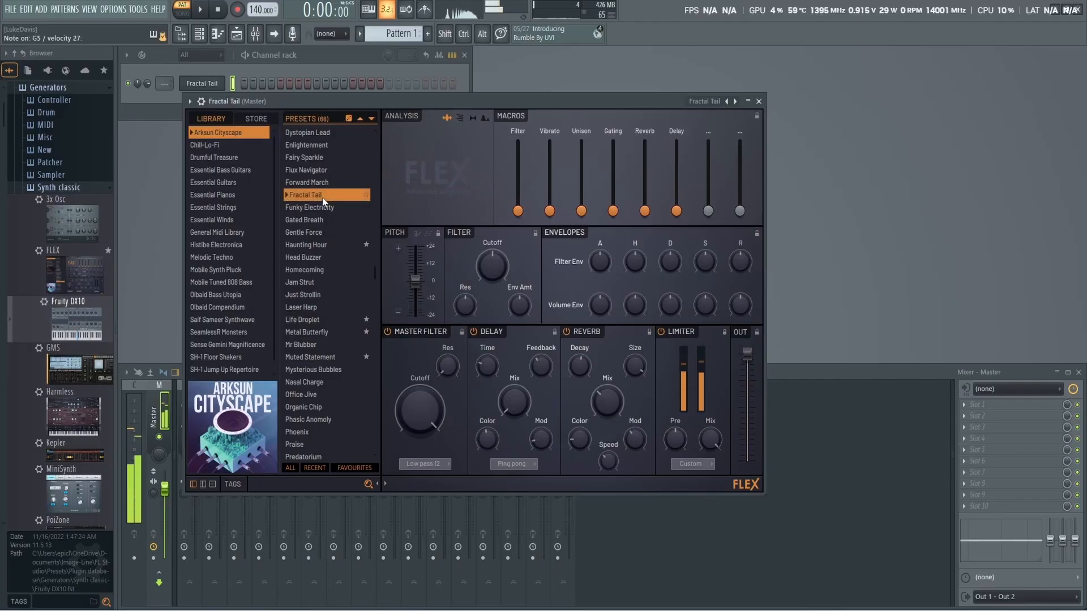
{"action": "left_click", "coordinate": [318, 210]}
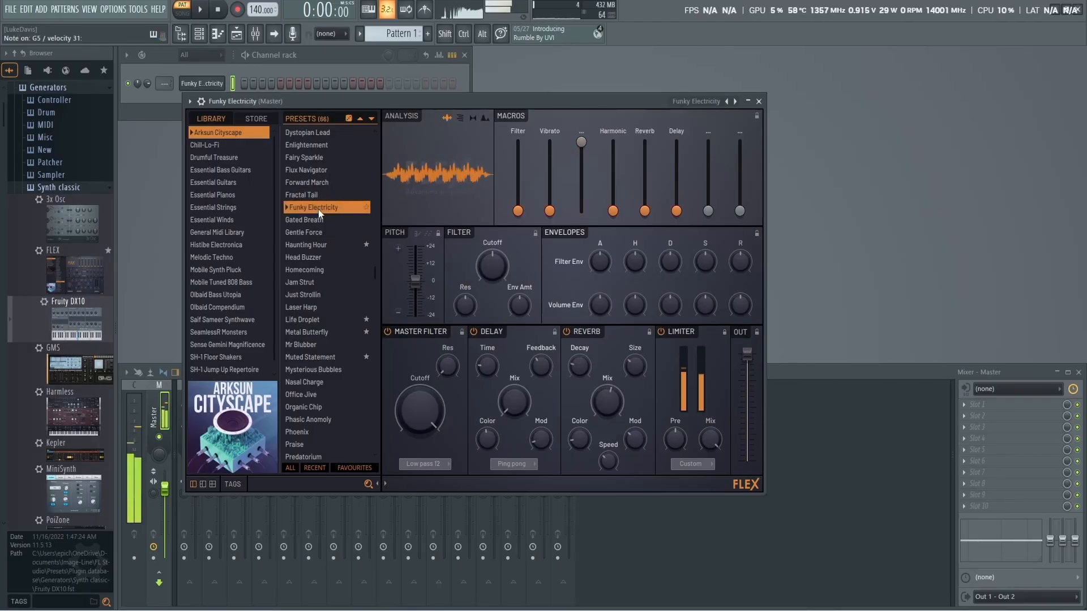
{"action": "left_click", "coordinate": [314, 221]}
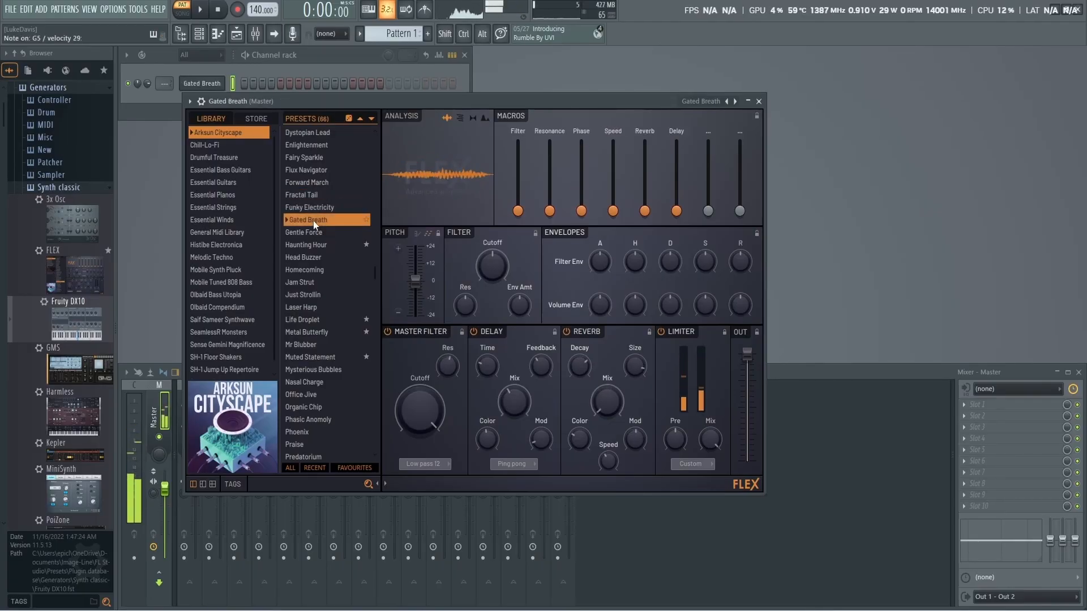
{"action": "left_click", "coordinate": [310, 233]}
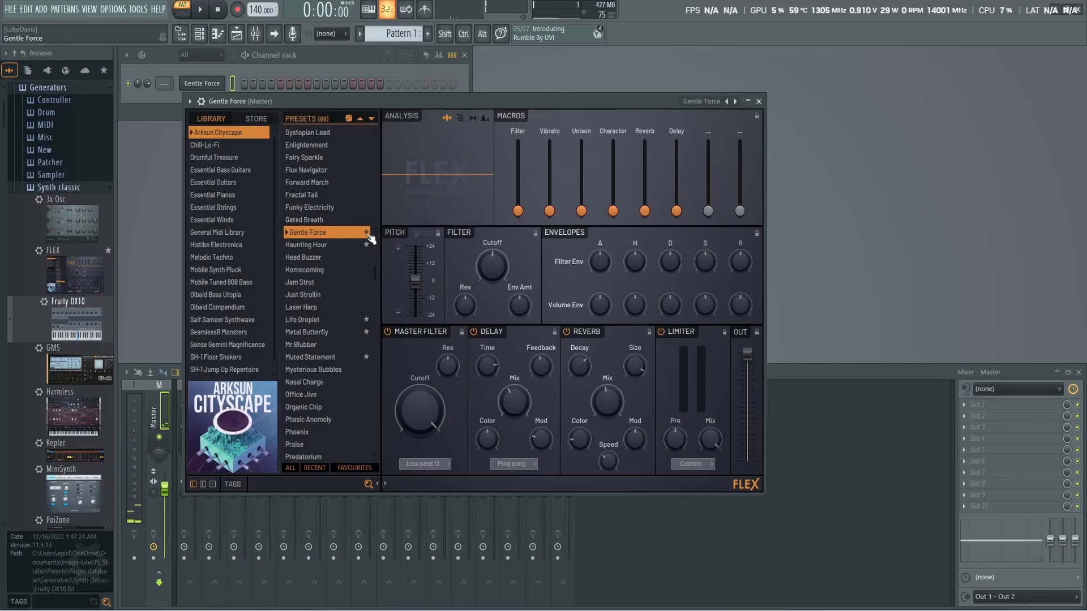
Load the Fairy Sparkle preset in FLEX and close the plugin window.
{"action": "left_click", "coordinate": [329, 159]}
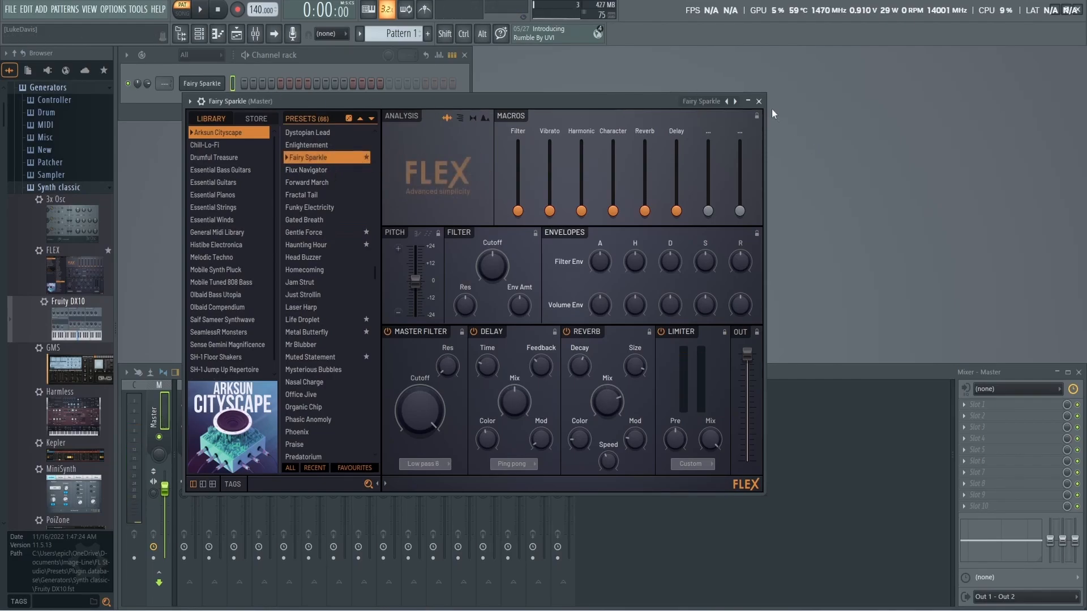
{"action": "left_click", "coordinate": [759, 100]}
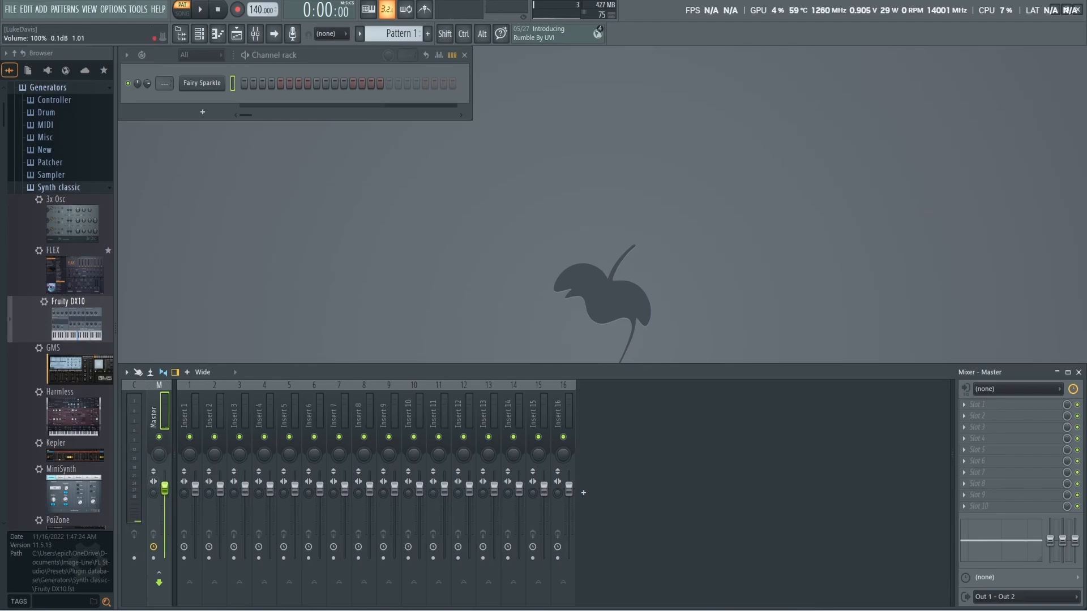
Try the Master track's volume at 0% and 125%, and return the fader to its default level.
{"action": "left_click_drag", "start_coordinate": [164, 488], "coordinate": [164, 496]}
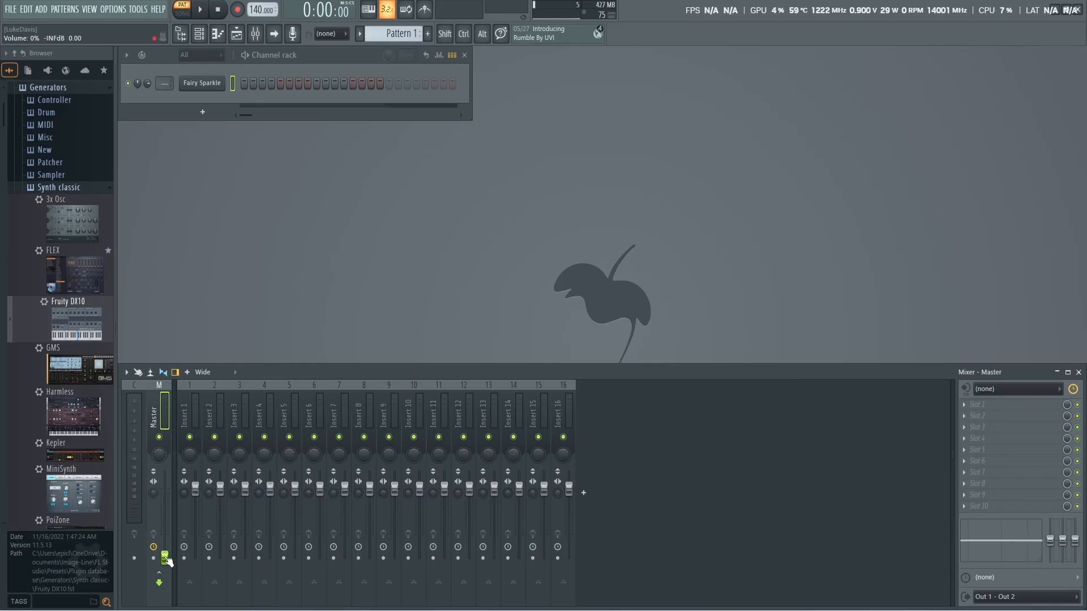
{"action": "left_click_drag", "start_coordinate": [164, 547], "coordinate": [164, 488]}
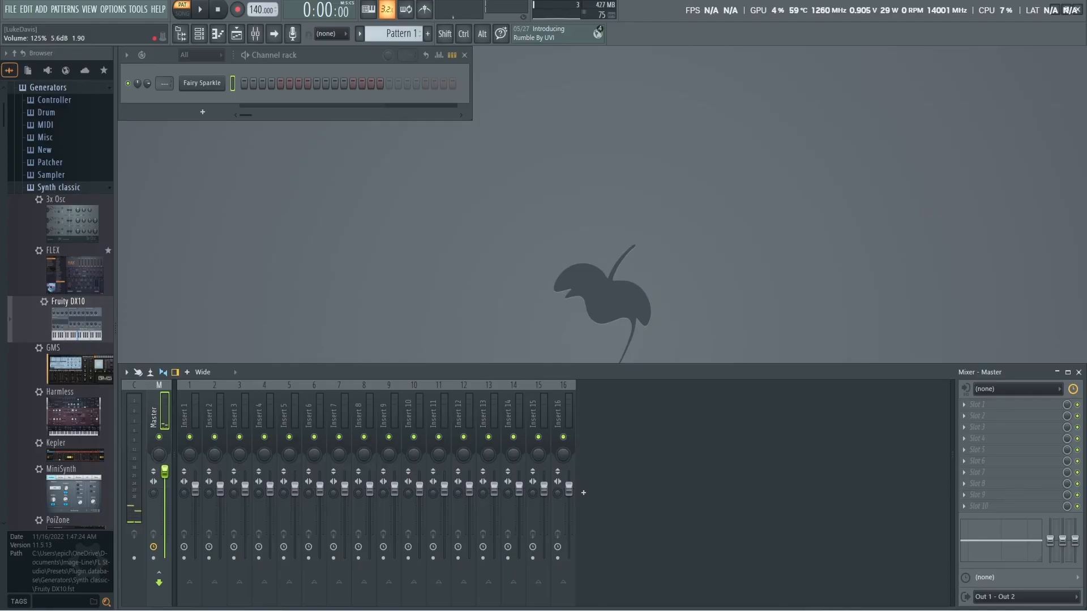
{"action": "mouse_move", "coordinate": [164, 471]}
{"action": "left_mouse_down"}
{"action": "mouse_move", "coordinate": [164, 523]}
{"action": "mouse_move", "coordinate": [164, 488]}
{"action": "left_mouse_up"}
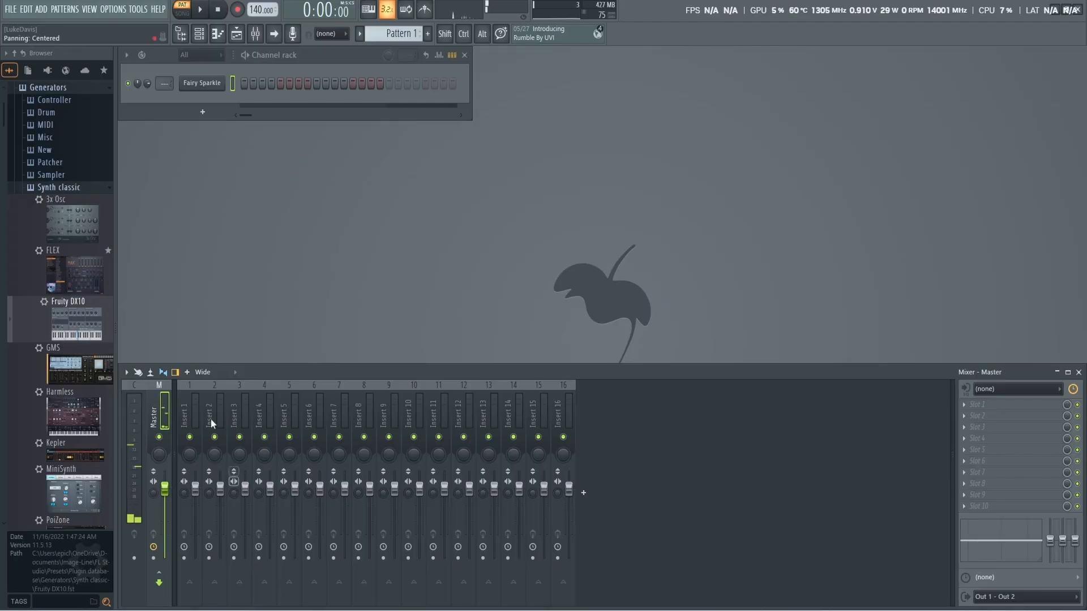
Reopen FLEX from its channel and load the Violins Pizzicato preset from the Essential Strings library.
{"action": "left_click", "coordinate": [195, 85]}
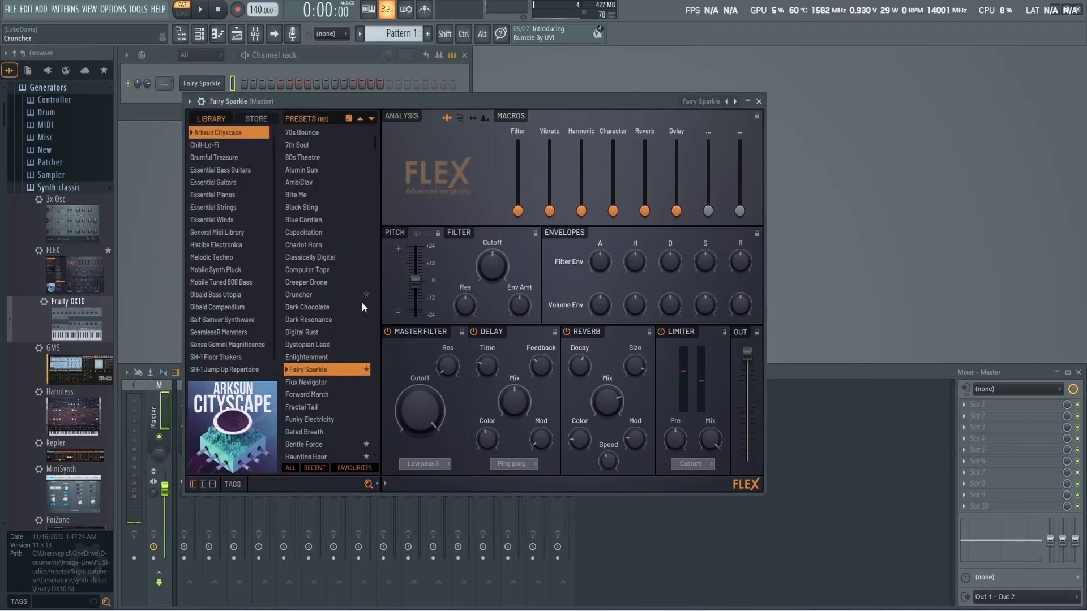
{"action": "scroll", "coordinate": [334, 306], "scroll_direction": "down", "scroll_amount": 8}
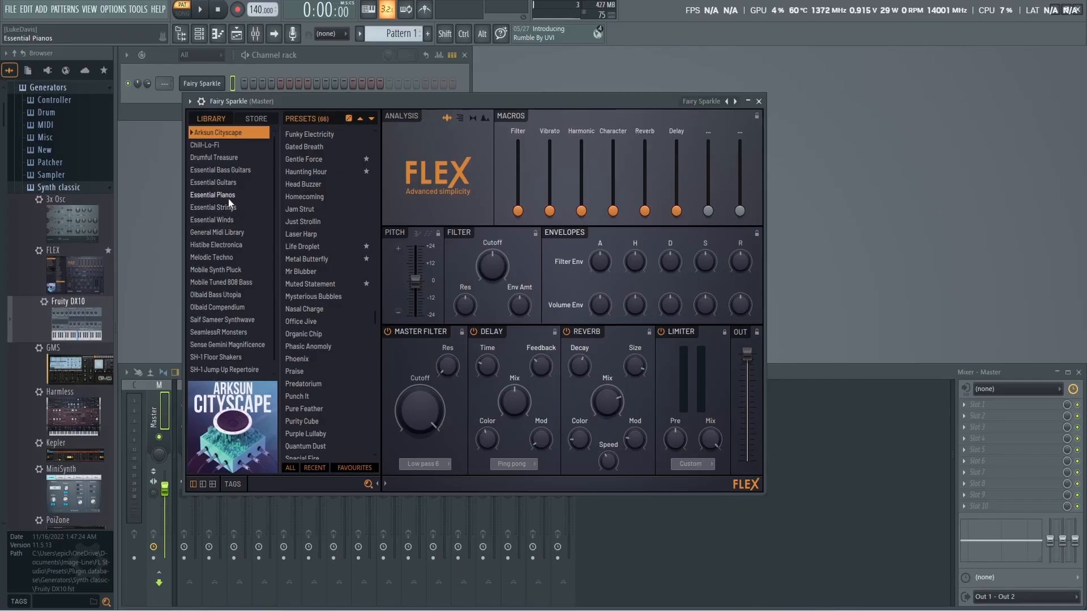
{"action": "left_click", "coordinate": [229, 206]}
{"action": "left_click", "coordinate": [312, 319]}
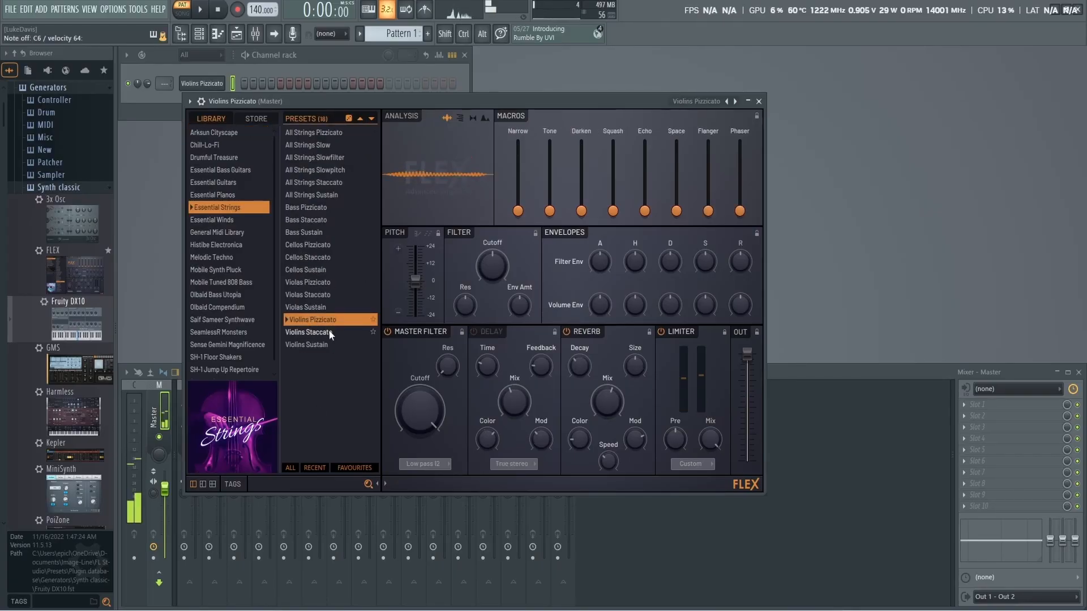
Bring the mixer forward, view the options of the Master's first effect slot, and look through Inserts 2, 3 and 4.
{"action": "left_click", "coordinate": [328, 439]}
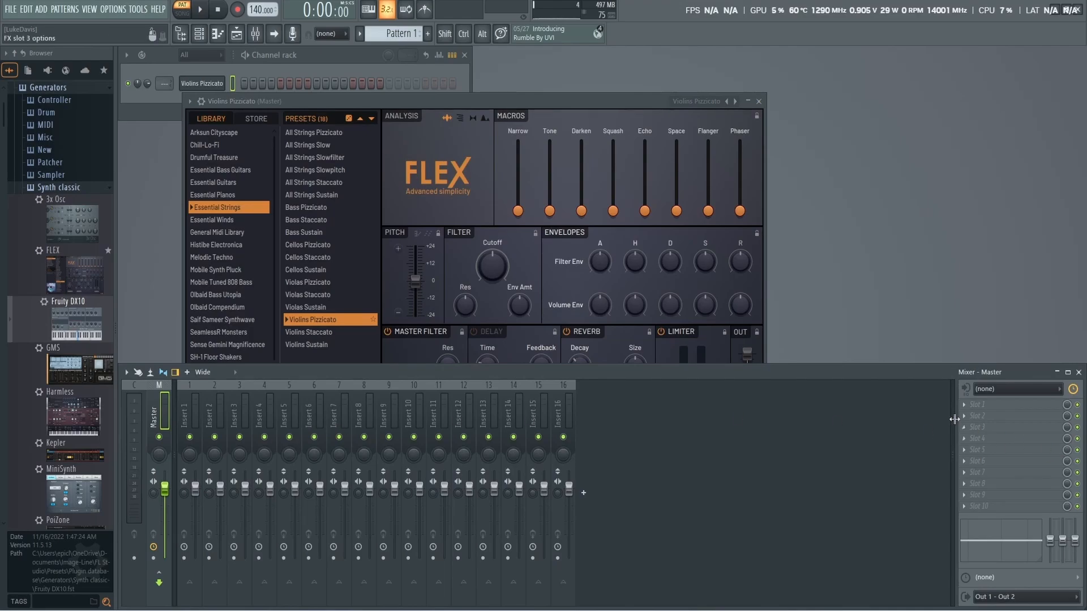
{"action": "left_click", "coordinate": [968, 405]}
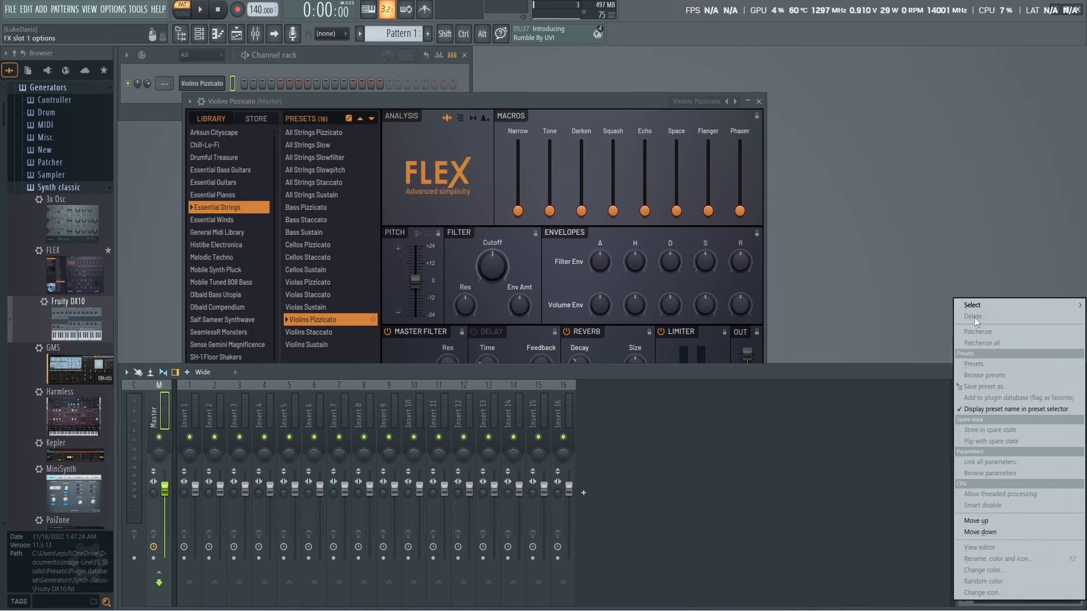
{"action": "left_click", "coordinate": [946, 365]}
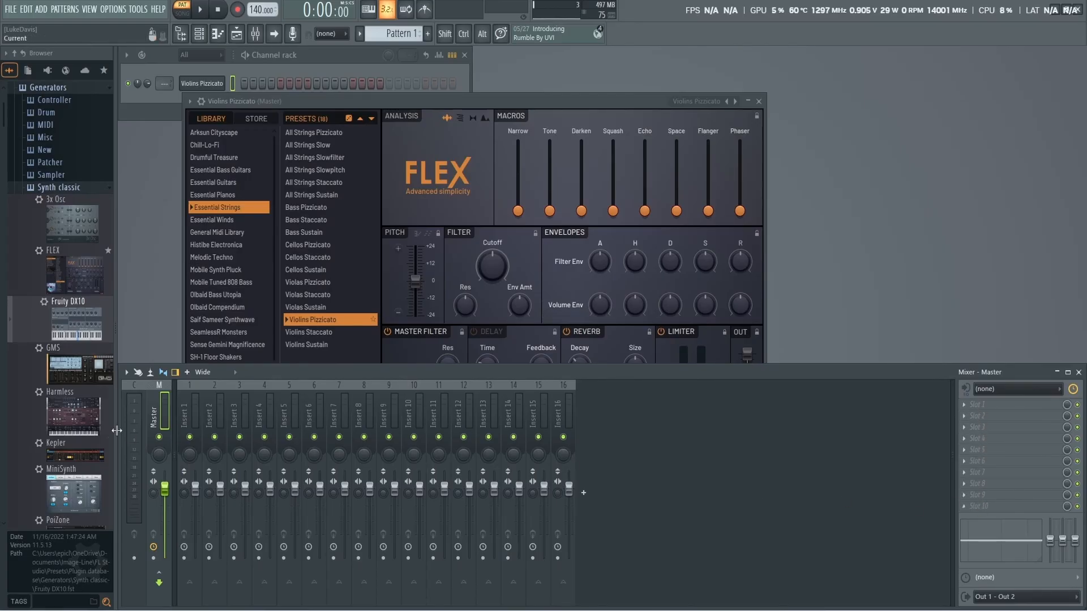
{"action": "left_click", "coordinate": [210, 417]}
{"action": "left_click", "coordinate": [234, 418]}
{"action": "left_click", "coordinate": [260, 418]}
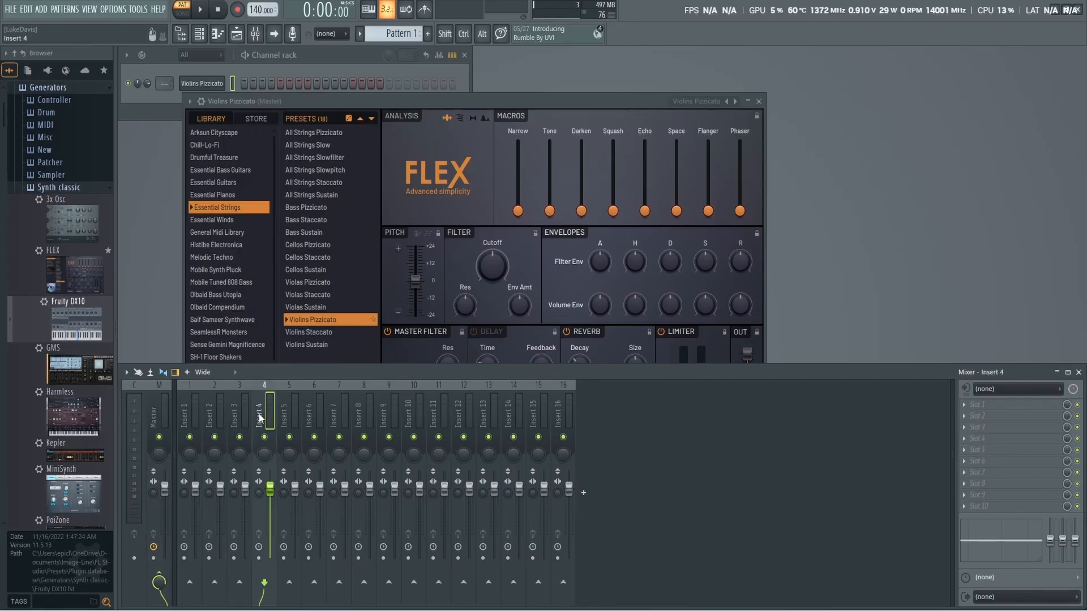
Route mixer Insert 1 to Insert 2 instead of the Master and check the routing of both tracks.
{"action": "left_click", "coordinate": [186, 419]}
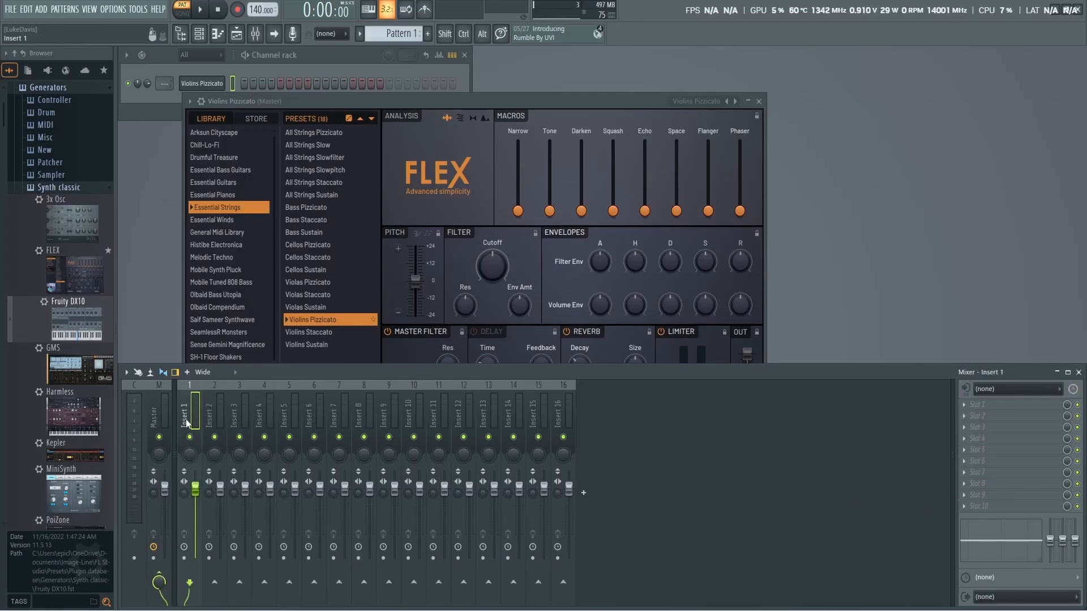
{"action": "left_click", "coordinate": [159, 579]}
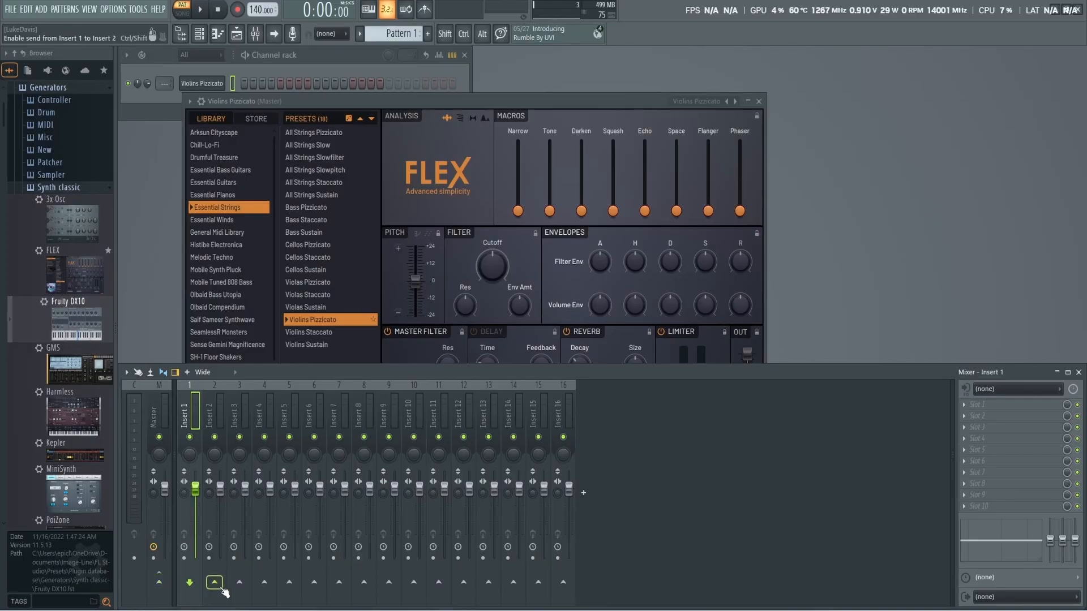
{"action": "left_click", "coordinate": [215, 583]}
{"action": "left_click", "coordinate": [216, 443]}
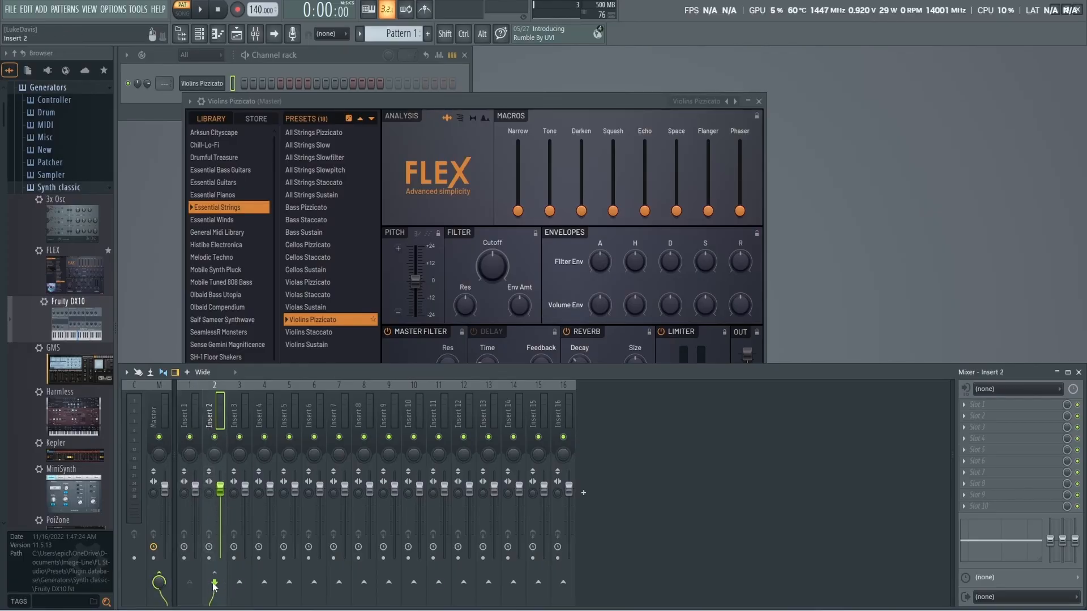
{"action": "left_click", "coordinate": [192, 444]}
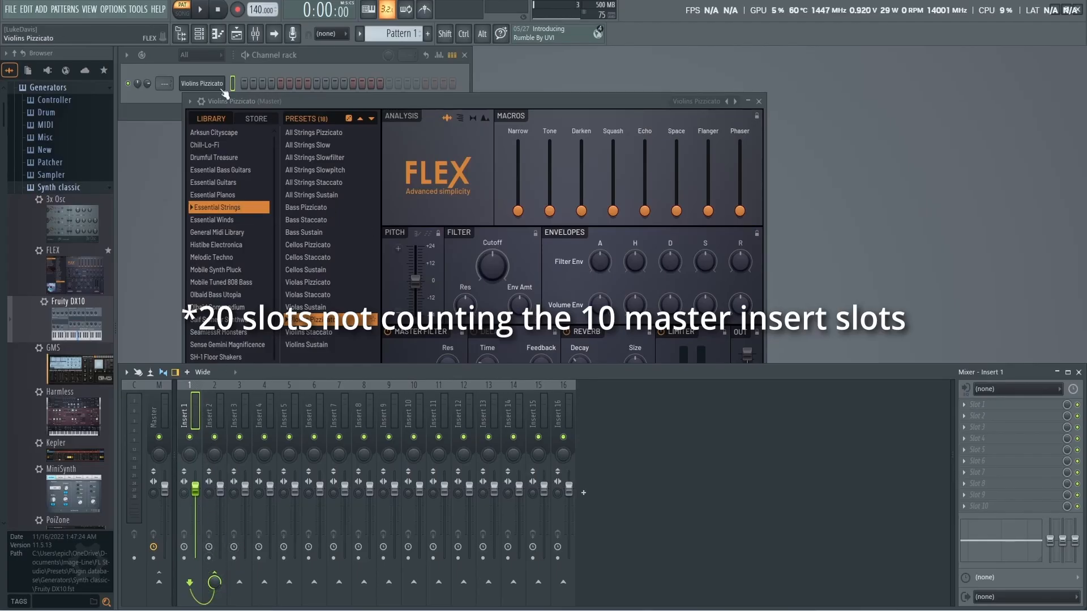
Assign the Violins Pizzicato channel to mixer track 1 and play a note to check the signal through the Master and Insert 2.
{"action": "left_click_drag", "start_coordinate": [161, 83], "coordinate": [161, 78]}
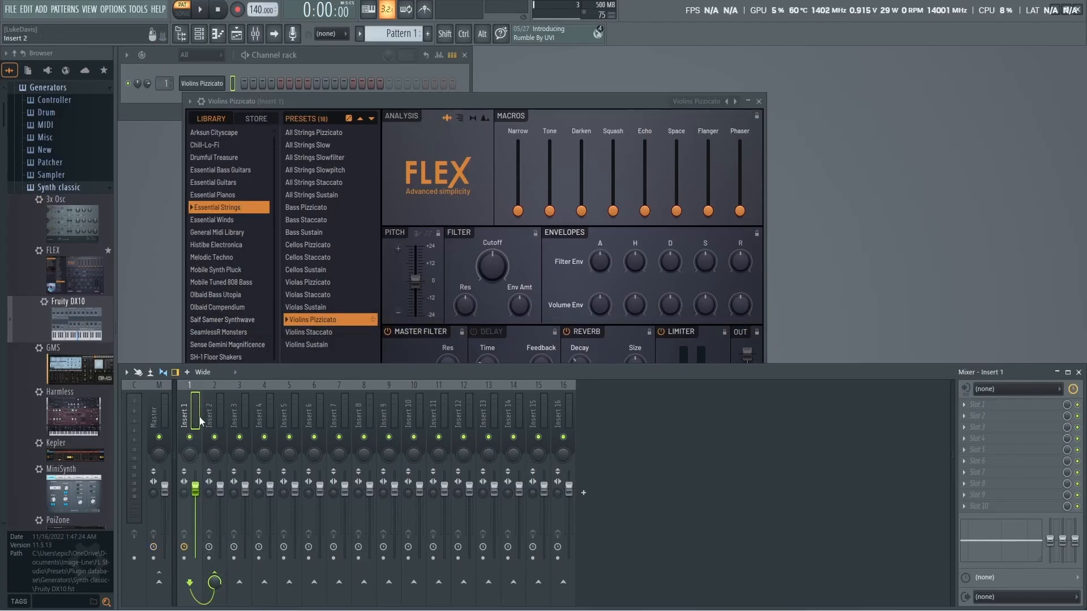
{"action": "key", "text": "q"}
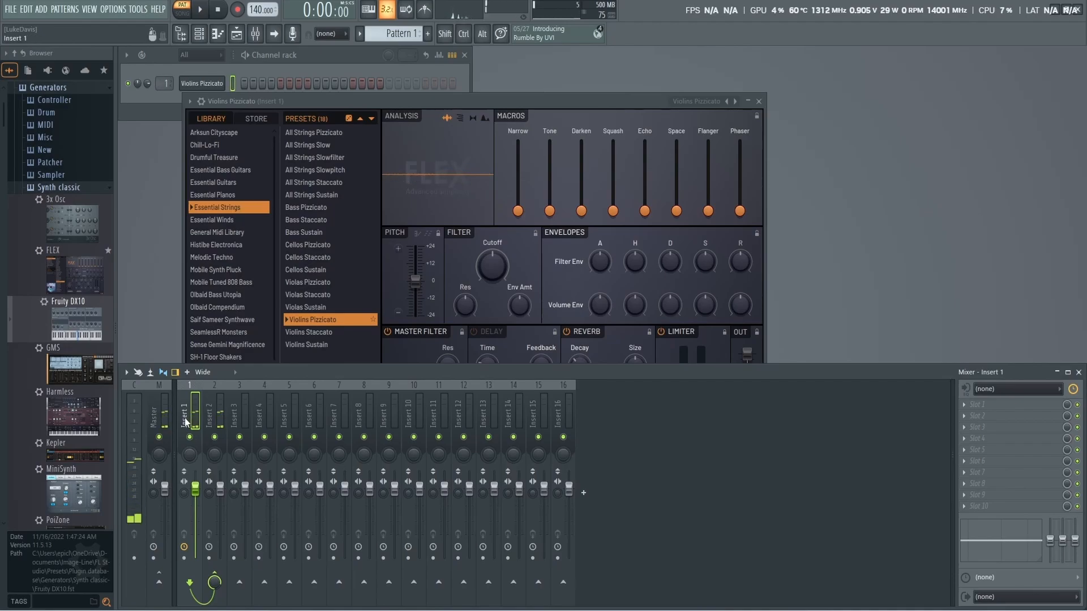
{"action": "left_click", "coordinate": [153, 421]}
{"action": "left_click", "coordinate": [211, 416]}
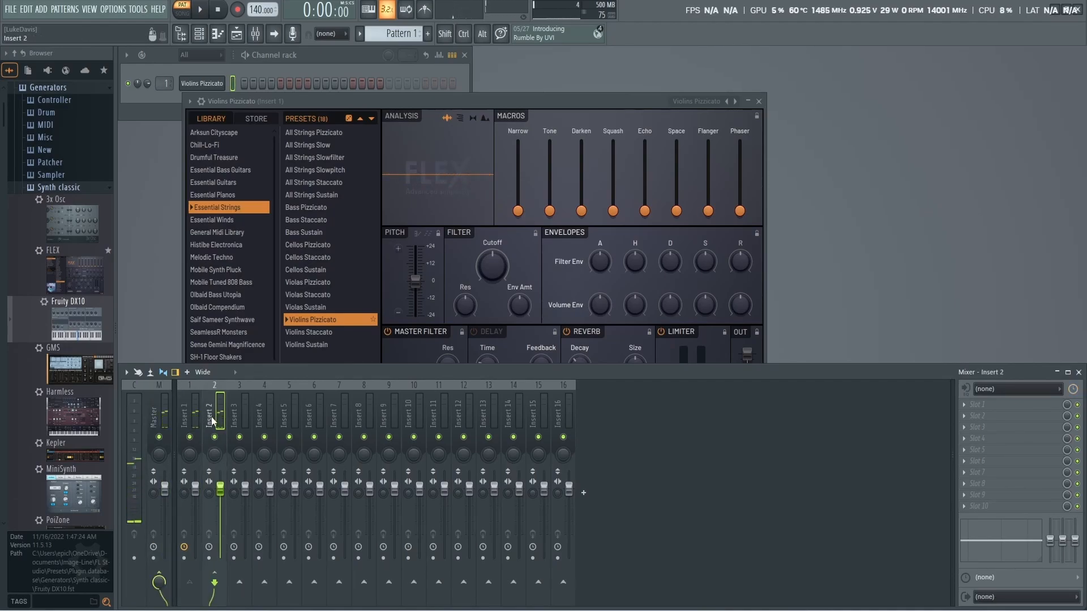
Route Insert 1 back to the Master instead of Insert 2, testing the Master send off and on again.
{"action": "left_click", "coordinate": [182, 420]}
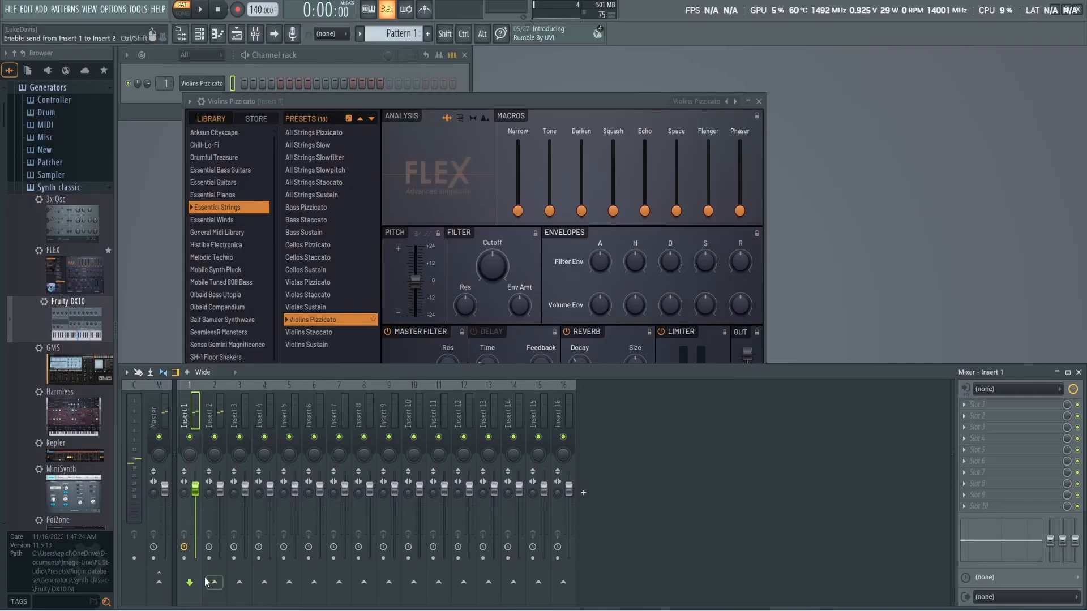
{"action": "left_click", "coordinate": [159, 583]}
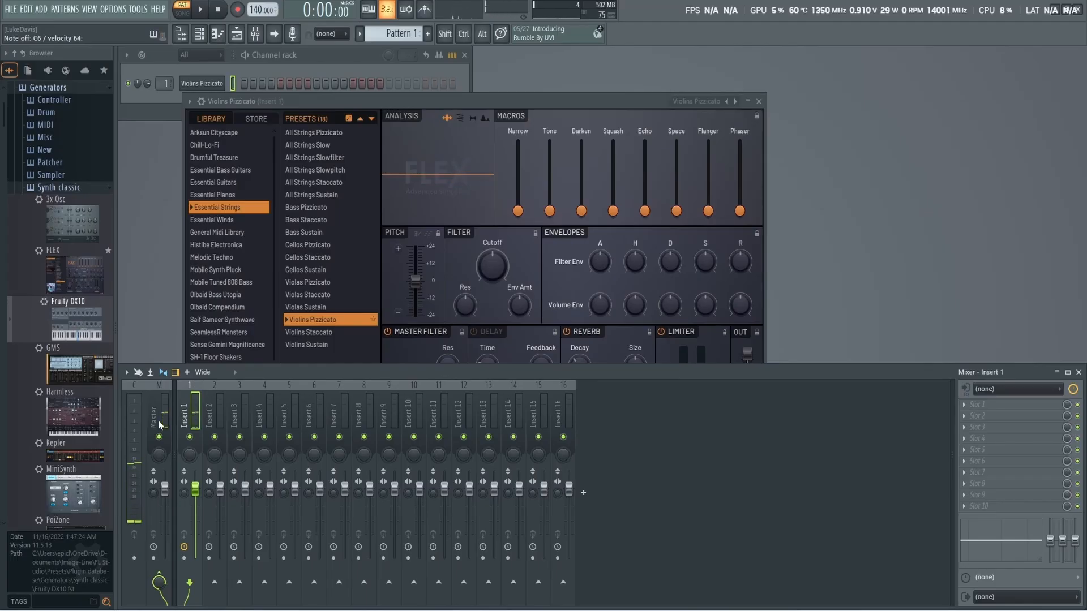
{"action": "left_click", "coordinate": [159, 580]}
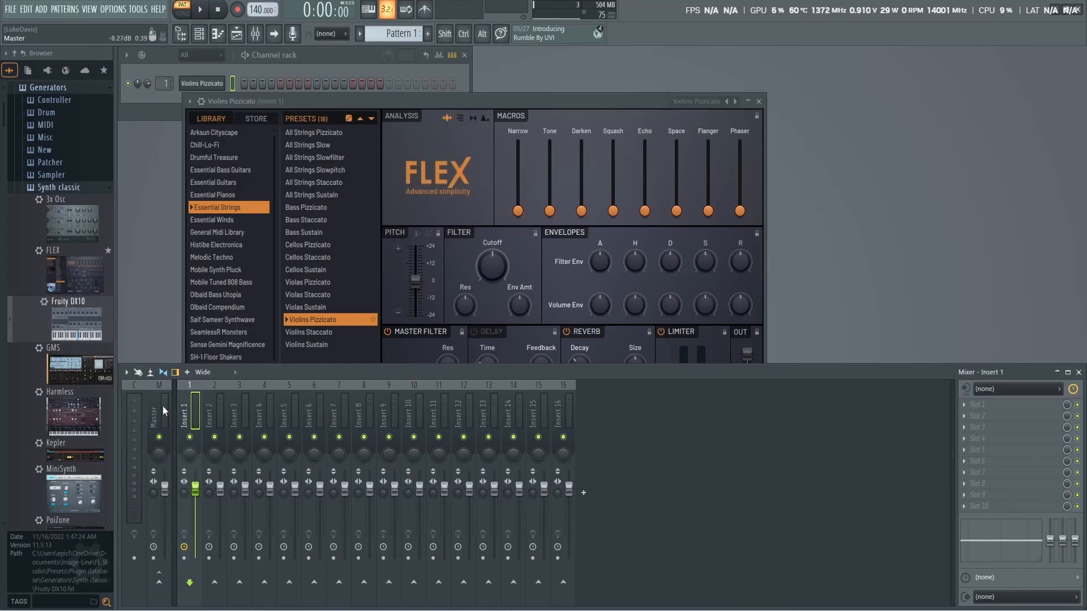
{"action": "left_click", "coordinate": [165, 588]}
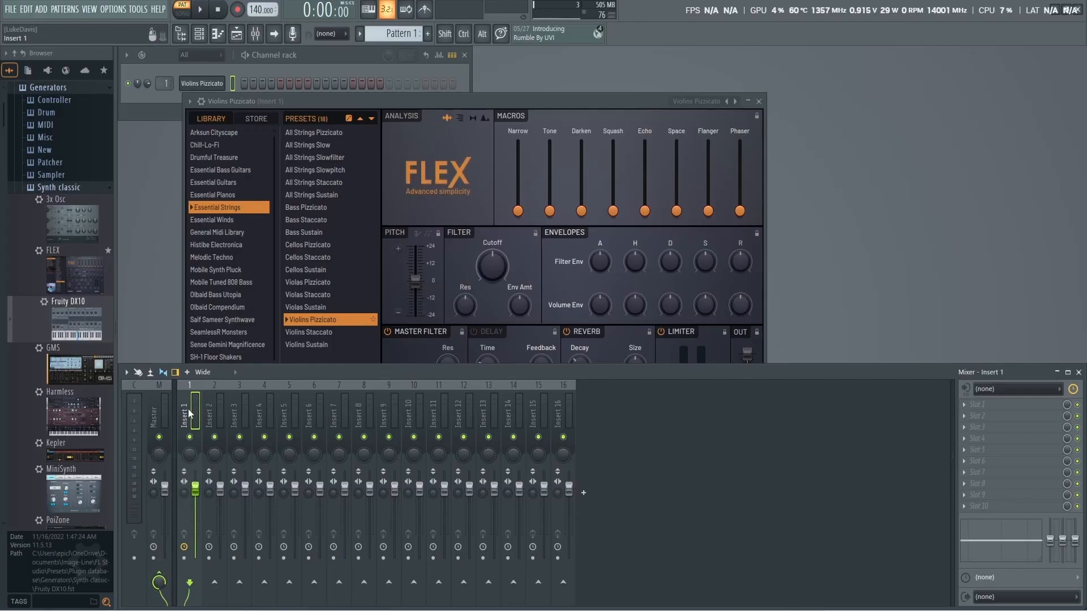
Load Fruity Reeverb 2 into the first effect slot of Insert 1.
{"action": "left_click", "coordinate": [152, 419]}
{"action": "left_click", "coordinate": [183, 418]}
{"action": "key", "text": "q"}
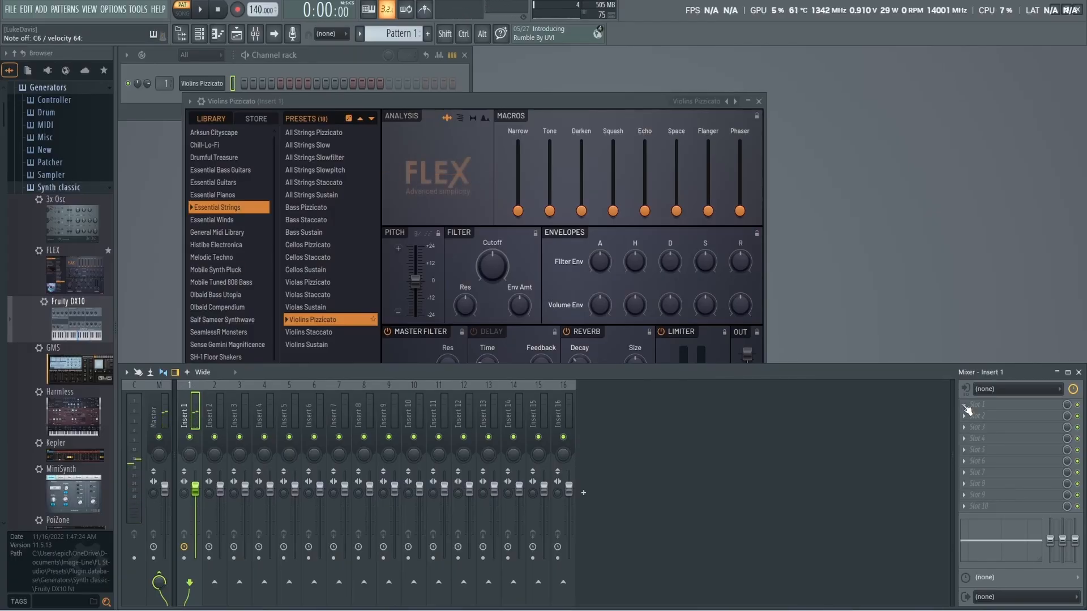
{"action": "left_click", "coordinate": [964, 406]}
{"action": "mouse_move", "coordinate": [973, 306]}
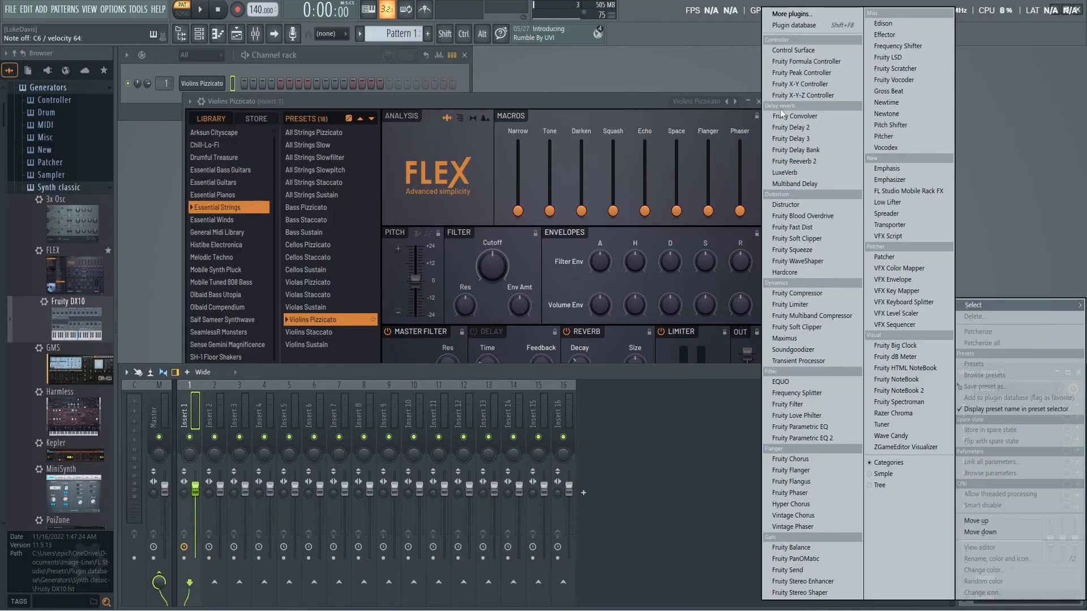
{"action": "left_click", "coordinate": [797, 161]}
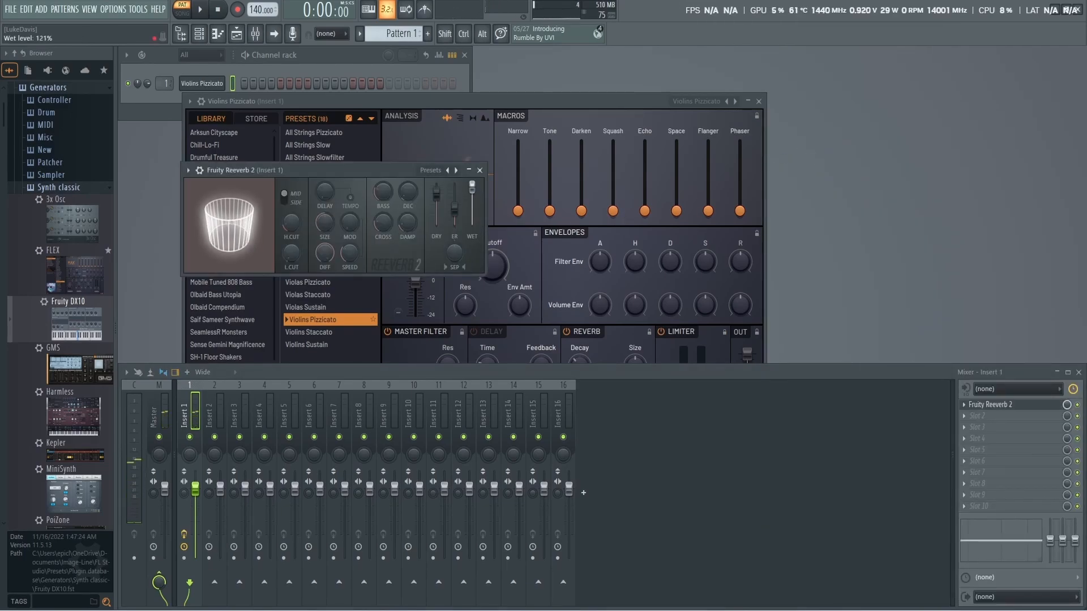
Audition Fruity Reeverb 2 at high and reduced wet levels with a 20 sec decay time, and toggle its effect slot.
{"action": "left_click_drag", "start_coordinate": [472, 188], "coordinate": [473, 184]}
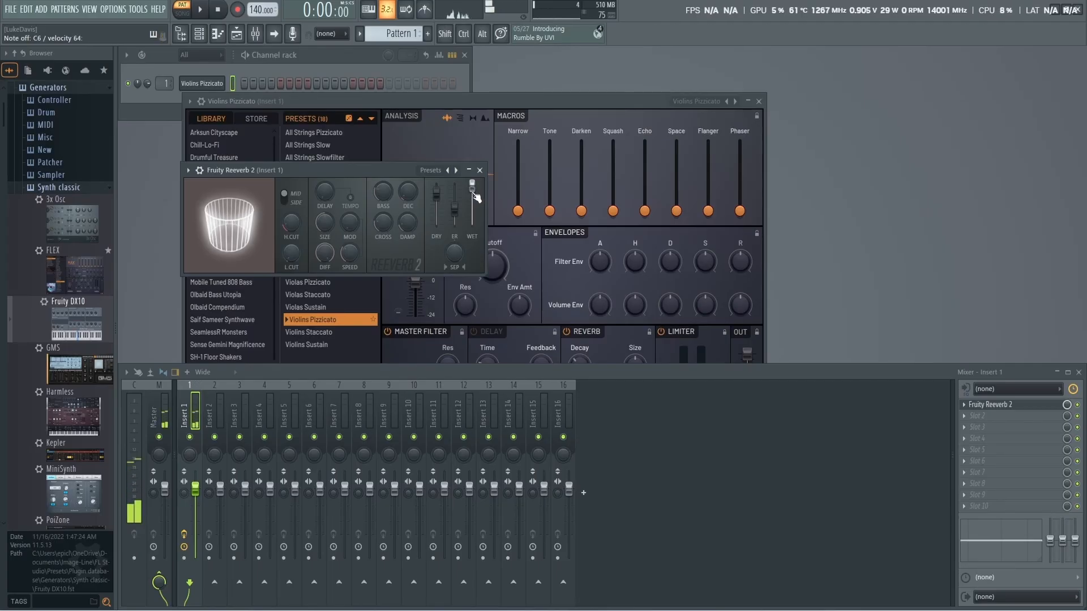
{"action": "left_click_drag", "start_coordinate": [476, 195], "coordinate": [473, 214]}
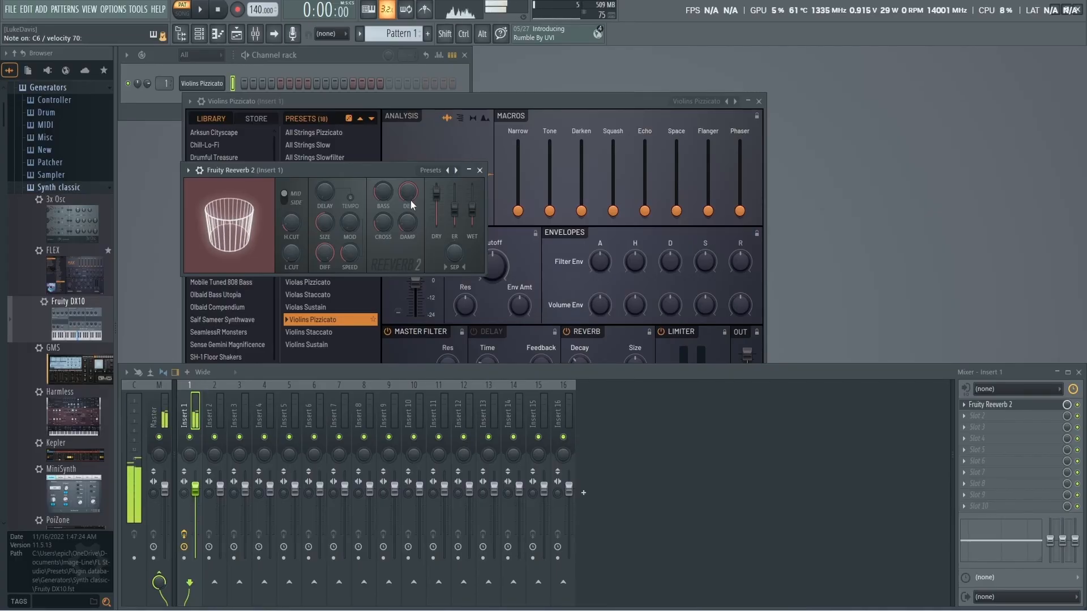
{"action": "left_click_drag", "start_coordinate": [472, 209], "coordinate": [473, 187]}
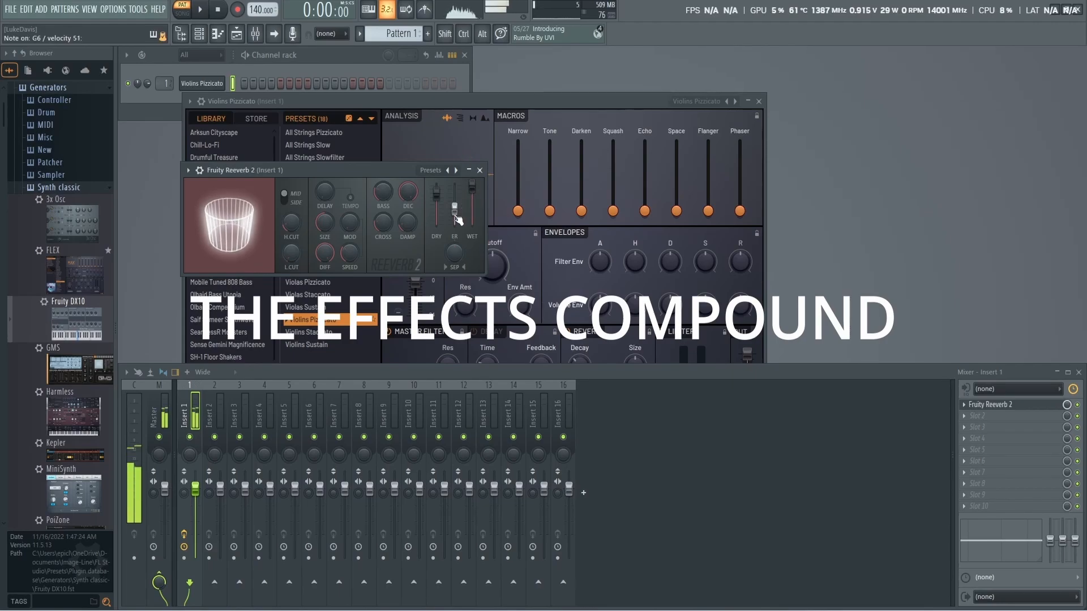
{"action": "left_click", "coordinate": [1077, 405]}
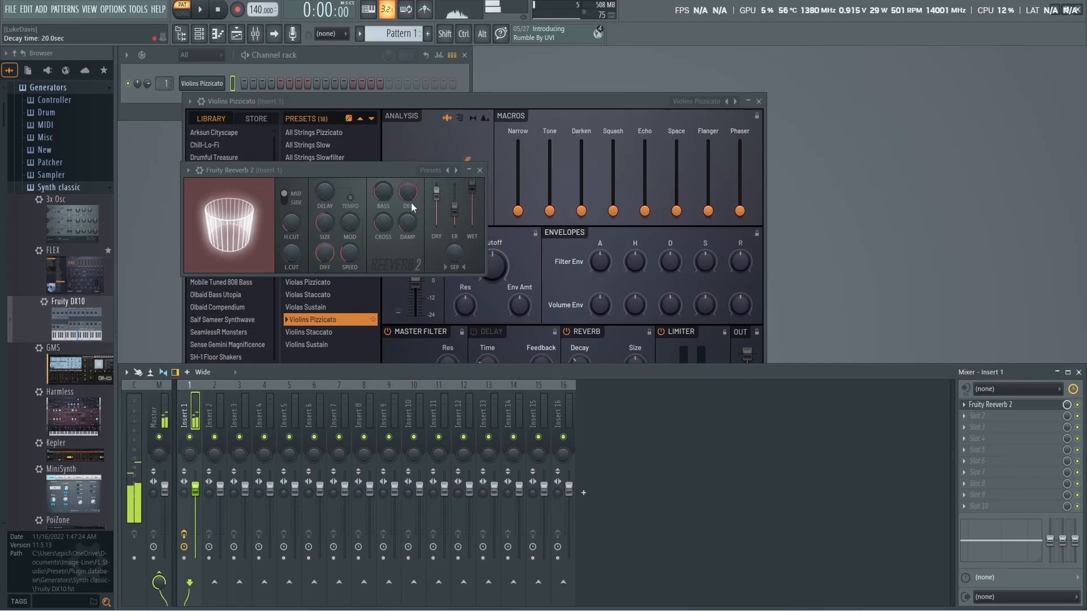
Set the reverb's decay time to 3.3 sec, lower its wet level and close the Fruity Reeverb 2 window.
{"action": "left_click_drag", "start_coordinate": [412, 207], "coordinate": [412, 233]}
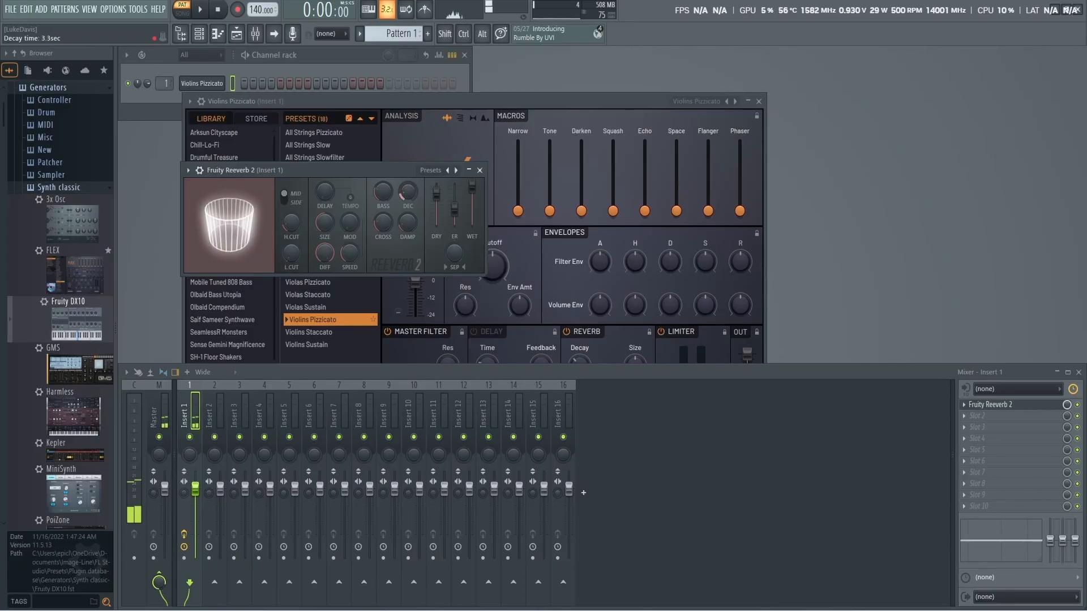
{"action": "left_click_drag", "start_coordinate": [472, 186], "coordinate": [471, 207]}
{"action": "left_click", "coordinate": [480, 169]}
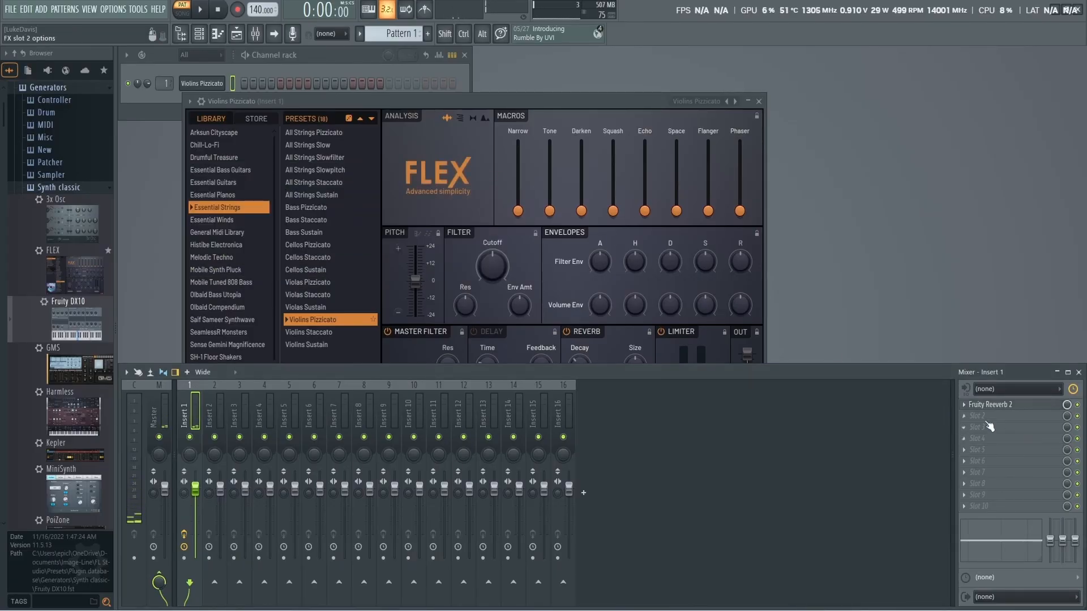
Load Fruity Filter into the second effect slot of Insert 1.
{"action": "left_click", "coordinate": [969, 414]}
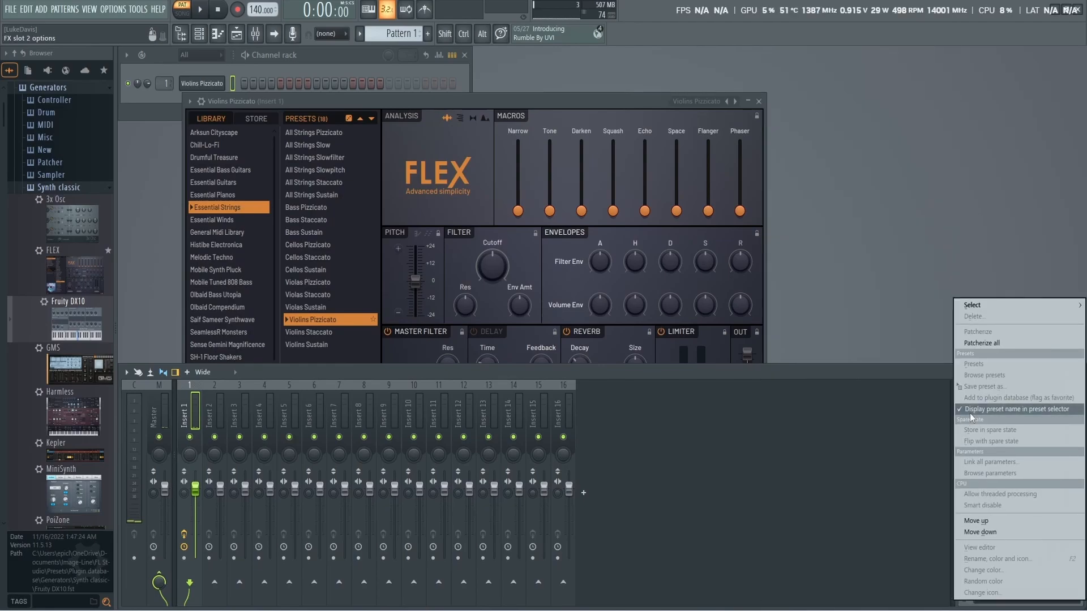
{"action": "mouse_move", "coordinate": [969, 308]}
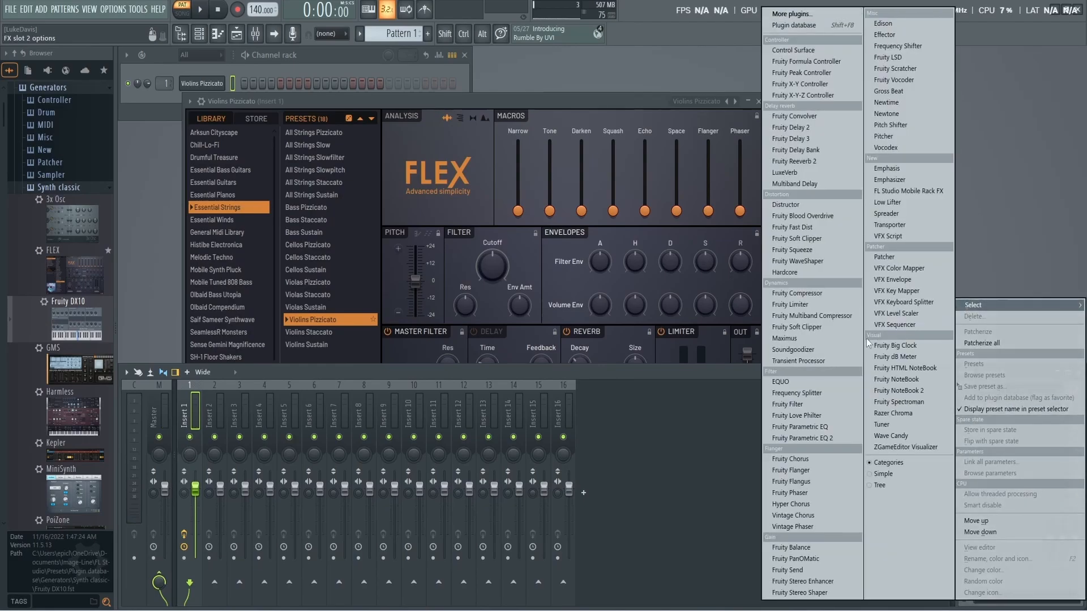
{"action": "left_click", "coordinate": [814, 403]}
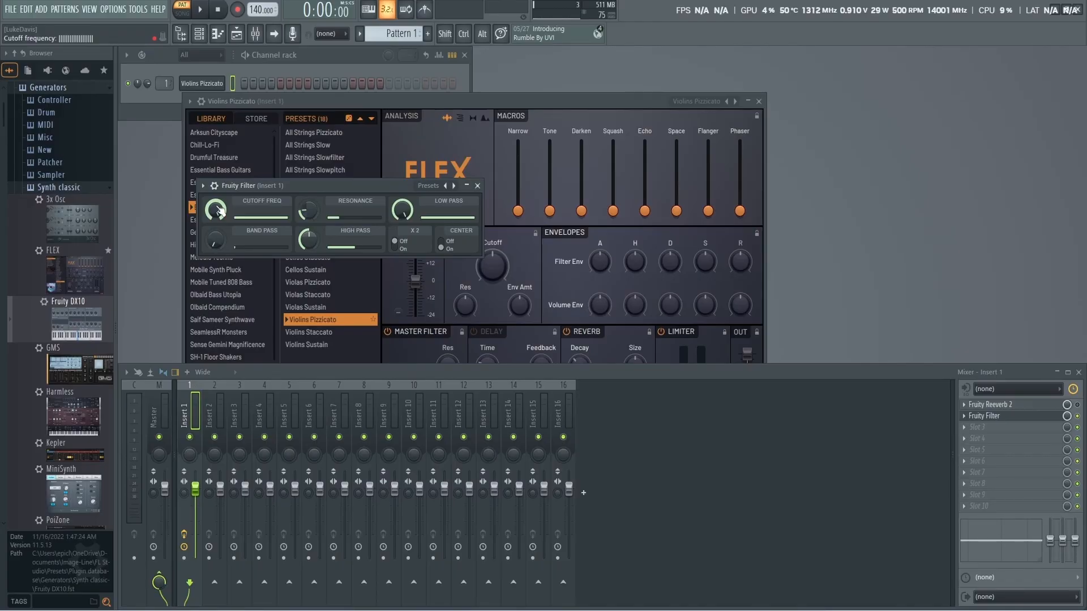
Sweep the Fruity Filter cutoff frequency down and partway back up while auditioning the sound, and close its window.
{"action": "left_click_drag", "start_coordinate": [222, 210], "coordinate": [222, 261]}
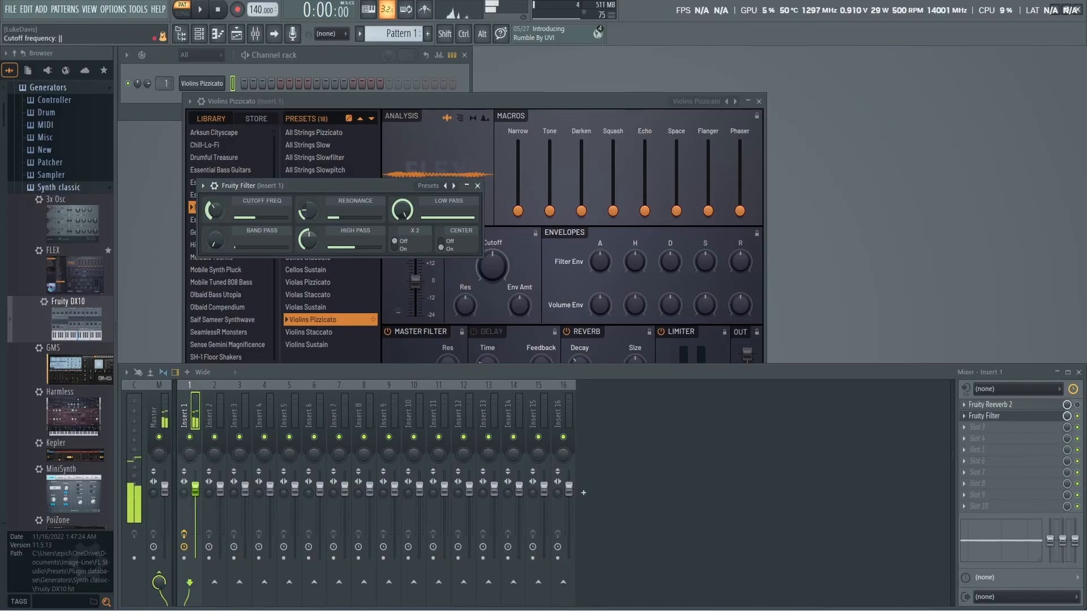
{"action": "left_click_drag", "start_coordinate": [215, 210], "coordinate": [215, 174]}
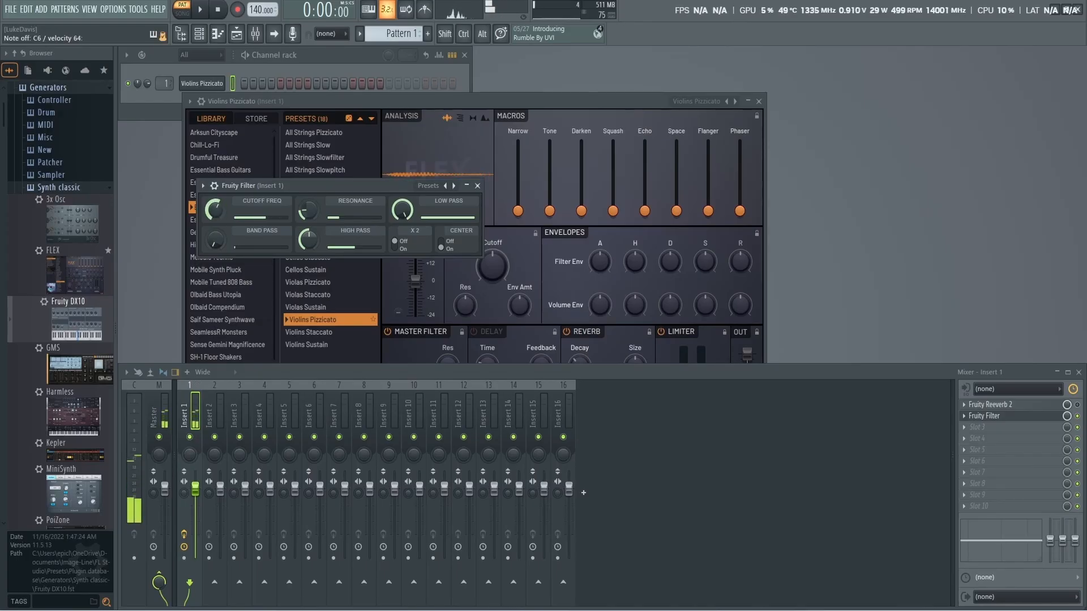
{"action": "left_click", "coordinate": [481, 97]}
Load the Nasal Charge sound from the Arksun Cityscape library in FLEX and adjust the Fruity Filter cutoff frequency on it.
{"action": "left_click", "coordinate": [215, 132]}
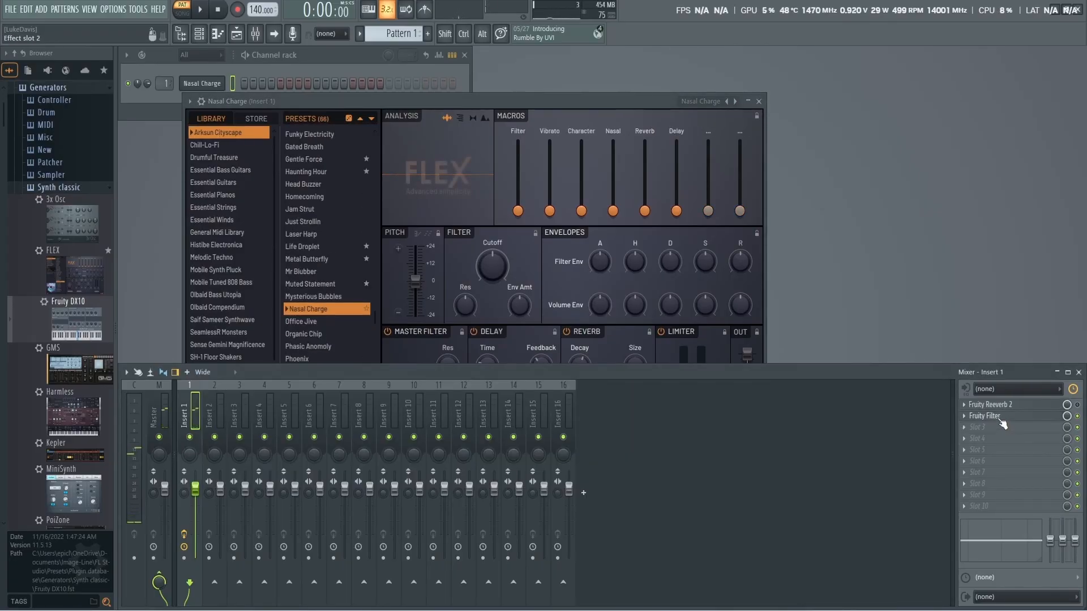
{"action": "left_click", "coordinate": [988, 416]}
{"action": "mouse_move", "coordinate": [215, 210]}
{"action": "left_mouse_down"}
{"action": "mouse_move", "coordinate": [214, 181]}
{"action": "mouse_move", "coordinate": [215, 196]}
{"action": "left_mouse_up"}
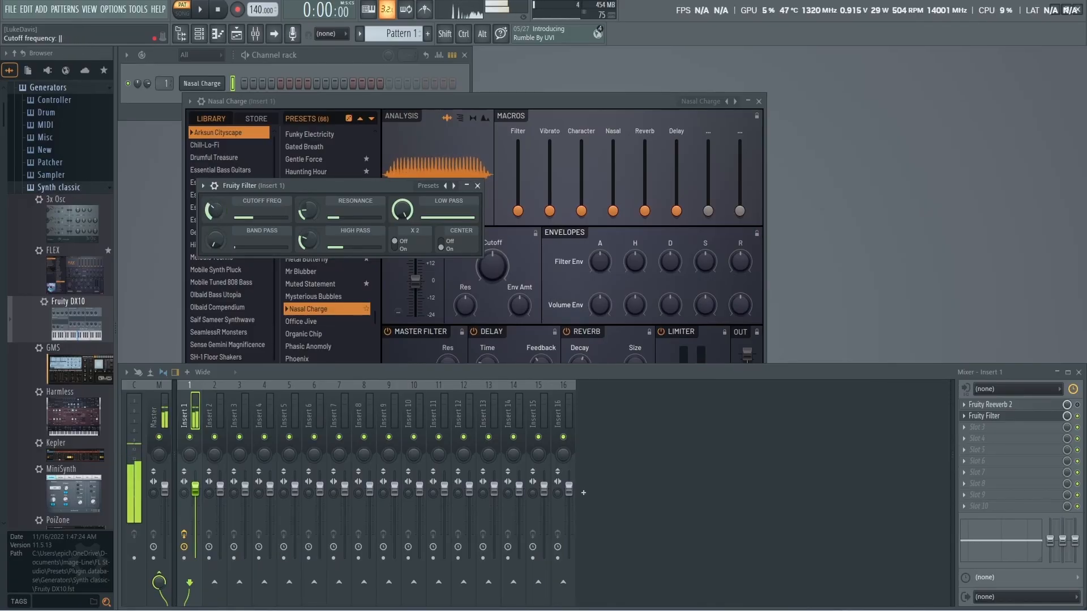
Load Fruity Parametric EQ 2 into the third effect slot of Insert 1 and apply its 30Hz + 18kHz cut preset.
{"action": "left_click", "coordinate": [964, 428]}
{"action": "mouse_move", "coordinate": [973, 305]}
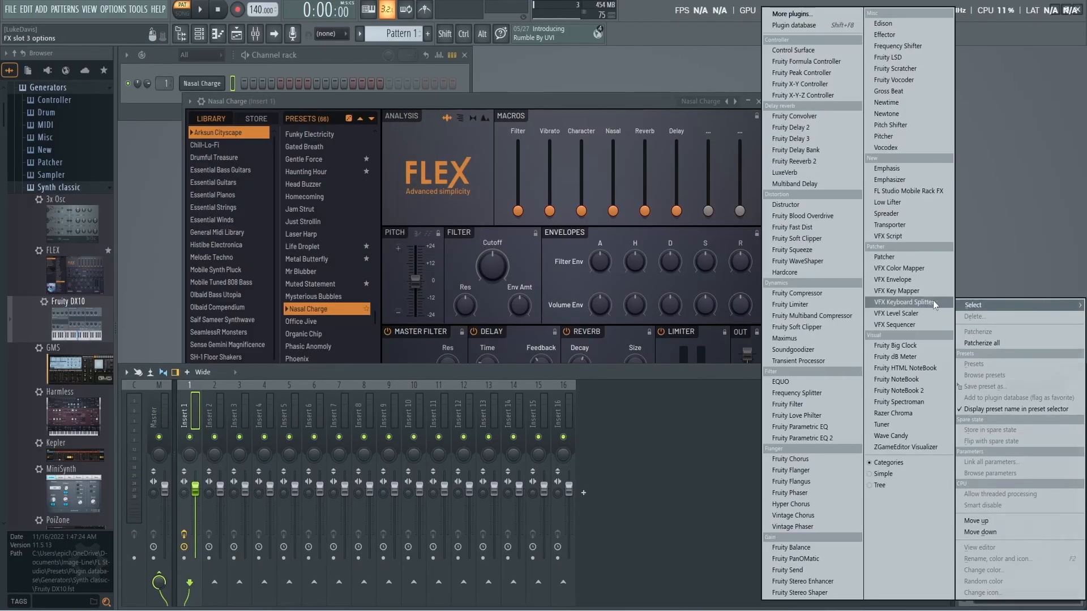
{"action": "left_click", "coordinate": [816, 440]}
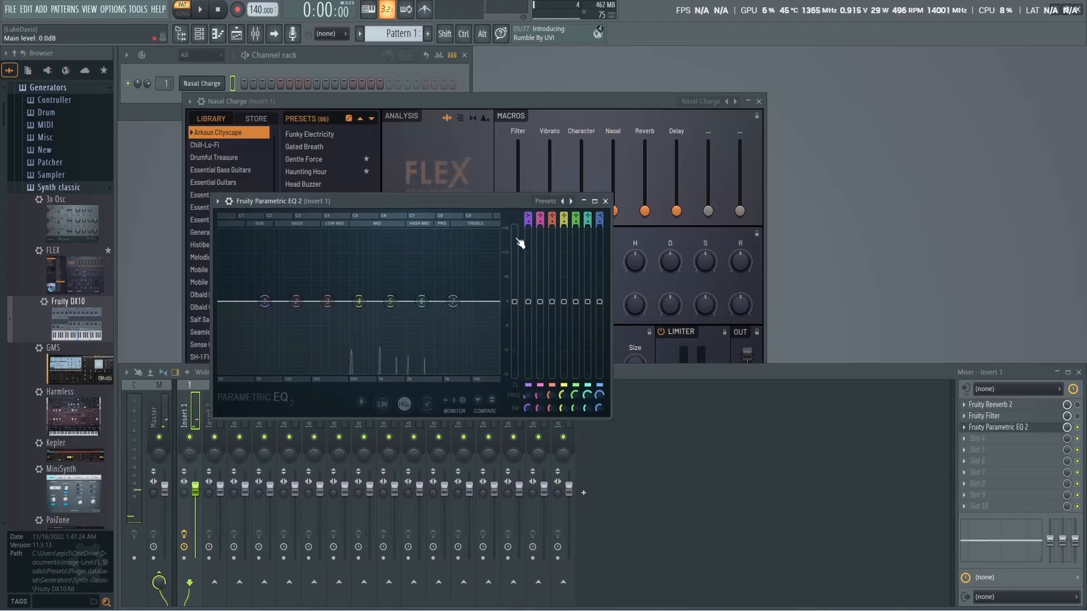
{"action": "left_click", "coordinate": [547, 202]}
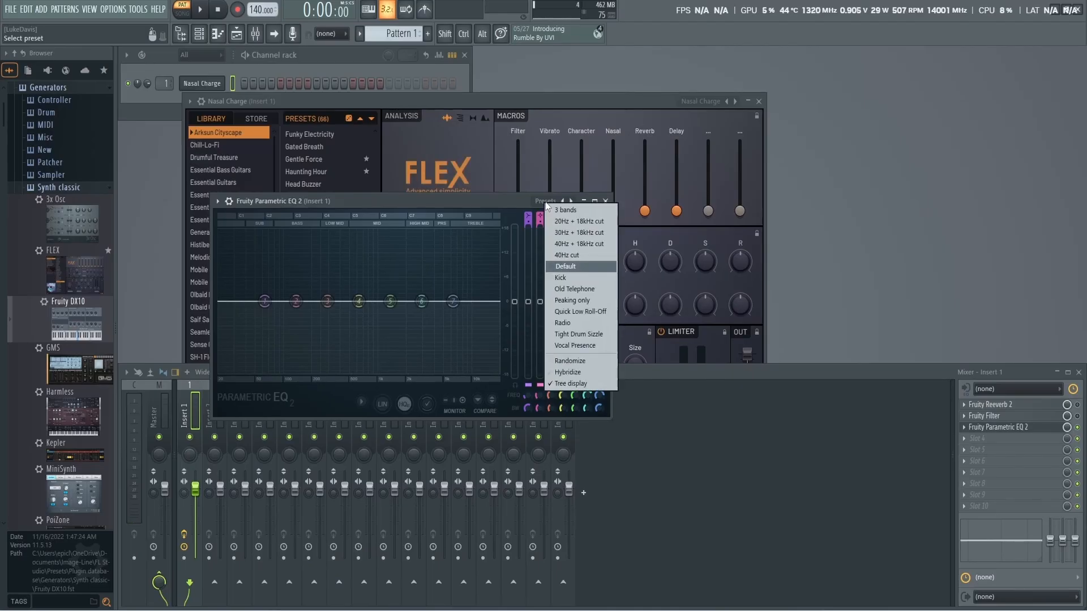
{"action": "left_click", "coordinate": [573, 233]}
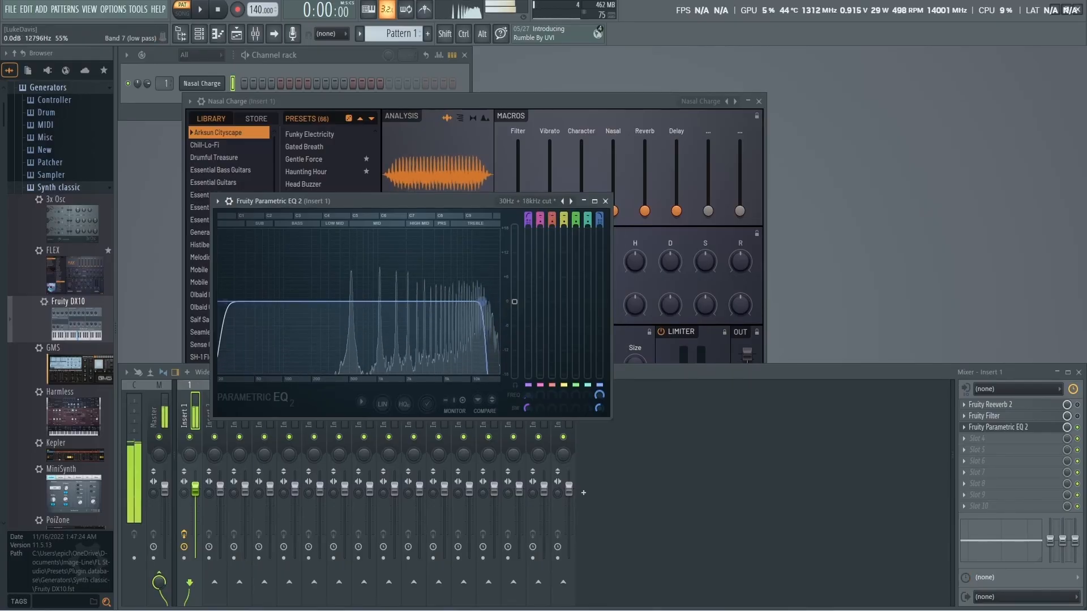
Give the EQ's band 7 low pass a gentler slope order and place it at about 10 kHz.
{"action": "left_click_drag", "start_coordinate": [481, 301], "coordinate": [456, 306]}
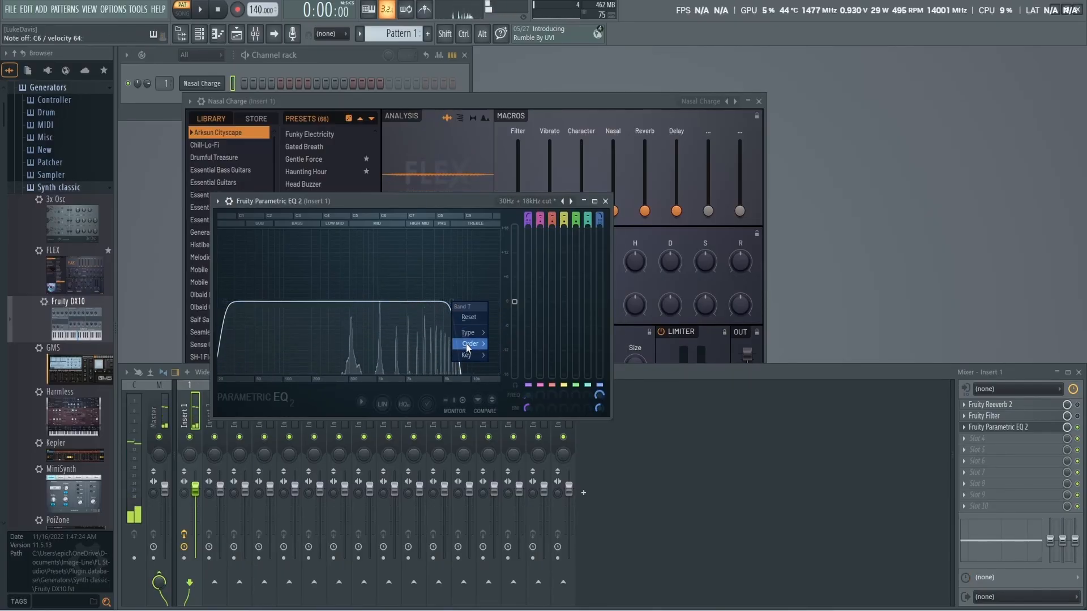
{"action": "left_click", "coordinate": [505, 379]}
{"action": "left_click_drag", "start_coordinate": [448, 313], "coordinate": [469, 313]}
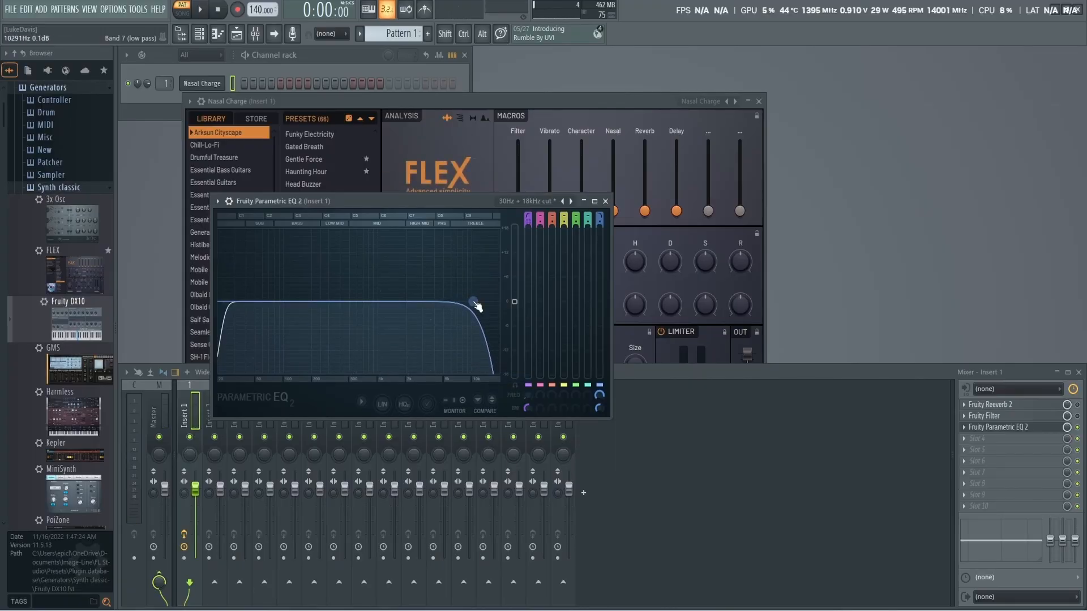
{"action": "left_click_drag", "start_coordinate": [474, 303], "coordinate": [469, 303]}
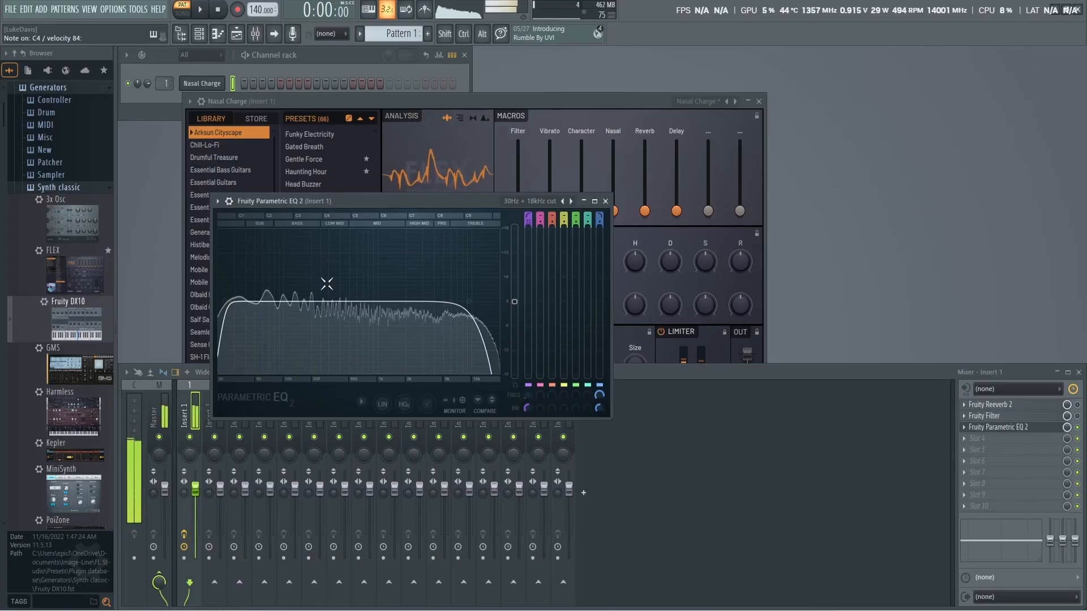
Load a second Fruity Parametric EQ 2 into the fourth effect slot of Insert 1.
{"action": "left_click", "coordinate": [965, 440]}
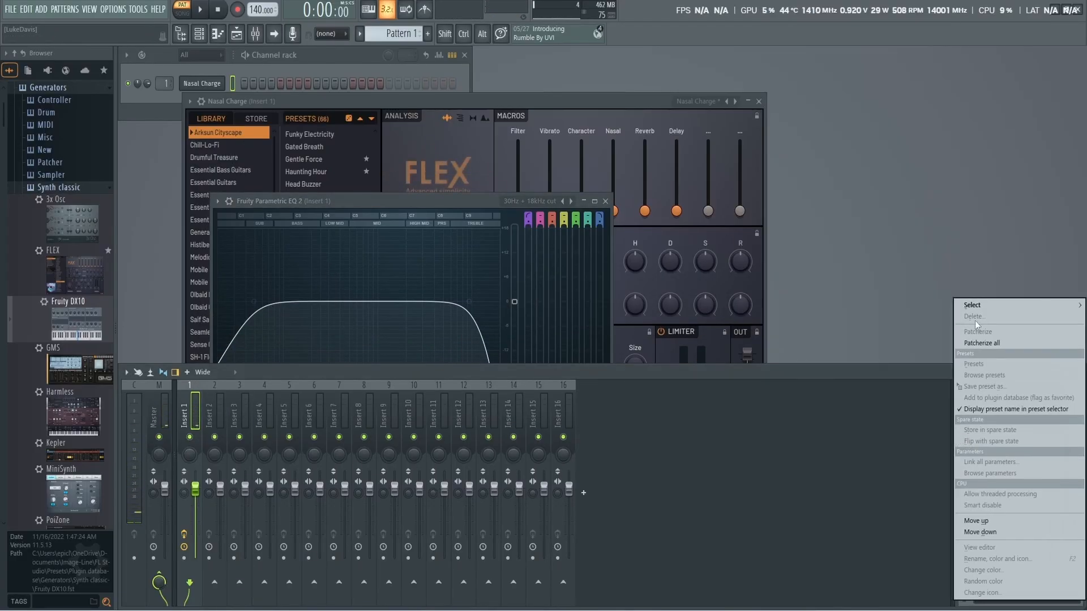
{"action": "mouse_move", "coordinate": [980, 304]}
{"action": "left_click", "coordinate": [834, 437]}
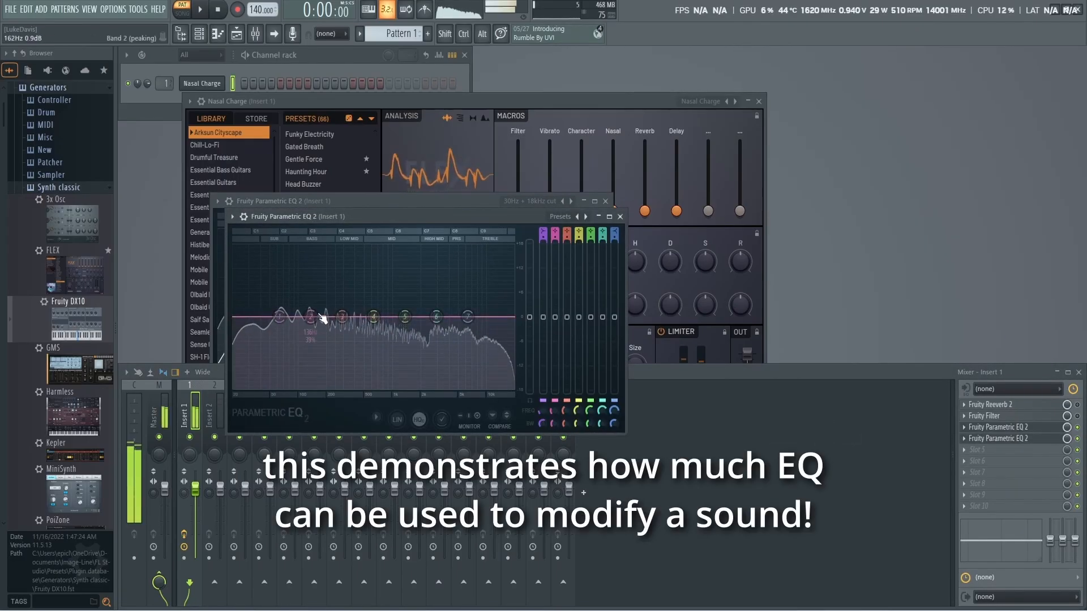
Cut bands 1, 2 and 6 in the second EQ and sweep a narrow boost of about 18 dB across the spectrum with band 4.
{"action": "left_click_drag", "start_coordinate": [321, 318], "coordinate": [321, 355]}
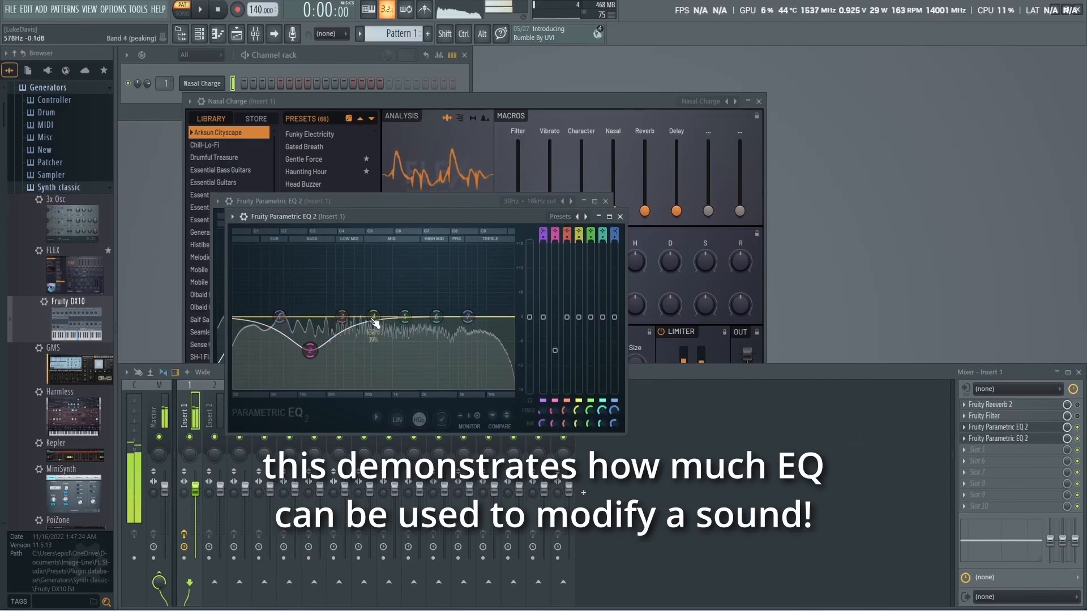
{"action": "left_click_drag", "start_coordinate": [375, 316], "coordinate": [465, 352]}
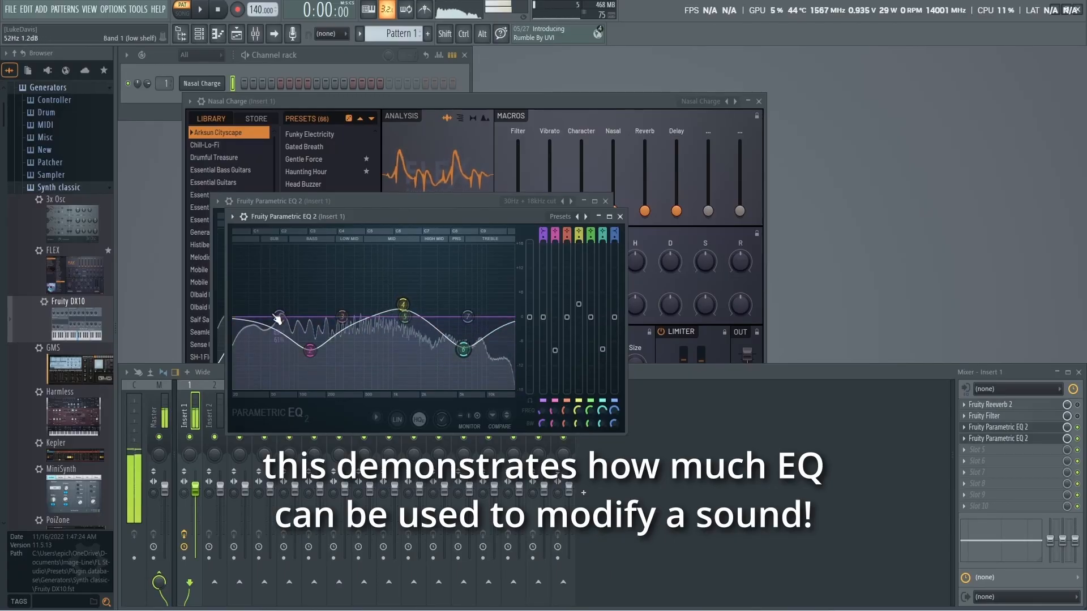
{"action": "left_click_drag", "start_coordinate": [277, 359], "coordinate": [286, 343]}
{"action": "left_click_drag", "start_coordinate": [412, 327], "coordinate": [379, 251]}
{"action": "scroll", "coordinate": [377, 260], "scroll_direction": "down", "scroll_amount": 10}
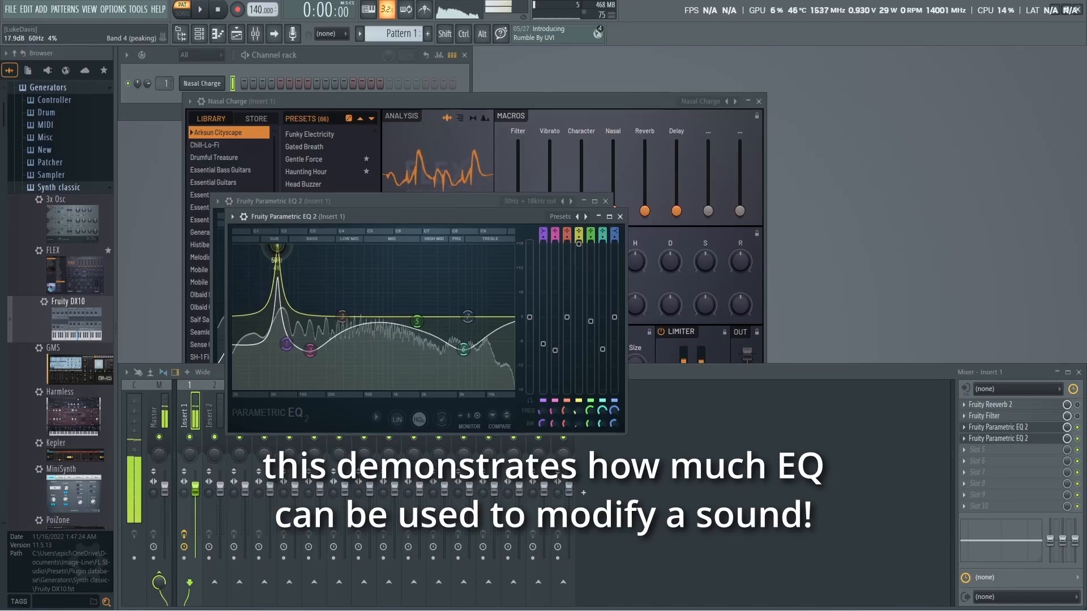
{"action": "left_click_drag", "start_coordinate": [278, 248], "coordinate": [453, 258]}
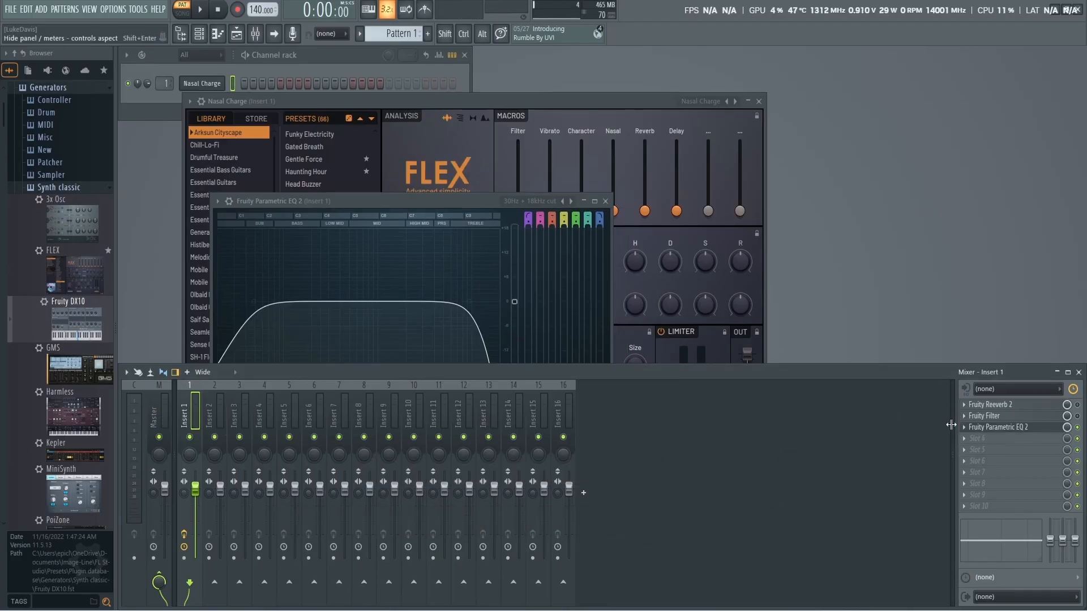
Delete Fruity Parametric EQ 2, Fruity Filter and Fruity Reeverb 2 from the effect slots of Insert 1.
{"action": "left_click", "coordinate": [964, 427]}
{"action": "left_click", "coordinate": [972, 291]}
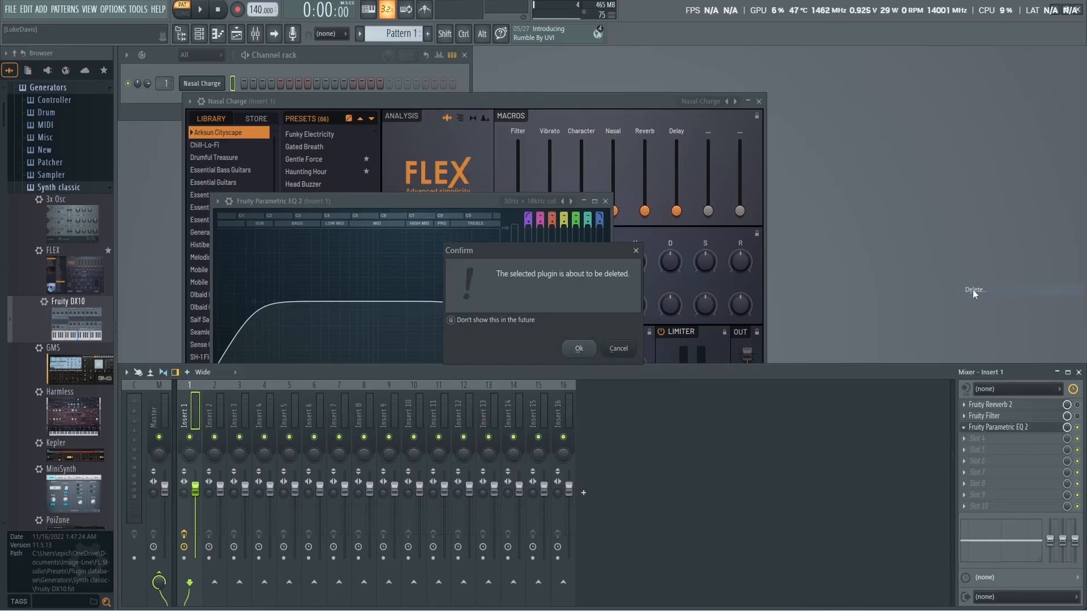
{"action": "left_click", "coordinate": [578, 347]}
{"action": "left_click", "coordinate": [964, 416]}
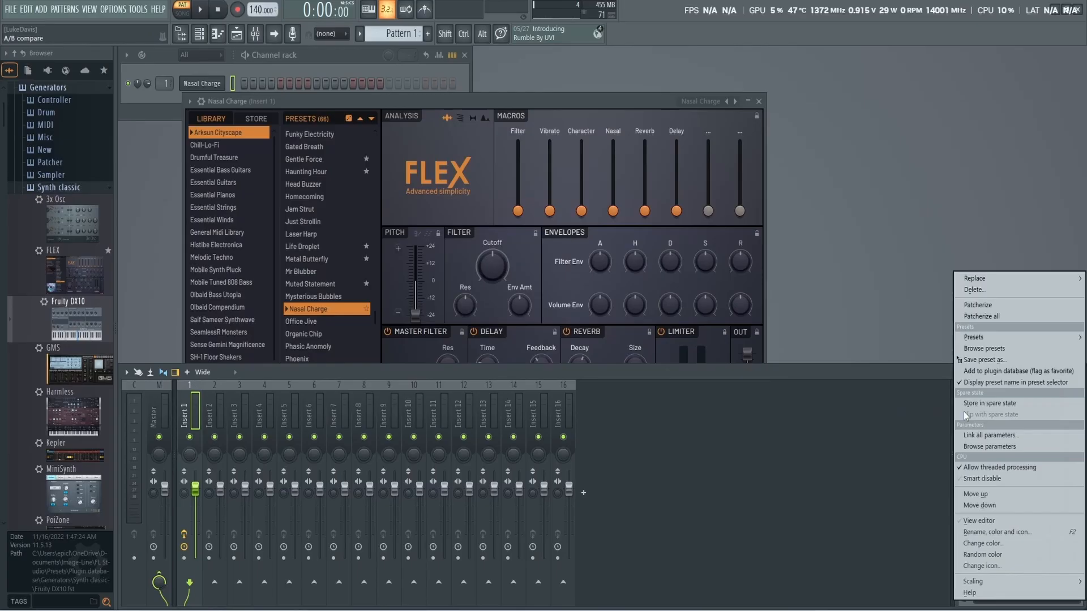
{"action": "left_click", "coordinate": [965, 291]}
{"action": "left_click", "coordinate": [578, 348]}
Reposition the FLEX window and load the Fairy Sparkle preset from the Arksun Cityscape library.
{"action": "left_click_drag", "start_coordinate": [495, 102], "coordinate": [429, 131]}
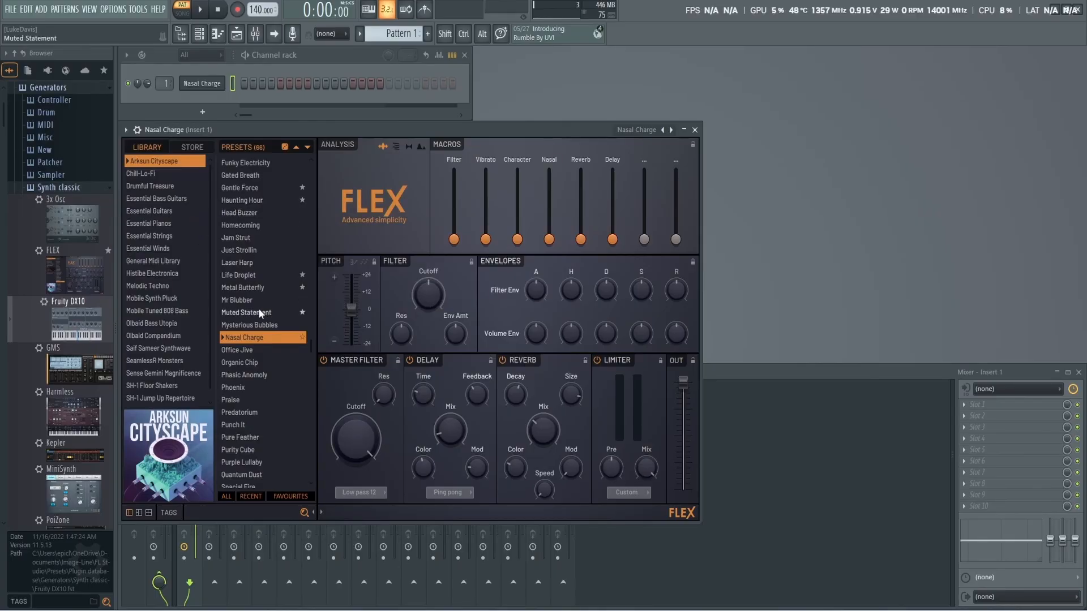
{"action": "scroll", "coordinate": [261, 351], "scroll_direction": "up", "scroll_amount": 8}
{"action": "left_click", "coordinate": [259, 398]}
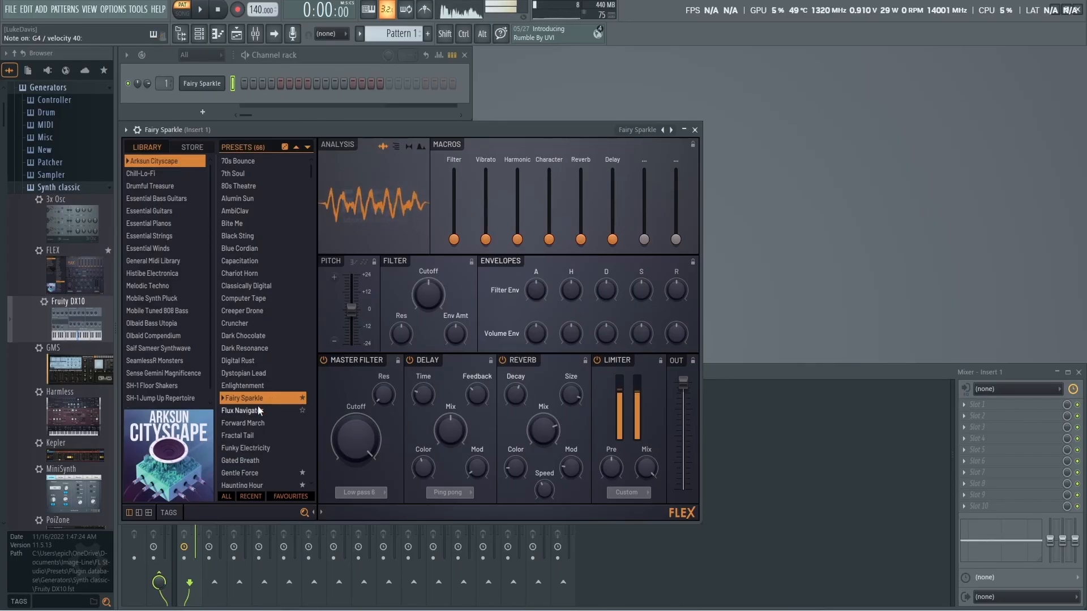
Load Fruity Reeverb 2 onto Insert 1, adjust its decay time and raise its wet level.
{"action": "left_click", "coordinate": [1001, 440]}
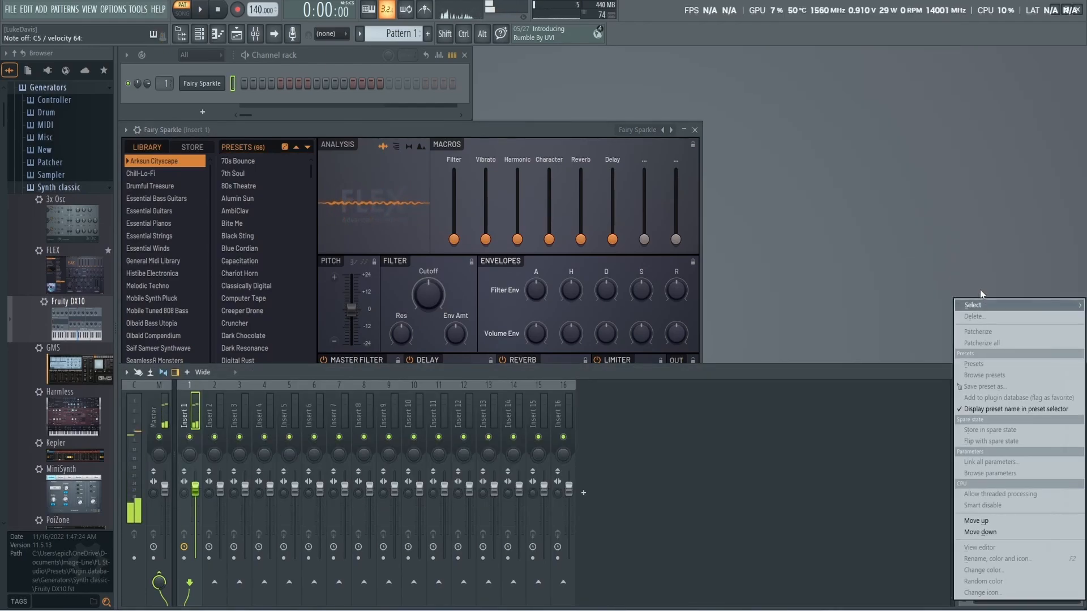
{"action": "mouse_move", "coordinate": [980, 305]}
{"action": "left_click", "coordinate": [799, 161]}
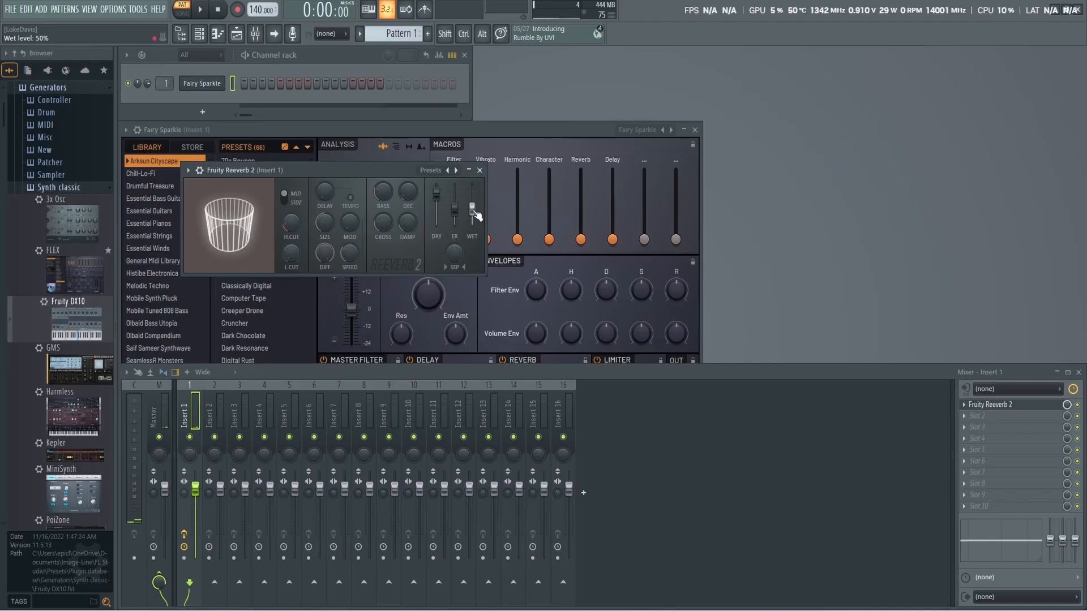
{"action": "left_click_drag", "start_coordinate": [407, 191], "coordinate": [407, 196]}
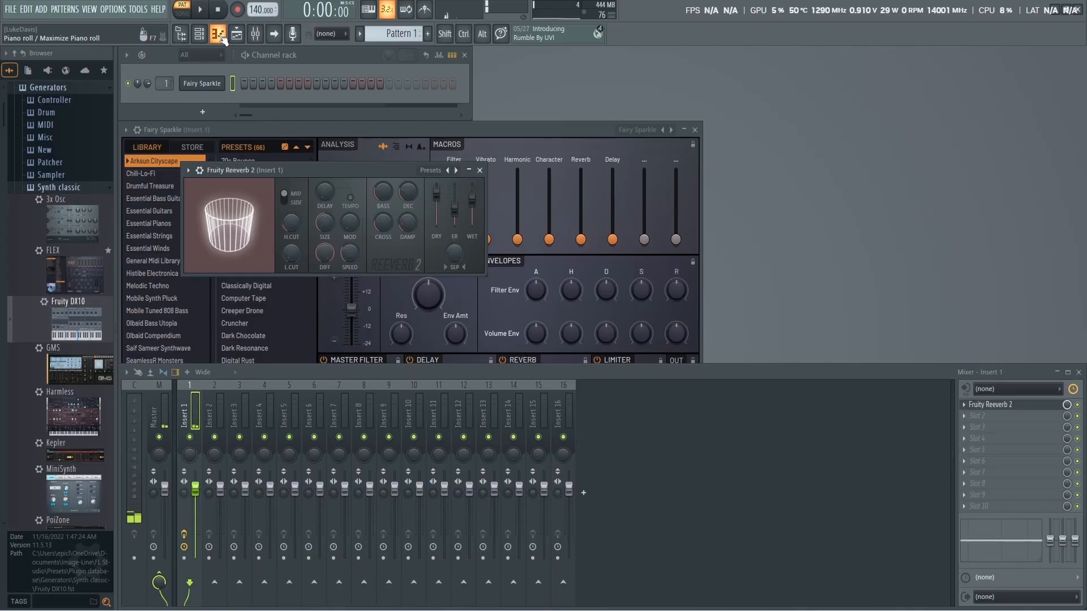
Open the Piano roll for Fairy Sparkle and draw C4, G4 and C5 notes at the start of bar 1.
{"action": "left_click", "coordinate": [221, 36]}
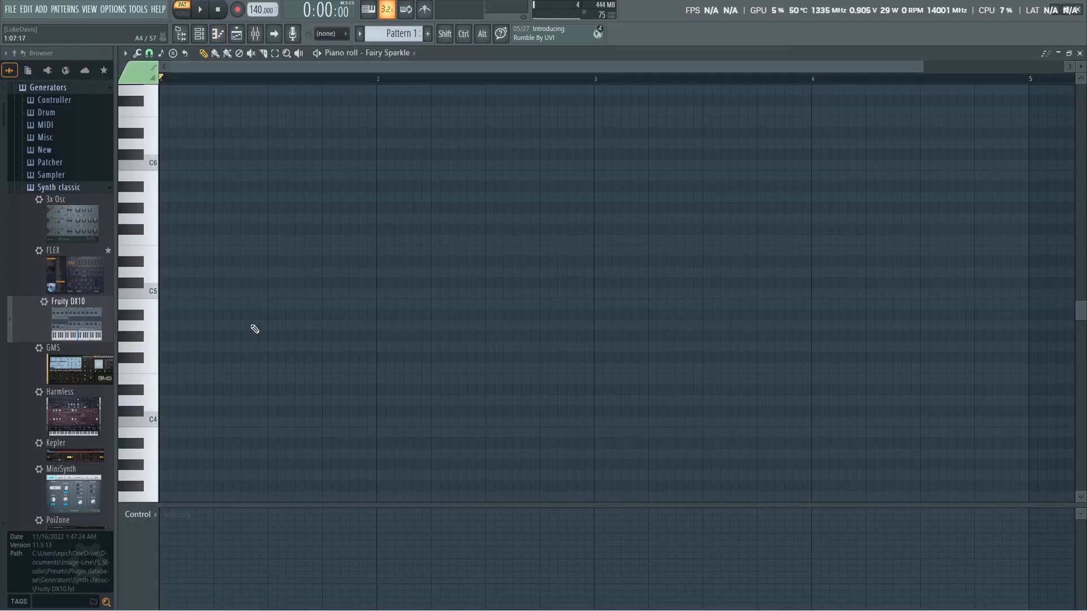
{"action": "left_click", "coordinate": [171, 422]}
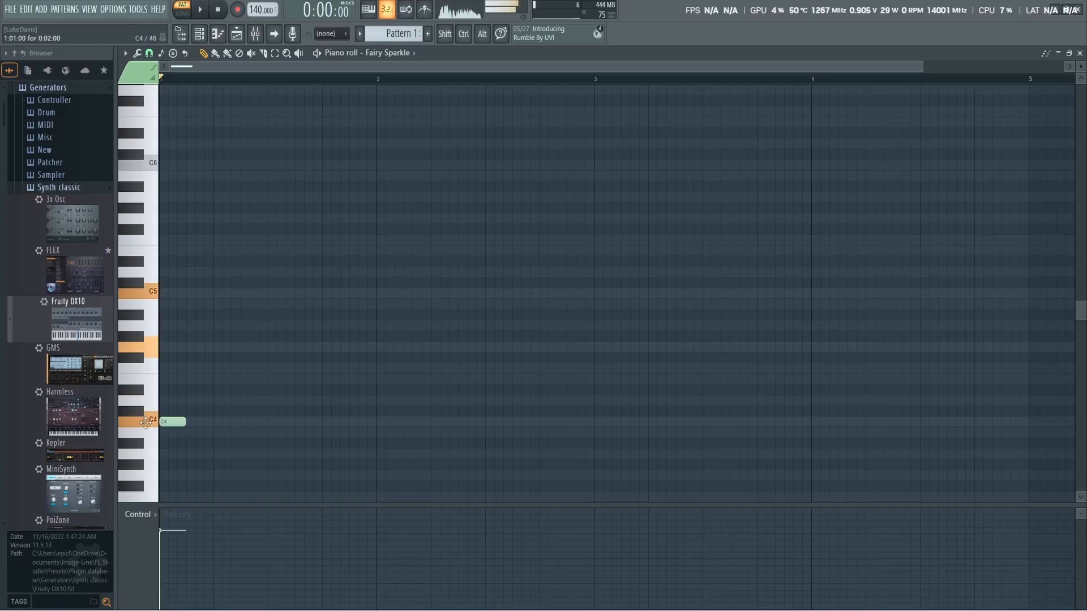
{"action": "left_click", "coordinate": [165, 347]}
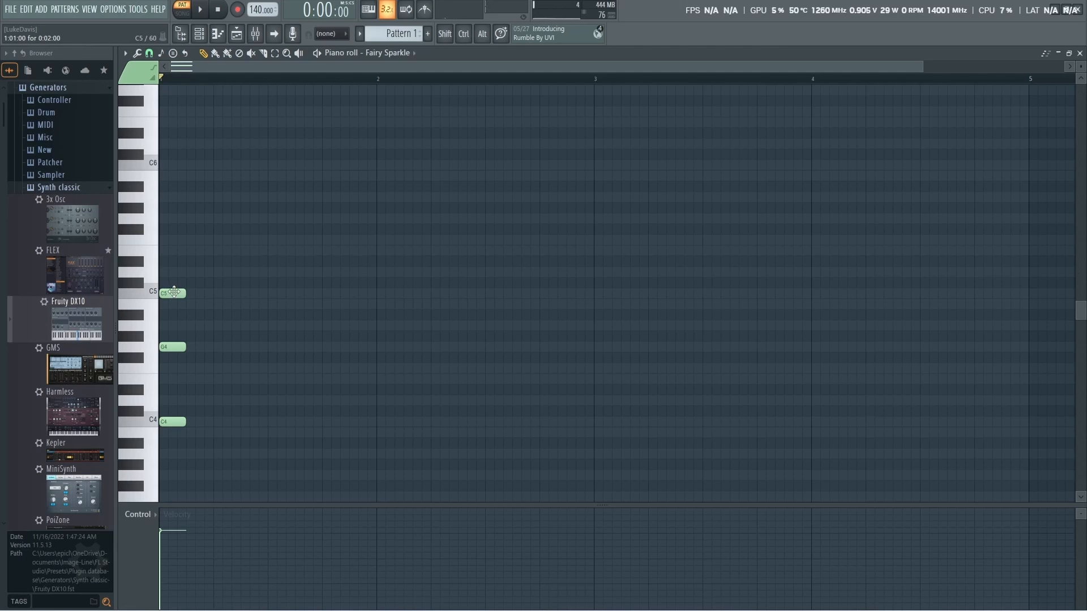
{"action": "left_click", "coordinate": [176, 294]}
Switch to Notepad and consult the shortcut list in the How I use Fl Studio document.
{"action": "key", "text": "super"}
{"action": "type", "text": "note"}
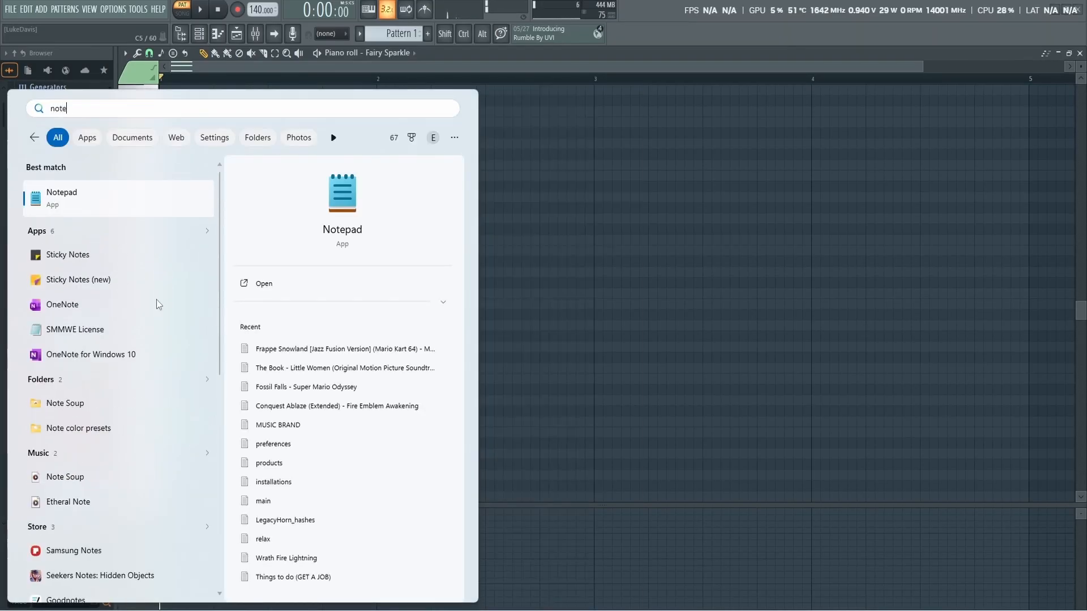
{"action": "type", "text": "pad"}
{"action": "key", "text": "Return"}
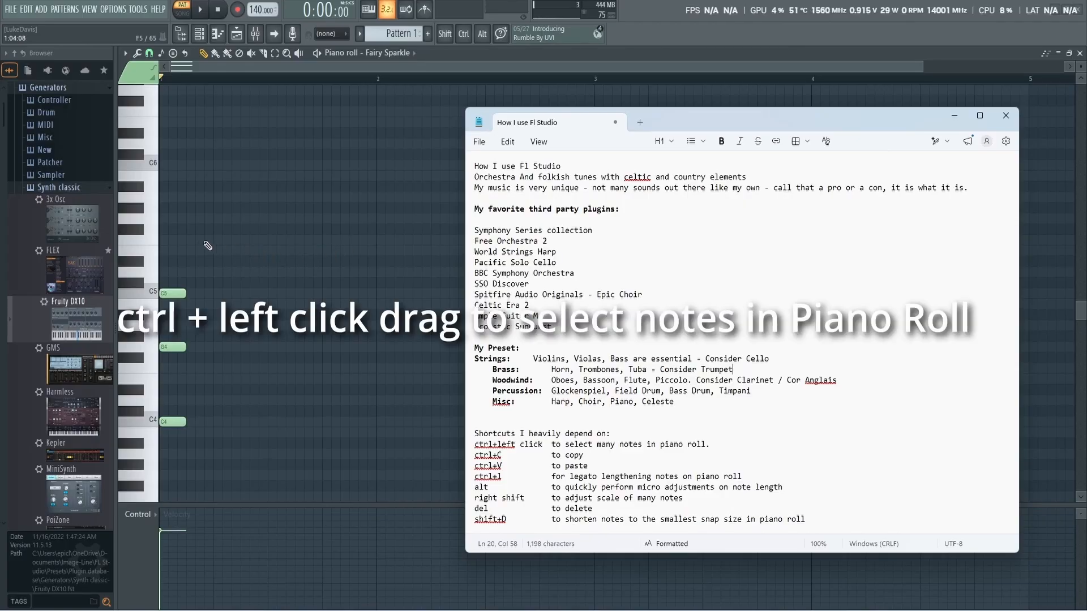
Select and copy the C4, G4 and C5 notes, paste them on beats 2, 3 and 4 of bar 1, and play the pattern from the start.
{"action": "left_click_drag", "start_coordinate": [238, 241], "coordinate": [154, 453]}
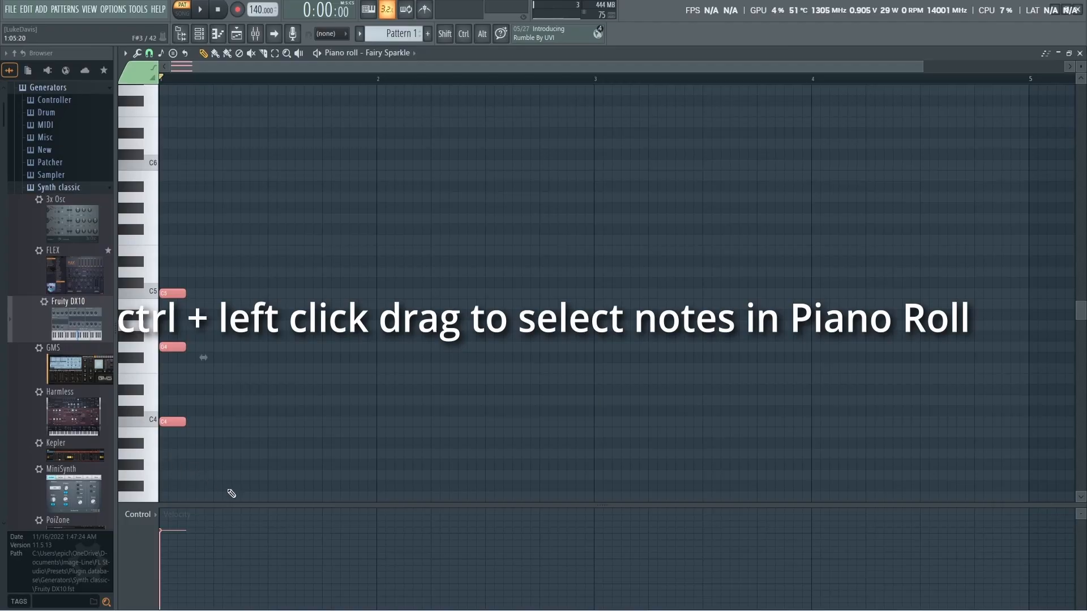
{"action": "key", "text": "alt+Tab"}
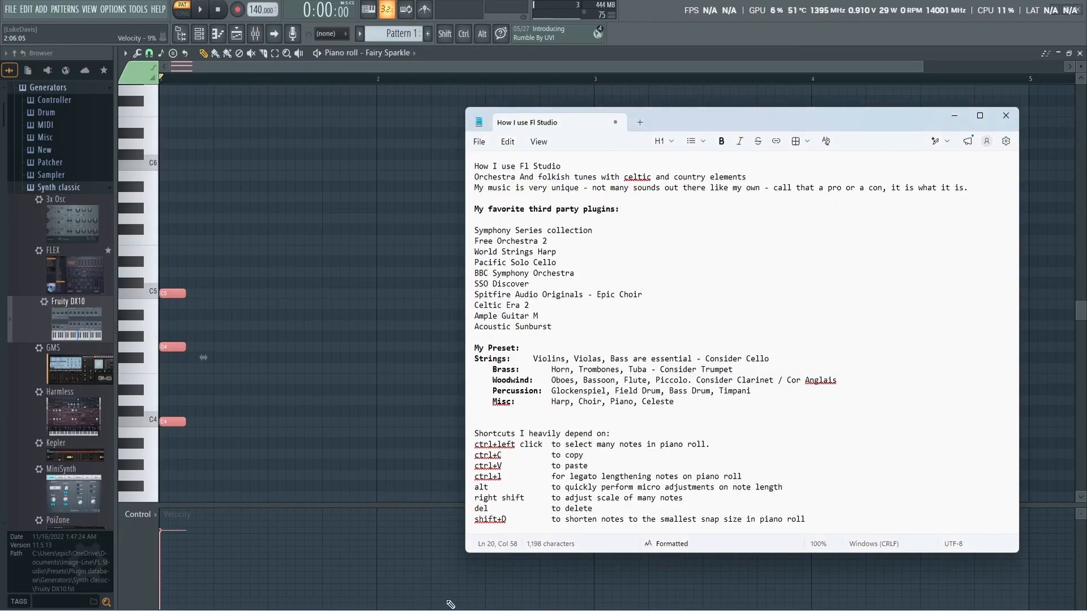
{"action": "key", "text": "alt+Tab"}
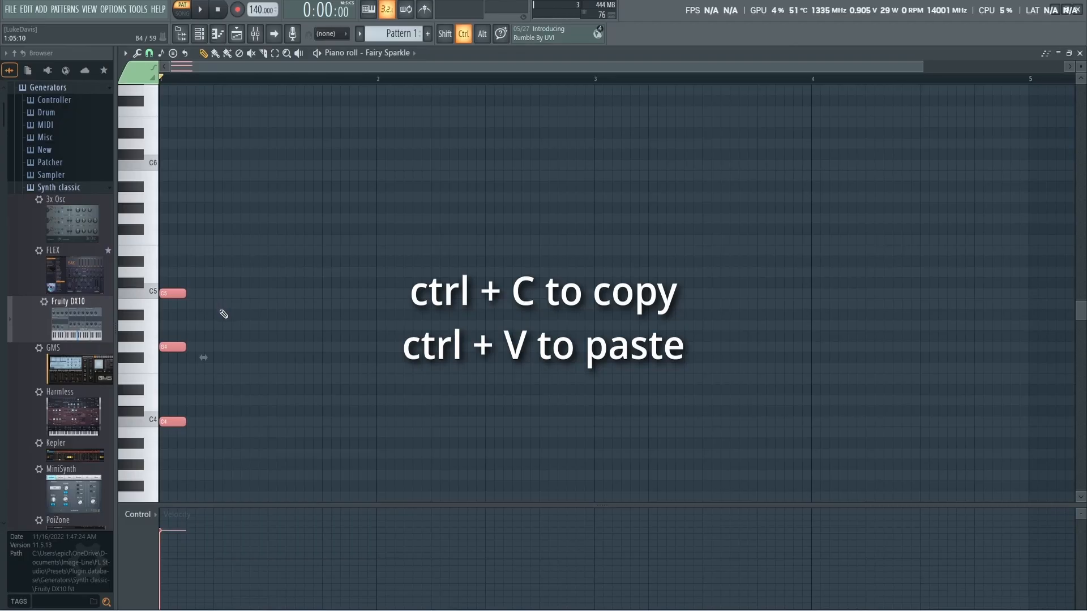
{"action": "left_click", "coordinate": [214, 79]}
{"action": "key", "text": "ctrl+v"}
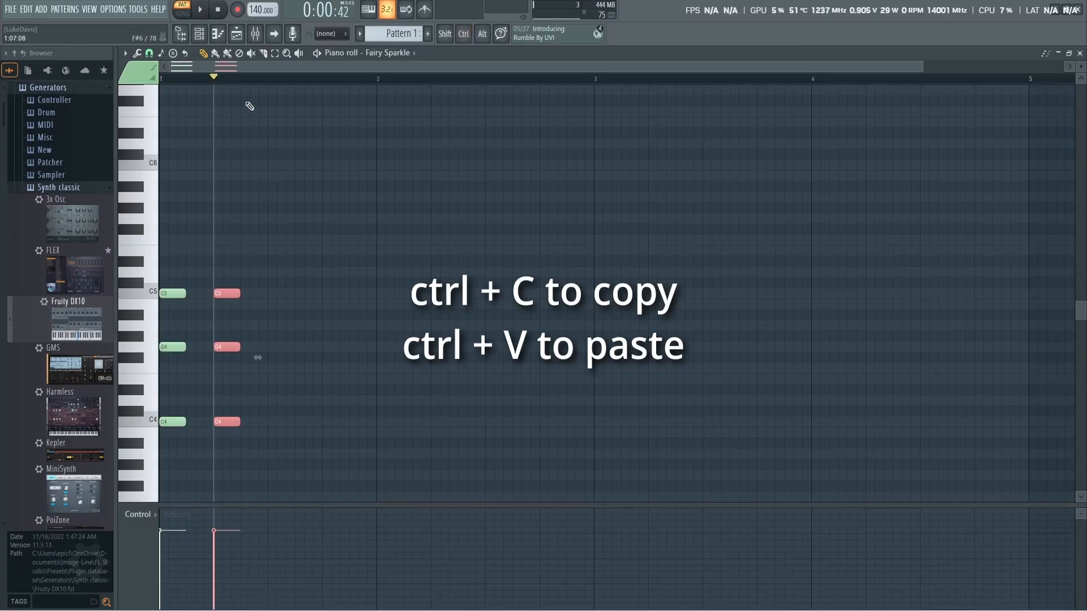
{"action": "left_click", "coordinate": [267, 79]}
{"action": "key", "text": "ctrl+v"}
{"action": "left_click", "coordinate": [322, 79]}
{"action": "key", "text": "ctrl+v"}
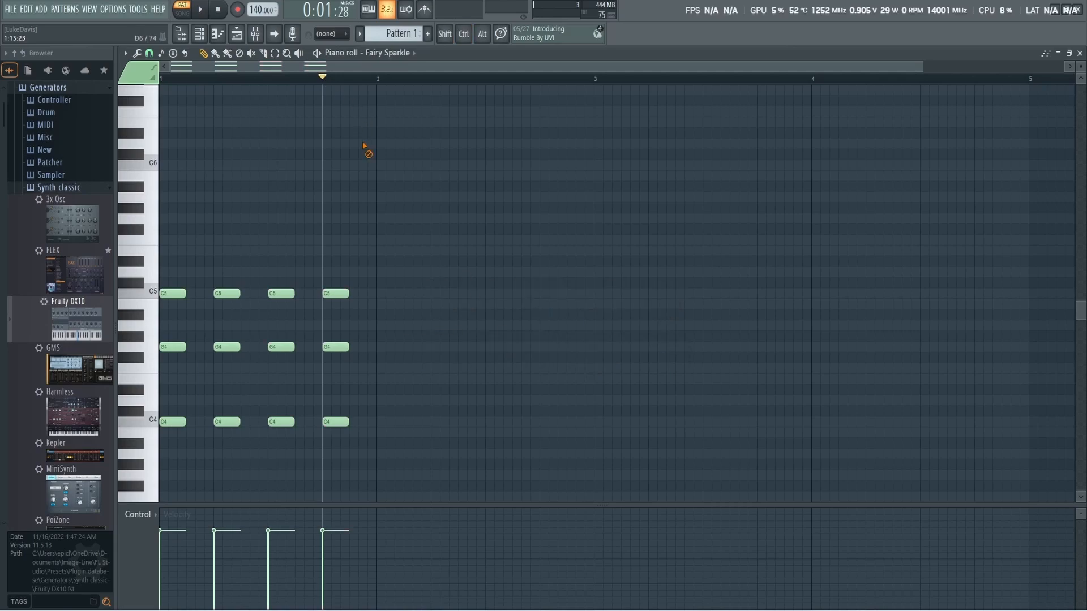
{"action": "left_click", "coordinate": [218, 11]}
{"action": "key", "text": "space"}
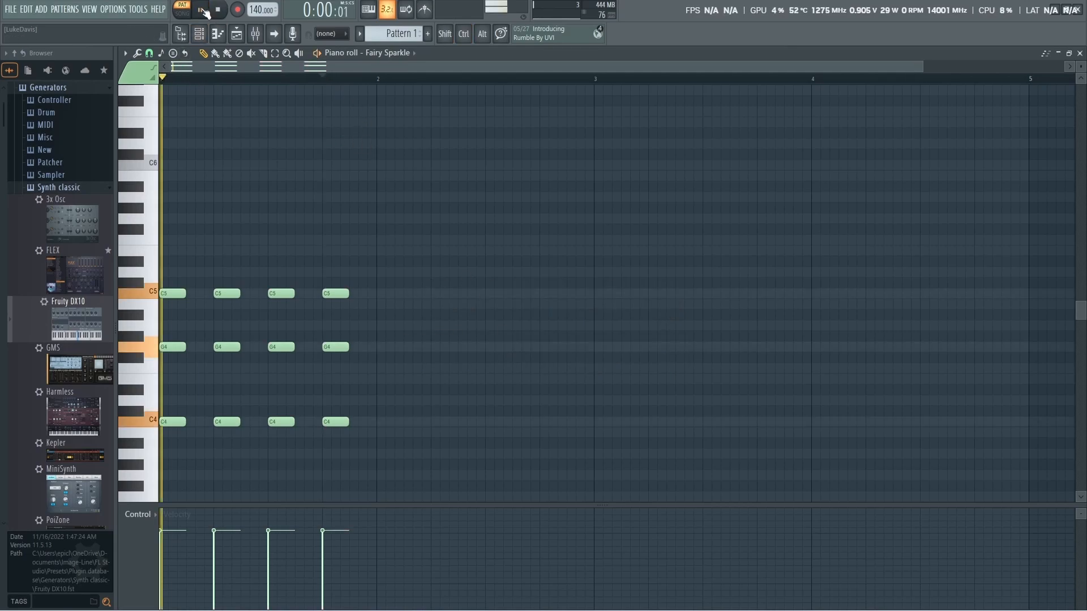
Thin the bar 1 chords to C4 and G4 on beats 1 and 3, G4 and C5 on beats 2 and 4, and duplicate them into bar 2.
{"action": "left_click", "coordinate": [218, 11]}
{"action": "left_click_drag", "start_coordinate": [431, 276], "coordinate": [158, 493]}
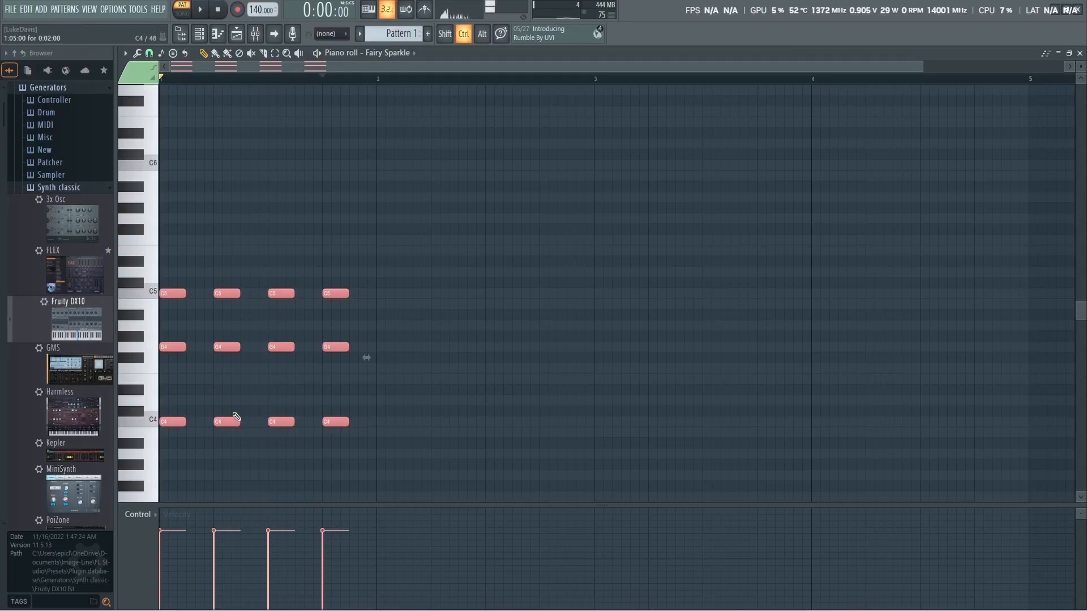
{"action": "left_click", "coordinate": [234, 379]}
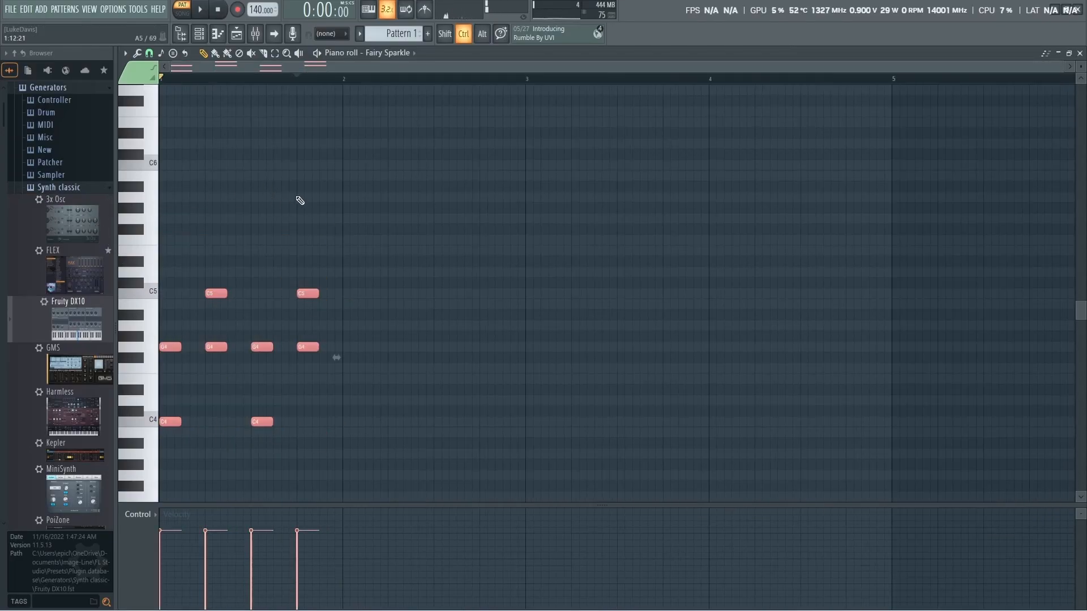
{"action": "left_click", "coordinate": [343, 79]}
{"action": "key", "text": "ctrl+b"}
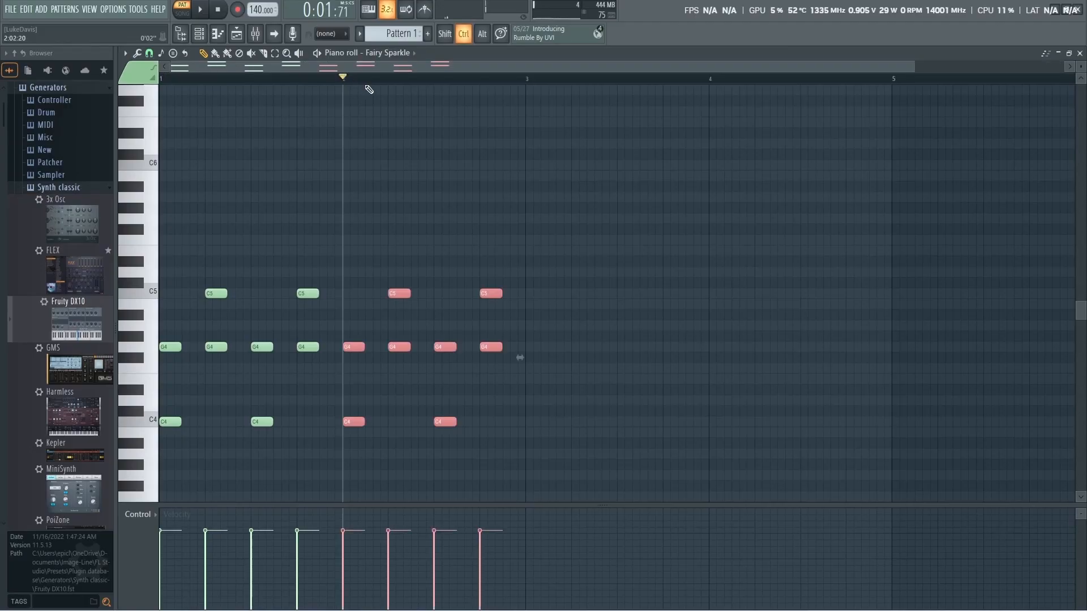
{"action": "left_click", "coordinate": [468, 174]}
{"action": "scroll", "coordinate": [463, 296], "scroll_direction": "down", "scroll_amount": 2}
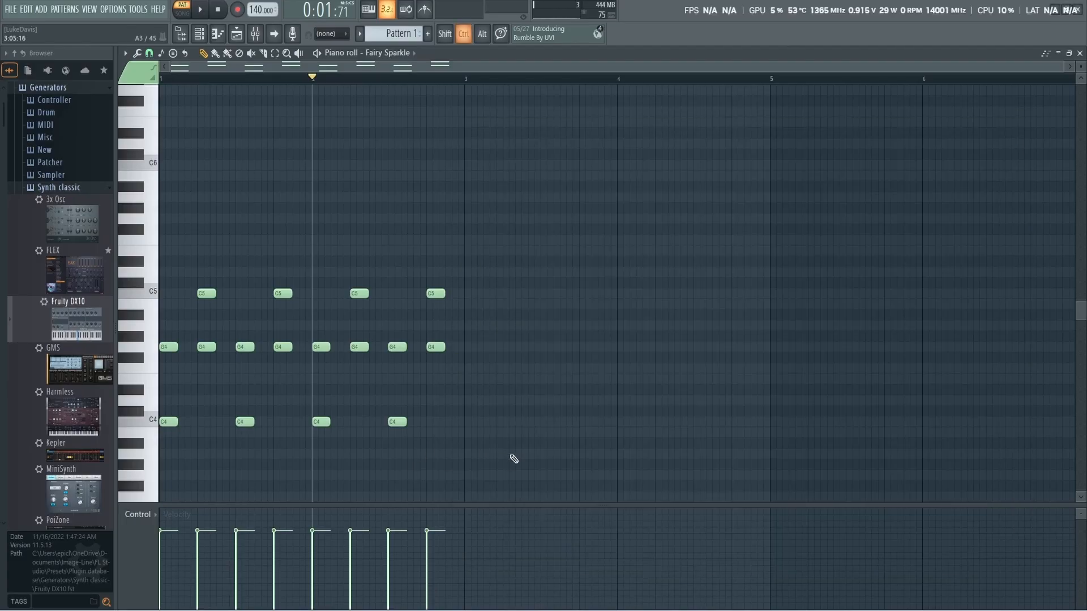
Move the four G4 and C5 pairs to steps 7 and 11 of bar 1 and steps 3 and 15 of bar 2.
{"action": "left_click_drag", "start_coordinate": [497, 457], "coordinate": [167, 271]}
{"action": "scroll", "coordinate": [171, 279], "scroll_direction": "up", "scroll_amount": 2}
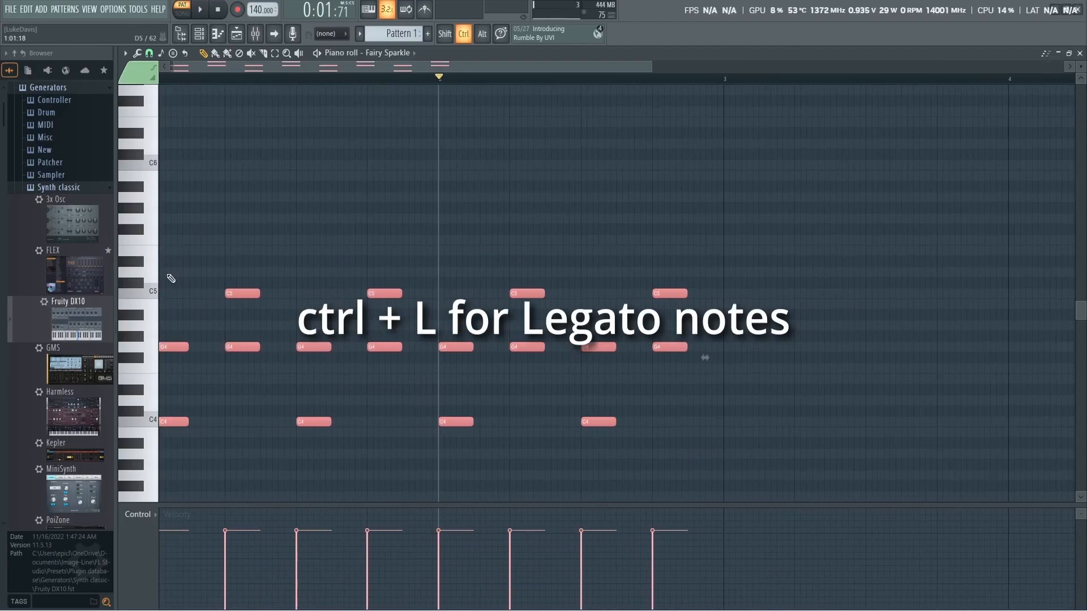
{"action": "left_click", "coordinate": [247, 234]}
{"action": "left_click_drag", "start_coordinate": [241, 245], "coordinate": [253, 406]}
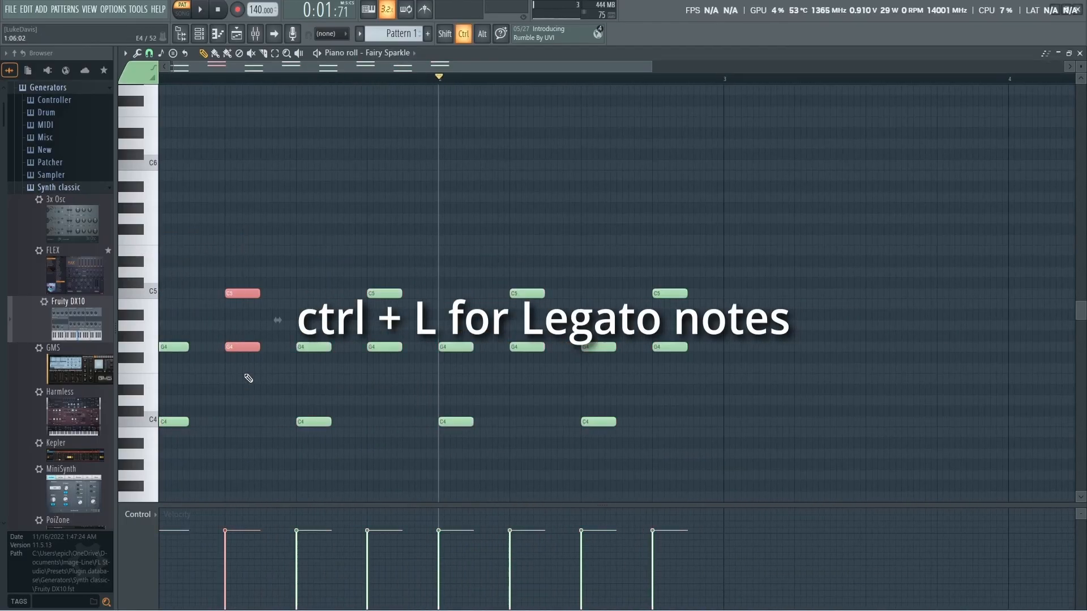
{"action": "left_click_drag", "start_coordinate": [244, 349], "coordinate": [283, 347]}
{"action": "left_click_drag", "start_coordinate": [385, 289], "coordinate": [359, 358]}
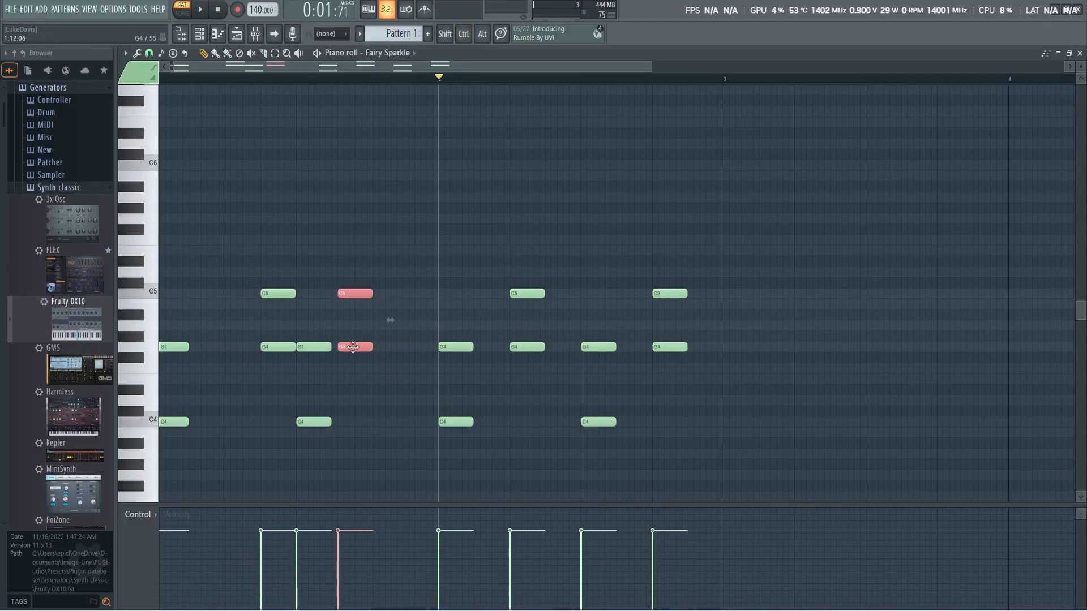
{"action": "left_click", "coordinate": [419, 325]}
{"action": "left_click_drag", "start_coordinate": [514, 267], "coordinate": [493, 349]}
{"action": "left_click_drag", "start_coordinate": [666, 362], "coordinate": [706, 288]}
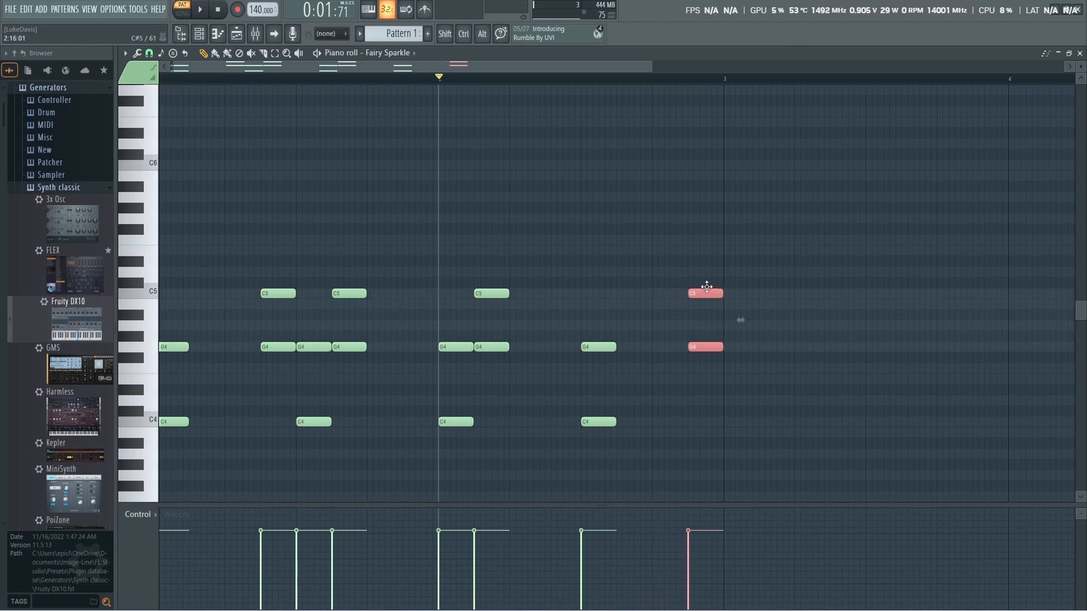
{"action": "left_click", "coordinate": [692, 258], "text": "ctrl"}
Select all notes in bars 1 and 2 and shorten them to the current snap length.
{"action": "scroll", "coordinate": [665, 239], "scroll_direction": "down", "scroll_amount": 2}
{"action": "left_click_drag", "start_coordinate": [639, 496], "coordinate": [147, 263]}
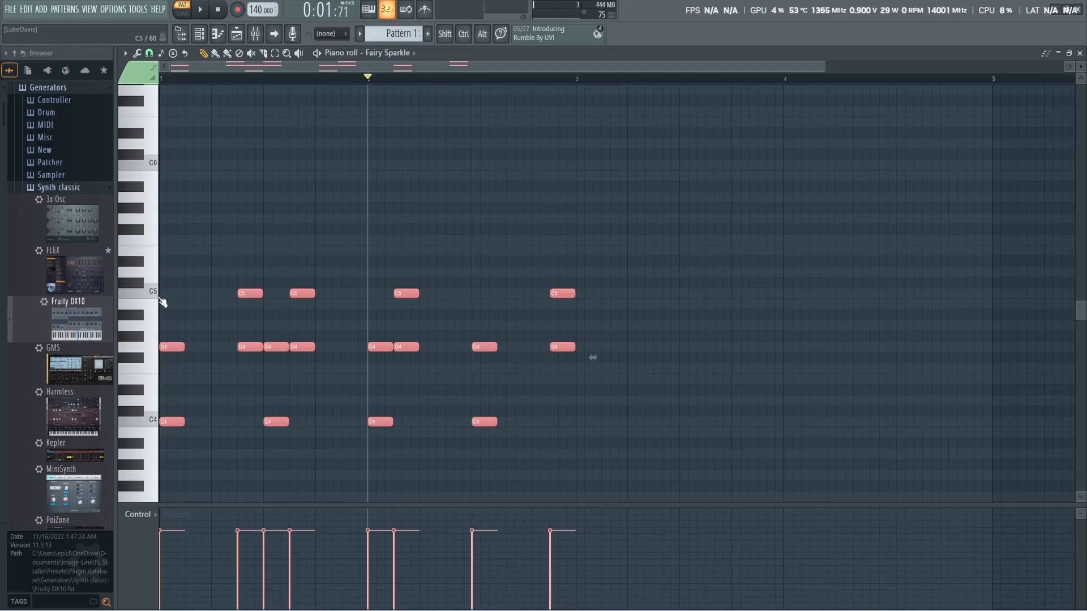
{"action": "key", "text": "shift+d"}
{"action": "scroll", "coordinate": [233, 345], "scroll_direction": "up", "scroll_amount": 6}
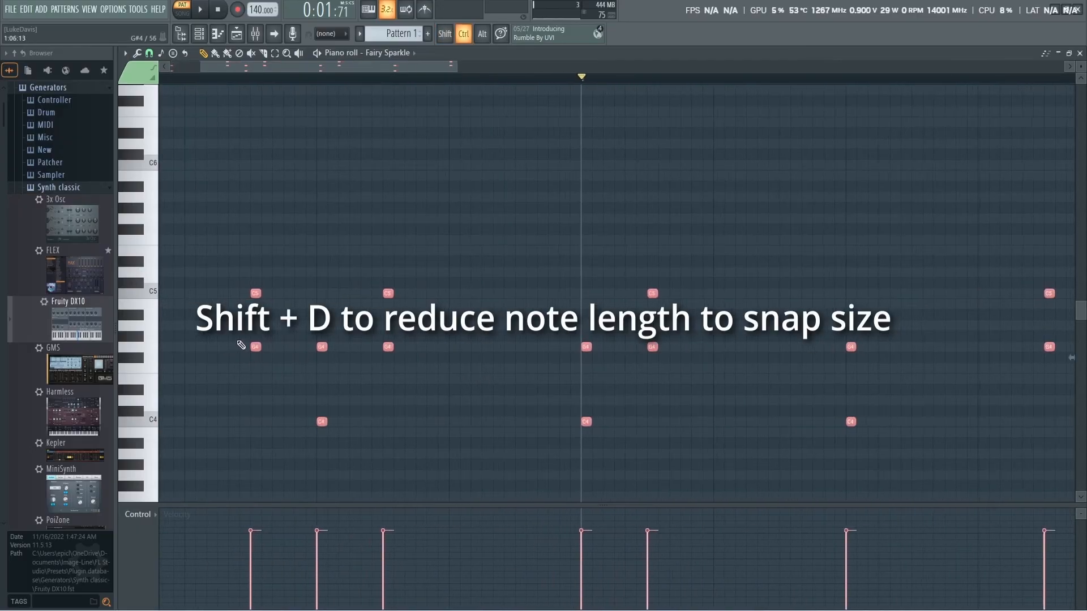
{"action": "scroll", "coordinate": [272, 311], "scroll_direction": "down", "scroll_amount": 3}
{"action": "scroll", "coordinate": [303, 342], "scroll_direction": "up", "scroll_amount": 4}
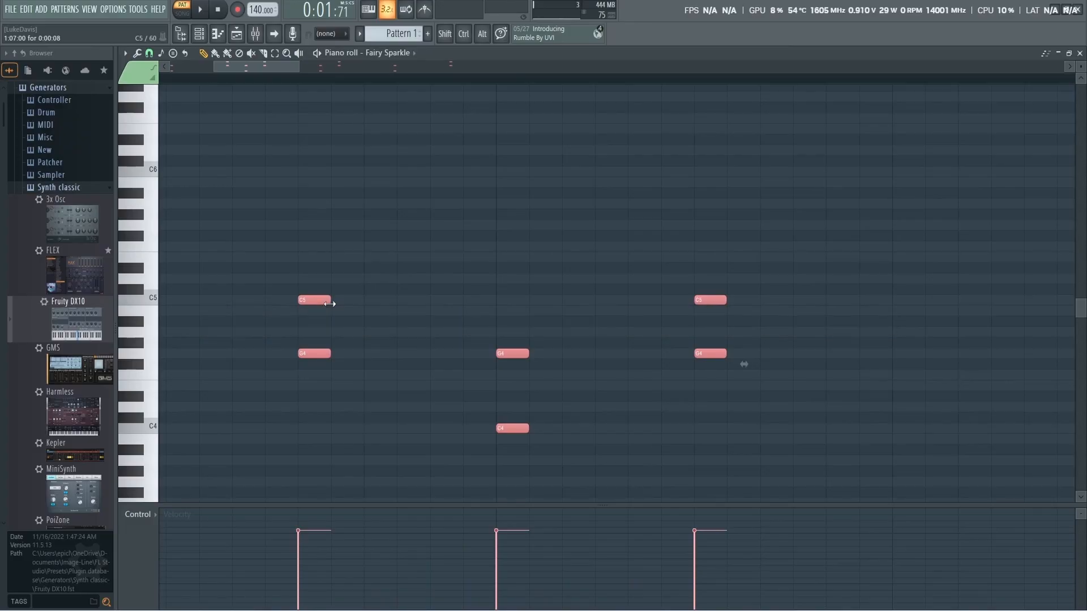
Try stretching the selected notes together from one note's end and shorten them back again.
{"action": "mouse_move", "coordinate": [332, 304]}
{"action": "left_mouse_down"}
{"action": "mouse_move", "coordinate": [364, 302]}
{"action": "mouse_move", "coordinate": [331, 306]}
{"action": "left_mouse_up"}
{"action": "scroll", "coordinate": [333, 309], "scroll_direction": "down", "scroll_amount": 4, "text": "ctrl"}
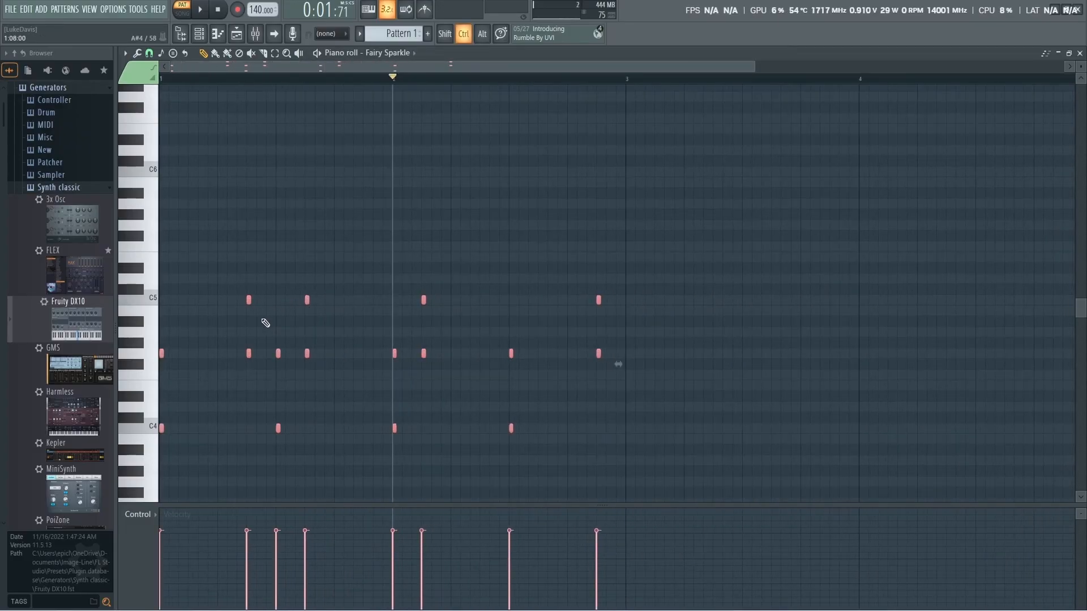
{"action": "scroll", "coordinate": [249, 317], "scroll_direction": "up", "scroll_amount": 4, "text": "ctrl"}
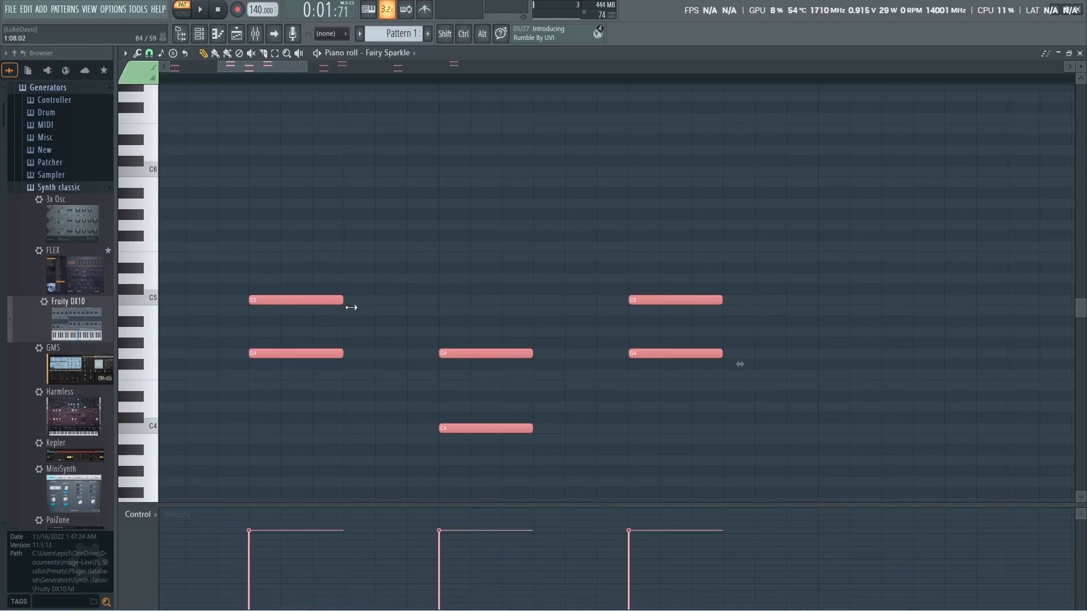
{"action": "left_click_drag", "start_coordinate": [351, 308], "coordinate": [279, 308]}
{"action": "scroll", "coordinate": [334, 298], "scroll_direction": "down", "scroll_amount": 4, "text": "ctrl"}
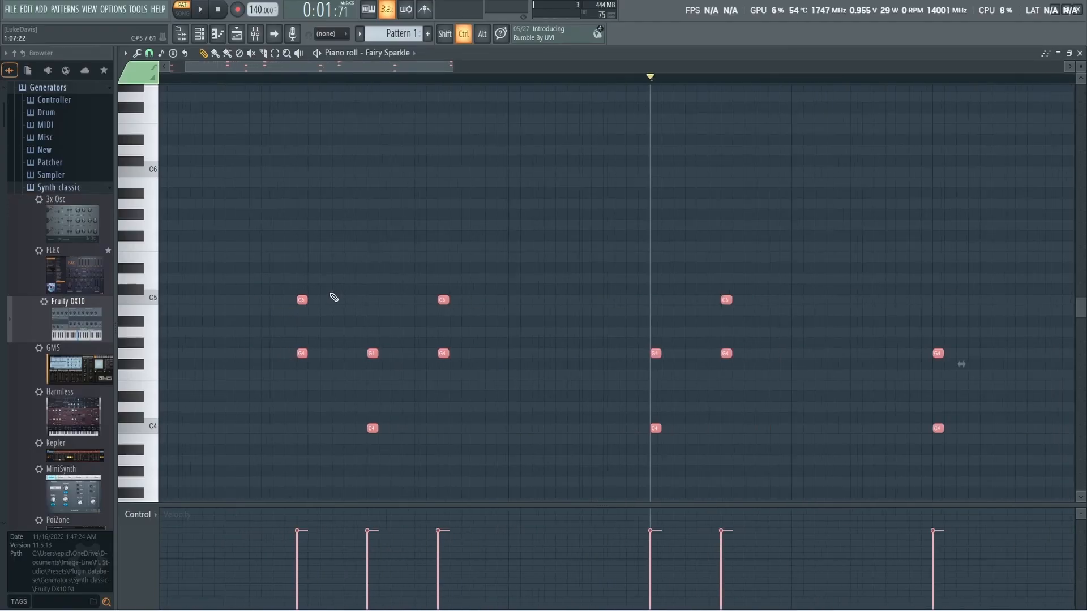
{"action": "scroll", "coordinate": [331, 298], "scroll_direction": "down", "scroll_amount": 2, "text": "ctrl"}
Set the Piano roll snap to Step and resize all selected notes to that snap length.
{"action": "left_click", "coordinate": [125, 53]}
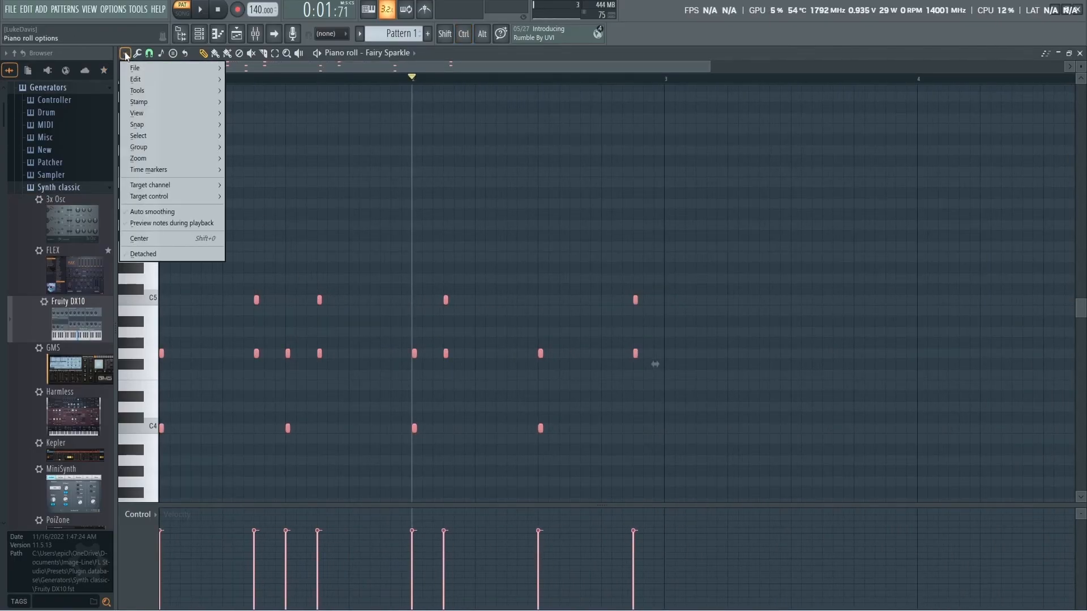
{"action": "left_click", "coordinate": [127, 56]}
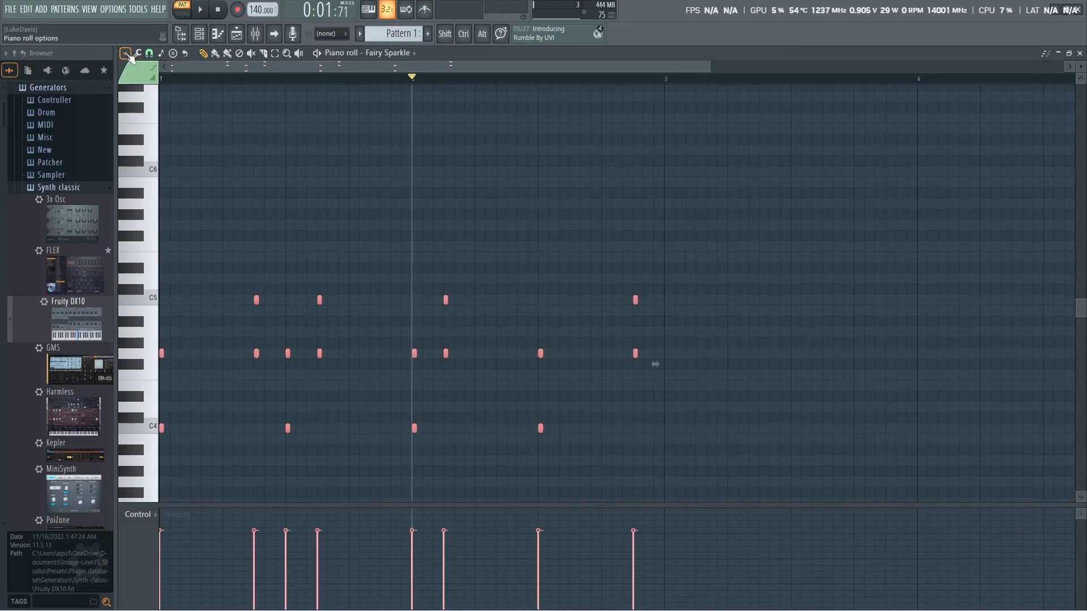
{"action": "left_click", "coordinate": [127, 55]}
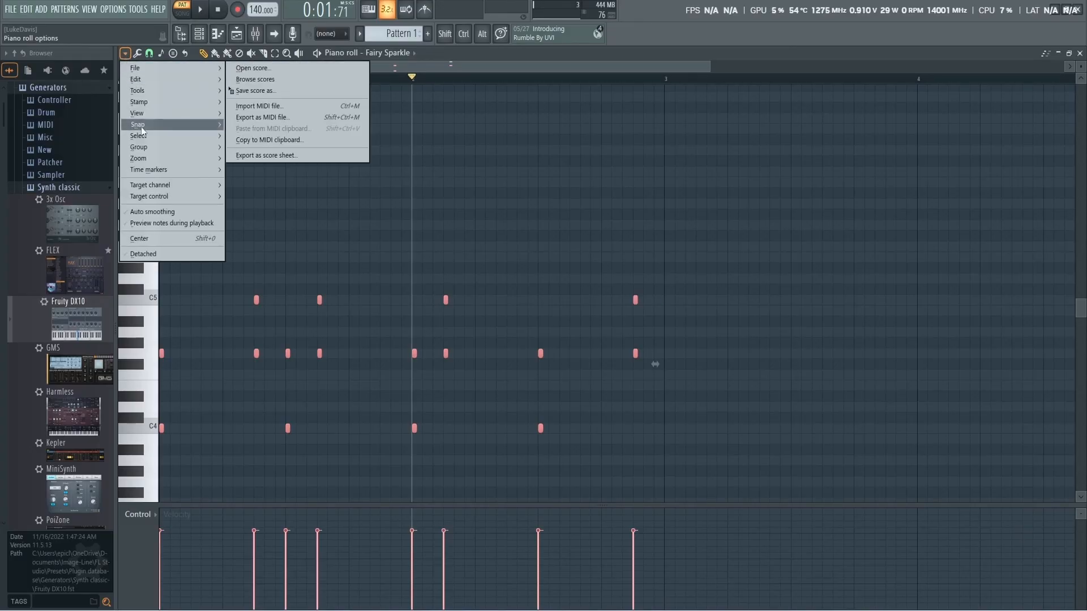
{"action": "mouse_move", "coordinate": [194, 125]}
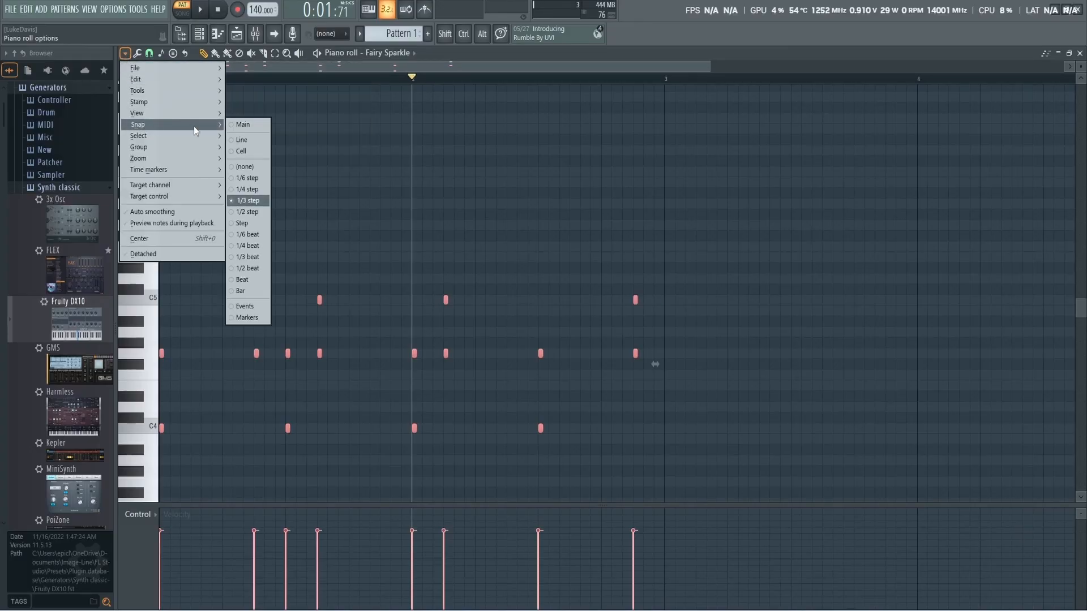
{"action": "left_click", "coordinate": [248, 224]}
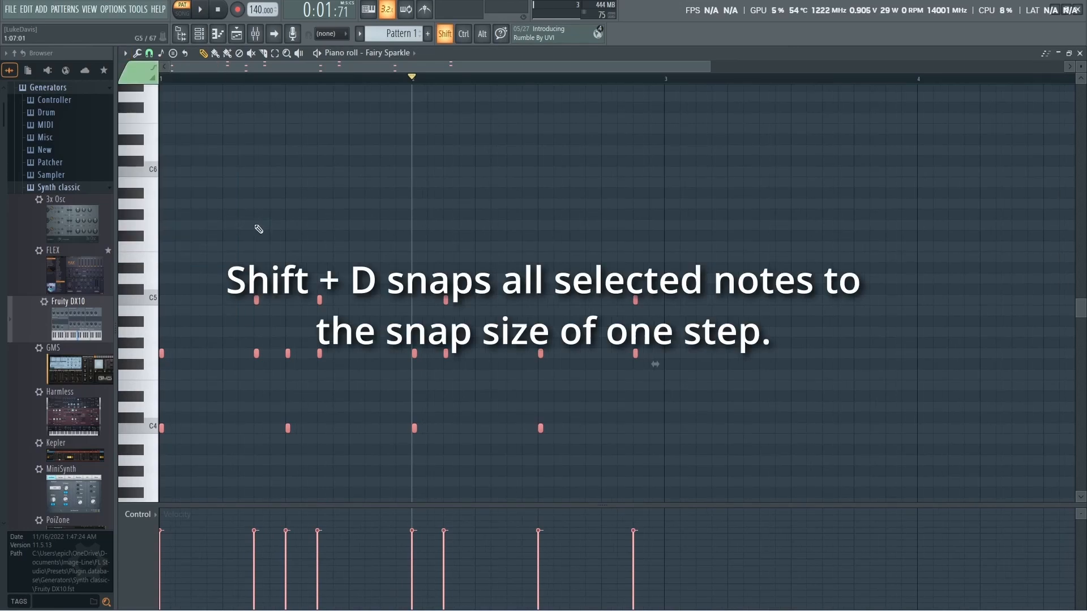
{"action": "key", "text": "shift+d"}
{"action": "scroll", "coordinate": [315, 269], "scroll_direction": "up", "scroll_amount": 4}
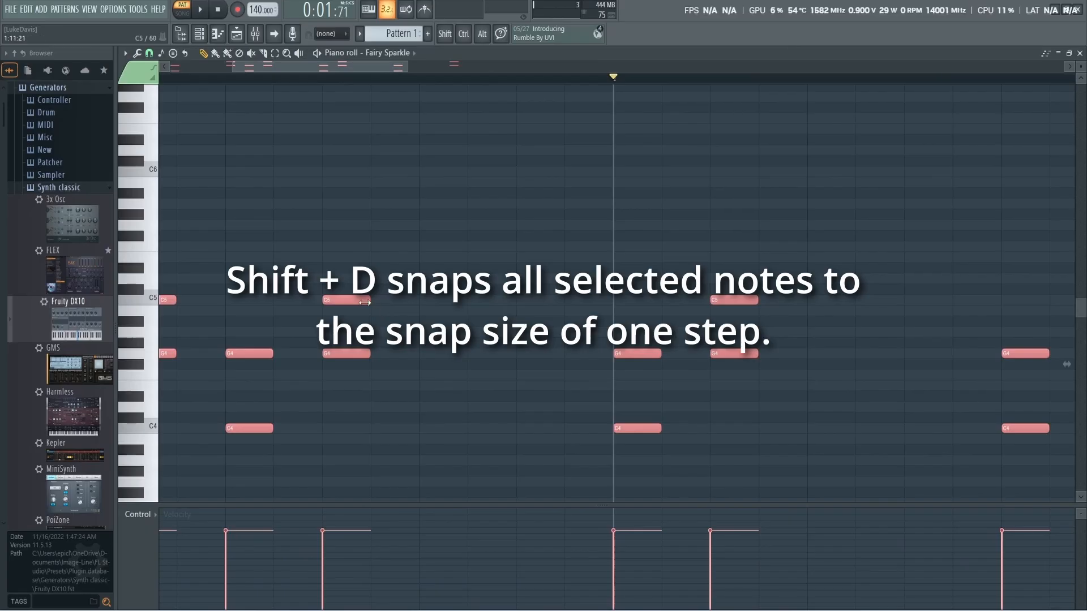
{"action": "mouse_move", "coordinate": [353, 303]}
{"action": "left_mouse_down"}
{"action": "mouse_move", "coordinate": [419, 304]}
{"action": "mouse_move", "coordinate": [357, 301]}
{"action": "left_mouse_up"}
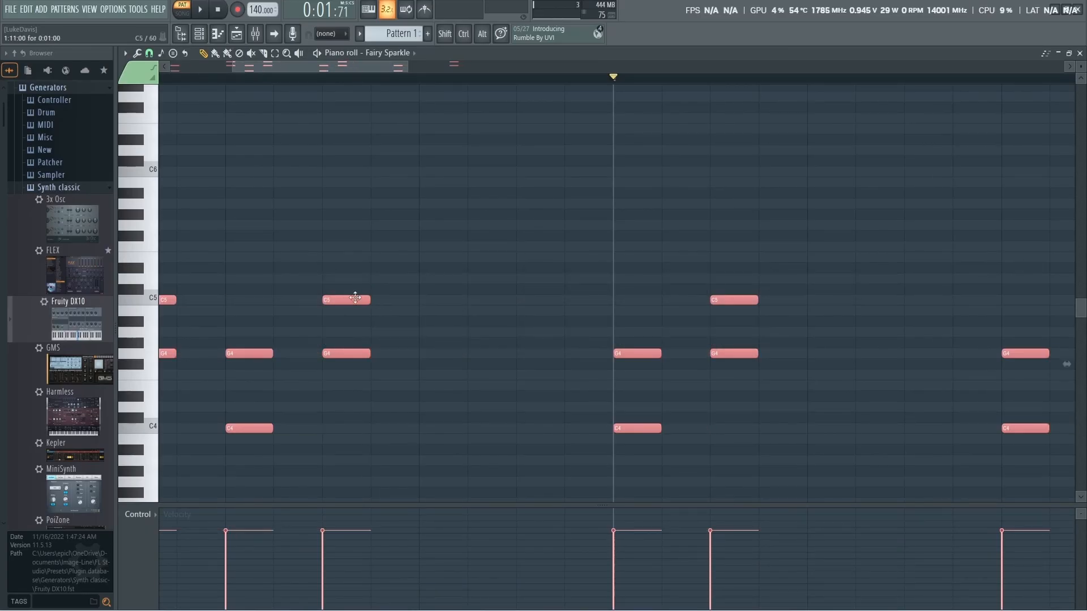
{"action": "scroll", "coordinate": [340, 260], "scroll_direction": "down", "scroll_amount": 4}
Deselect the notes and apply legato so that each note extends to the start of the next one.
{"action": "left_click", "coordinate": [337, 258], "text": "ctrl"}
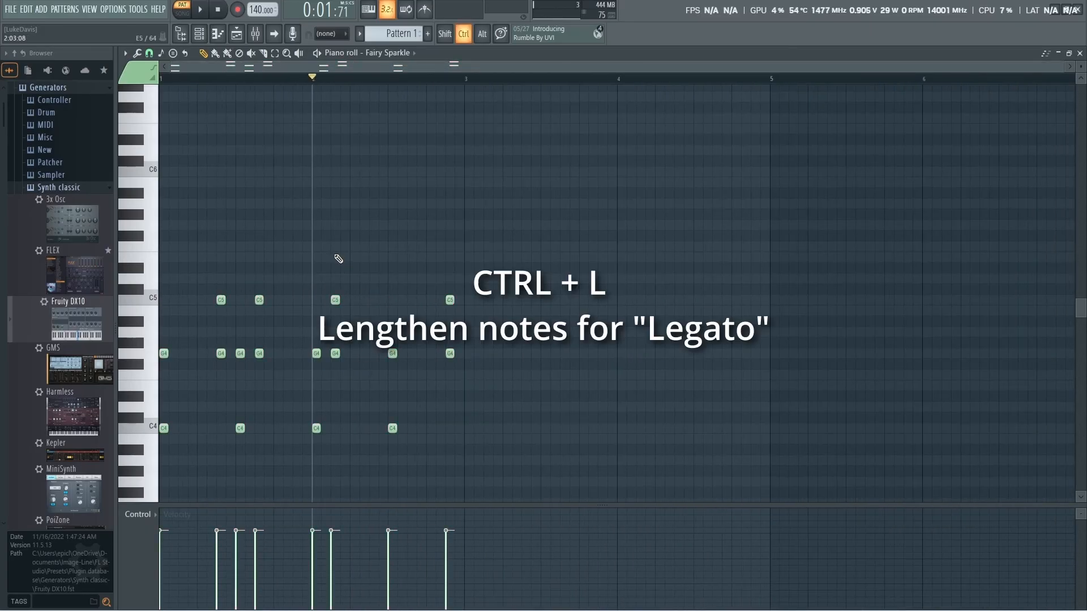
{"action": "key", "text": "ctrl+l"}
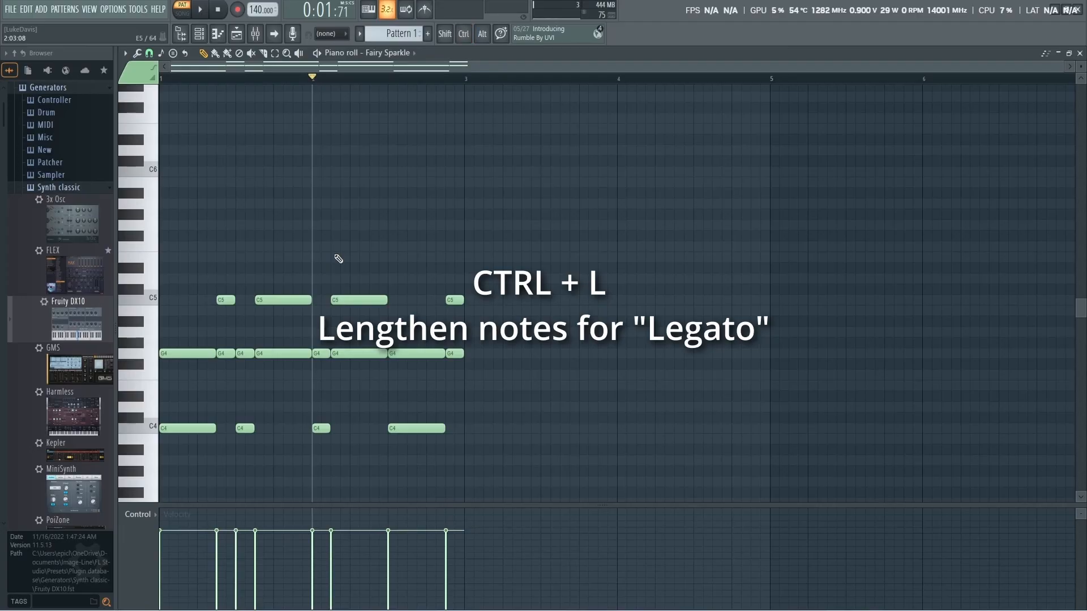
{"action": "scroll", "coordinate": [264, 262], "scroll_direction": "up", "scroll_amount": 5}
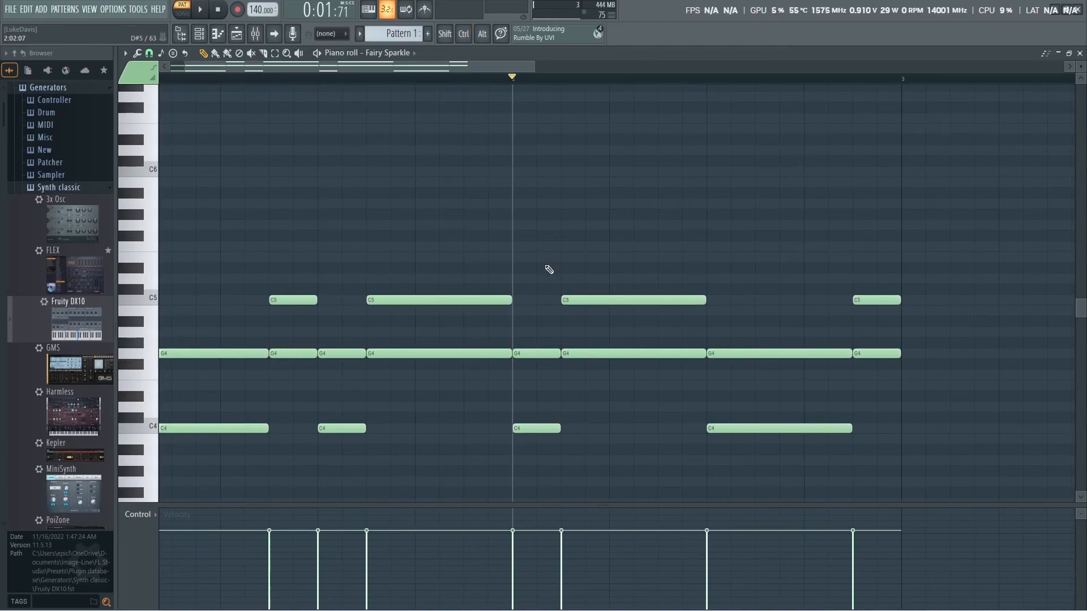
Try overlapping note lengths, move the long A4 note in bar 2 down to G4, and fine-adjust the last G4 note's length without snapping.
{"action": "scroll", "coordinate": [582, 456], "scroll_direction": "down", "scroll_amount": 2}
{"action": "left_click_drag", "start_coordinate": [824, 454], "coordinate": [226, 283]}
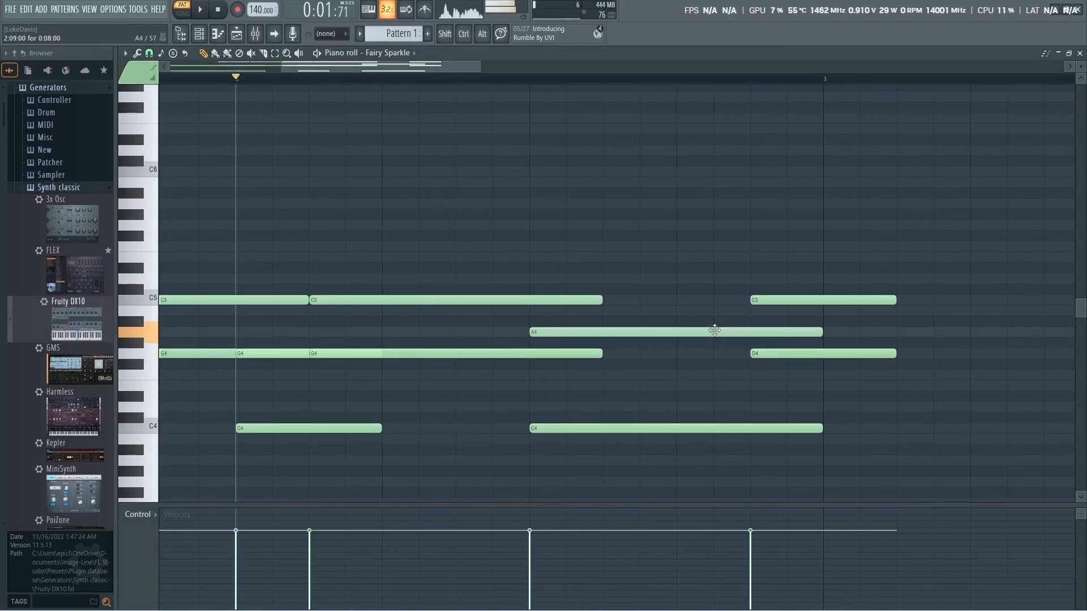
{"action": "left_click_drag", "start_coordinate": [714, 330], "coordinate": [711, 357]}
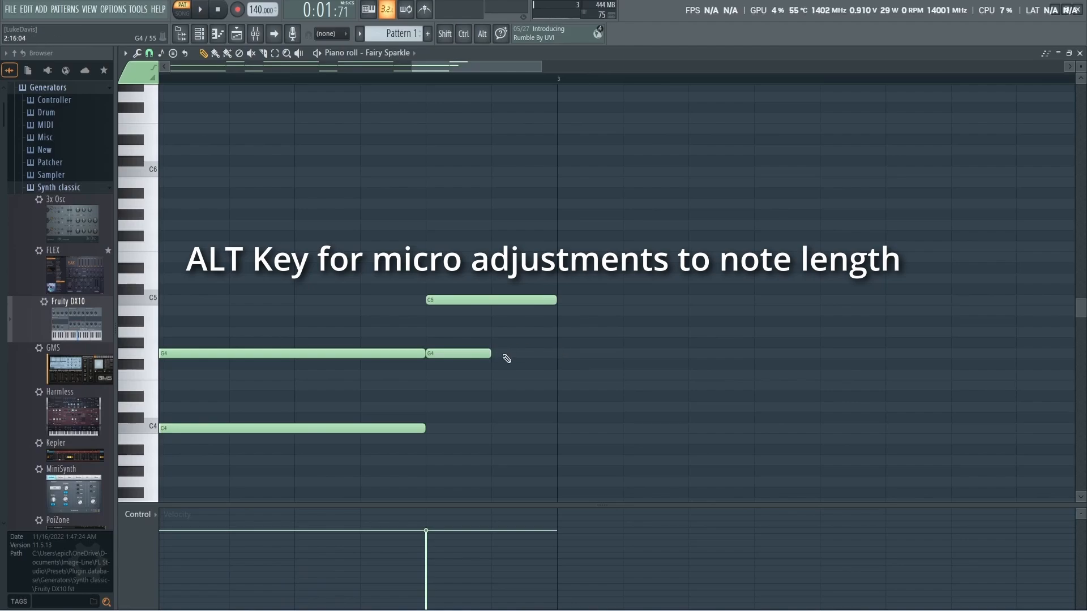
{"action": "key", "text": "alt"}
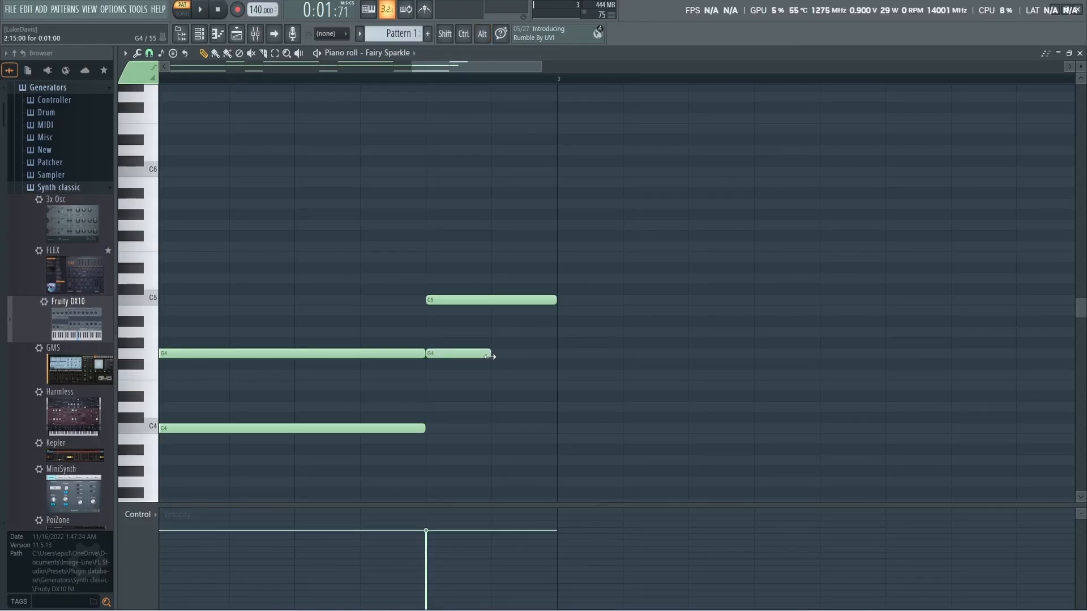
{"action": "left_click_drag", "start_coordinate": [661, 364], "coordinate": [718, 362]}
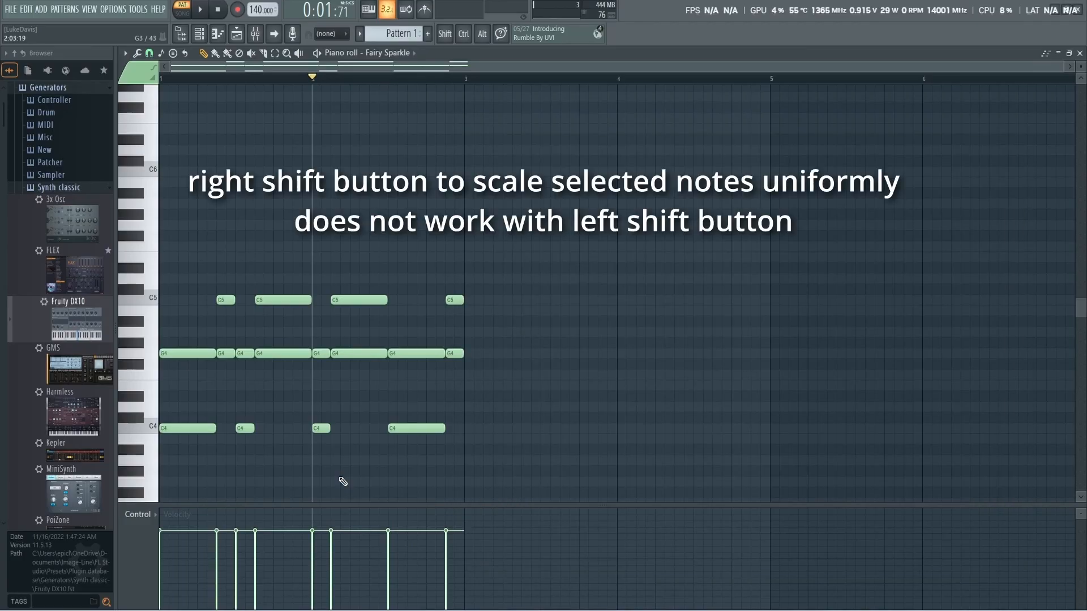
Select all notes and try scaling their lengths uniformly from the end of the first C4 note.
{"action": "left_click_drag", "start_coordinate": [507, 451], "coordinate": [158, 279]}
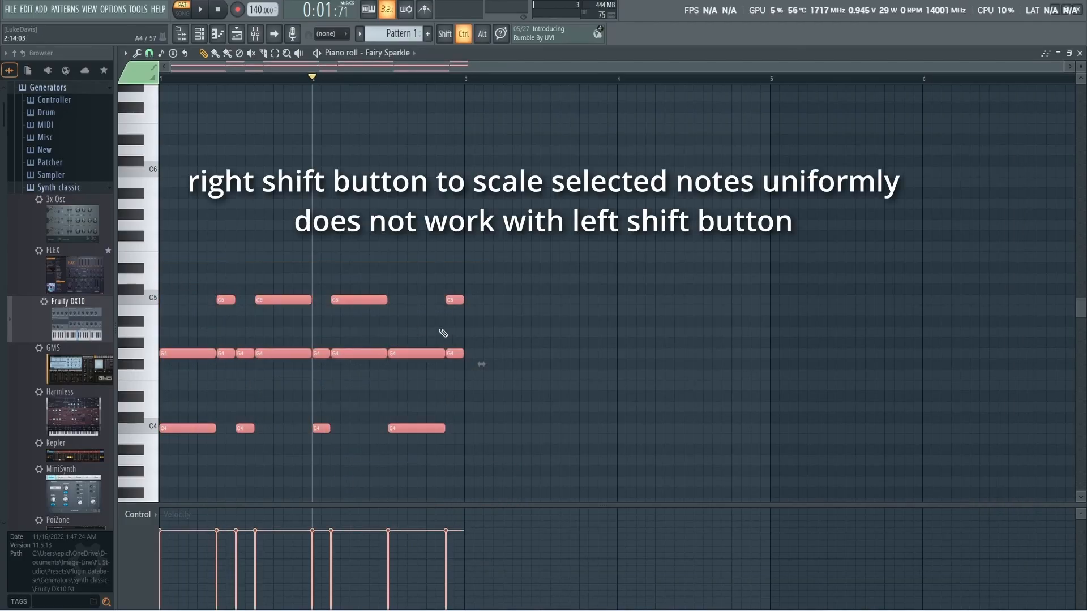
{"action": "scroll", "coordinate": [444, 333], "scroll_direction": "up", "scroll_amount": 4}
{"action": "left_click_drag", "start_coordinate": [301, 333], "coordinate": [651, 314]}
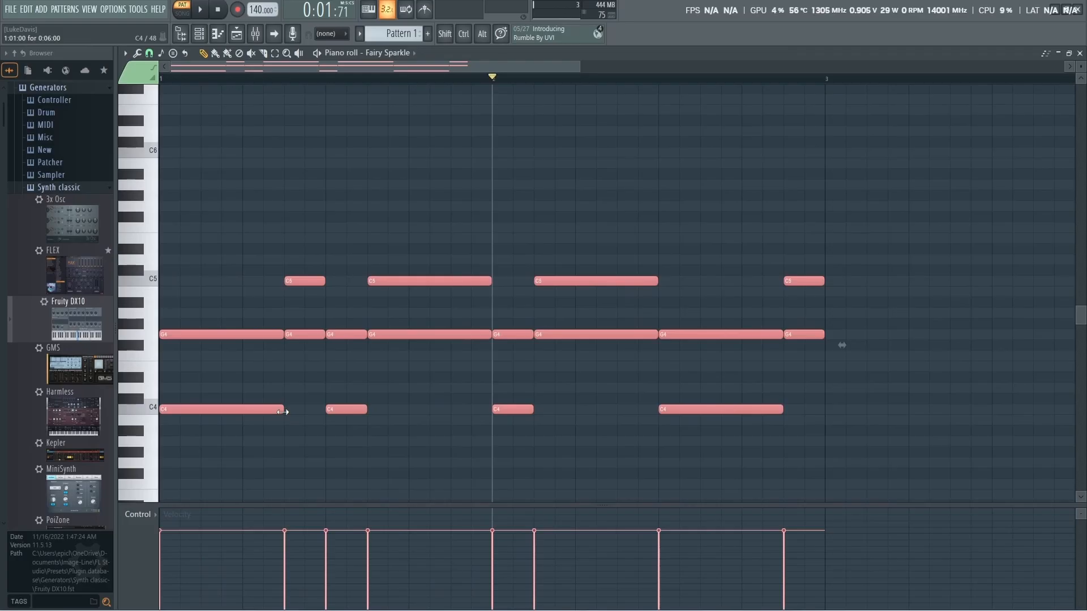
{"action": "mouse_move", "coordinate": [283, 411]}
{"action": "left_mouse_down"}
{"action": "mouse_move", "coordinate": [240, 420]}
{"action": "mouse_move", "coordinate": [283, 422]}
{"action": "left_mouse_up"}
{"action": "key", "text": "ctrl"}
{"action": "mouse_move", "coordinate": [284, 411]}
{"action": "left_mouse_down"}
{"action": "mouse_move", "coordinate": [264, 412]}
{"action": "mouse_move", "coordinate": [453, 415]}
{"action": "mouse_move", "coordinate": [246, 421]}
{"action": "mouse_move", "coordinate": [367, 419]}
{"action": "mouse_move", "coordinate": [261, 422]}
{"action": "mouse_move", "coordinate": [275, 421]}
{"action": "left_mouse_up"}
{"action": "left_click", "coordinate": [290, 443], "text": "ctrl"}
Paste the notes back into bars 1 and 2 and delete the G4 and C5 pair at the end of bar 2.
{"action": "scroll", "coordinate": [389, 443], "scroll_direction": "down", "scroll_amount": 3}
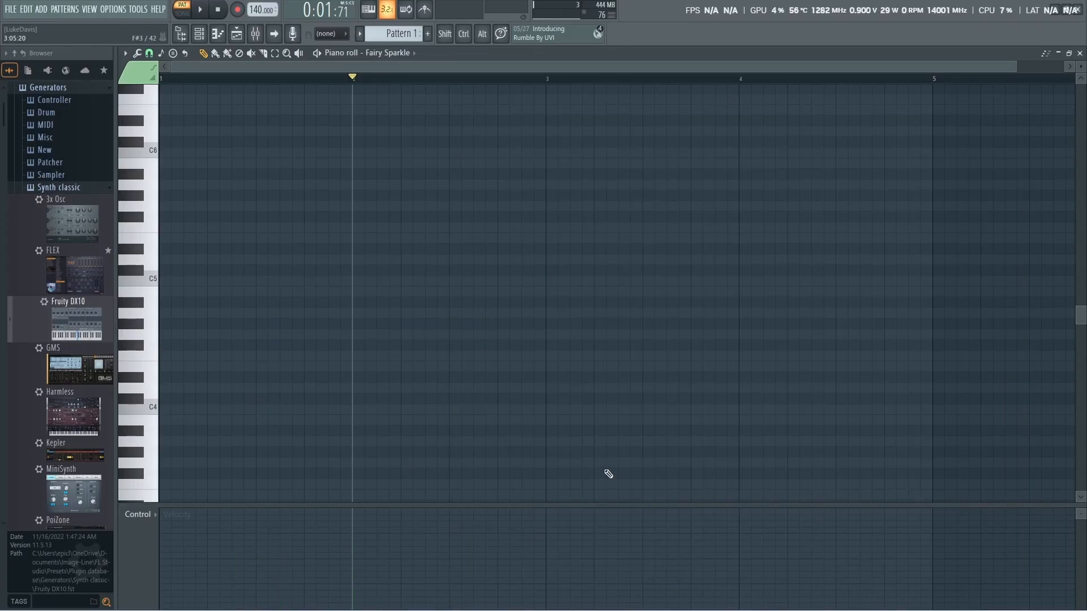
{"action": "key", "text": "ctrl+v"}
{"action": "left_click_drag", "start_coordinate": [565, 385], "coordinate": [533, 256]}
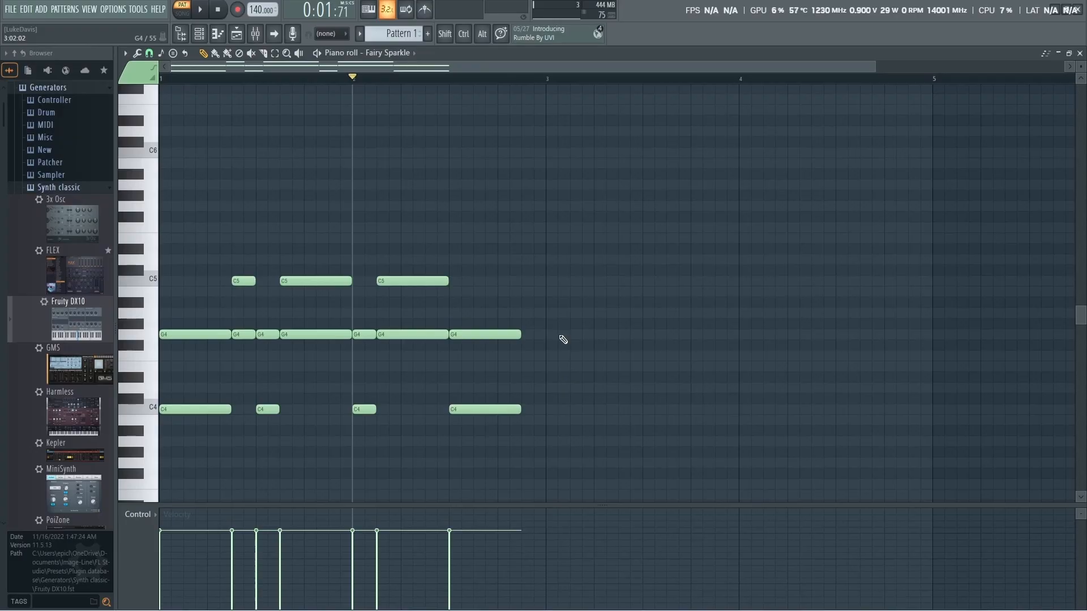
Delete all notes from the pattern and draw a single C5 note at the start of bar 1.
{"action": "key", "text": "Delete"}
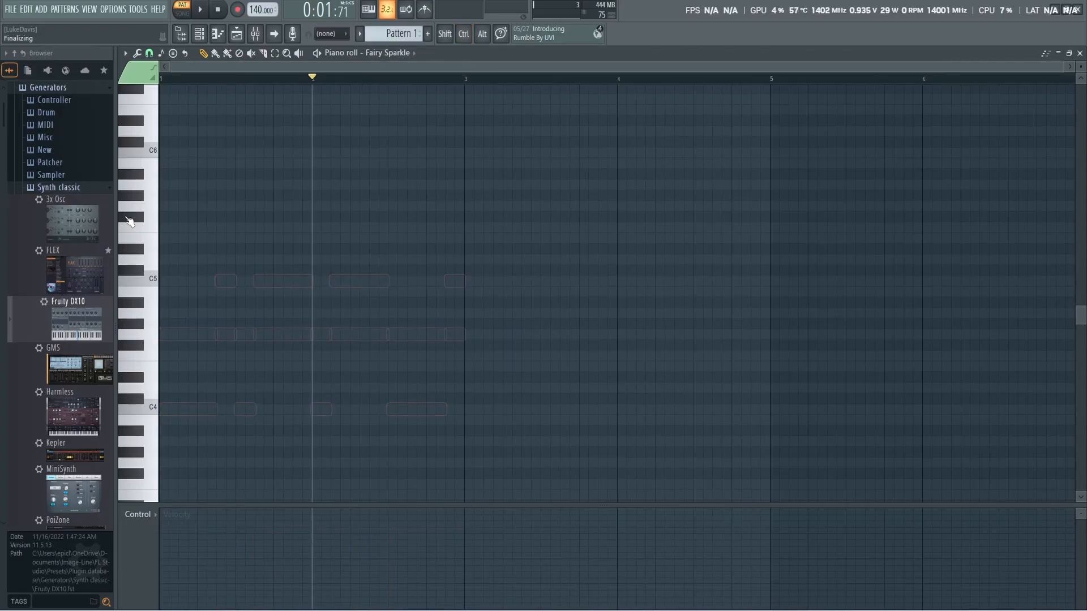
{"action": "scroll", "coordinate": [177, 401], "scroll_direction": "up", "scroll_amount": 3, "text": "ctrl"}
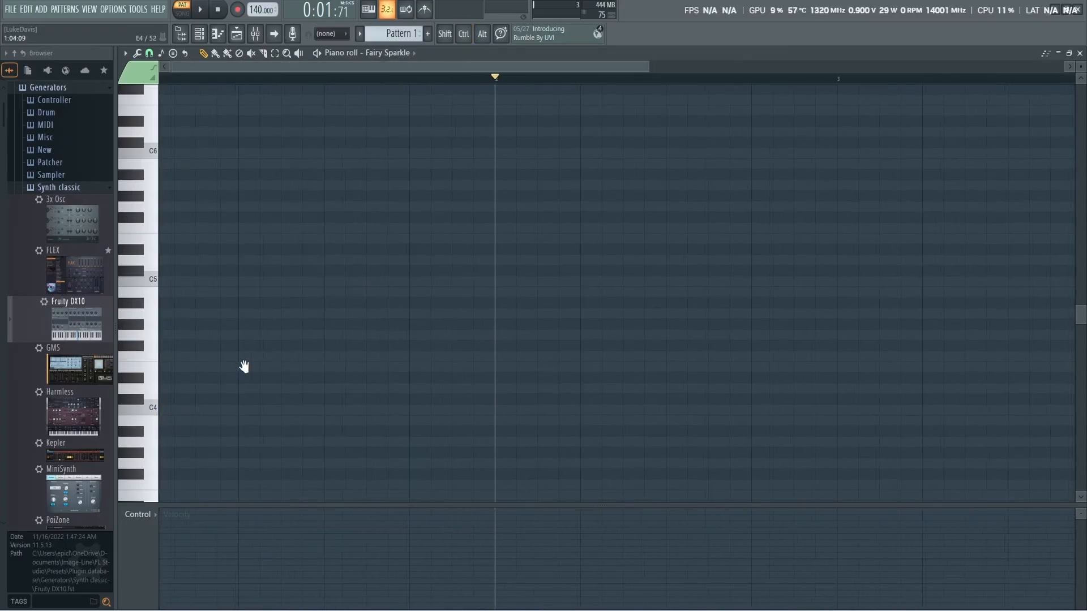
{"action": "left_click", "coordinate": [170, 287]}
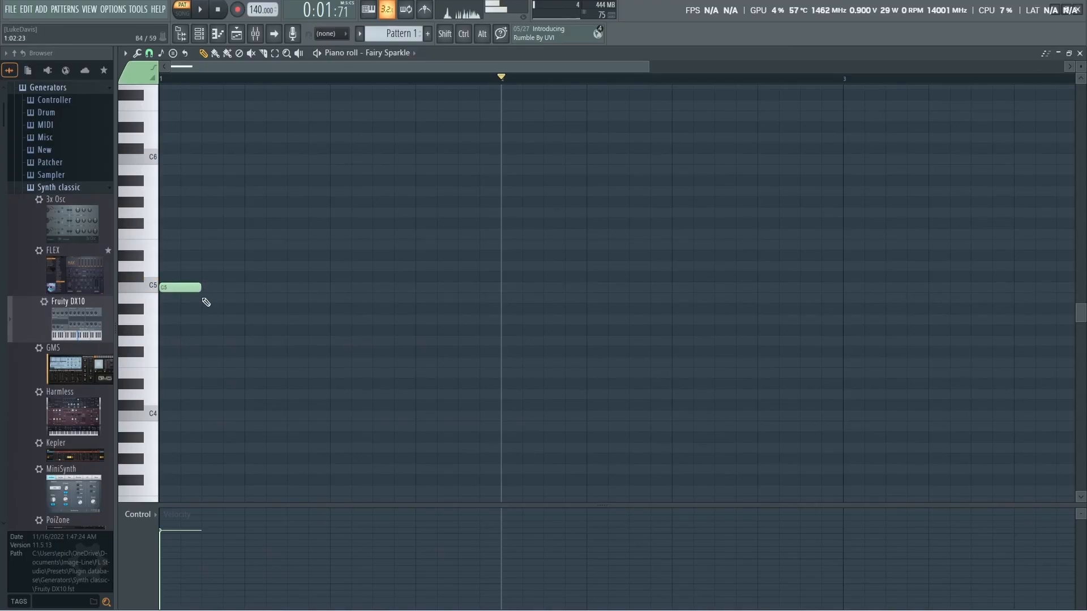
Continue the melody after the first C5 with B4, C5 and G4 notes, one beat each.
{"action": "left_click", "coordinate": [209, 298]}
{"action": "left_click", "coordinate": [252, 288]}
{"action": "left_click", "coordinate": [297, 342]}
Draw bass notes every half bar across bars 1 and 2: C4, B3, C4 and G3.
{"action": "scroll", "coordinate": [296, 349], "scroll_direction": "down", "scroll_amount": 3, "text": "ctrl"}
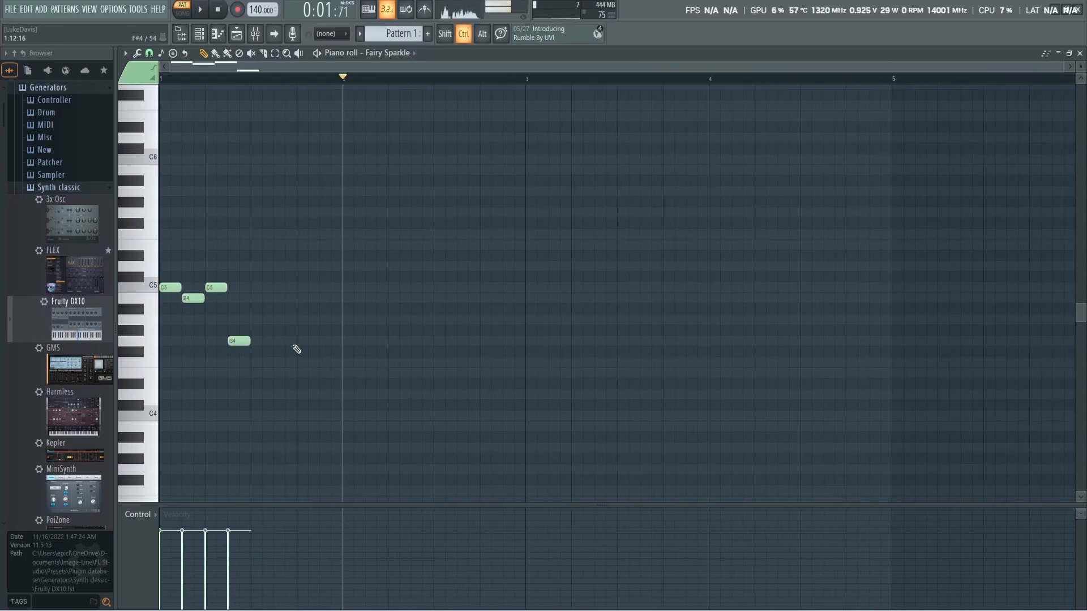
{"action": "left_click", "coordinate": [165, 416]}
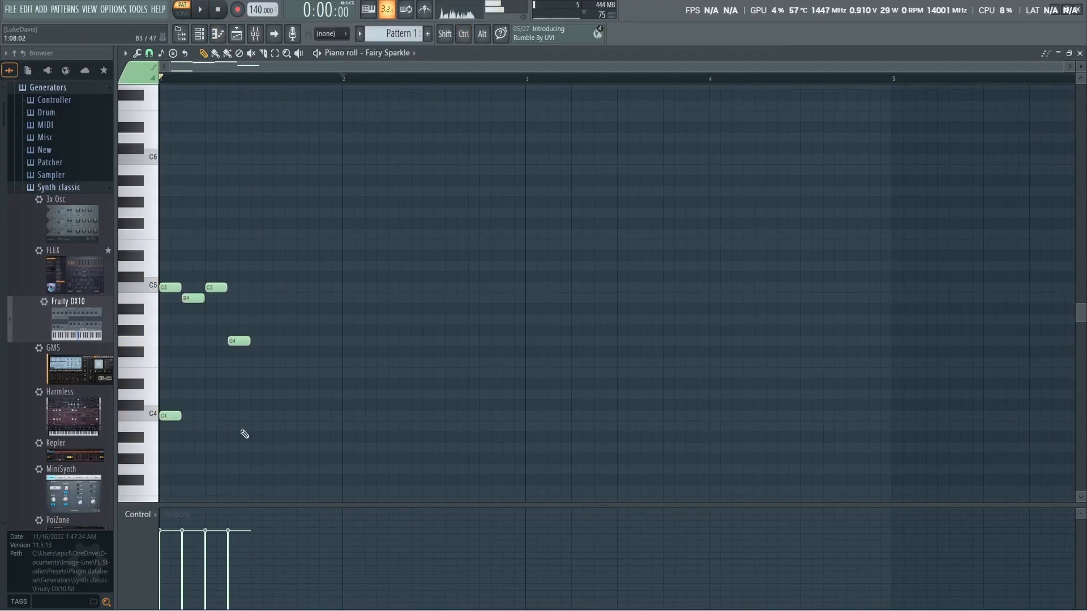
{"action": "left_click", "coordinate": [348, 417]}
{"action": "left_click", "coordinate": [436, 468]}
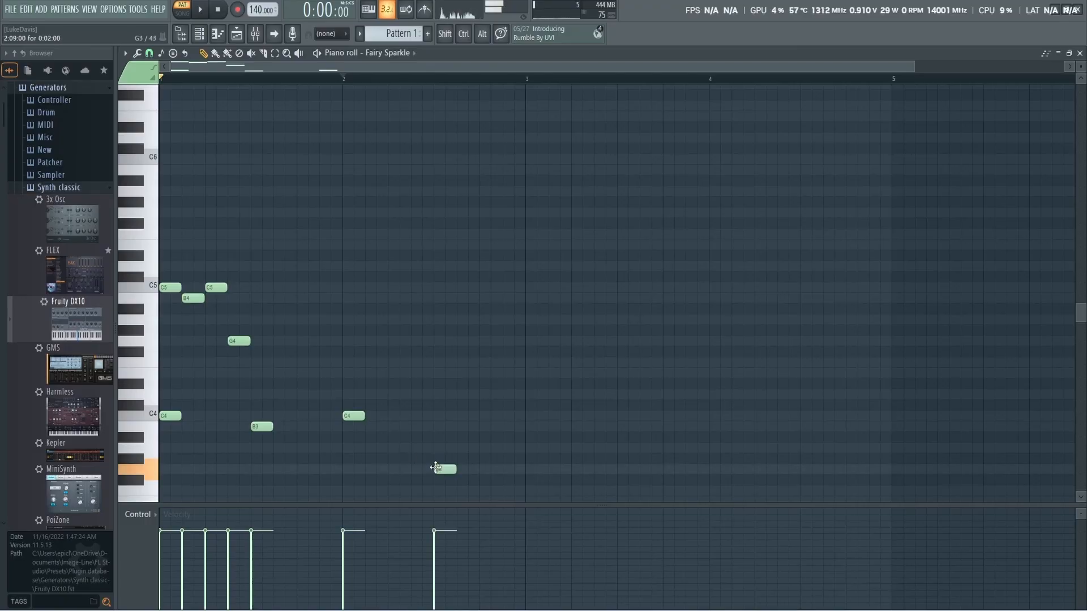
Copy the four-note C5-B4-C5-G4 phrase to every half bar through the end of bar 2 and play the pattern.
{"action": "left_click_drag", "start_coordinate": [313, 378], "coordinate": [71, 232], "text": "ctrl"}
{"action": "key", "text": "ctrl+c"}
{"action": "left_click", "coordinate": [252, 78]}
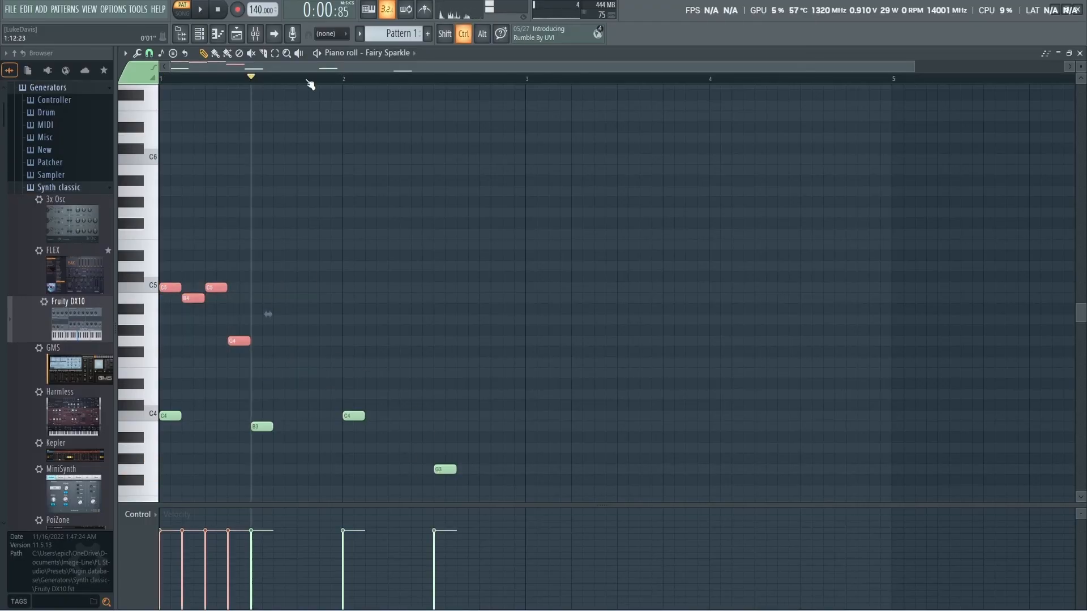
{"action": "key", "text": "ctrl+v"}
{"action": "left_click", "coordinate": [344, 78]}
{"action": "key", "text": "ctrl+v"}
{"action": "left_click", "coordinate": [433, 78]}
{"action": "key", "text": "ctrl+v"}
{"action": "key", "text": "ctrl+d"}
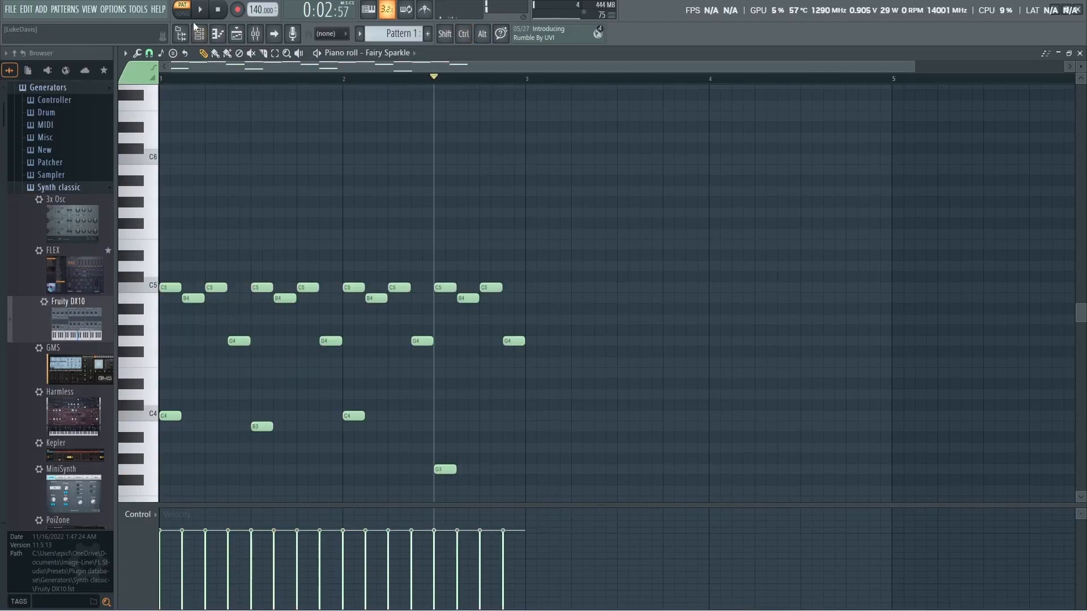
{"action": "left_click", "coordinate": [226, 12]}
{"action": "key", "text": "space"}
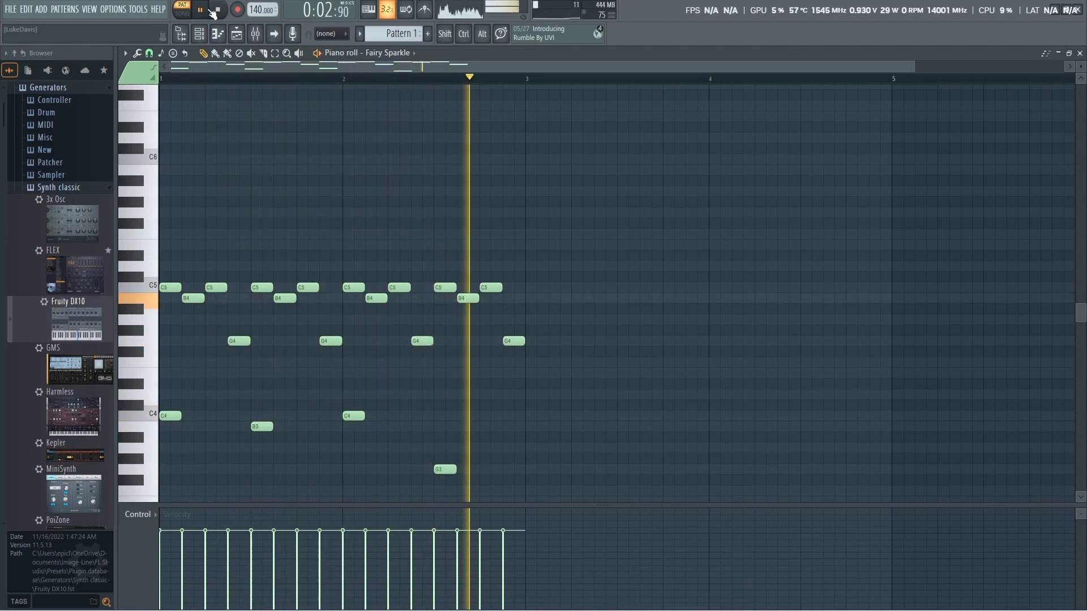
{"action": "left_click", "coordinate": [207, 10]}
Copy all notes of bars 1 and 2 and paste them at the start of bar 3.
{"action": "scroll", "coordinate": [571, 366], "scroll_direction": "down", "scroll_amount": 4}
{"action": "left_click_drag", "start_coordinate": [571, 367], "coordinate": [159, 86], "text": "ctrl"}
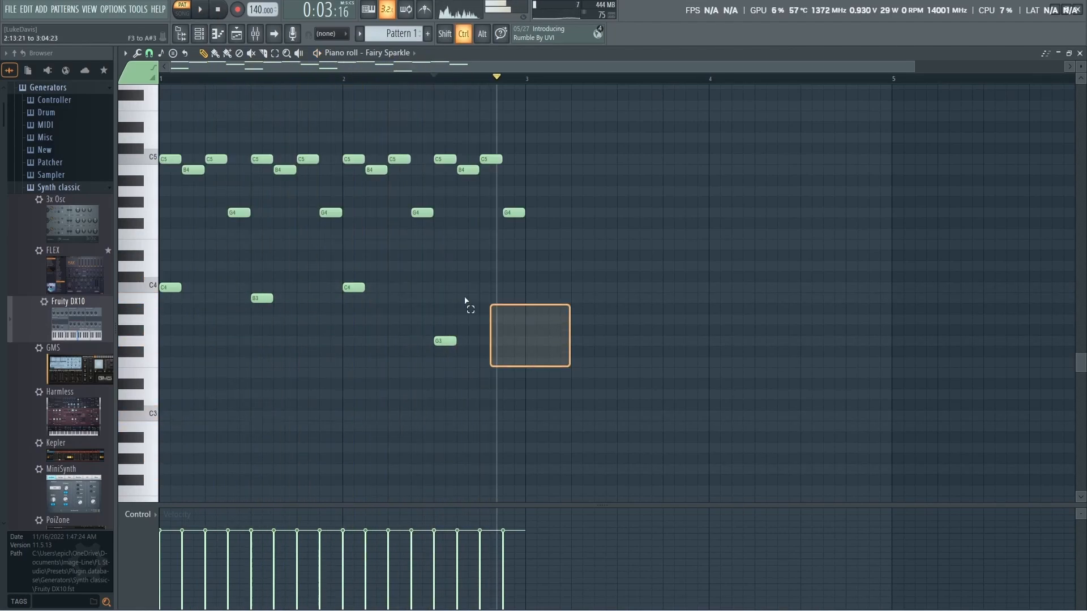
{"action": "key", "text": "ctrl+c"}
{"action": "left_click", "coordinate": [528, 79]}
{"action": "key", "text": "ctrl+v"}
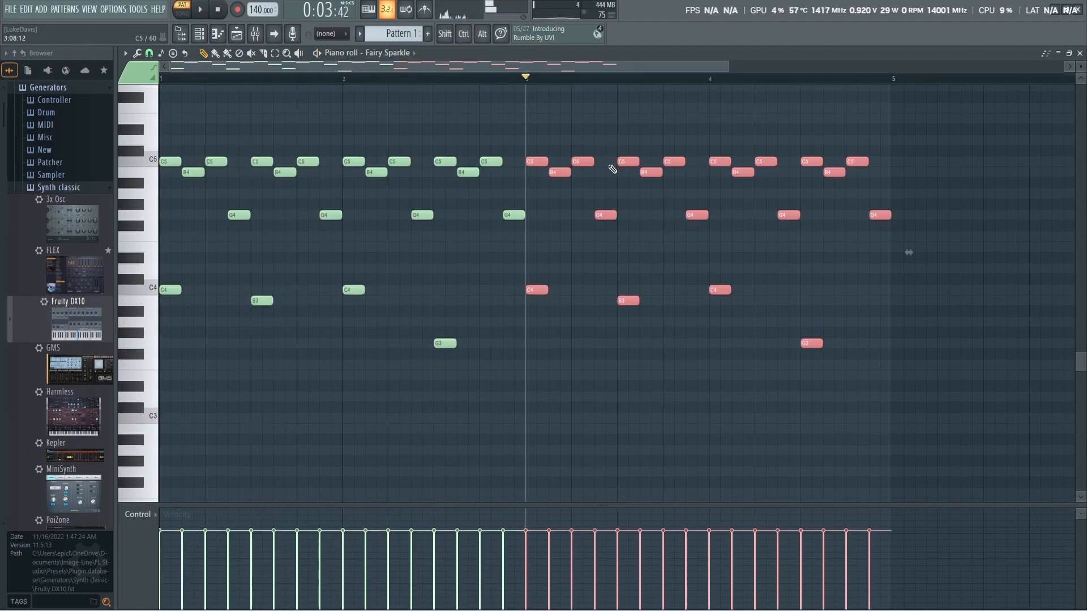
Replace the pasted bass line in bars 3 and 4 with F3 at bar 3 and G3 at bar 4.
{"action": "left_click", "coordinate": [529, 367]}
{"action": "scroll", "coordinate": [581, 352], "scroll_direction": "down", "scroll_amount": 2, "text": "ctrl"}
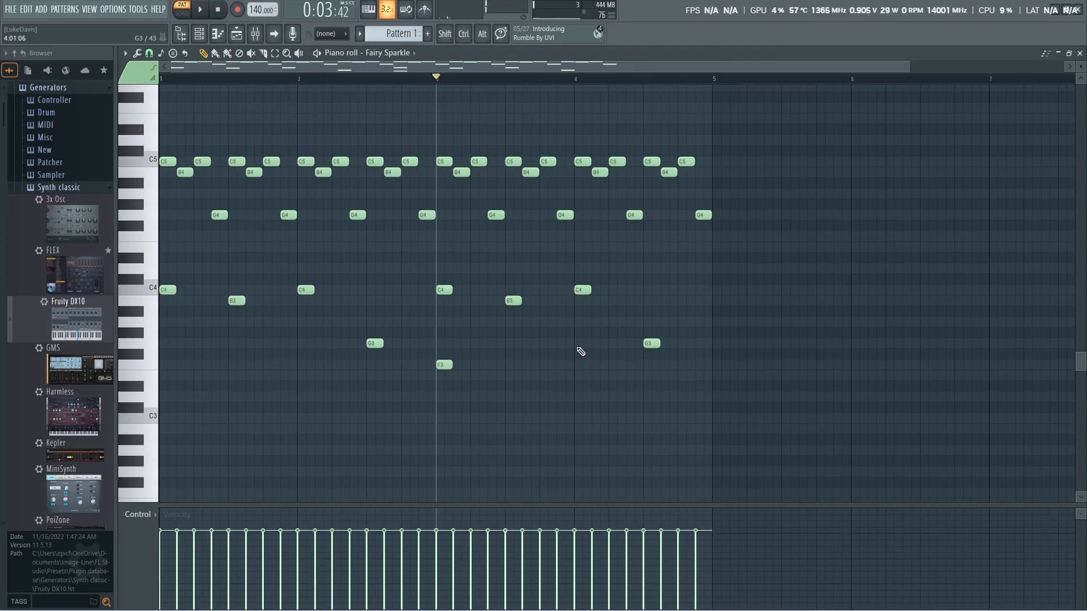
{"action": "scroll", "coordinate": [583, 356], "scroll_direction": "down", "scroll_amount": 2}
{"action": "left_click", "coordinate": [214, 8]}
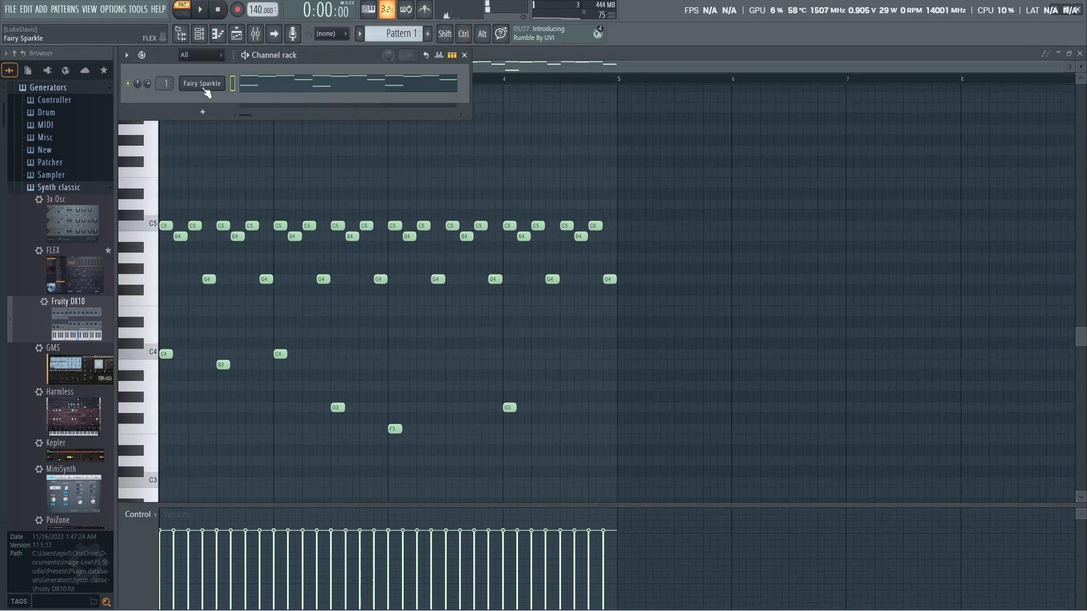
Clone the Fairy Sparkle channel and open the copy to give it the Gentle Force sound.
{"action": "right_click", "coordinate": [203, 88]}
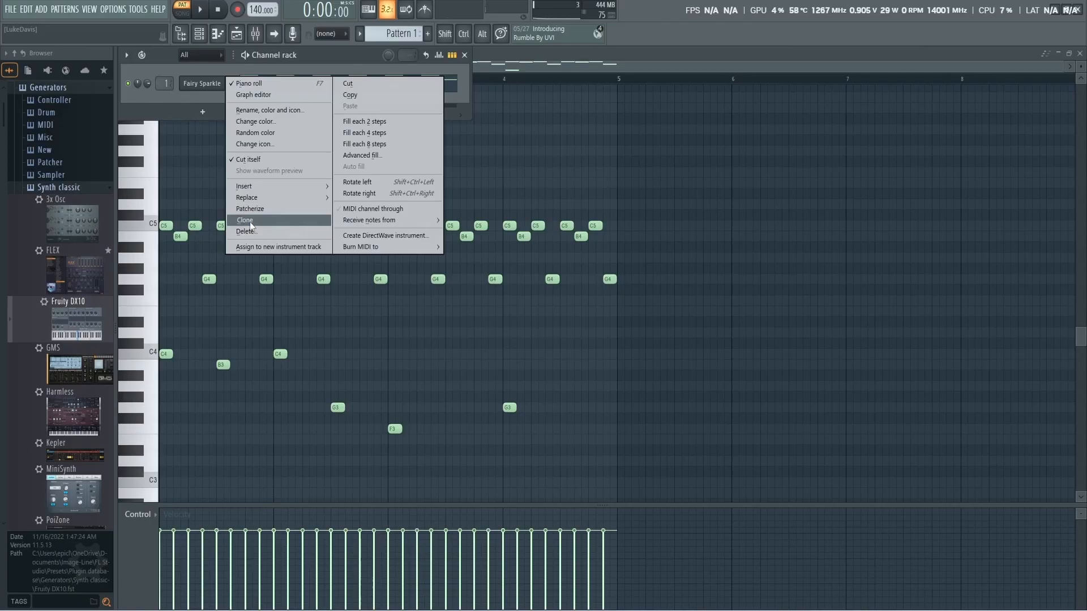
{"action": "left_click", "coordinate": [250, 221]}
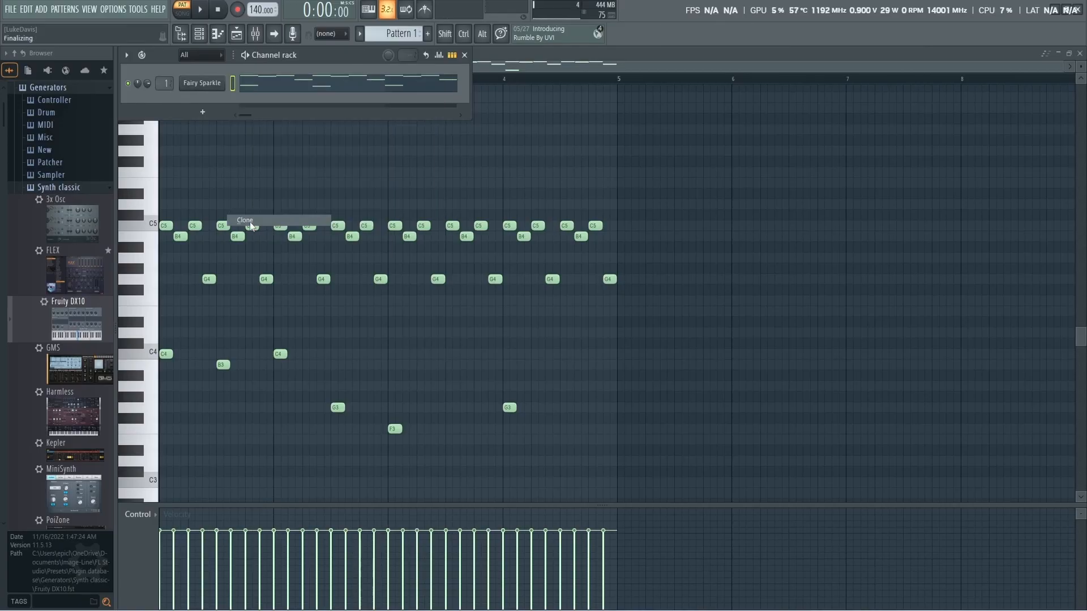
{"action": "left_click_drag", "start_coordinate": [289, 120], "coordinate": [288, 136]}
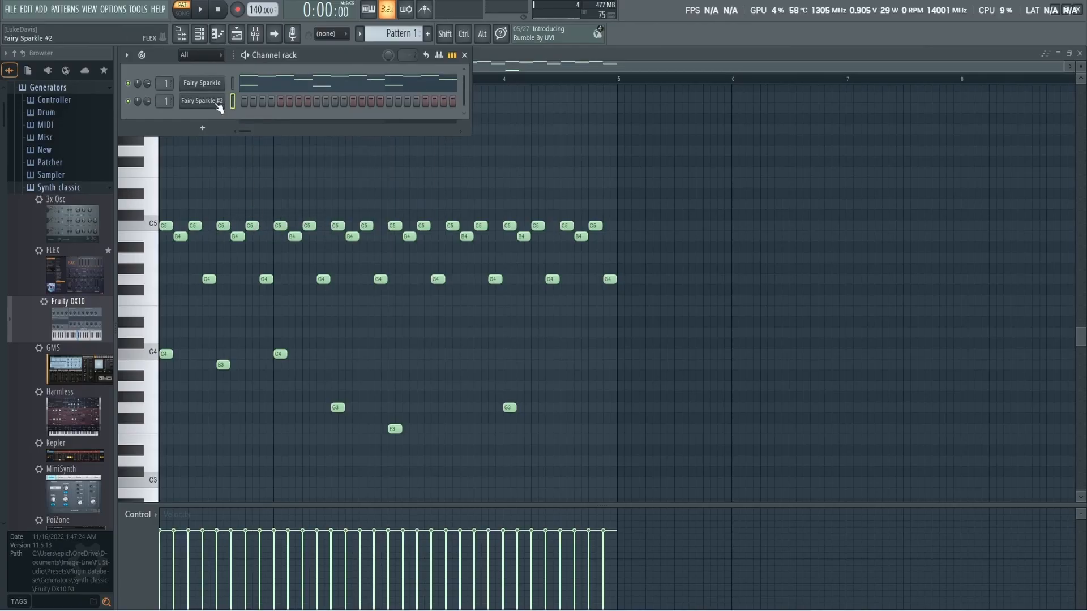
{"action": "left_click", "coordinate": [217, 104]}
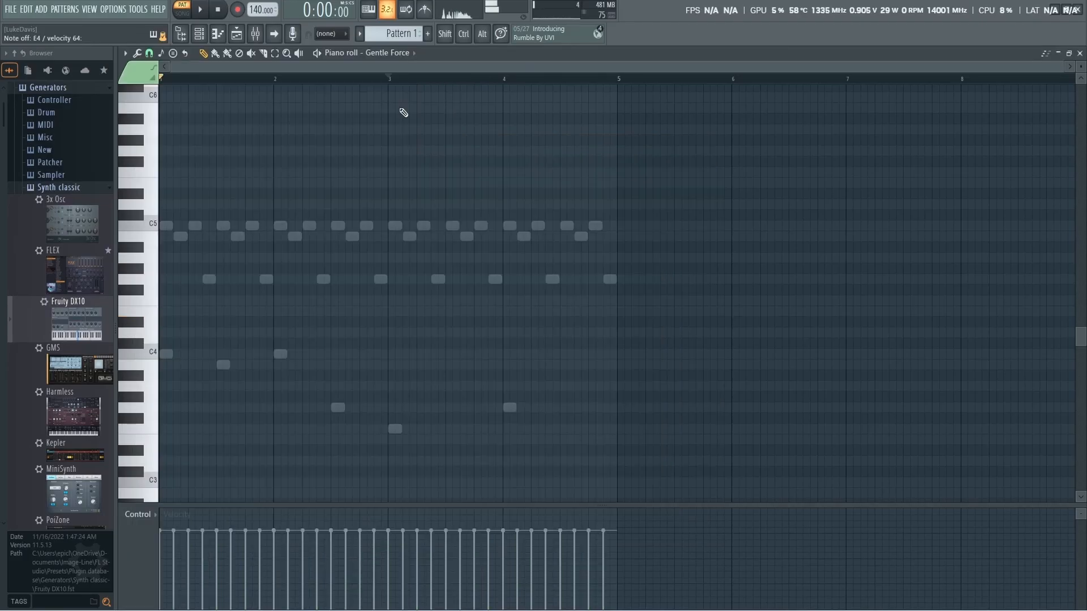
Draw two-bar chords E5-C5-G4 at bar 1 and F5-A4-F4 at bar 3, and scrub through them with the Playback tool.
{"action": "left_click", "coordinate": [164, 184]}
{"action": "left_click_drag", "start_coordinate": [172, 185], "coordinate": [387, 185]}
{"action": "left_click", "coordinate": [392, 173]}
{"action": "left_click", "coordinate": [165, 225]}
{"action": "left_click", "coordinate": [165, 279]}
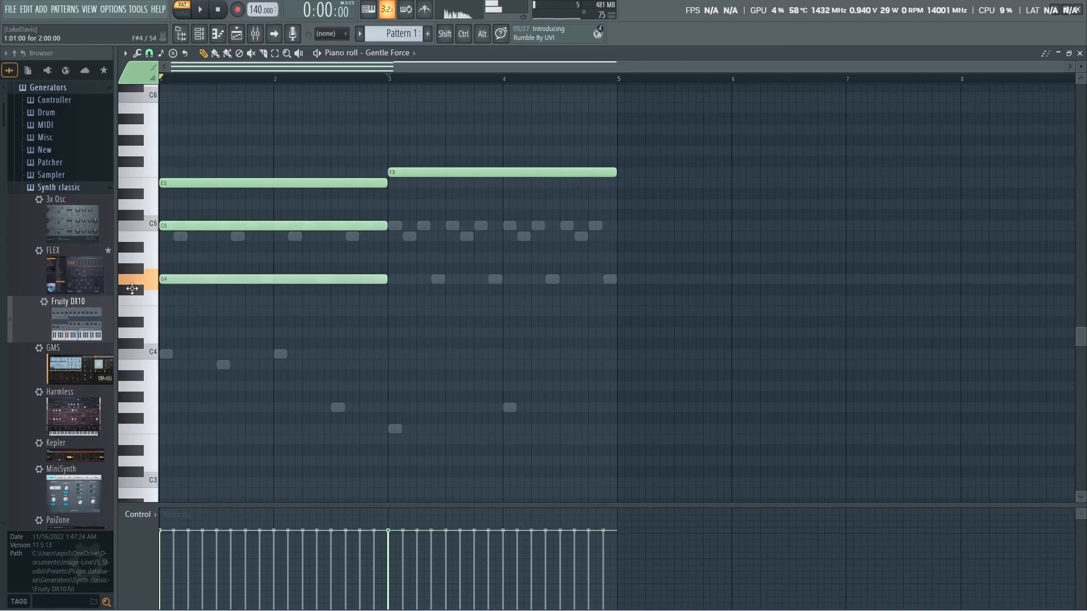
{"action": "left_click", "coordinate": [393, 258]}
{"action": "left_click", "coordinate": [393, 301]}
{"action": "left_click", "coordinate": [299, 53]}
{"action": "left_click", "coordinate": [293, 131]}
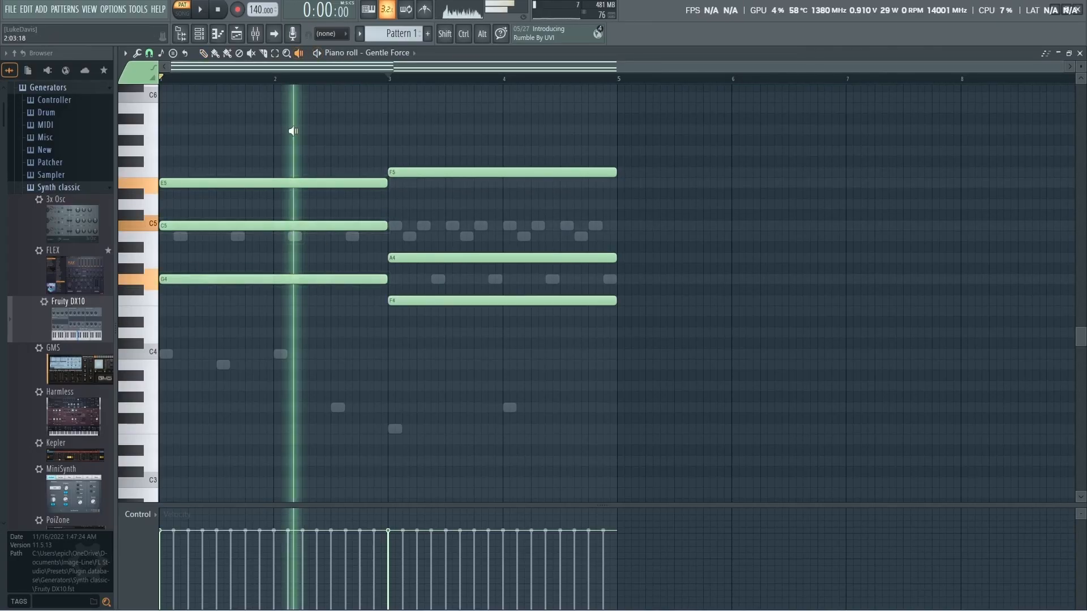
{"action": "left_click_drag", "start_coordinate": [293, 131], "coordinate": [481, 168]}
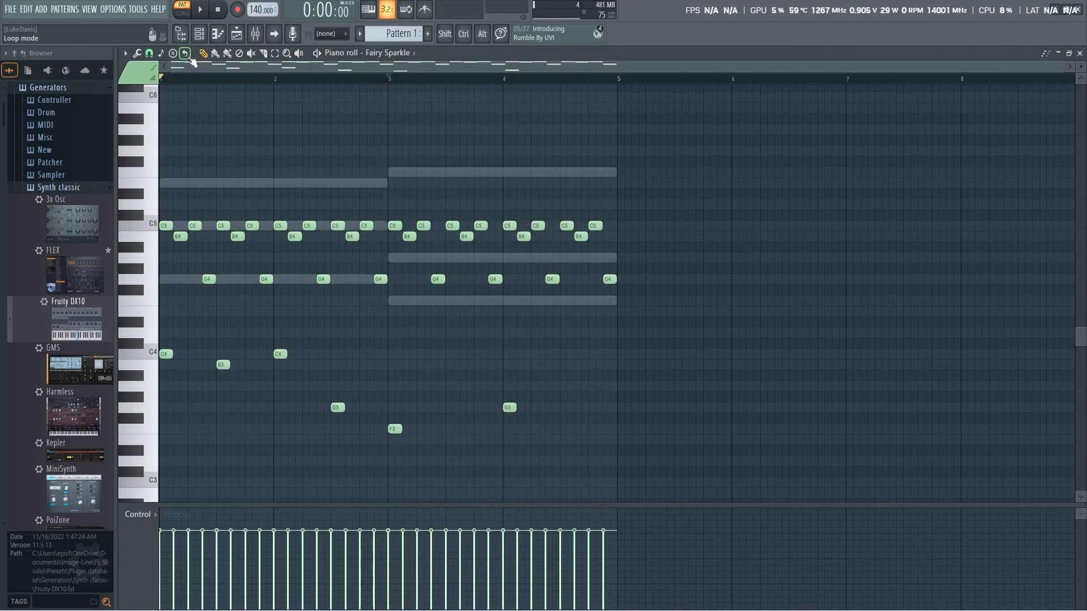
Turn on loop mode and set a Bar loop point for Fairy Sparkle at the start of bar 5.
{"action": "left_click", "coordinate": [185, 54]}
{"action": "left_click", "coordinate": [175, 89]}
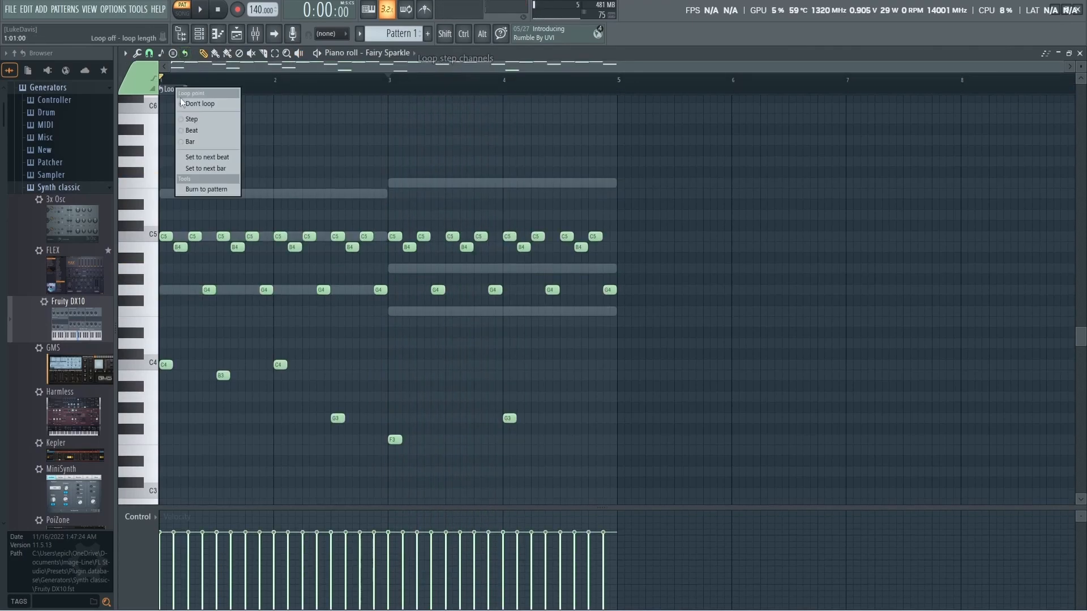
{"action": "left_click", "coordinate": [191, 143]}
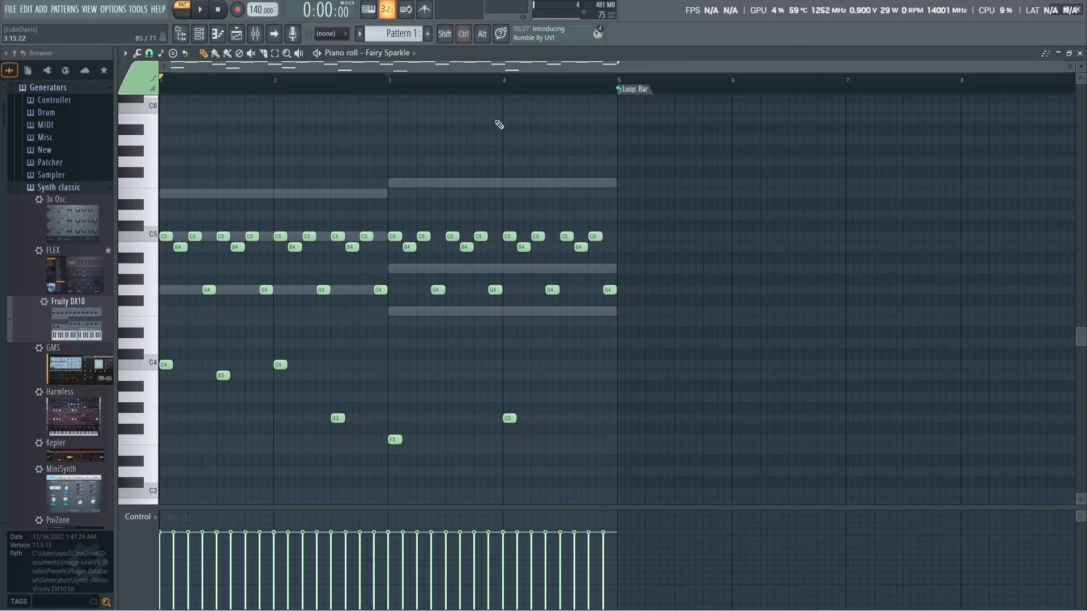
Extend the Gentle Force part past the loop point with two-bar notes at bars 5 and 7, and play the pattern.
{"action": "left_click", "coordinate": [396, 53]}
{"action": "left_click", "coordinate": [398, 120]}
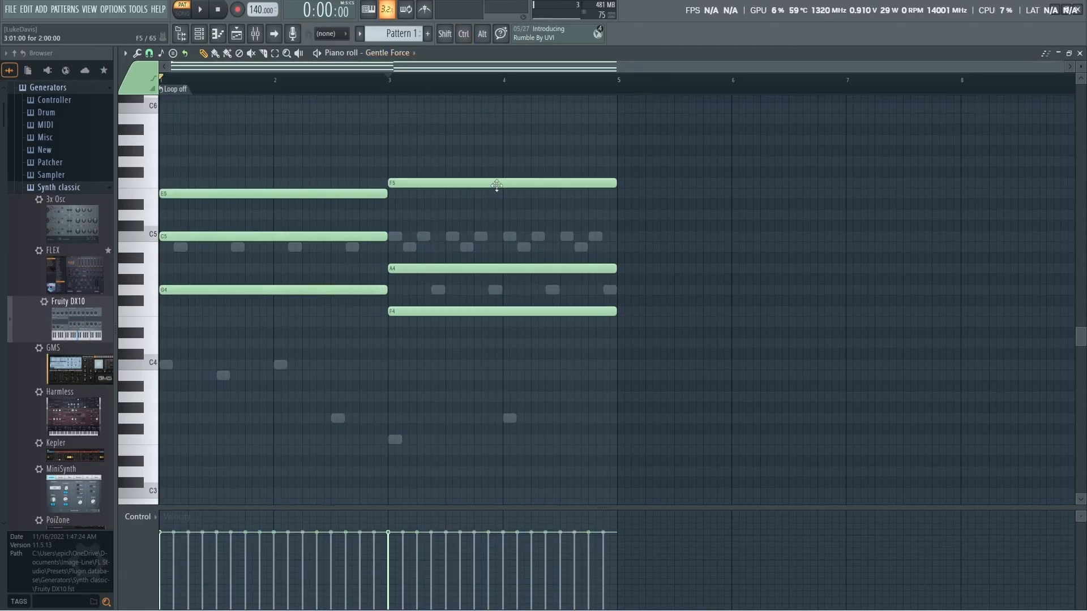
{"action": "left_click", "coordinate": [618, 206]}
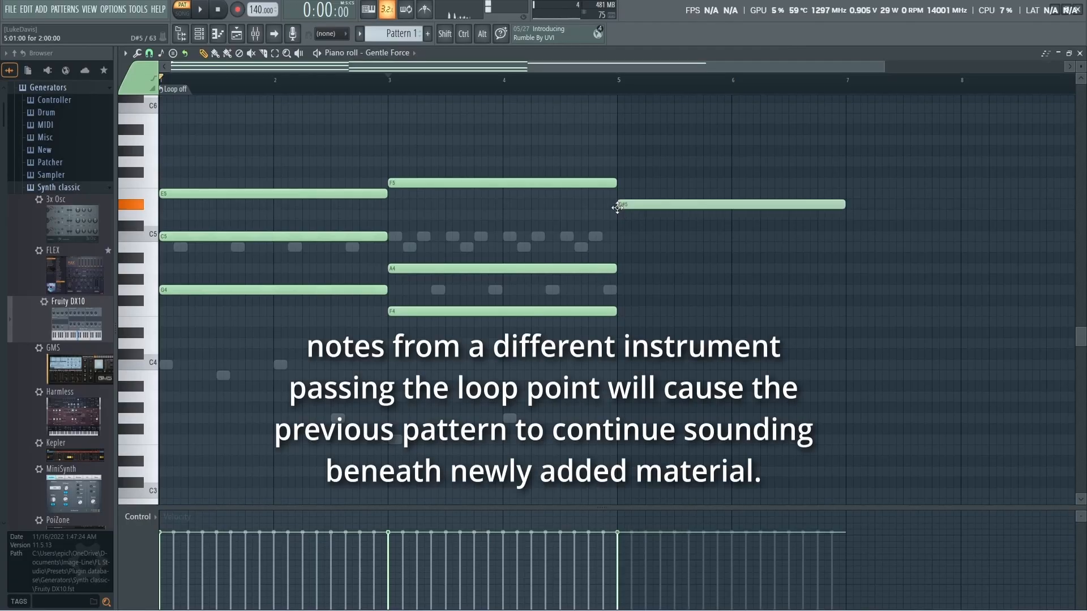
{"action": "left_click", "coordinate": [847, 215]}
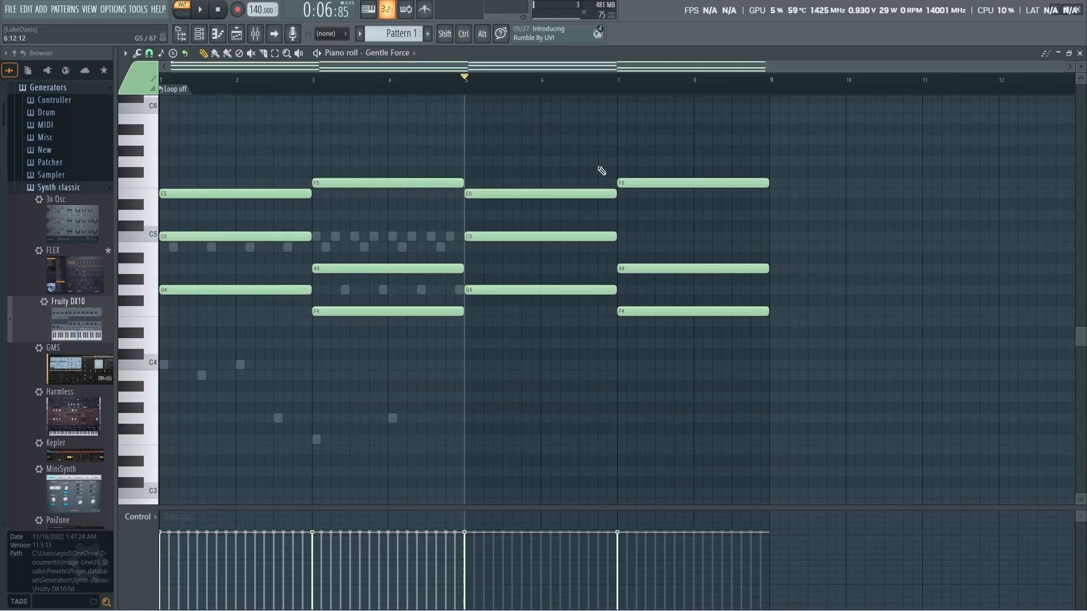
{"action": "left_click", "coordinate": [204, 10]}
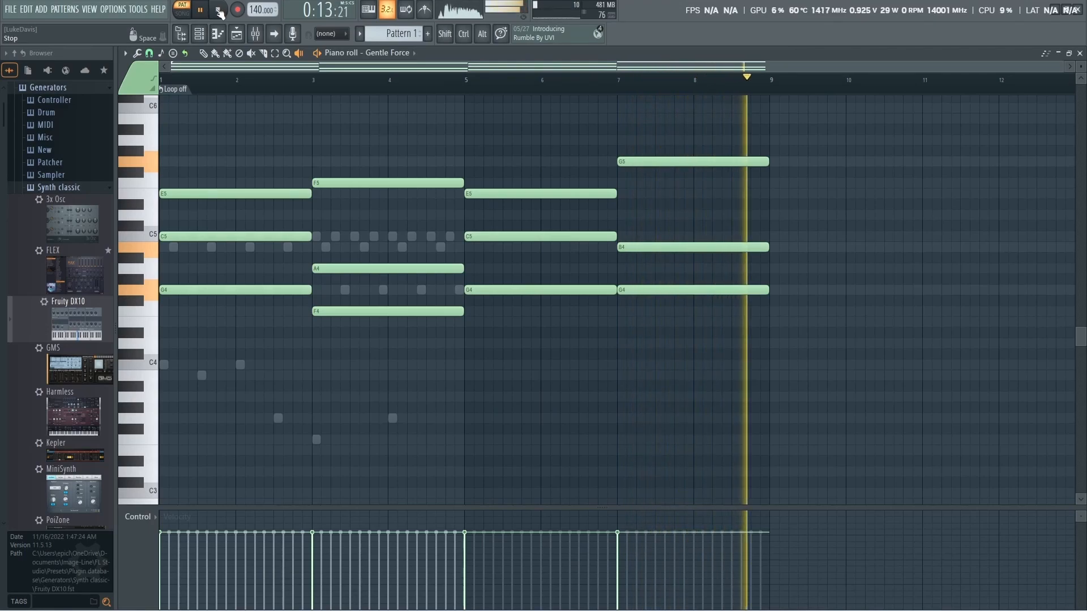
{"action": "left_click", "coordinate": [220, 12]}
Repeat the Fairy Sparkle notes in bars 5 to 8 and raise the C5 notes of bars 7 and 8 to D5.
{"action": "left_click_drag", "start_coordinate": [463, 179], "coordinate": [136, 445]}
{"action": "left_click_drag", "start_coordinate": [574, 235], "coordinate": [596, 233]}
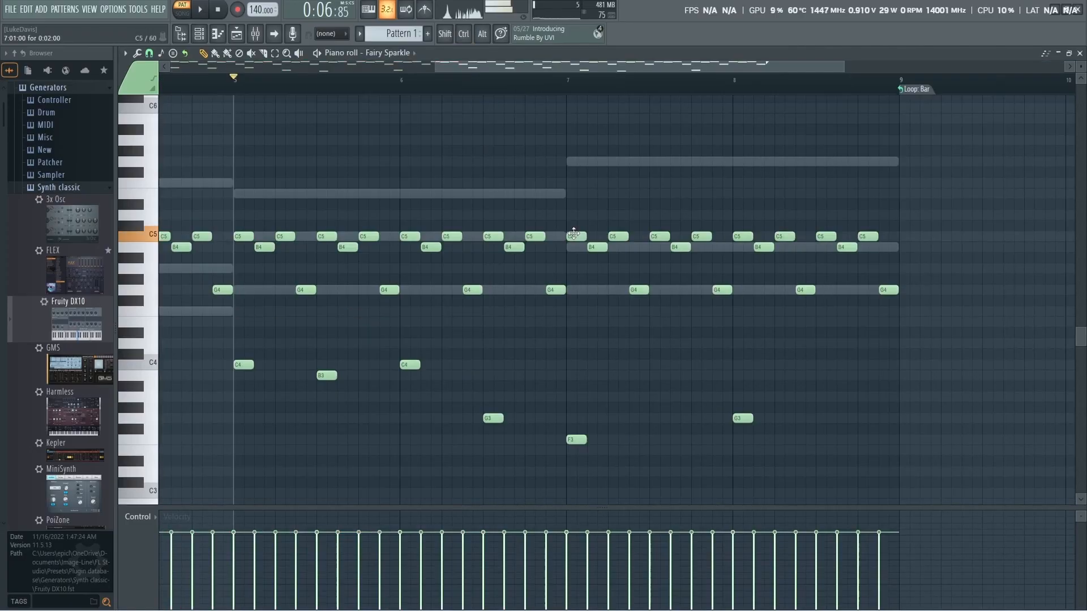
{"action": "left_click_drag", "start_coordinate": [617, 234], "coordinate": [616, 212]}
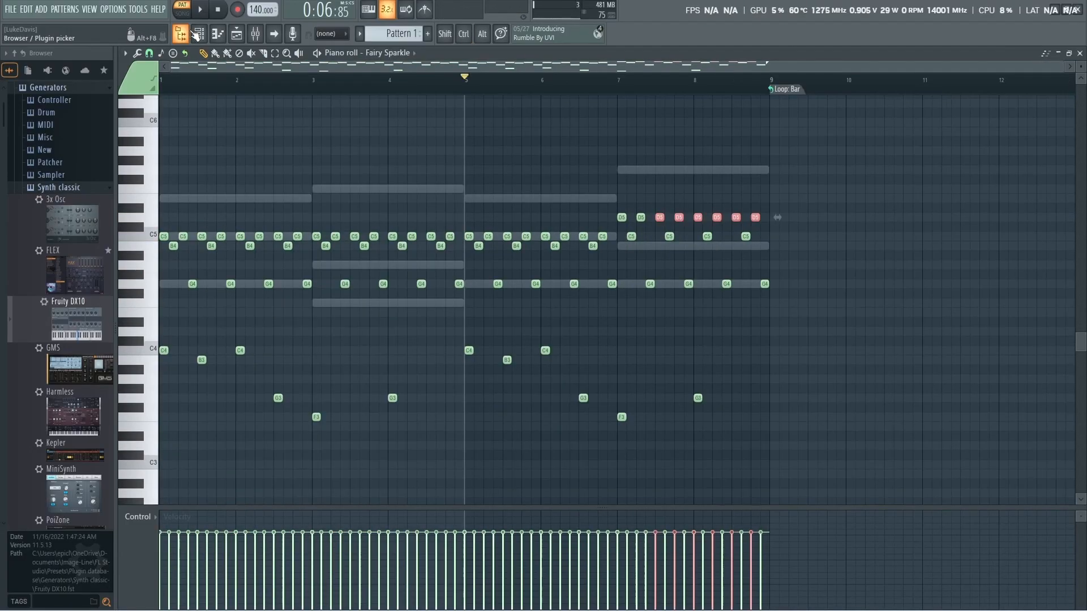
Change the Gentle Force channel's sound to Metal Butterfly and play the pattern.
{"action": "left_click", "coordinate": [199, 33]}
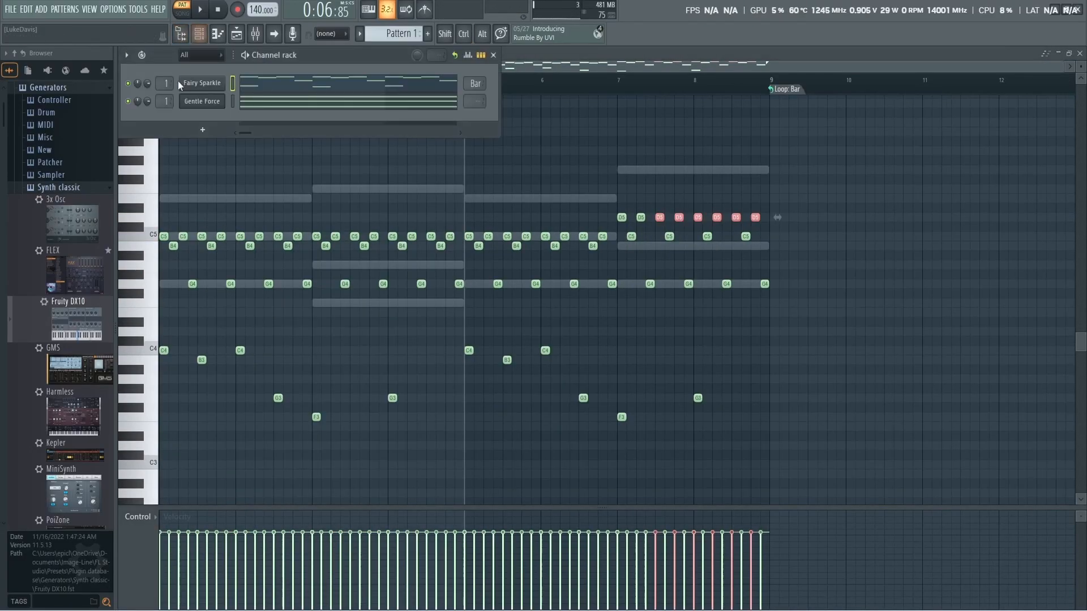
{"action": "left_click", "coordinate": [215, 103]}
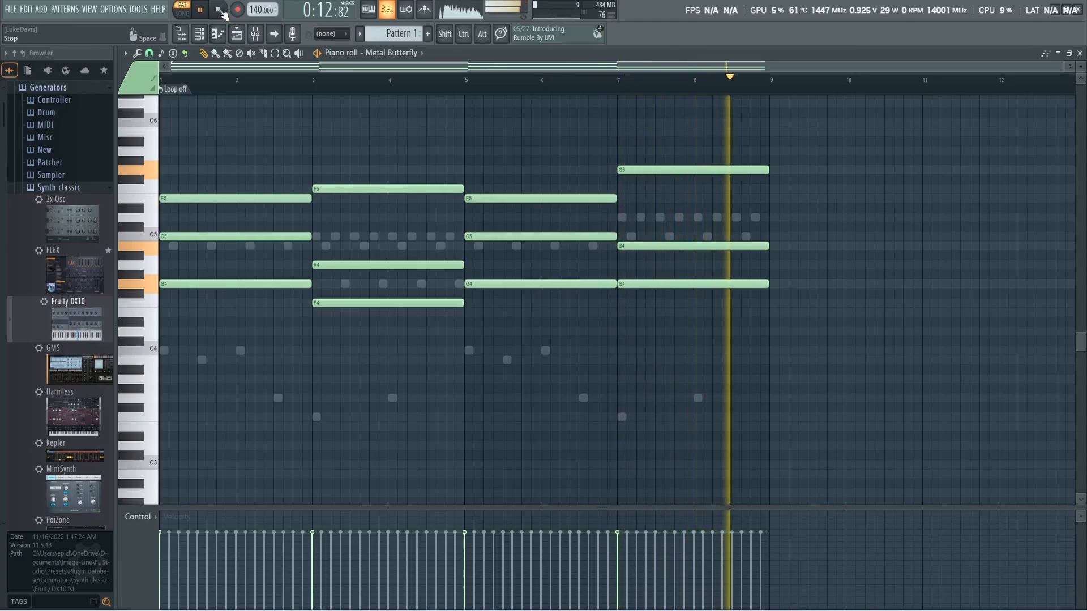
{"action": "left_click", "coordinate": [220, 11]}
Add a FLEX channel with the Muted Statement sound and start a C4-E4-G4 arpeggio at bar 1.
{"action": "key", "text": "F6"}
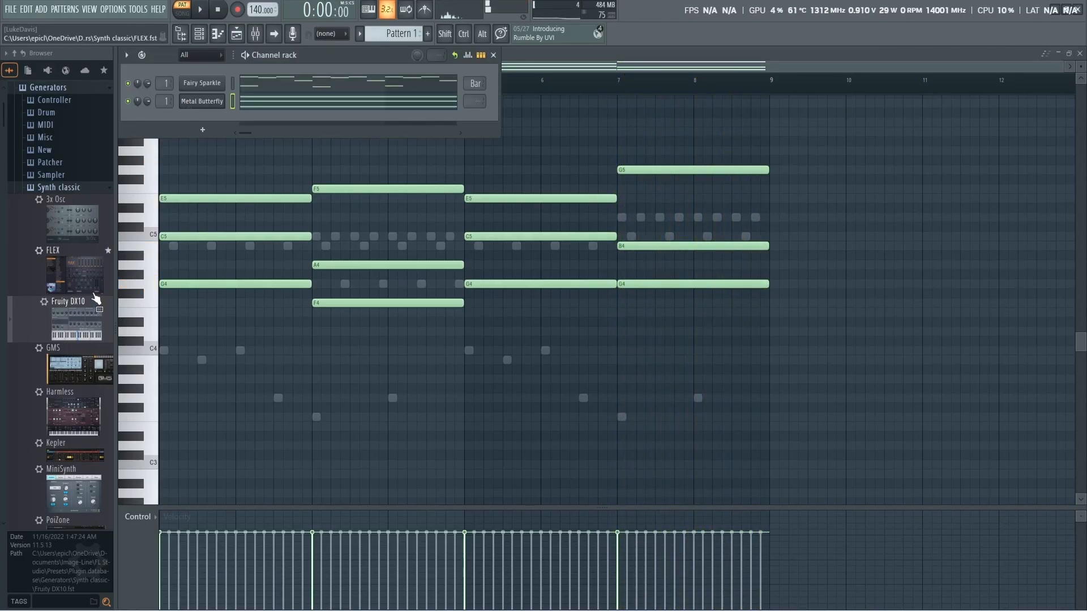
{"action": "left_click", "coordinate": [161, 350]}
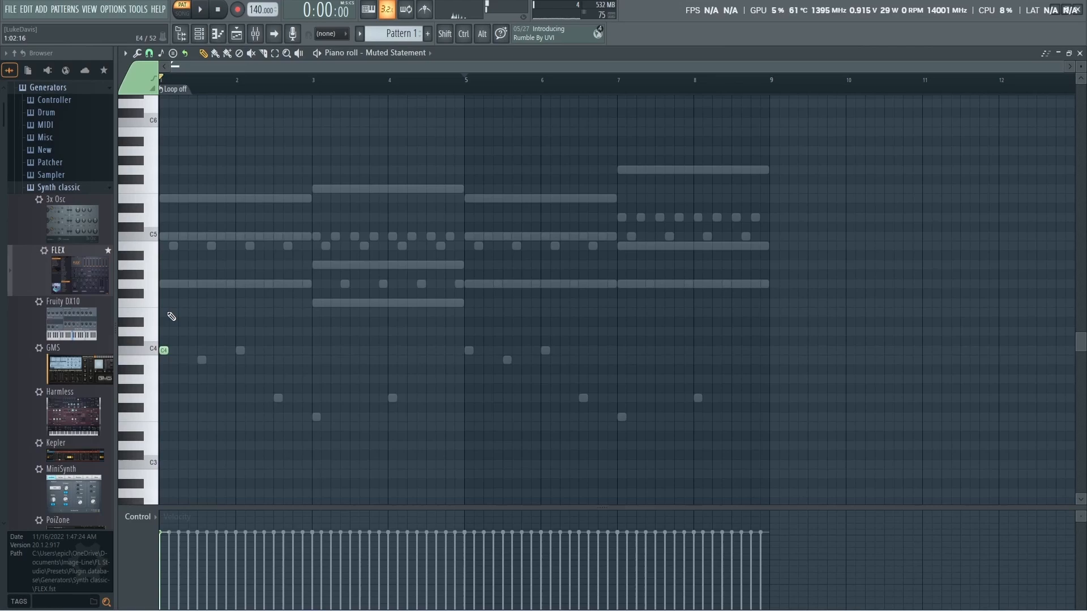
{"action": "left_click", "coordinate": [171, 313]}
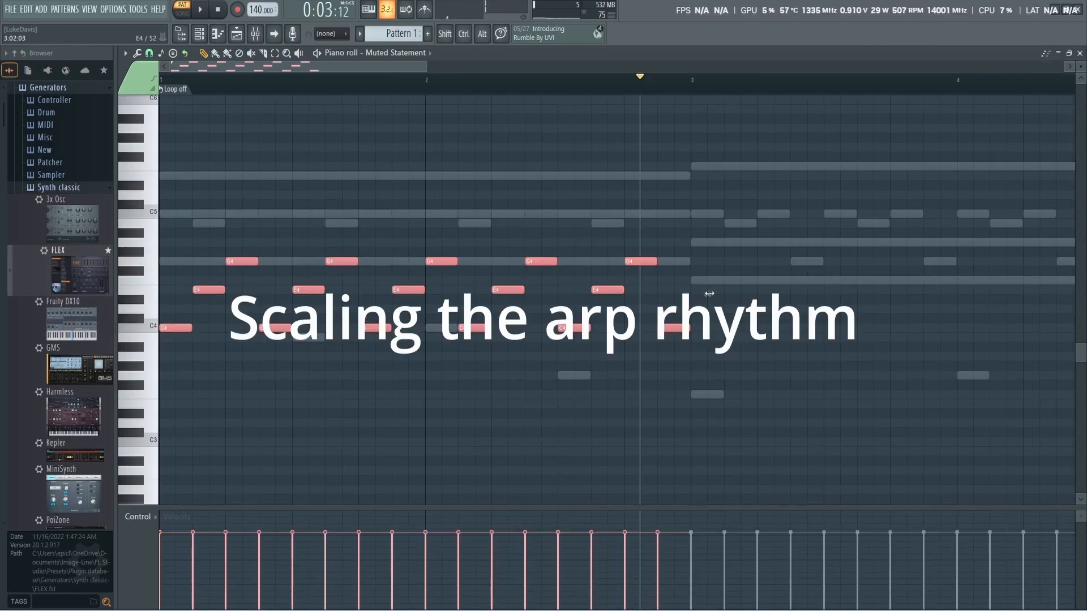
Scale the arpeggio notes down to about half their length so they fit in bar 1, and play the rhythm.
{"action": "left_click_drag", "start_coordinate": [708, 294], "coordinate": [444, 293]}
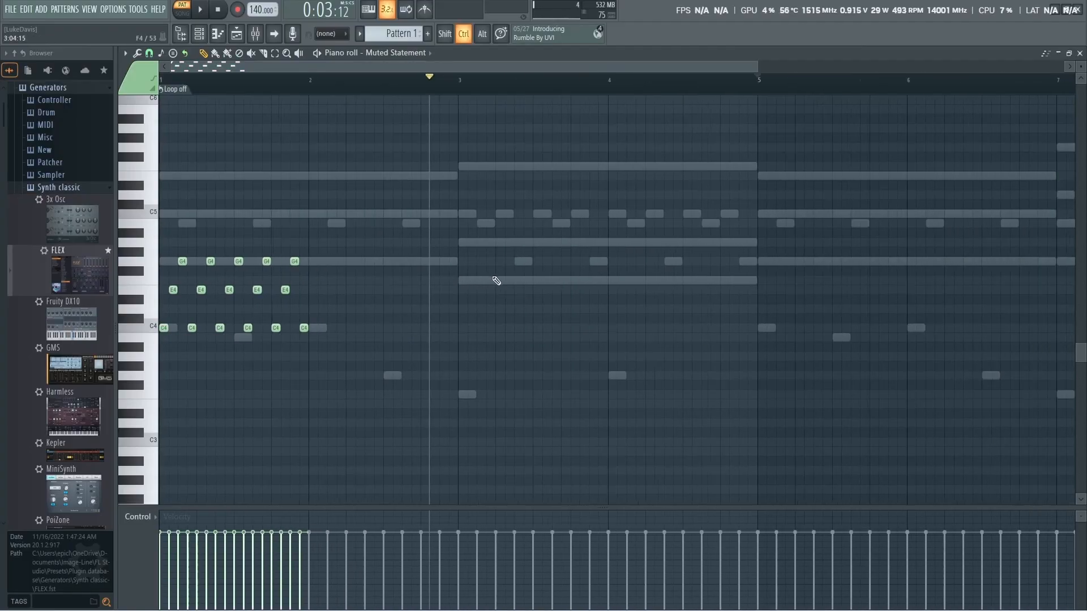
{"action": "left_click", "coordinate": [202, 10]}
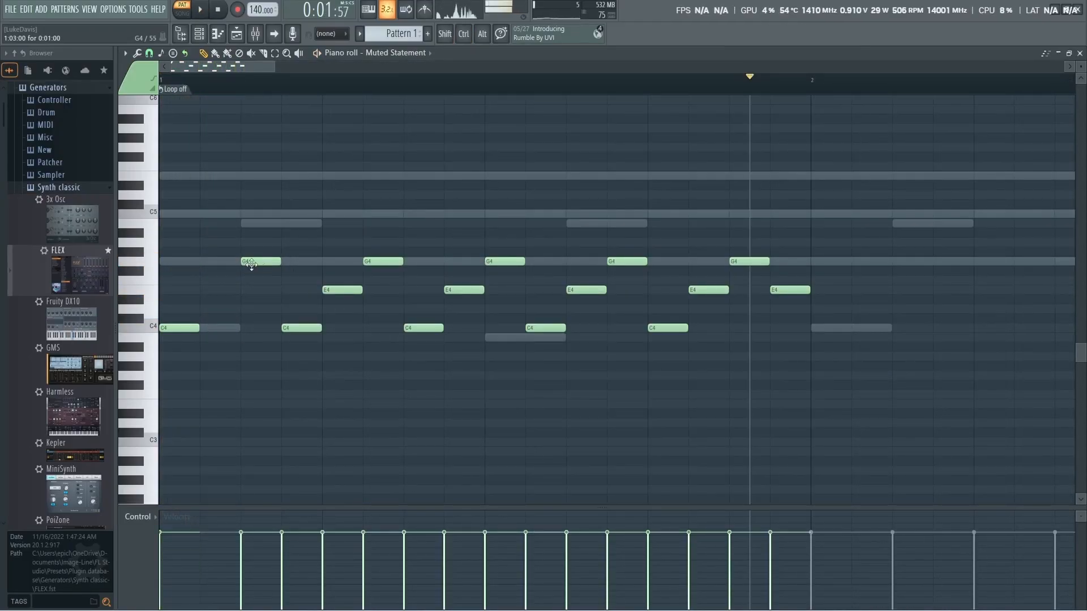
{"action": "left_click", "coordinate": [199, 10]}
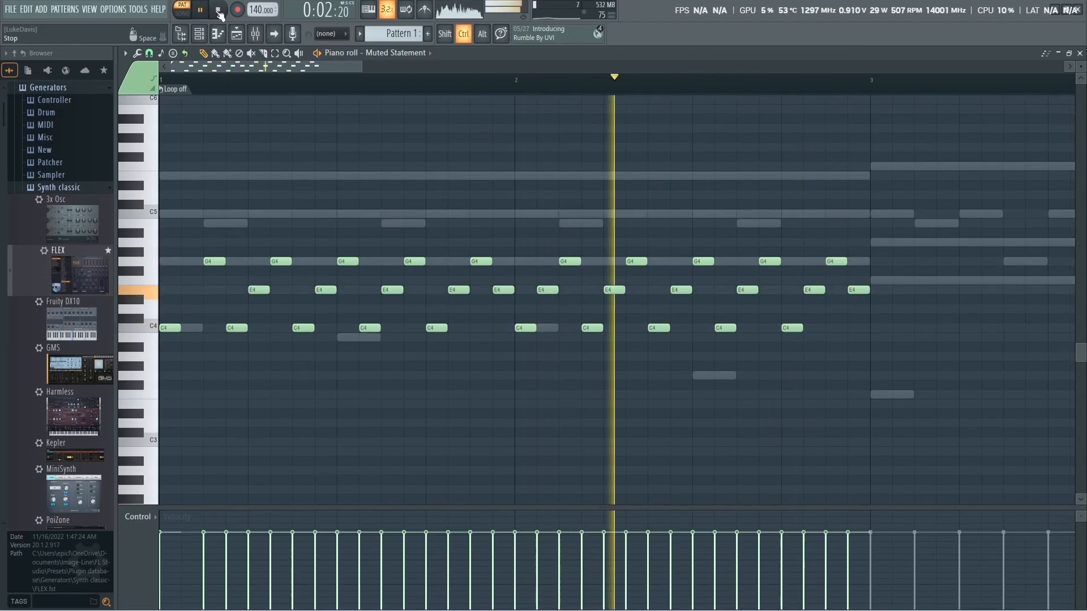
{"action": "left_click", "coordinate": [218, 9]}
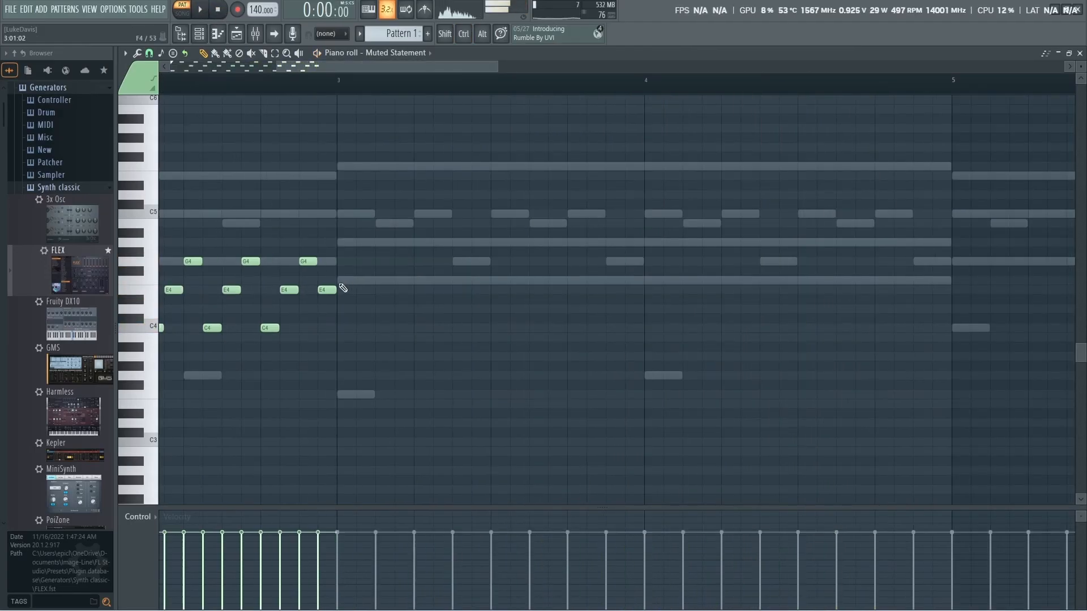
Enter an arpeggio of short F4, A4 and C5 notes from the start of bar 3 in the Muted Statement channel.
{"action": "left_click", "coordinate": [334, 280]}
{"action": "left_click", "coordinate": [396, 213]}
{"action": "left_click", "coordinate": [425, 281]}
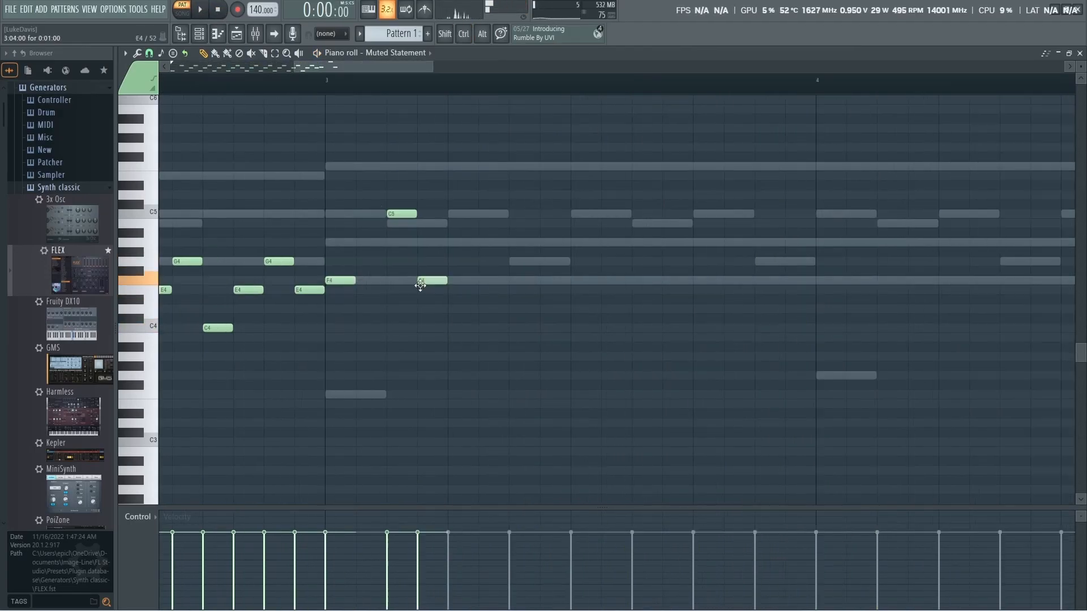
{"action": "left_click", "coordinate": [455, 242]}
{"action": "left_click", "coordinate": [486, 213]}
{"action": "left_click", "coordinate": [521, 280]}
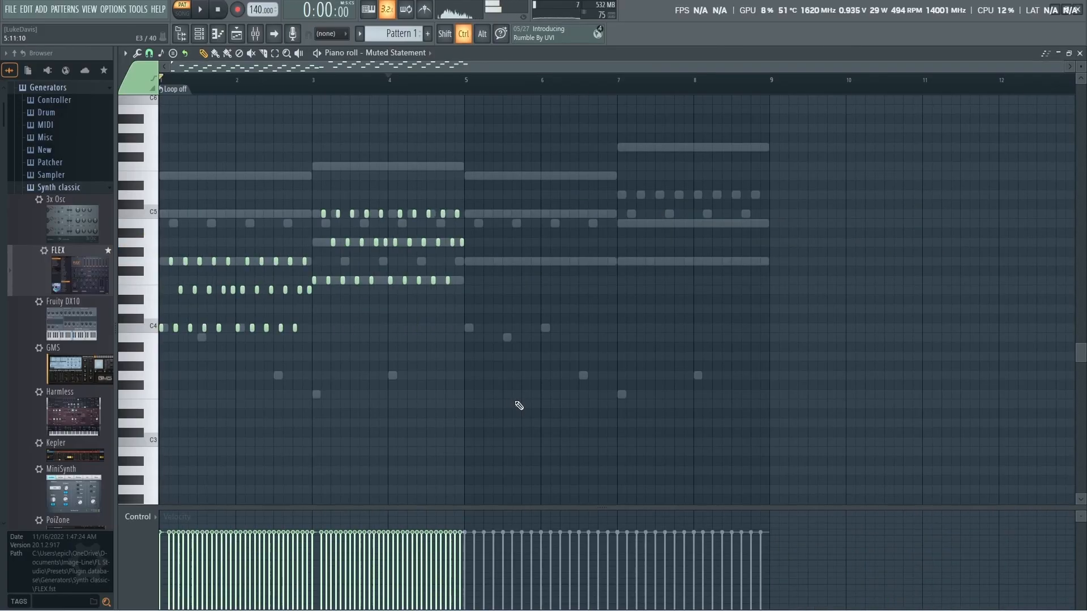
Repeat the arpeggios in bars 5 to 8, using G4, B4 and D5 in bars 7 and 8, and play the pattern.
{"action": "left_click_drag", "start_coordinate": [515, 352], "coordinate": [158, 170]}
{"action": "left_click", "coordinate": [477, 85]}
{"action": "key", "text": "ctrl+v"}
{"action": "scroll", "coordinate": [705, 192], "scroll_direction": "up", "scroll_amount": 5}
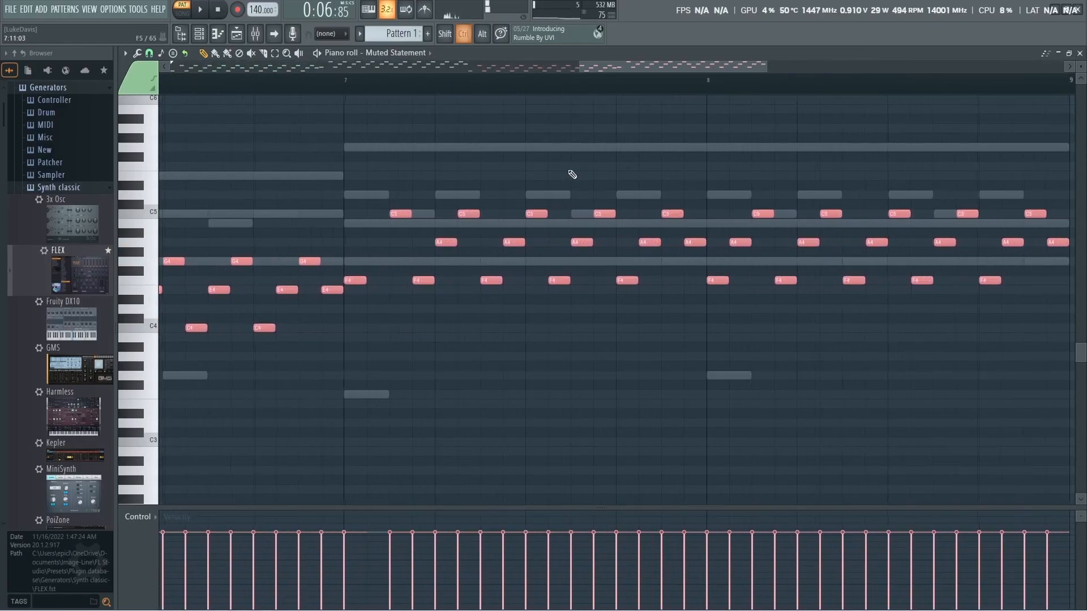
{"action": "key", "text": "ctrl+d"}
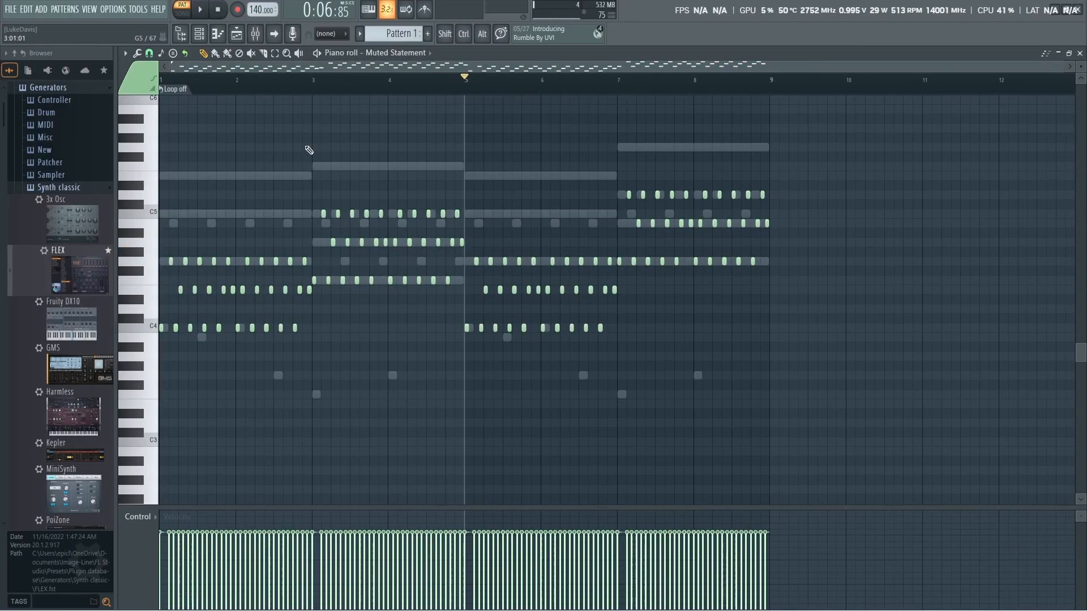
{"action": "left_click", "coordinate": [201, 10]}
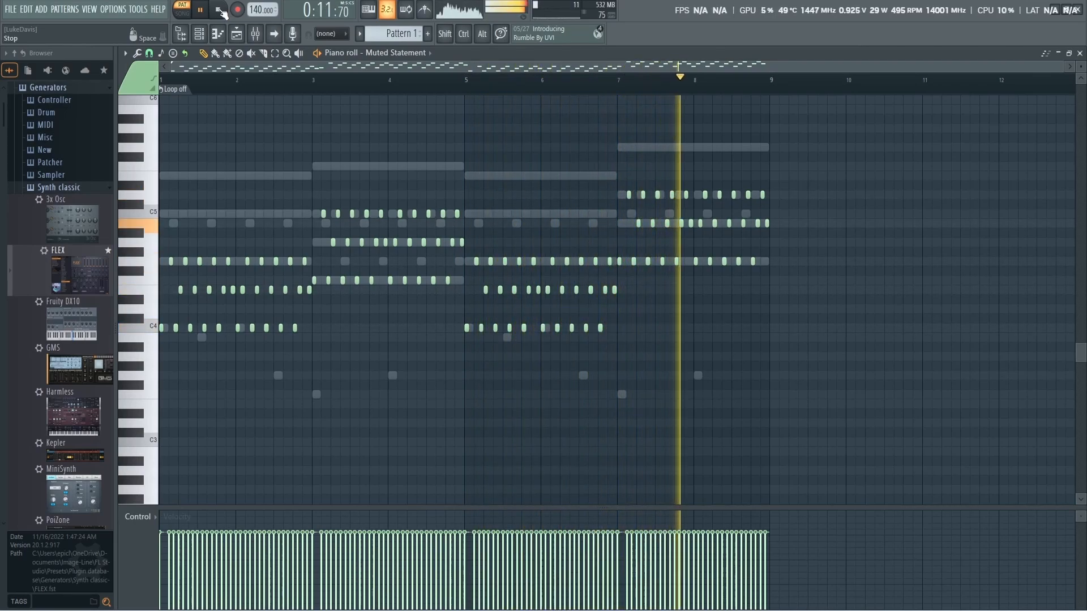
{"action": "left_click", "coordinate": [219, 10]}
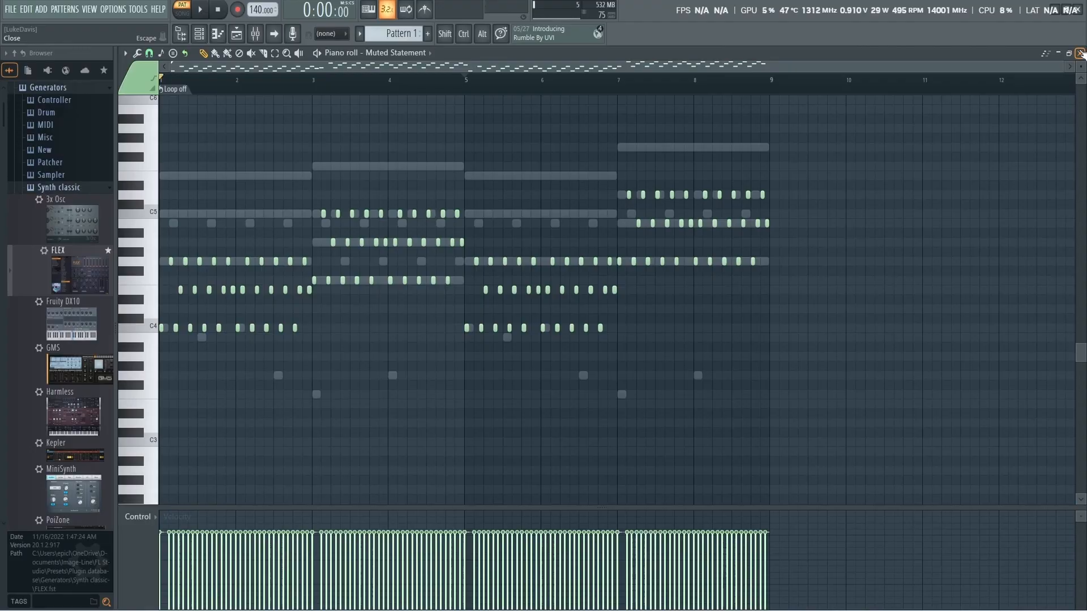
Close the Piano roll, then view the Channel rack and the Piano roll in turn, closing each one.
{"action": "left_click", "coordinate": [1081, 52]}
{"action": "left_click", "coordinate": [478, 169]}
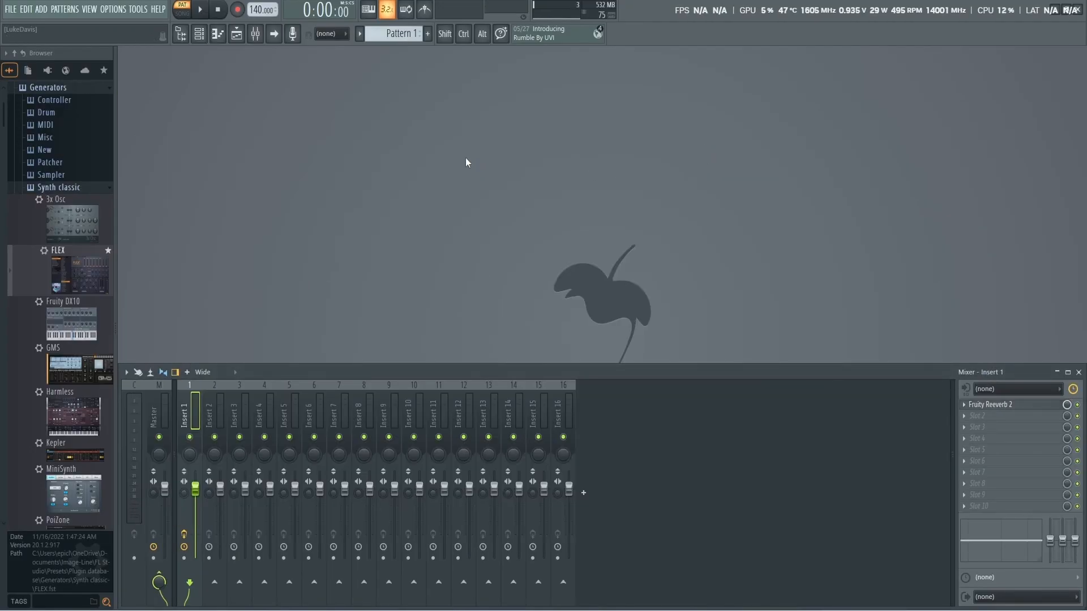
{"action": "left_click", "coordinate": [203, 35]}
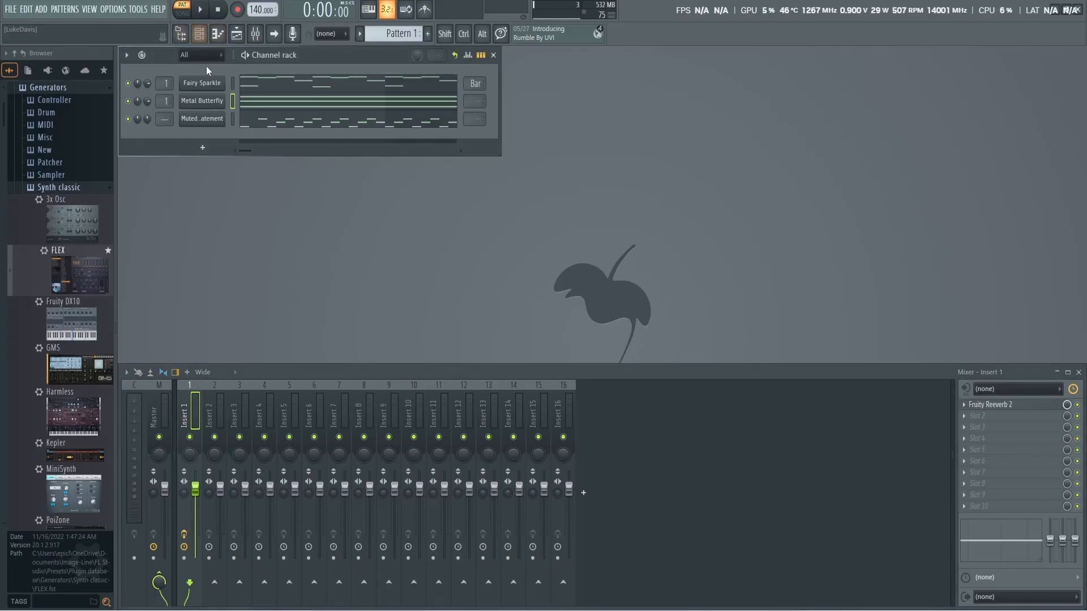
{"action": "left_click", "coordinate": [494, 55]}
{"action": "left_click", "coordinate": [221, 39]}
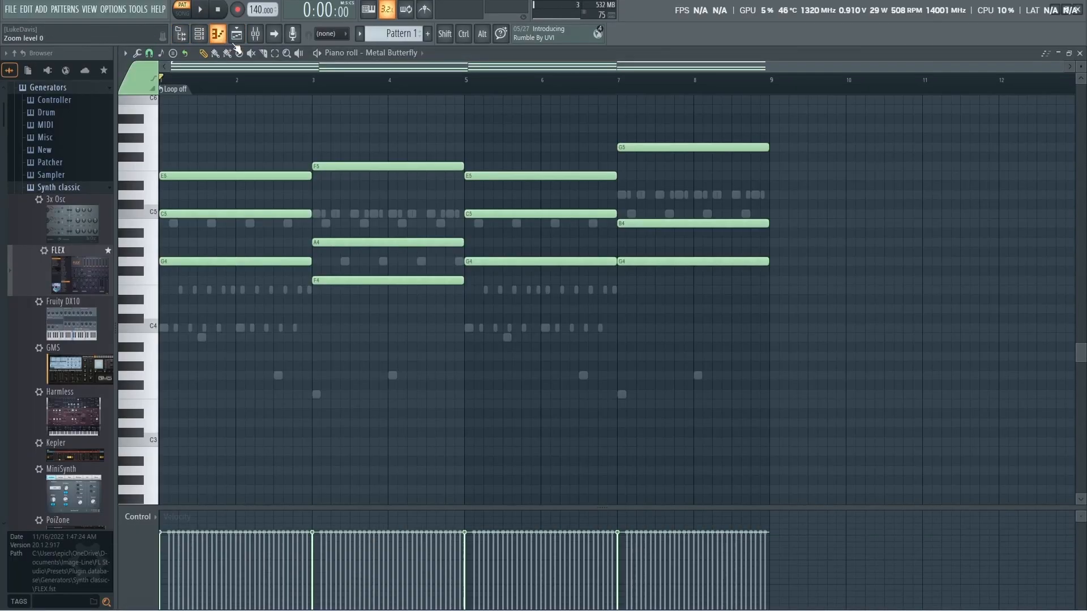
{"action": "left_click", "coordinate": [1081, 53]}
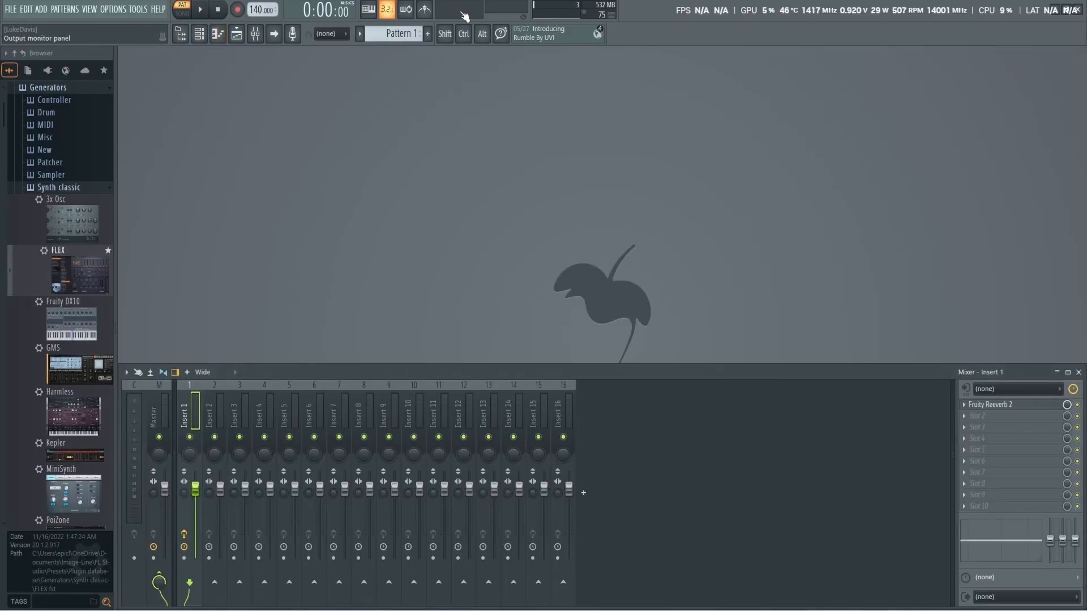
Place Pattern 1 on Track 1 at bar 1 of the Playlist and play it in song mode.
{"action": "left_click", "coordinate": [238, 41]}
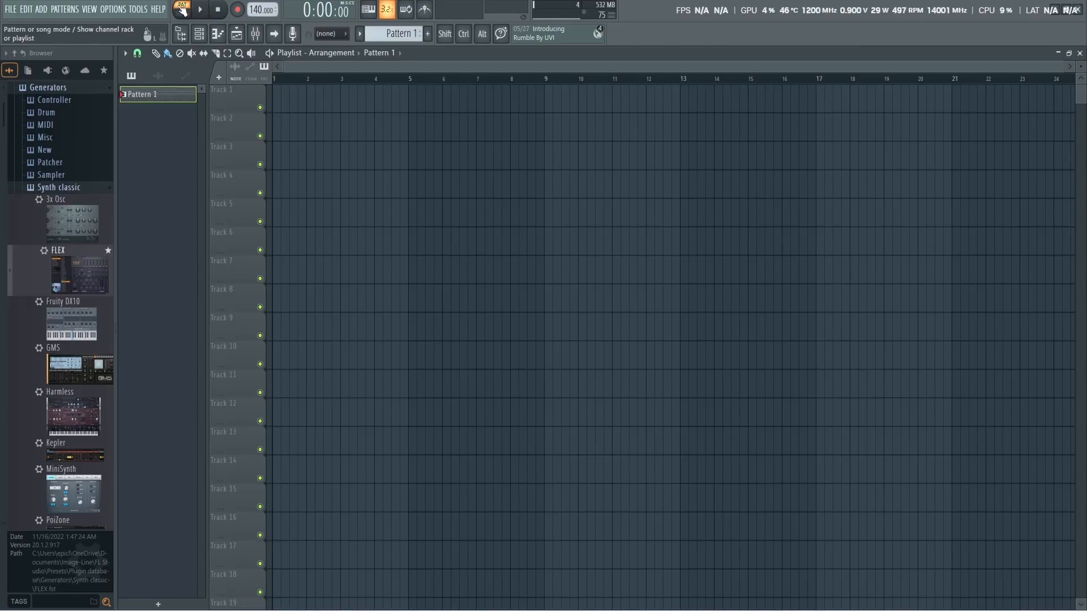
{"action": "double_click", "coordinate": [150, 98]}
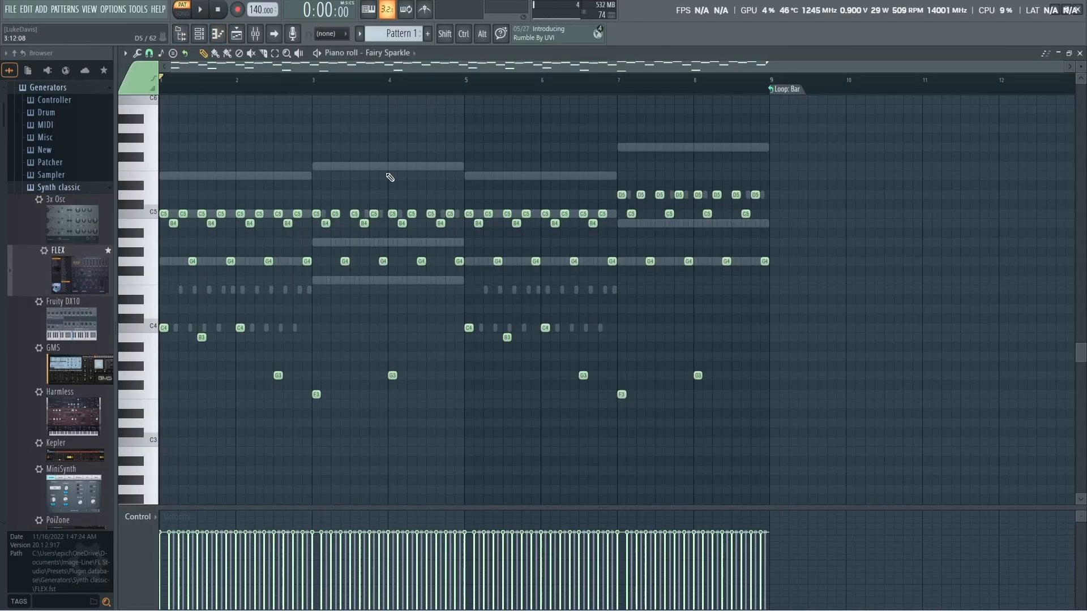
{"action": "left_click", "coordinate": [1080, 53]}
{"action": "left_click", "coordinate": [182, 12]}
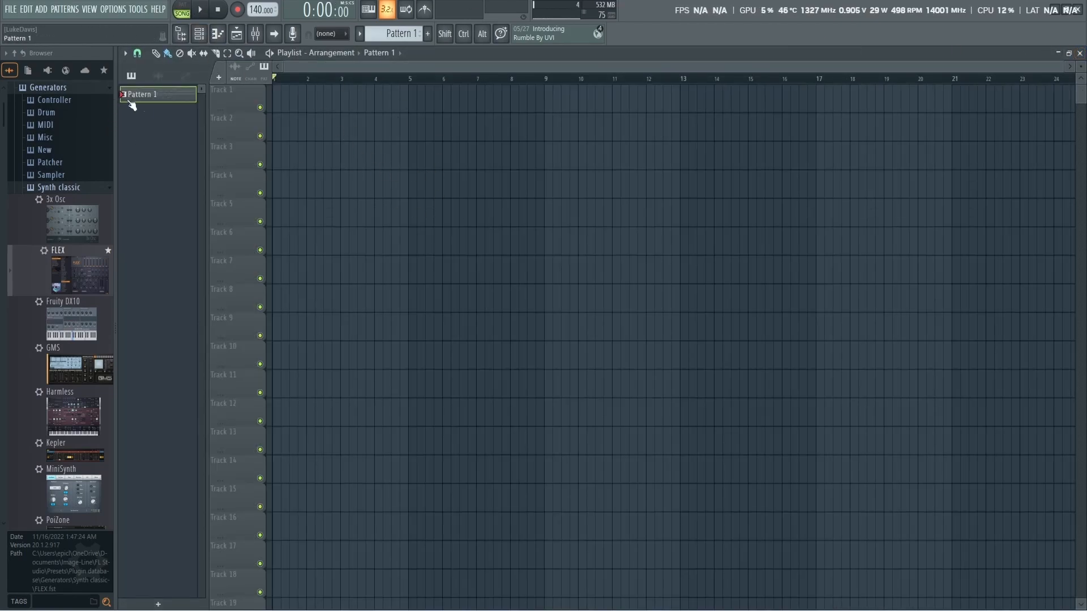
{"action": "left_click_drag", "start_coordinate": [169, 99], "coordinate": [315, 151]}
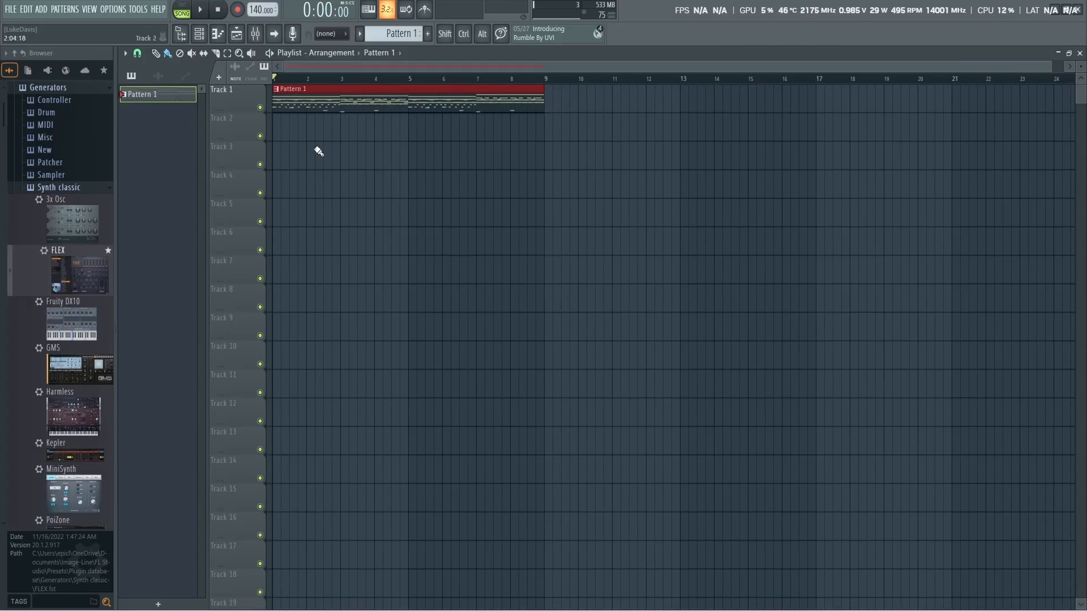
{"action": "key", "text": "ctrl+a"}
{"action": "key", "text": "space"}
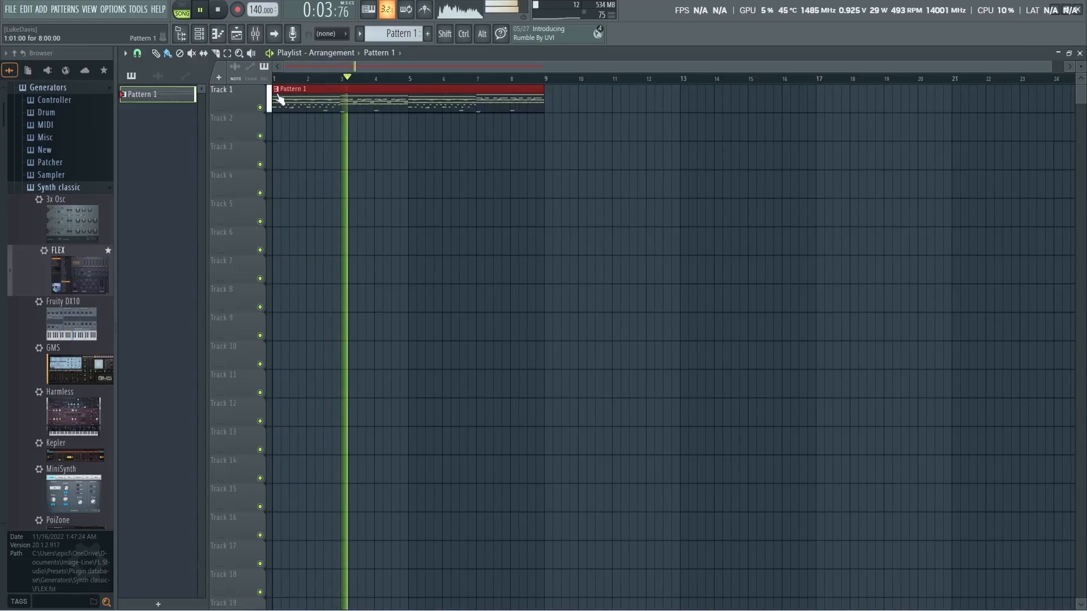
Shorten the Pattern 1 clip on Track 1 so it ends midway through bar 6, and play the arrangement.
{"action": "left_click_drag", "start_coordinate": [544, 92], "coordinate": [442, 92]}
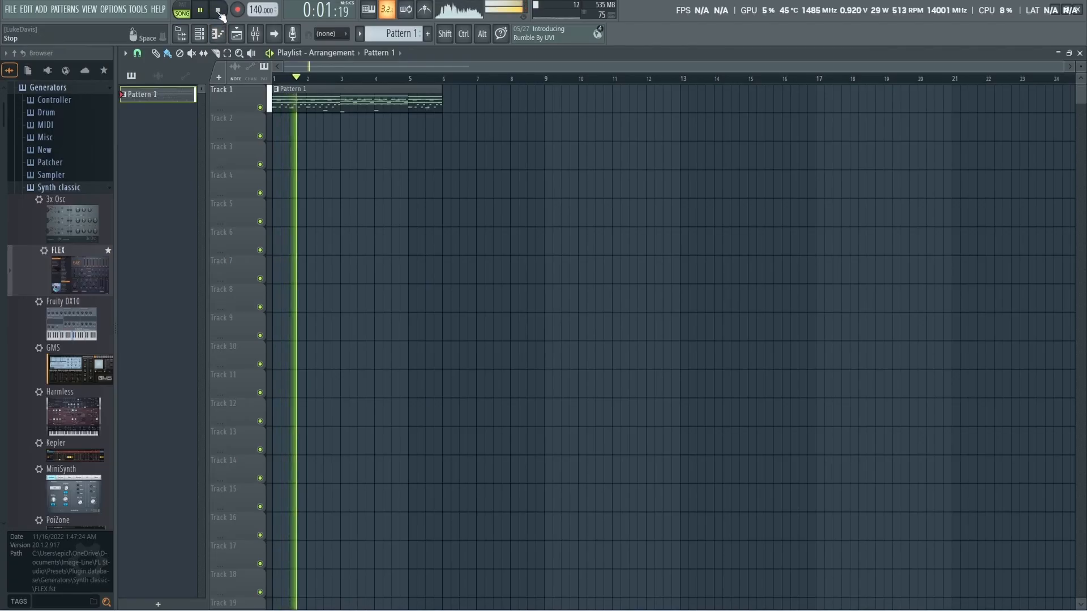
{"action": "key", "text": "space"}
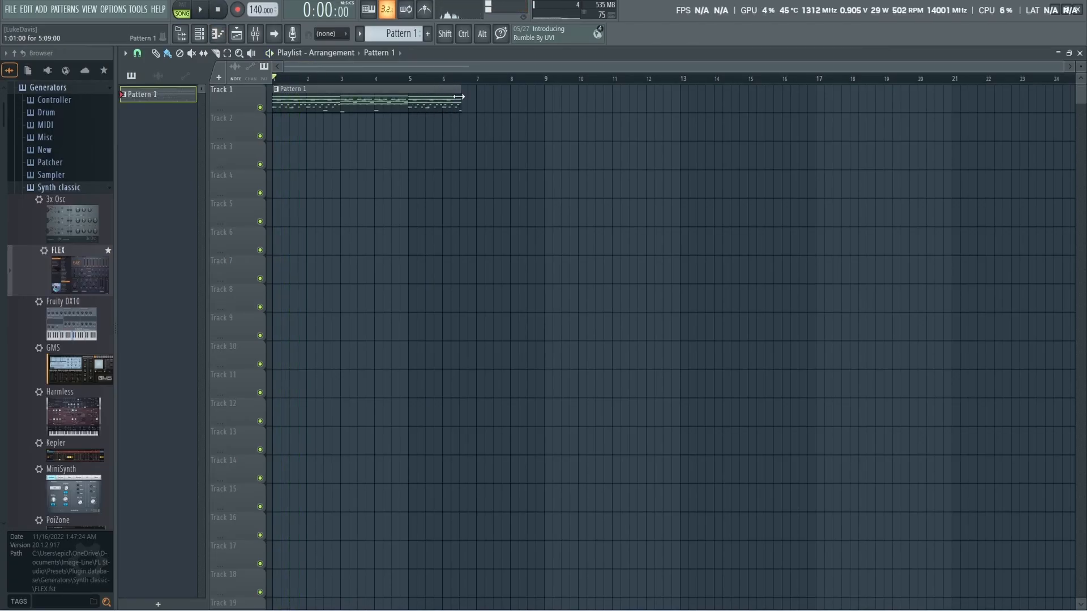
{"action": "left_click", "coordinate": [447, 80]}
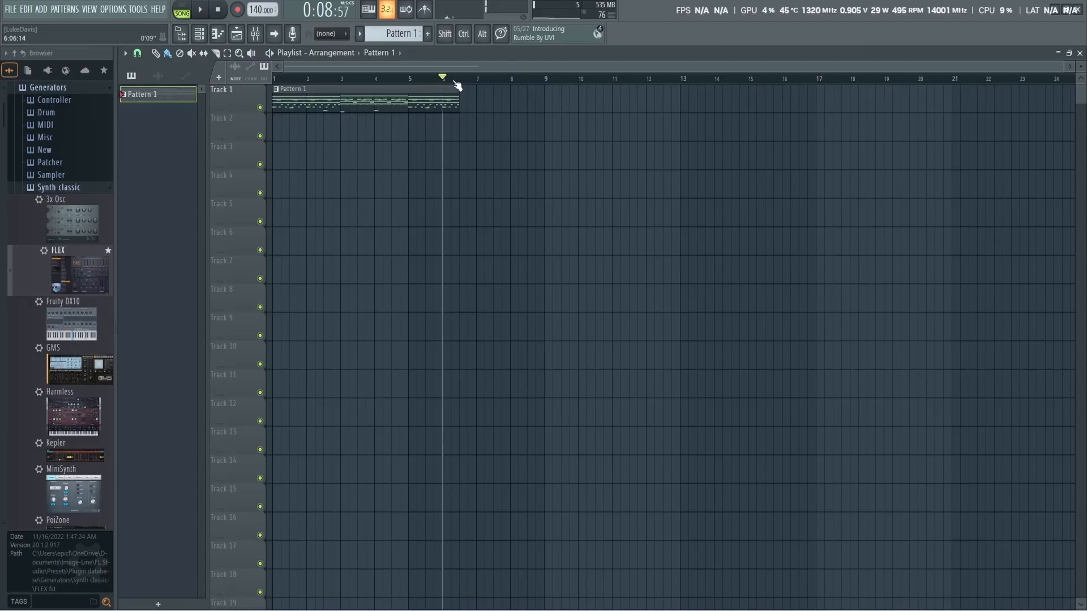
{"action": "left_click", "coordinate": [201, 10]}
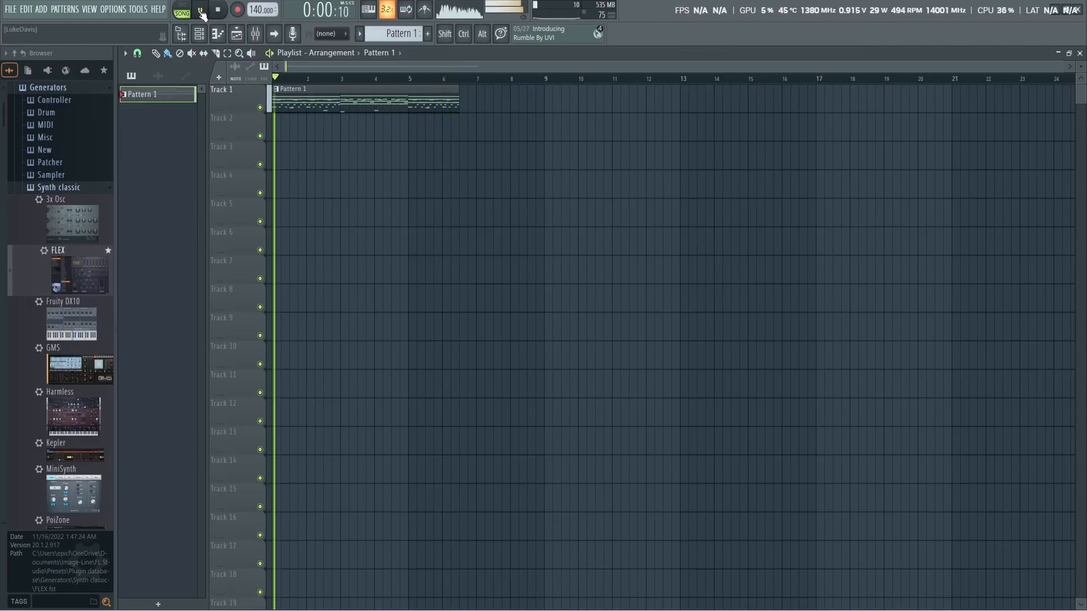
{"action": "left_click", "coordinate": [207, 12]}
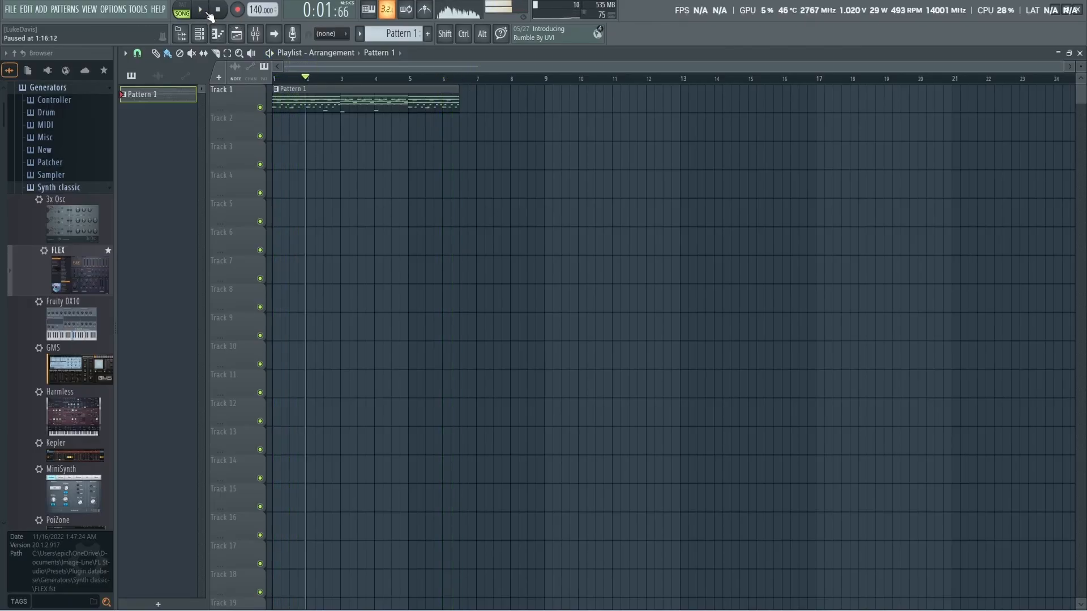
Enter Synth Classic as the new name for Pattern 1.
{"action": "right_click", "coordinate": [159, 91]}
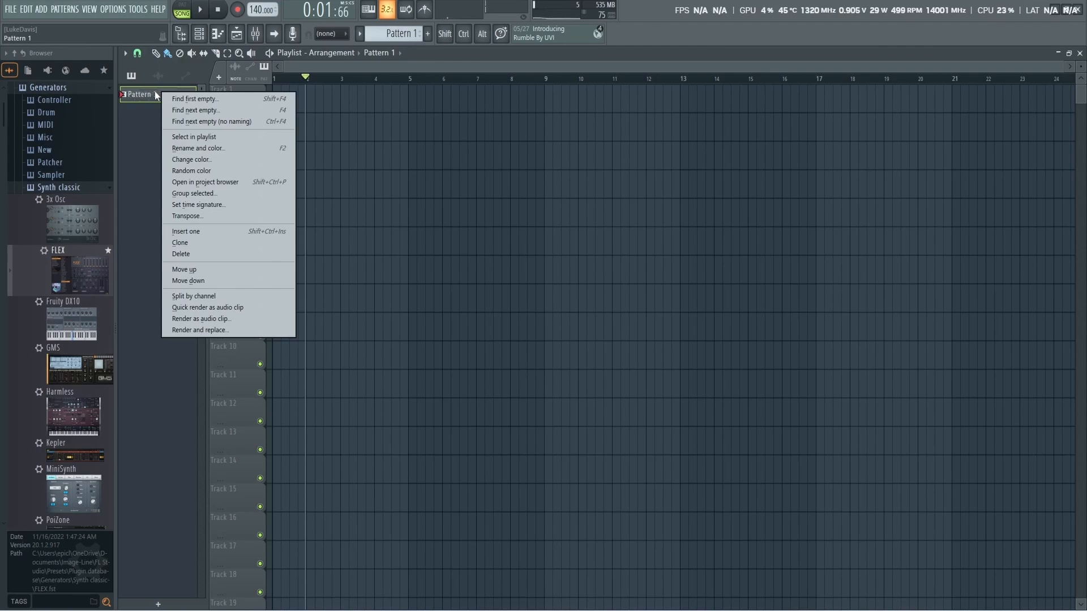
{"action": "left_click", "coordinate": [195, 149]}
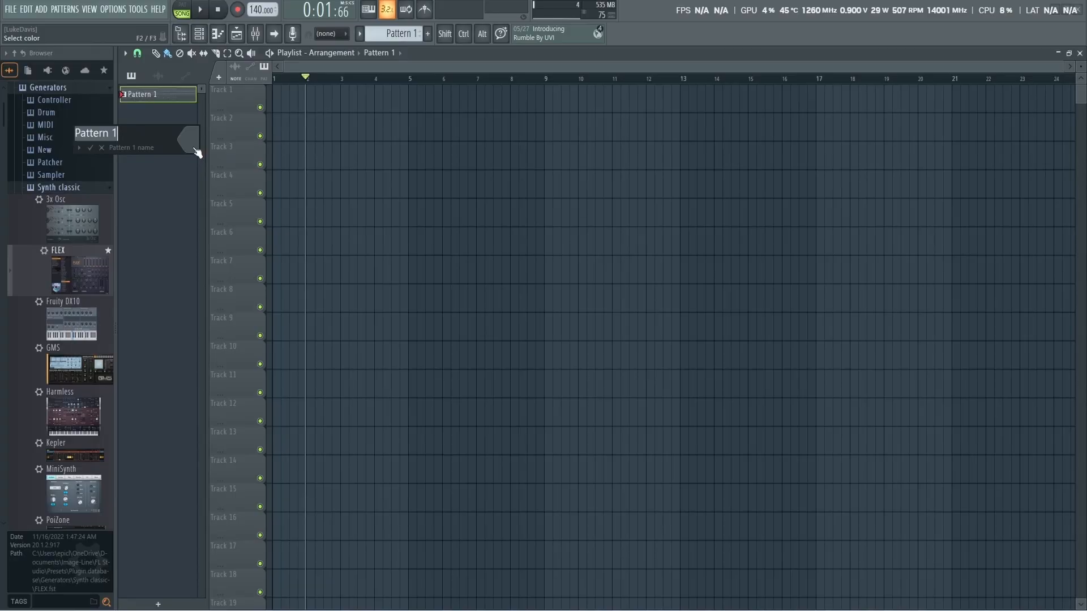
{"action": "type", "text": "Synth classic"}
{"action": "key", "text": "BackSpace"}
{"action": "key", "text": "BackSpace"}
{"action": "key", "text": "BackSpace"}
{"action": "key", "text": "BackSpace"}
{"action": "key", "text": "BackSpace"}
{"action": "key", "text": "BackSpace"}
{"action": "key", "text": "BackSpace"}
{"action": "type", "text": "Classic"}
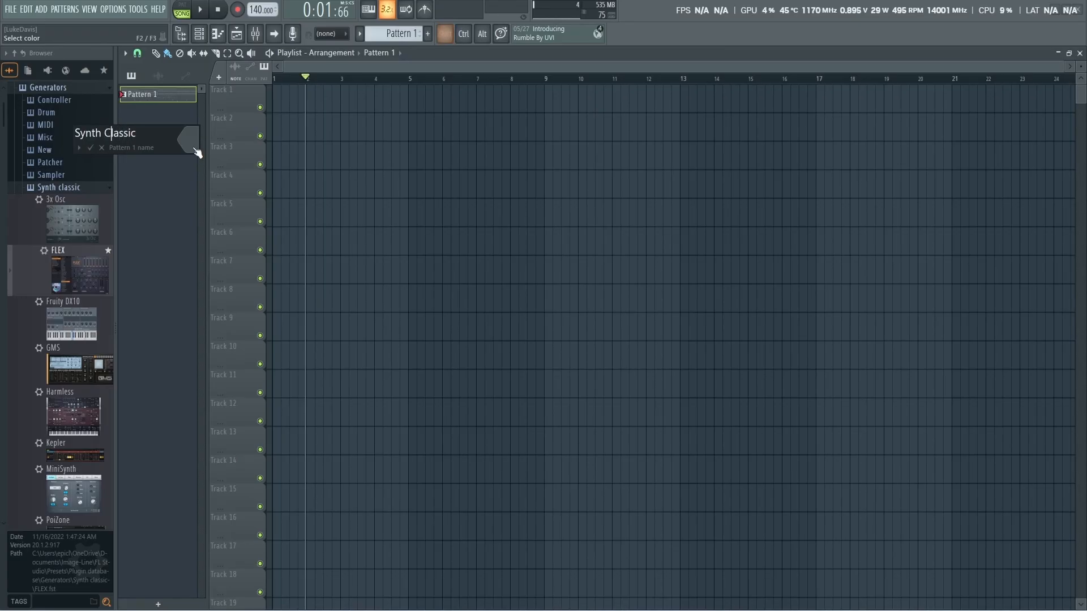
Set the pattern's colour to brown #762928 and apply the new name and colour.
{"action": "left_click", "coordinate": [195, 150]}
{"action": "key", "text": "Escape"}
{"action": "left_click", "coordinate": [195, 149]}
{"action": "left_click", "coordinate": [284, 202]}
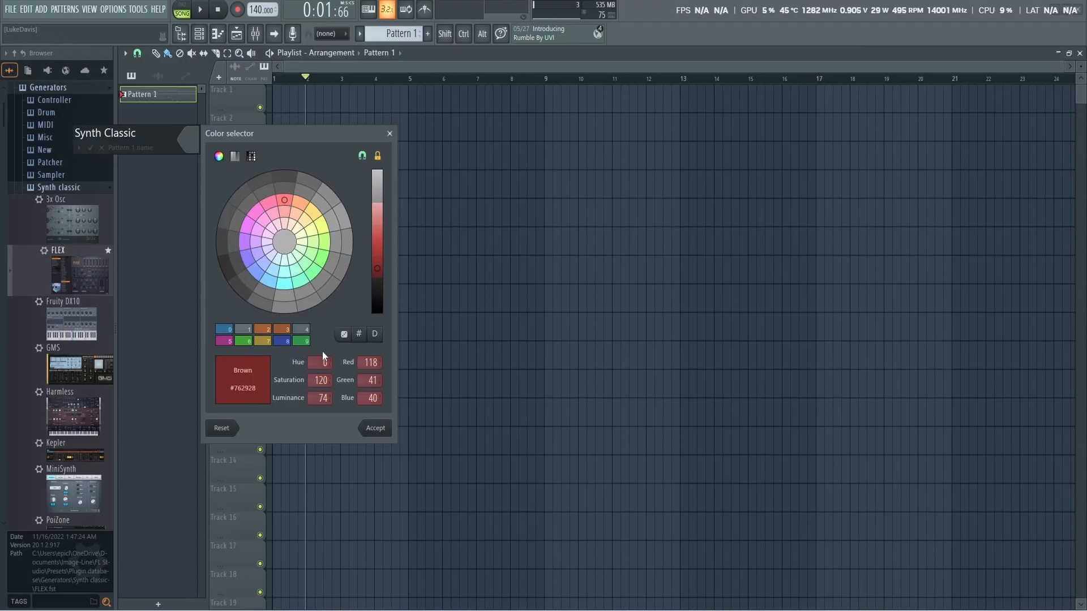
{"action": "left_click", "coordinate": [375, 429]}
{"action": "left_click", "coordinate": [90, 149]}
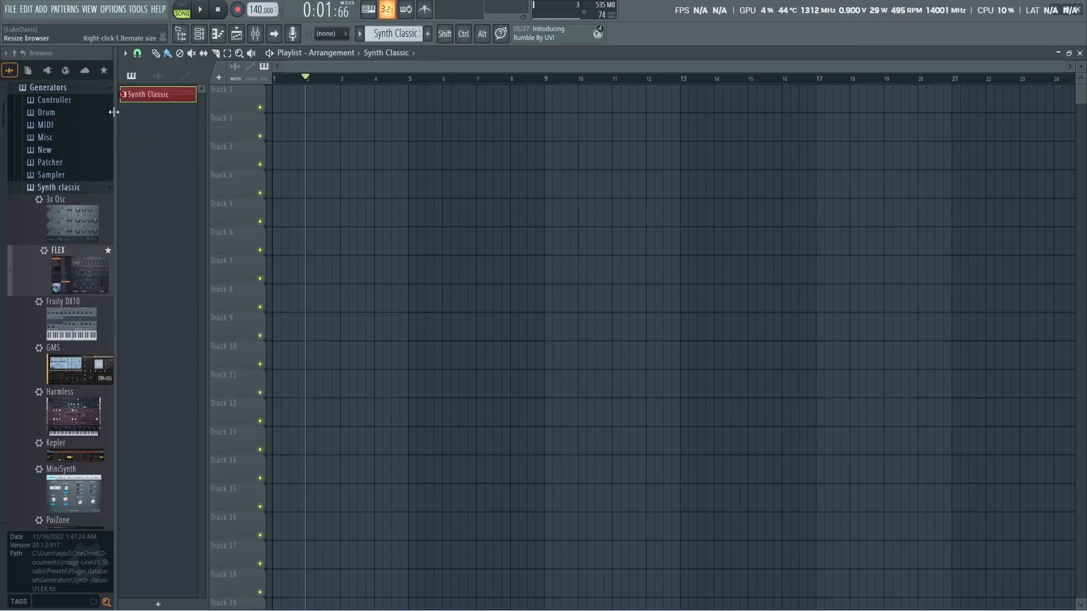
Place the Synth Classic pattern on Track 1 and move the clip to start at bar 1.
{"action": "left_click", "coordinate": [343, 110]}
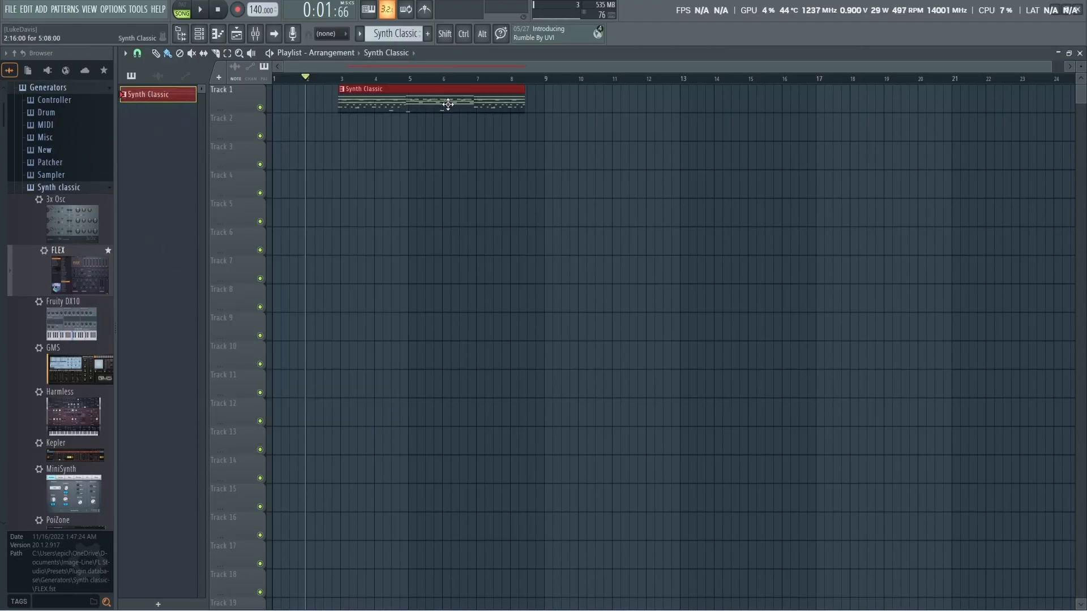
{"action": "left_click_drag", "start_coordinate": [447, 104], "coordinate": [349, 102]}
{"action": "scroll", "coordinate": [380, 36], "scroll_direction": "up", "scroll_amount": 1}
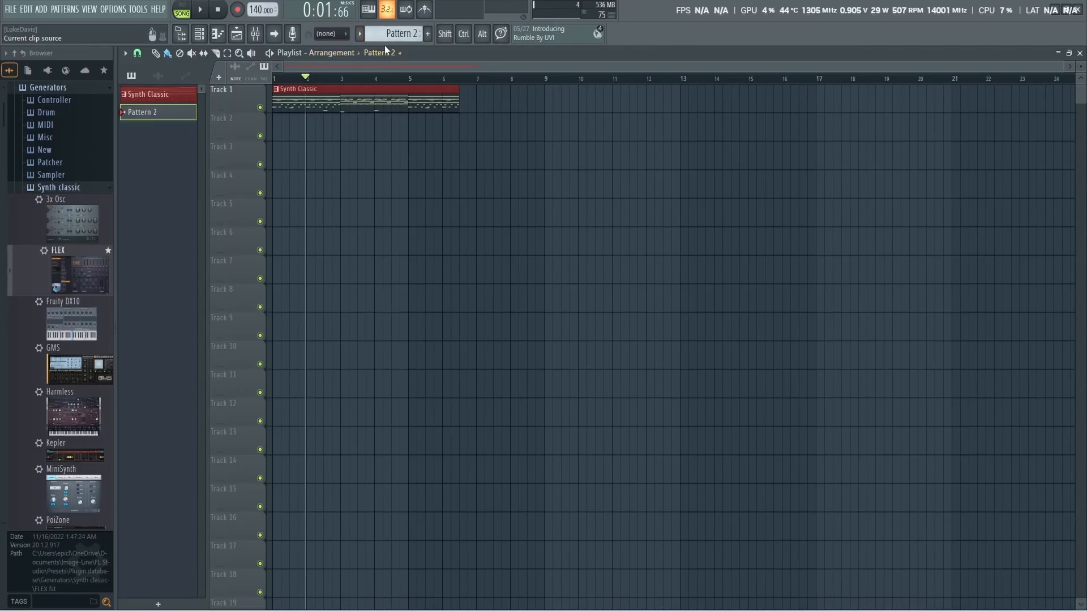
{"action": "scroll", "coordinate": [403, 33], "scroll_direction": "down", "scroll_amount": 1}
Clone the Synth Classic pattern and look over the copy's notes in the Piano roll.
{"action": "right_click", "coordinate": [172, 101]}
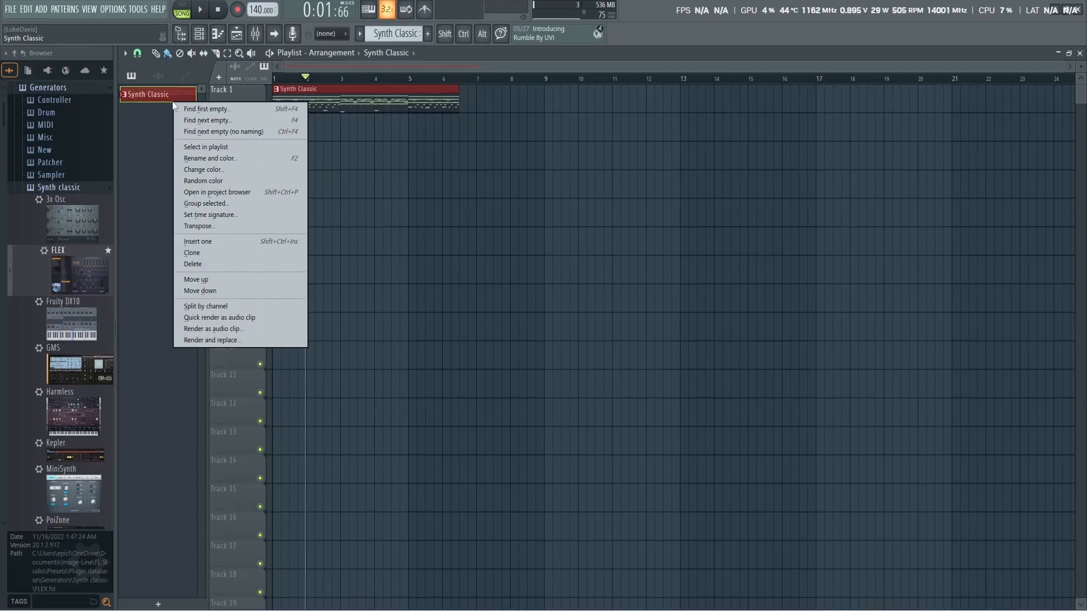
{"action": "left_click", "coordinate": [199, 252]}
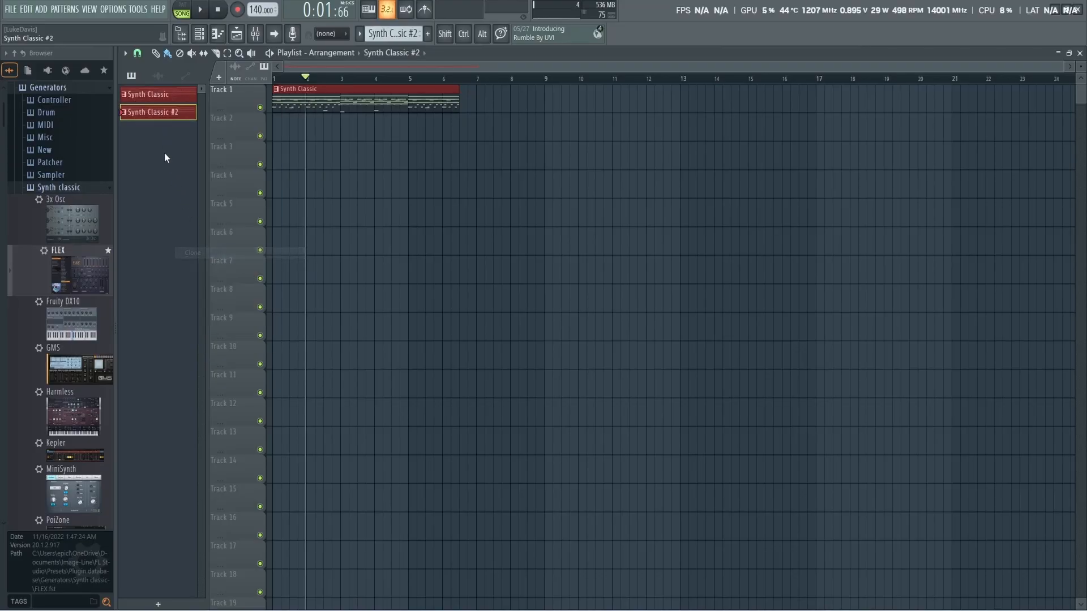
{"action": "double_click", "coordinate": [161, 116]}
{"action": "scroll", "coordinate": [163, 214], "scroll_direction": "up", "scroll_amount": 2}
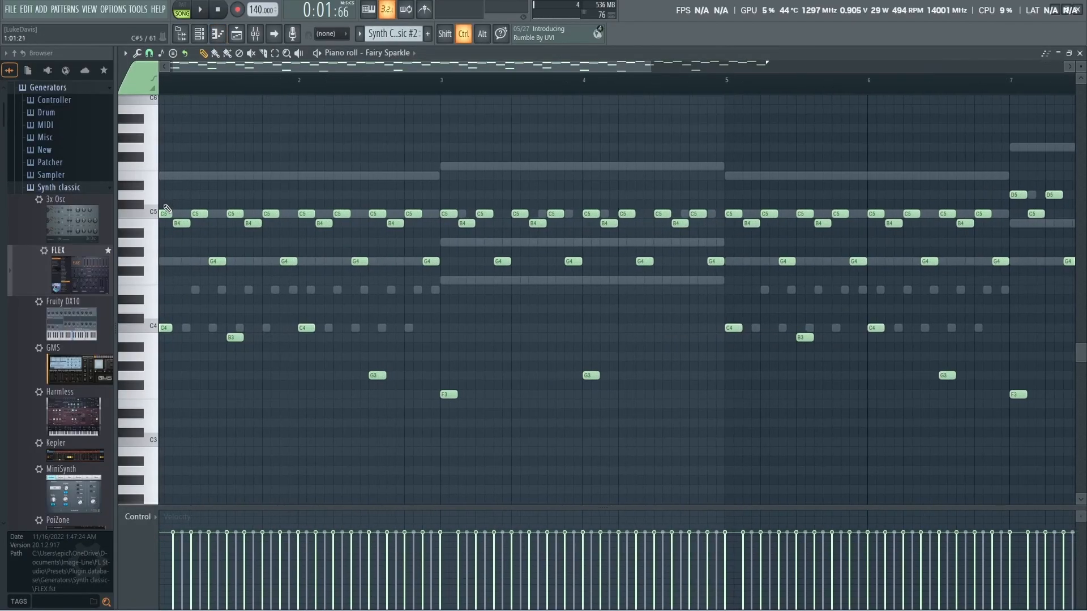
{"action": "scroll", "coordinate": [162, 214], "scroll_direction": "down", "scroll_amount": 2}
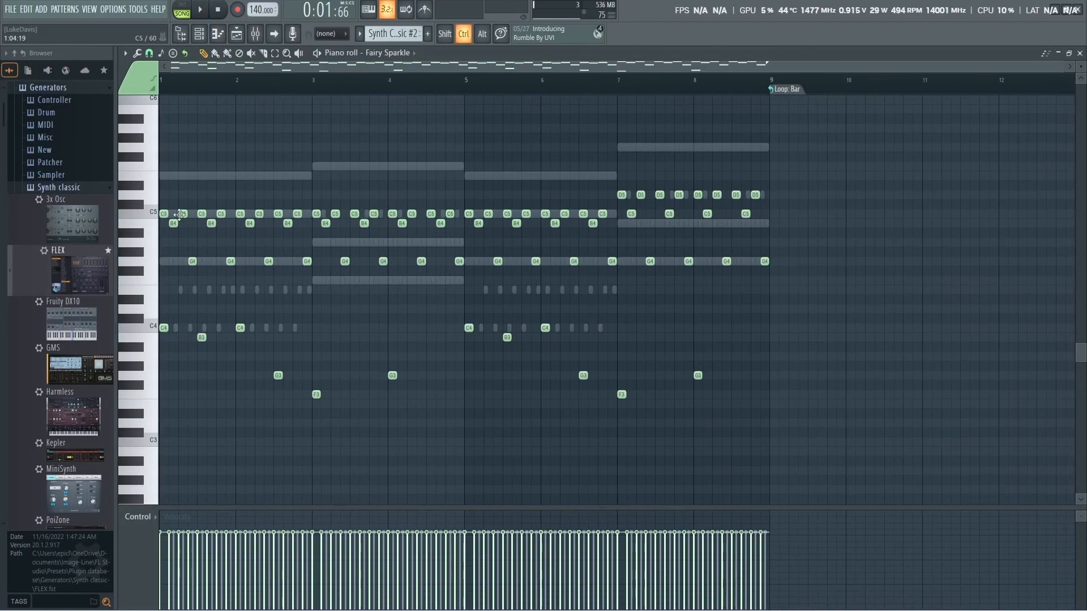
Delete the cloned Synth Classic #2 pattern.
{"action": "left_click", "coordinate": [1080, 53]}
{"action": "right_click", "coordinate": [155, 123]}
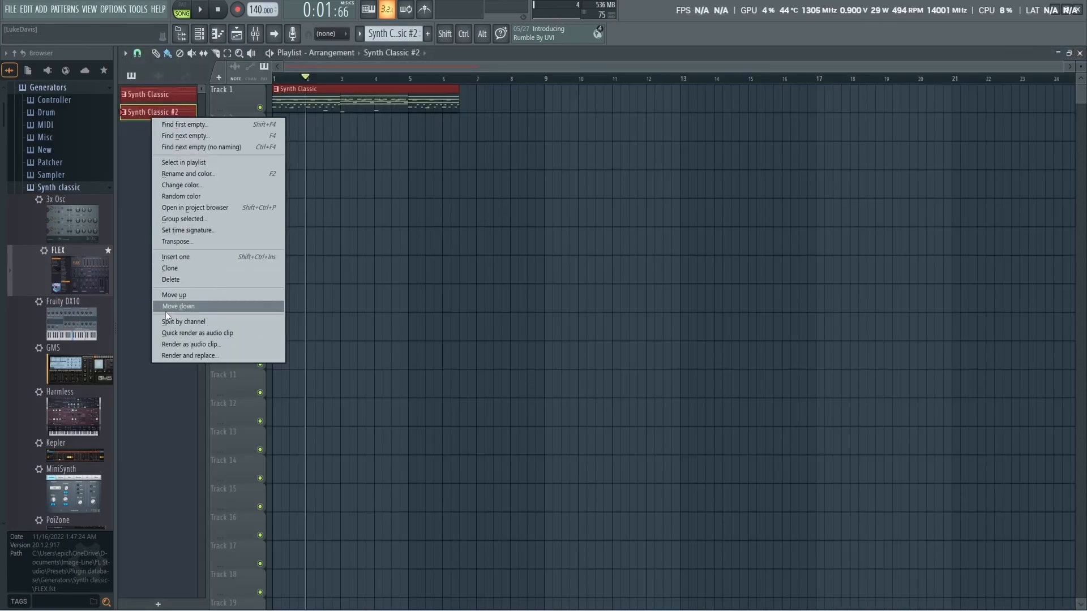
{"action": "left_click", "coordinate": [172, 281]}
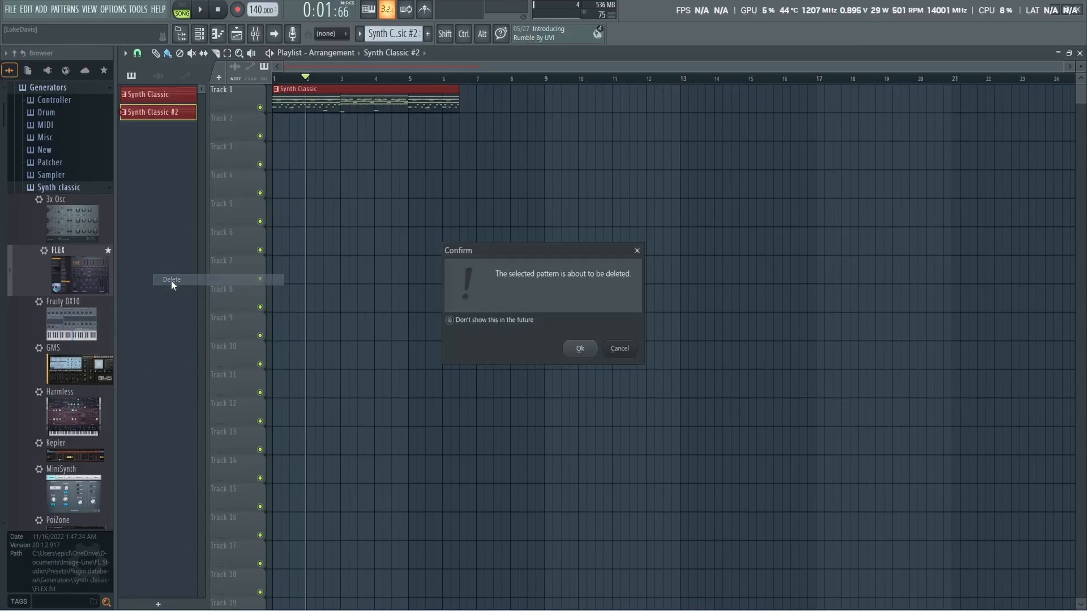
{"action": "left_click", "coordinate": [580, 348]}
Split the Synth Classic pattern by channel.
{"action": "right_click", "coordinate": [143, 96]}
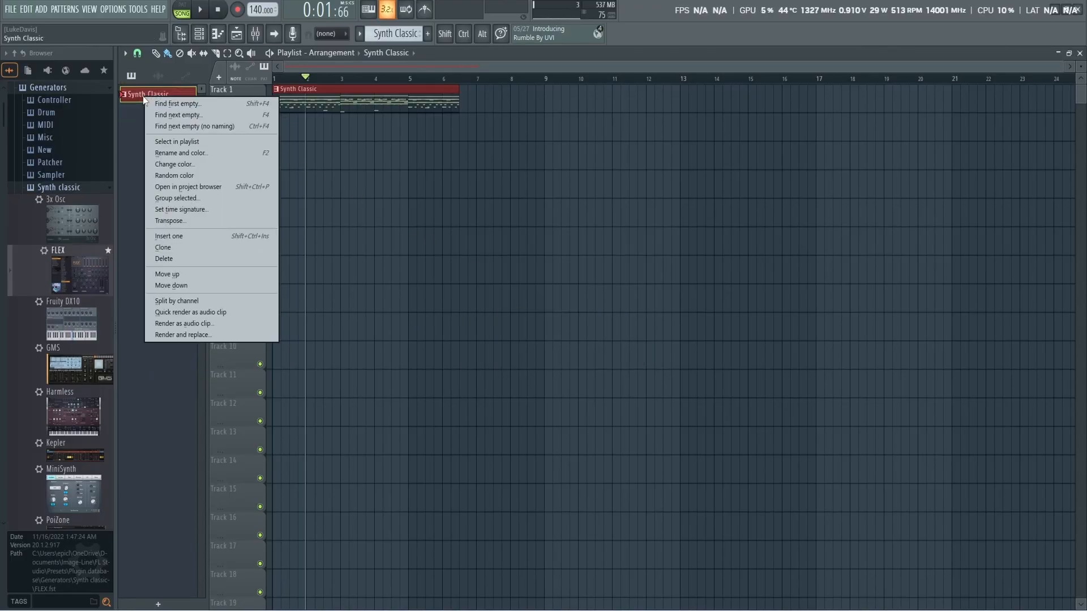
{"action": "left_click", "coordinate": [174, 300]}
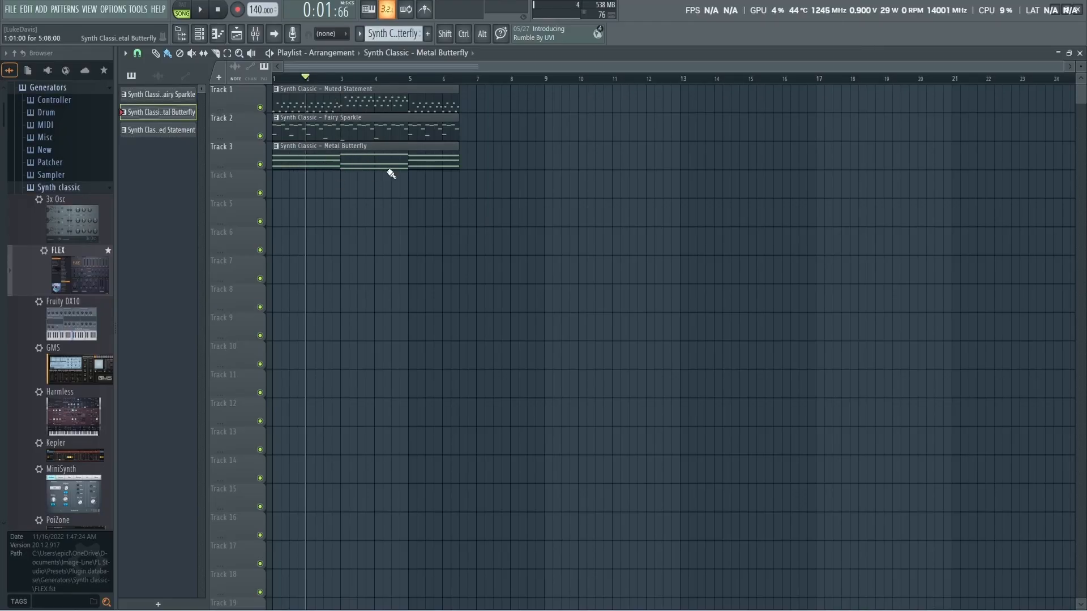
Move the Muted Statement clip to Track 4 and shift it and the Fairy Sparkle clip to start where the Metal Butterfly clip ends.
{"action": "scroll", "coordinate": [476, 204], "scroll_direction": "up", "scroll_amount": 2}
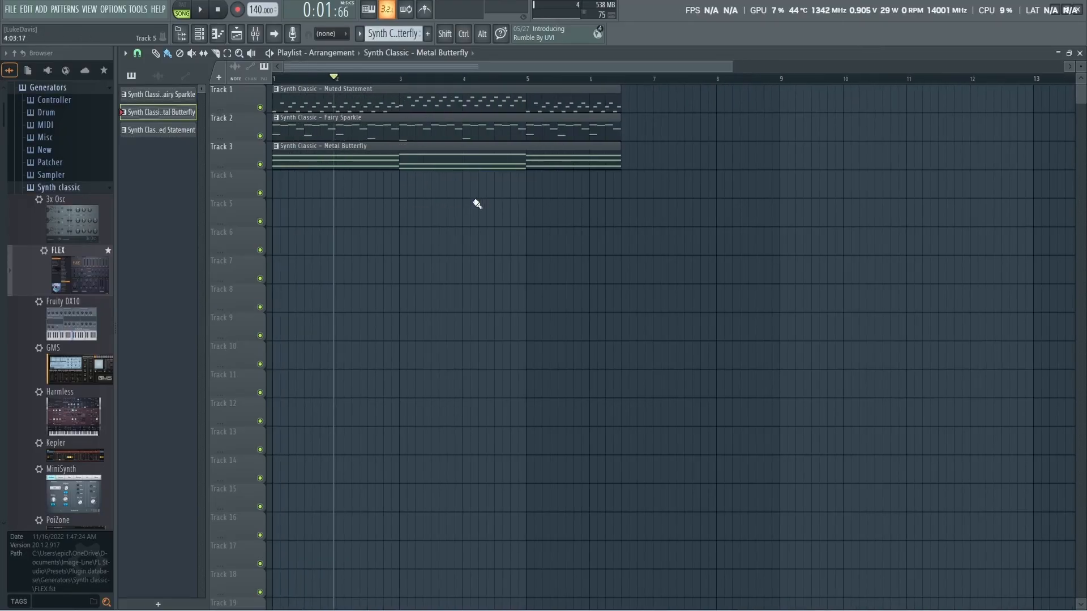
{"action": "left_click", "coordinate": [274, 75]}
{"action": "left_click_drag", "start_coordinate": [297, 104], "coordinate": [301, 187]}
{"action": "left_click_drag", "start_coordinate": [325, 129], "coordinate": [669, 129]}
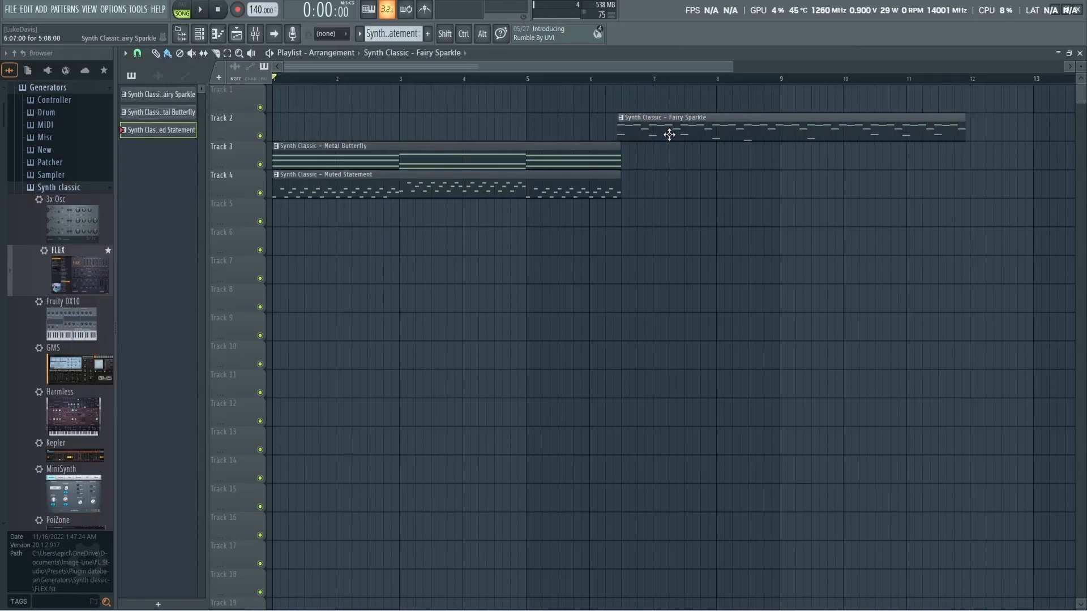
{"action": "scroll", "coordinate": [429, 157], "scroll_direction": "down", "scroll_amount": 2}
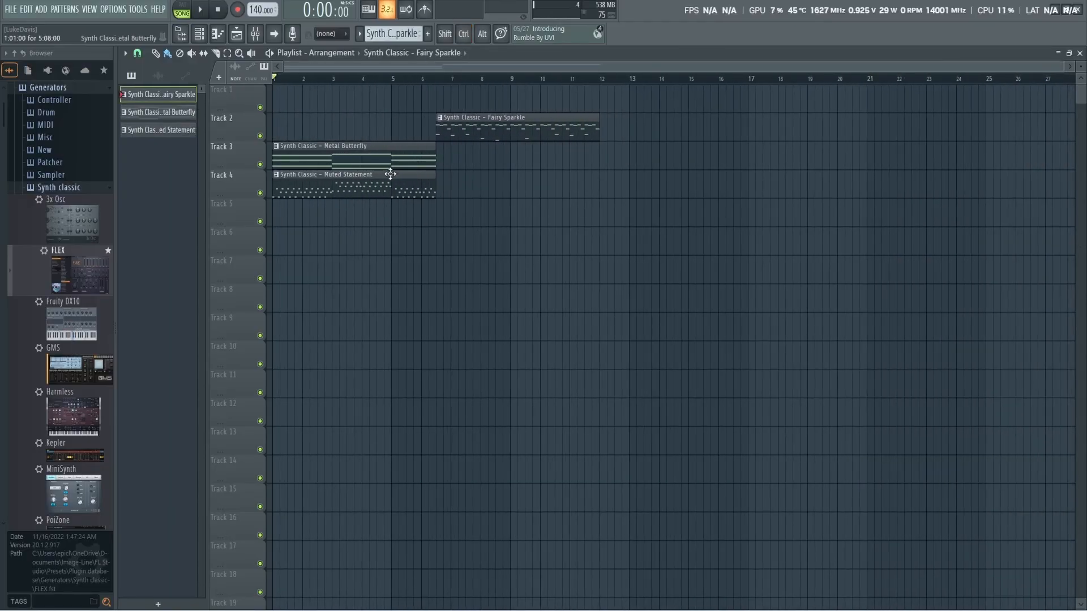
{"action": "left_click_drag", "start_coordinate": [345, 187], "coordinate": [502, 181]}
Extend the arrangement with second Metal Butterfly and Fairy Sparkle clips, and move Muted Statement to start after the second Metal Butterfly clip.
{"action": "left_click", "coordinate": [206, 7]}
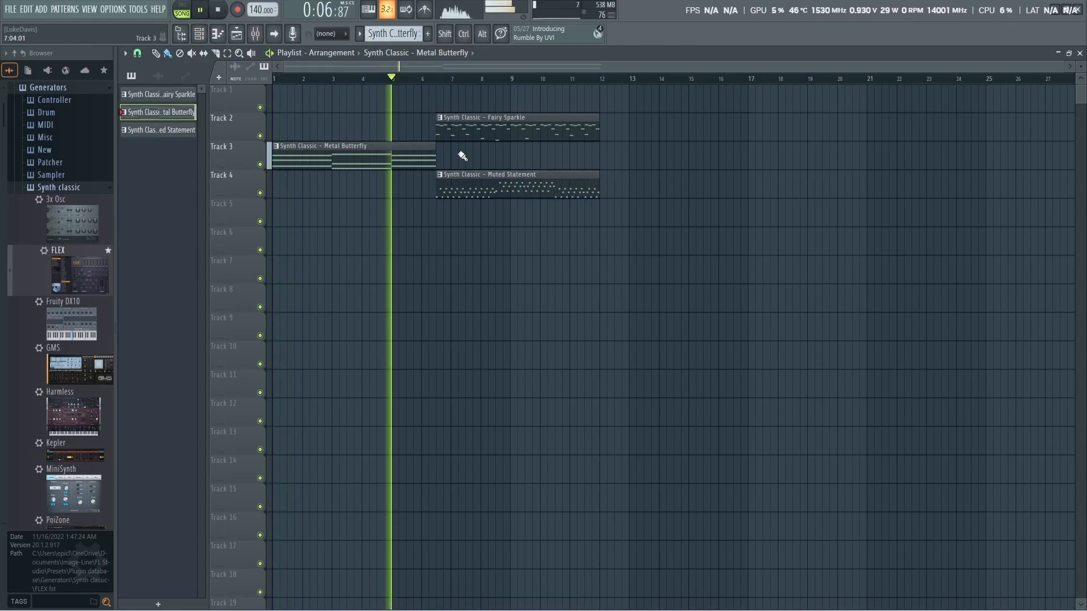
{"action": "scroll", "coordinate": [462, 156], "scroll_direction": "up", "scroll_amount": 3}
{"action": "left_click", "coordinate": [444, 152]}
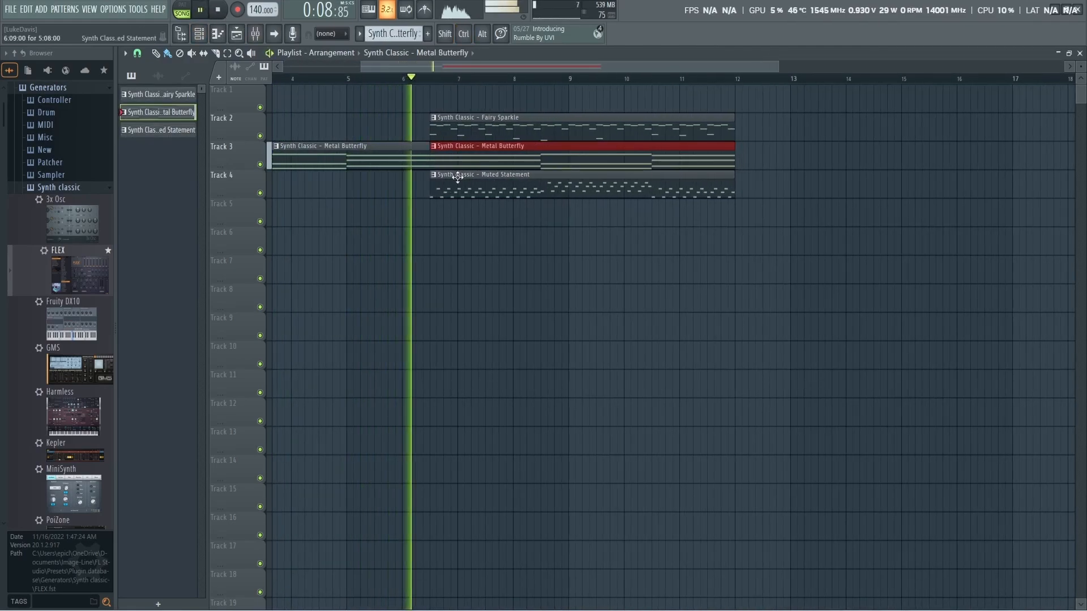
{"action": "left_click_drag", "start_coordinate": [458, 177], "coordinate": [753, 182]}
{"action": "scroll", "coordinate": [756, 187], "scroll_direction": "down", "scroll_amount": 2}
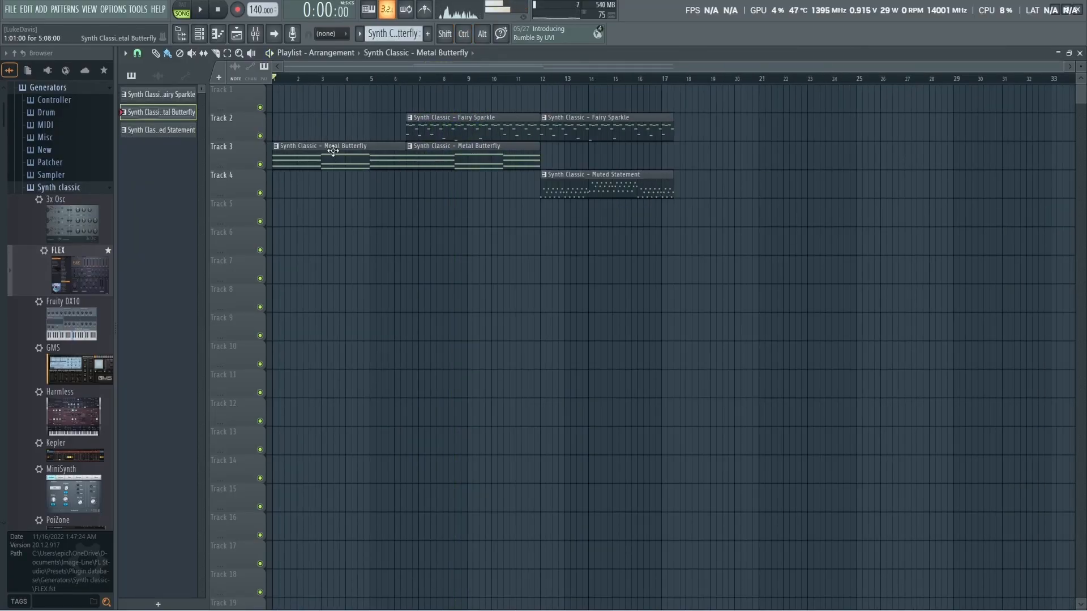
Open the Channel rack and reset the Metal Butterfly channel's volume.
{"action": "left_click", "coordinate": [199, 33]}
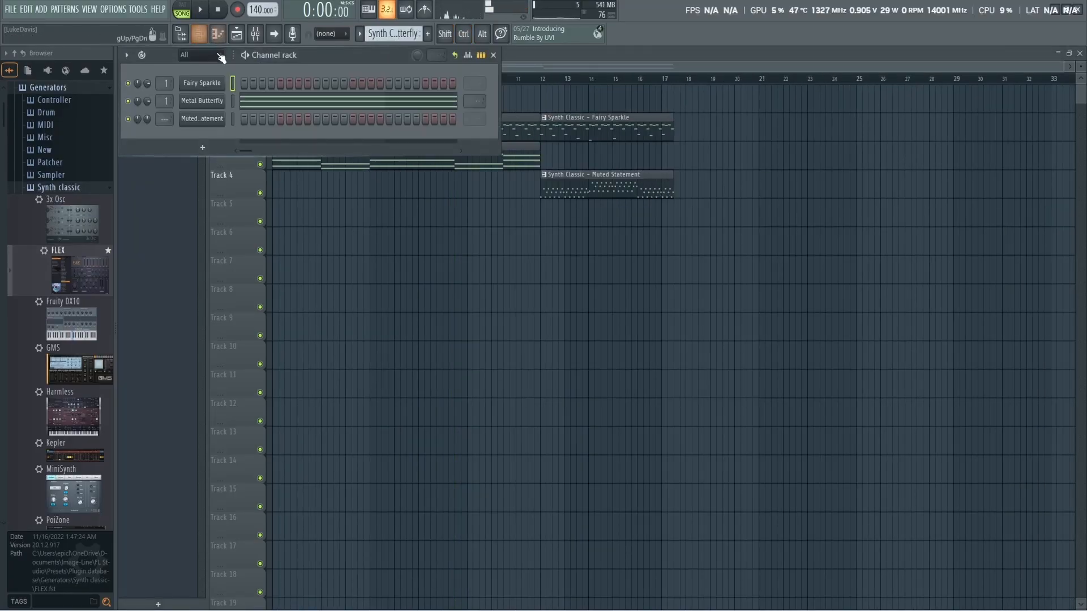
{"action": "right_click", "coordinate": [147, 103]}
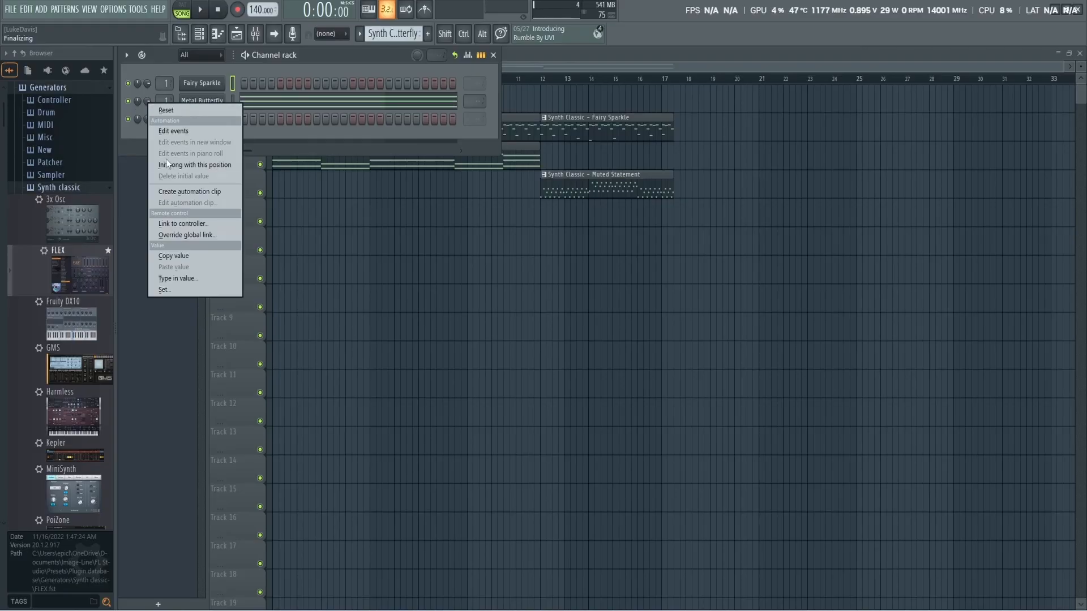
{"action": "left_click", "coordinate": [163, 109]}
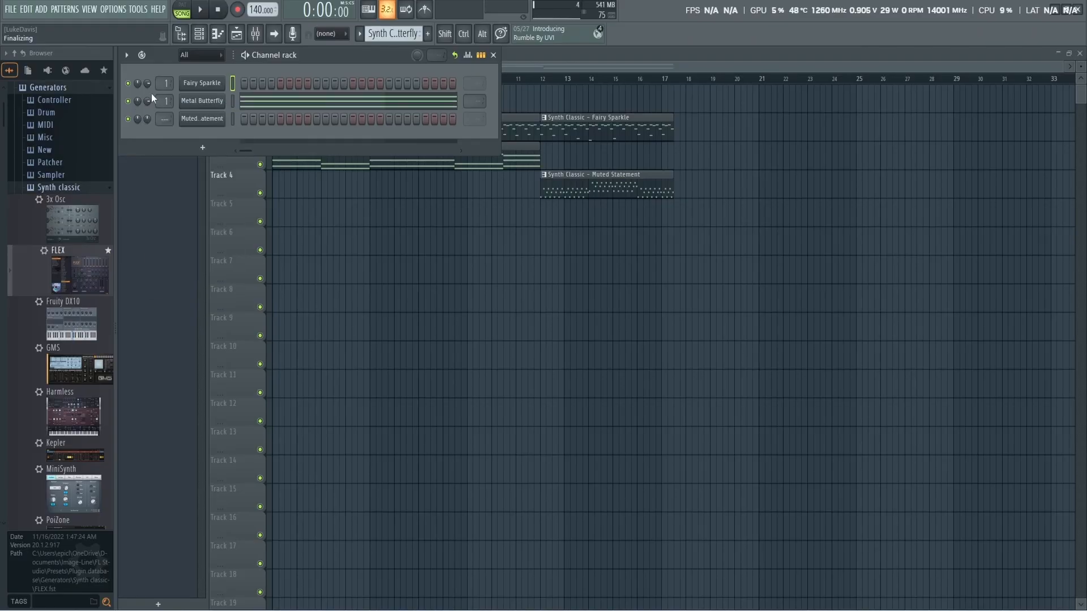
{"action": "right_click", "coordinate": [328, 197]}
Sweep the Metal Butterfly channel's panning to 100% right and back during playback.
{"action": "left_click", "coordinate": [217, 34]}
{"action": "left_click", "coordinate": [202, 9]}
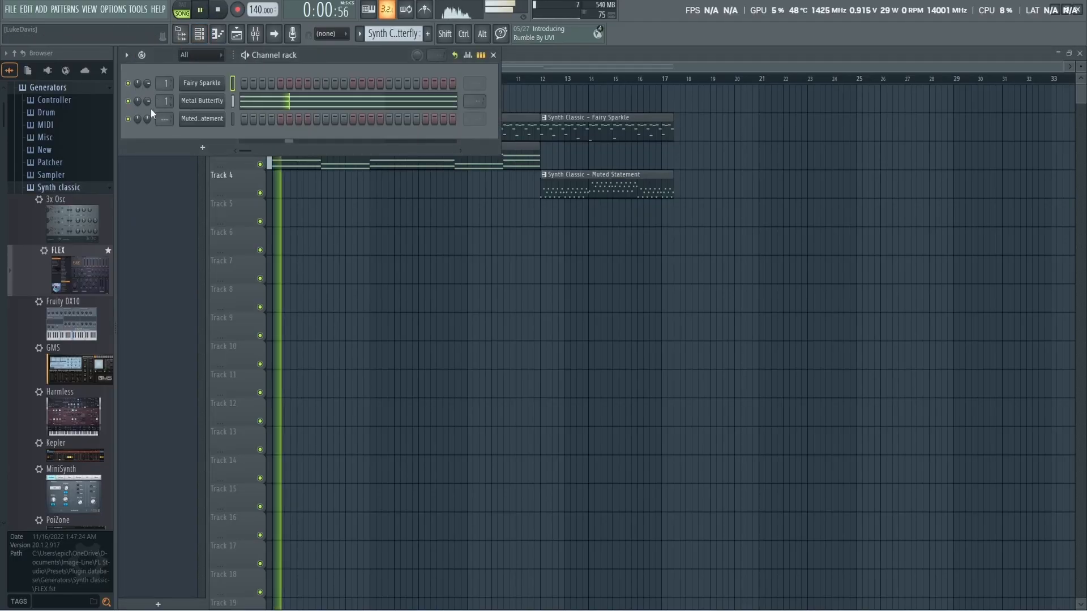
{"action": "left_click_drag", "start_coordinate": [138, 101], "coordinate": [137, 48]}
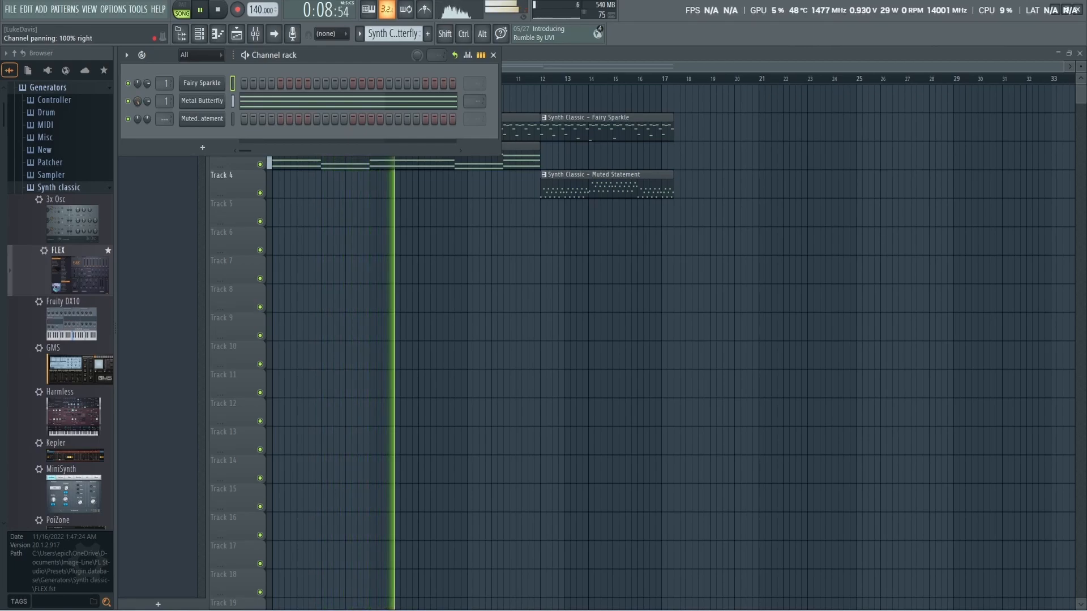
{"action": "left_click_drag", "start_coordinate": [138, 48], "coordinate": [138, 101]}
{"action": "left_click", "coordinate": [219, 11]}
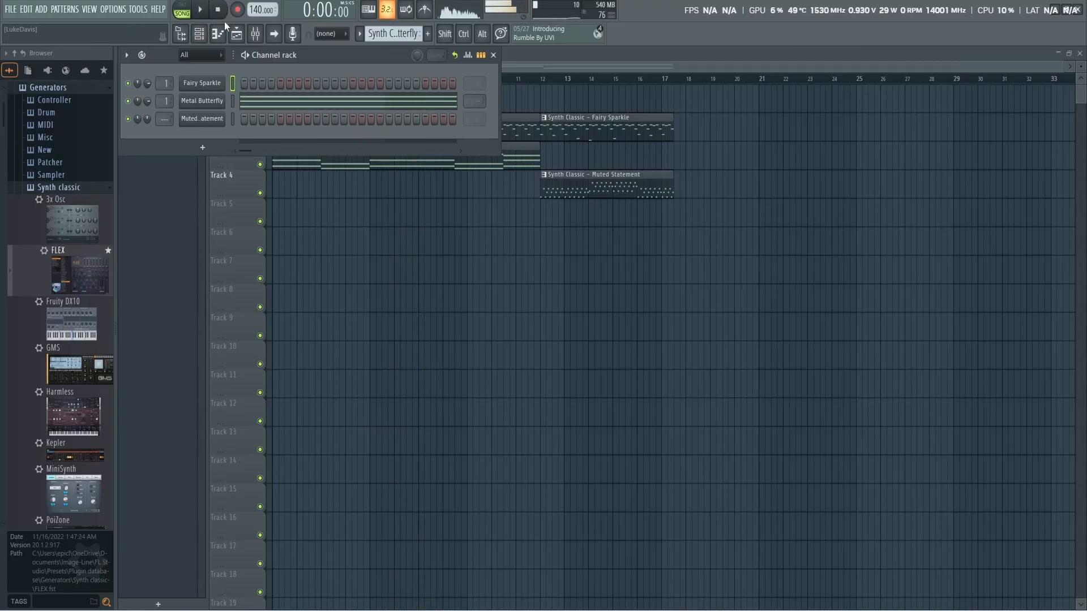
Create an automation clip for the Metal Butterfly channel volume and move it to Track 5.
{"action": "right_click", "coordinate": [146, 103]}
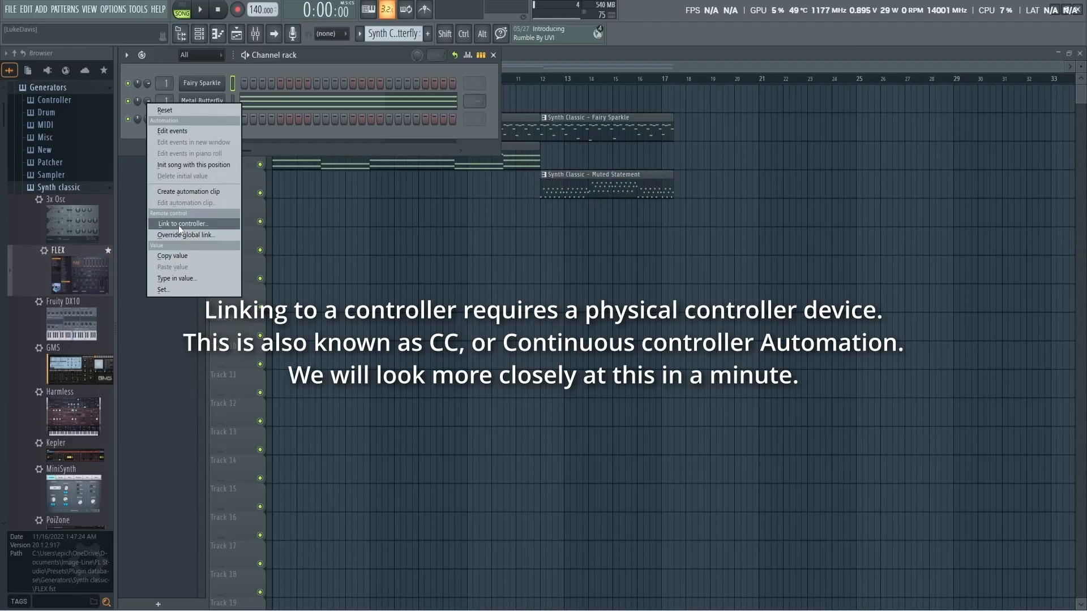
{"action": "left_click", "coordinate": [188, 193]}
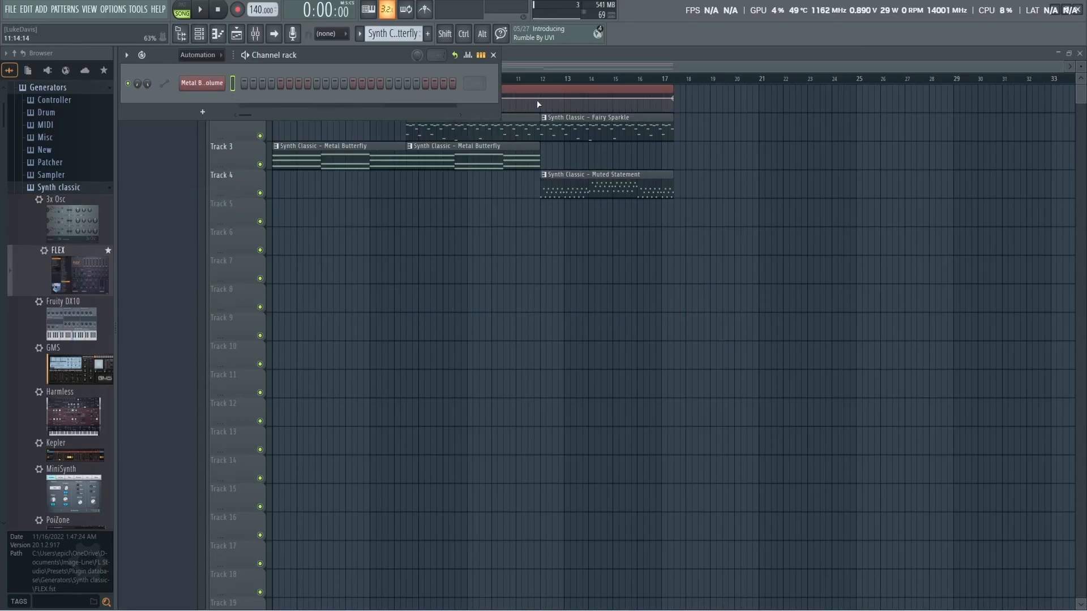
{"action": "left_click", "coordinate": [492, 55]}
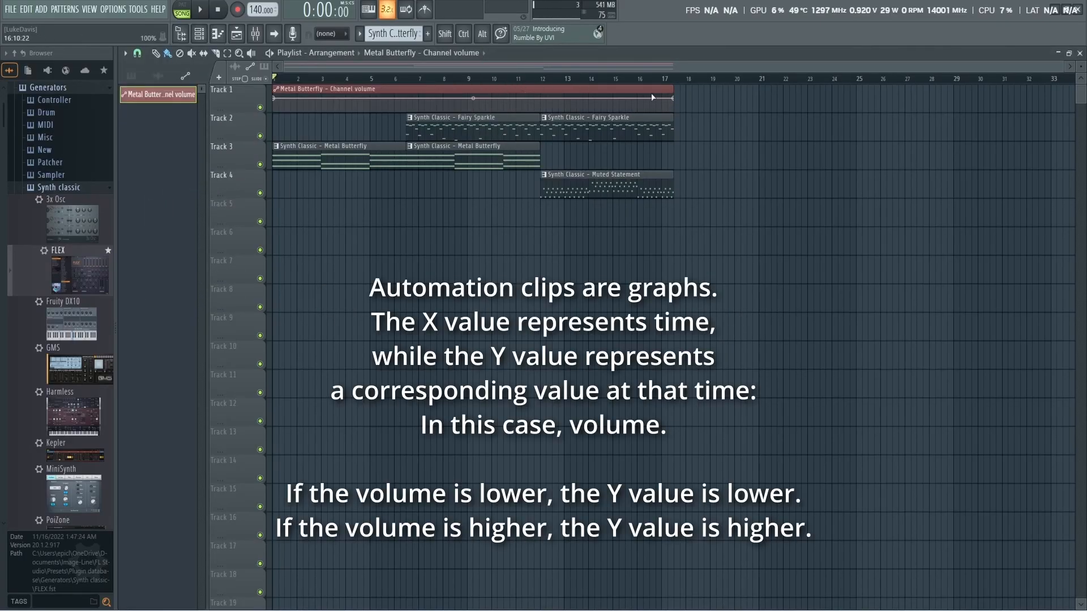
{"action": "left_click_drag", "start_coordinate": [566, 87], "coordinate": [597, 203]}
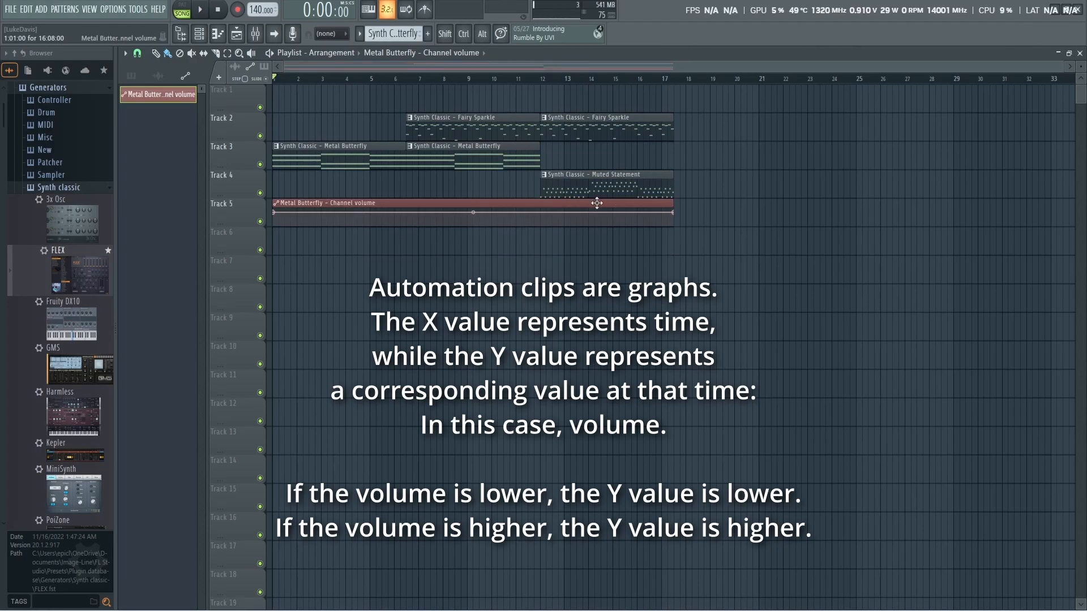
Add a control point to the volume automation where the second Metal Butterfly clip ends and lower it to about -41.6 dB.
{"action": "scroll", "coordinate": [542, 213], "scroll_direction": "up", "scroll_amount": 3}
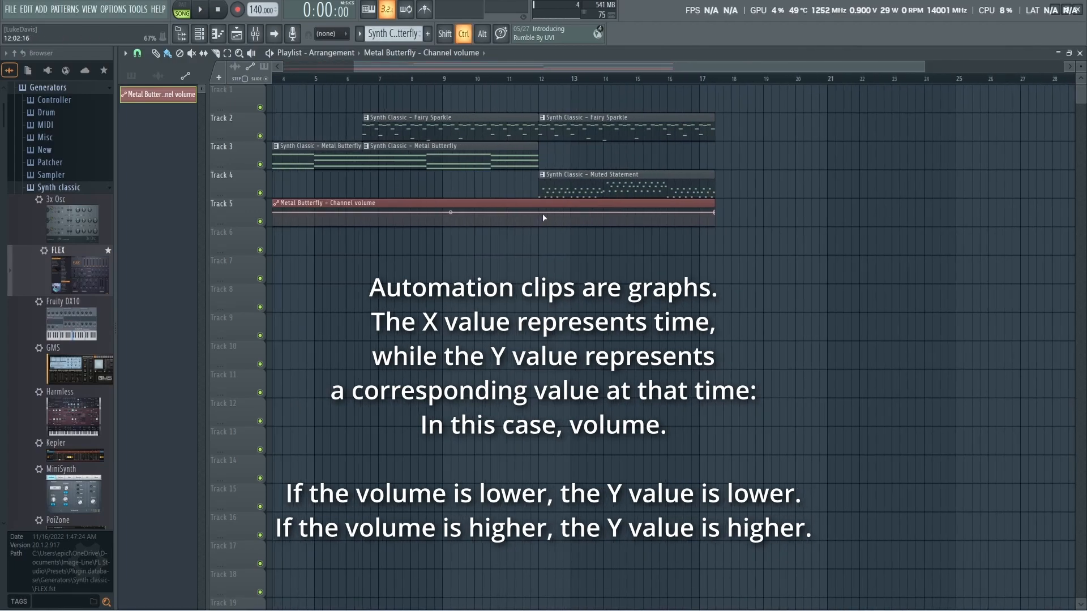
{"action": "right_click", "coordinate": [537, 216]}
{"action": "left_click_drag", "start_coordinate": [538, 218], "coordinate": [539, 223]}
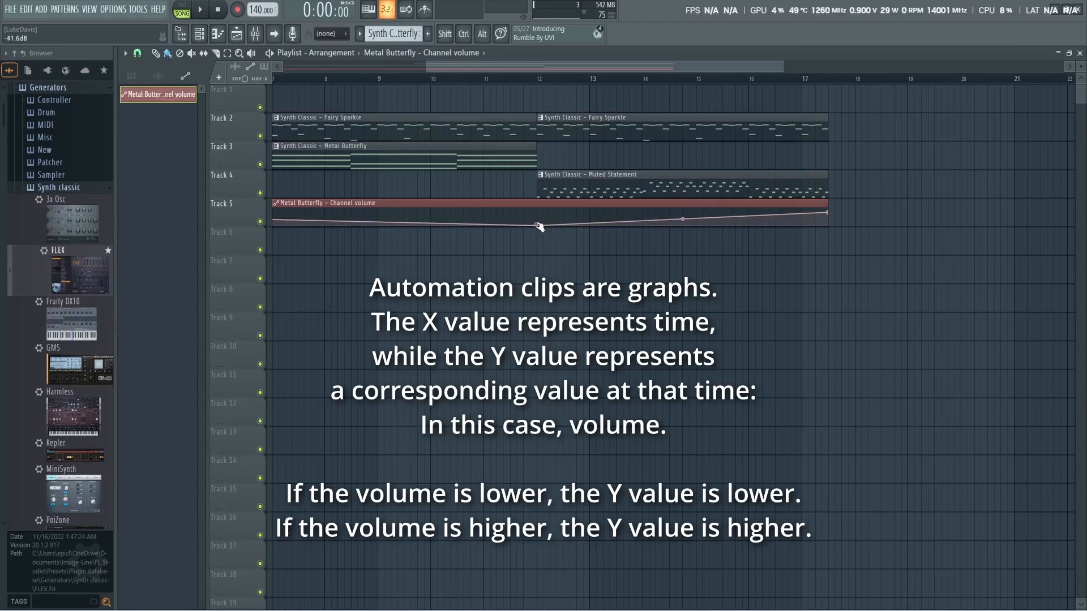
Place a third Metal Butterfly clip on Track 3 directly after the second one.
{"action": "left_click", "coordinate": [524, 166]}
{"action": "left_click", "coordinate": [555, 161]}
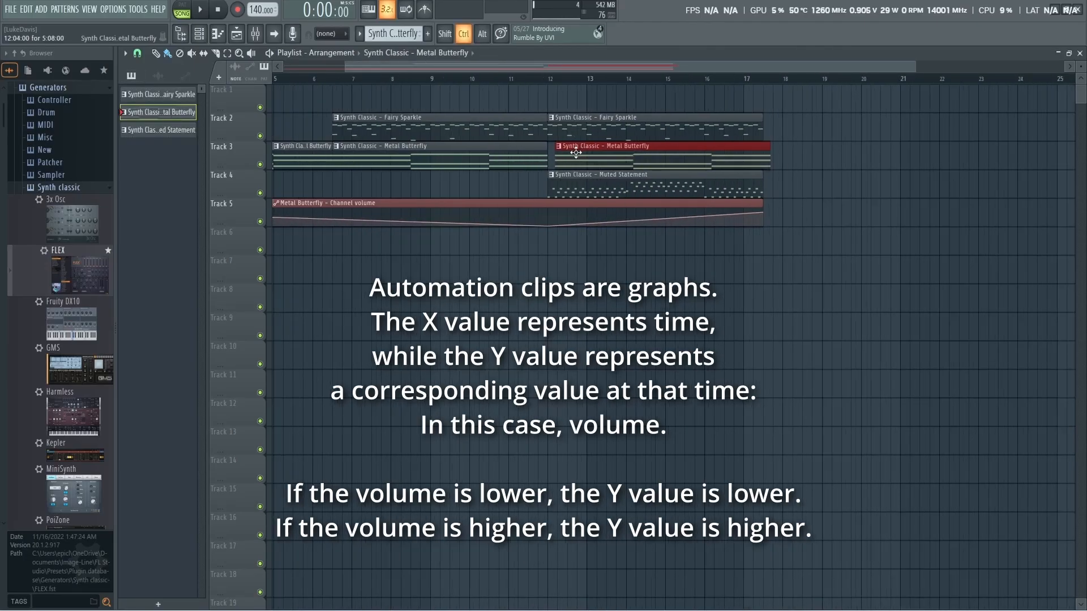
{"action": "scroll", "coordinate": [568, 159], "scroll_direction": "down", "scroll_amount": 2}
{"action": "scroll", "coordinate": [764, 158], "scroll_direction": "down", "scroll_amount": 2}
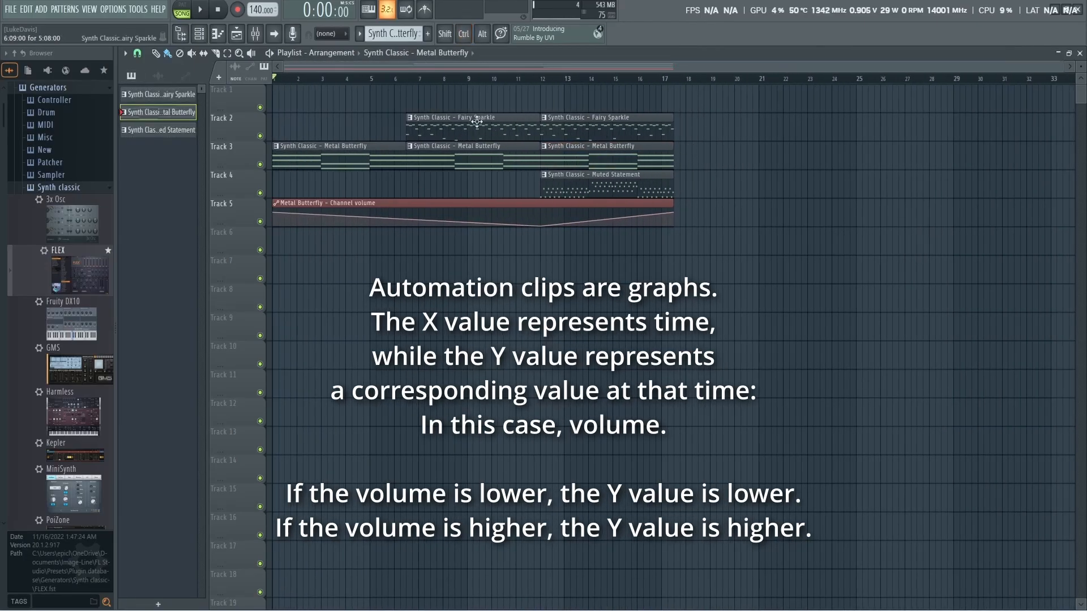
Play the song and bend both volume automation segments into a gradual fade-out followed by a late, steep fade-in.
{"action": "left_click", "coordinate": [200, 9]}
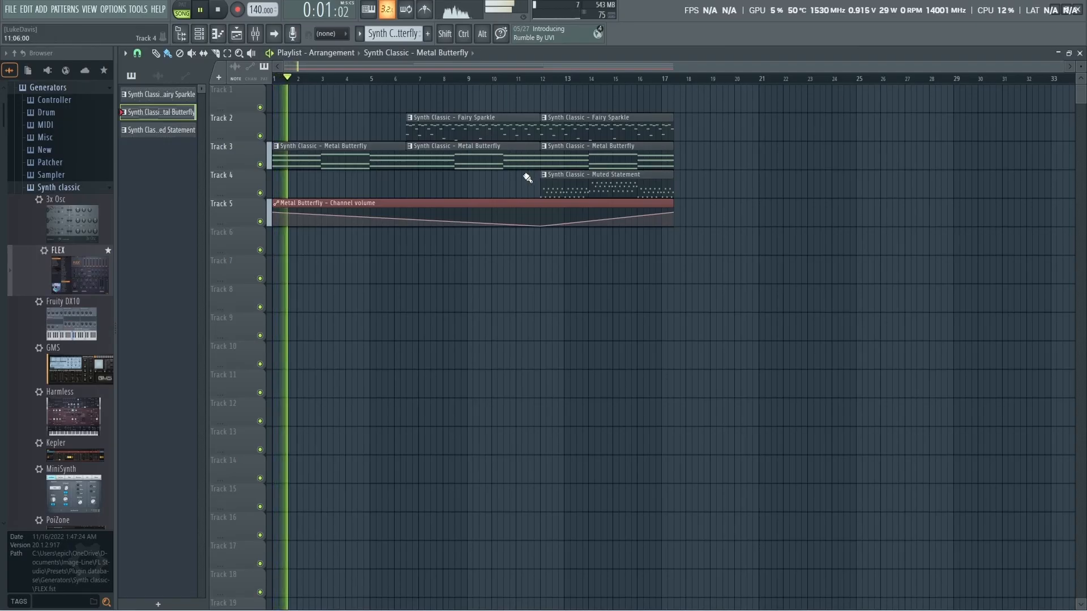
{"action": "left_click_drag", "start_coordinate": [607, 221], "coordinate": [607, 226]}
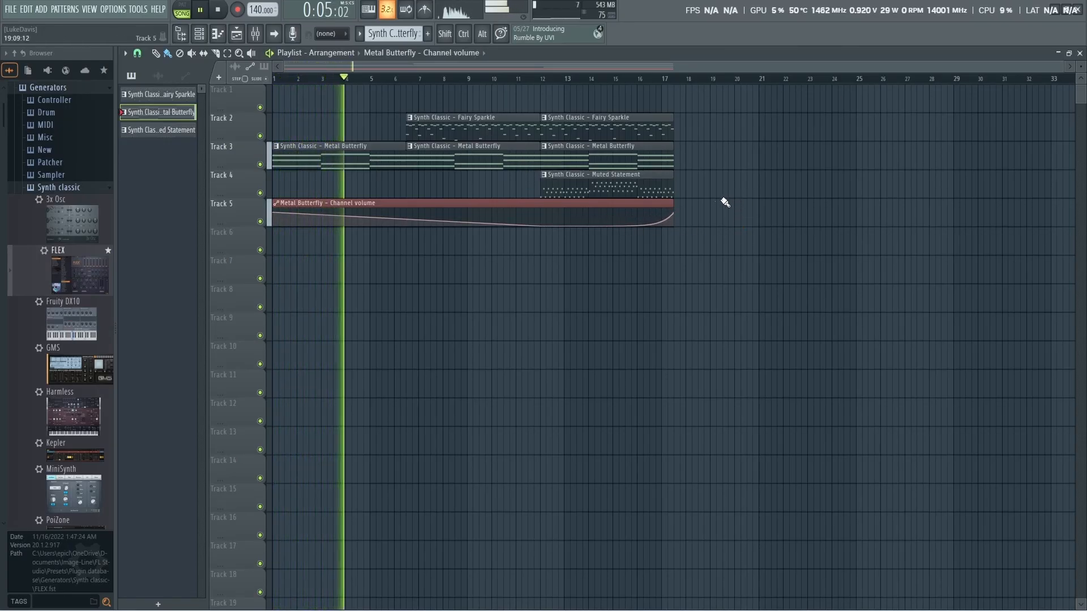
{"action": "left_click_drag", "start_coordinate": [407, 219], "coordinate": [406, 216]}
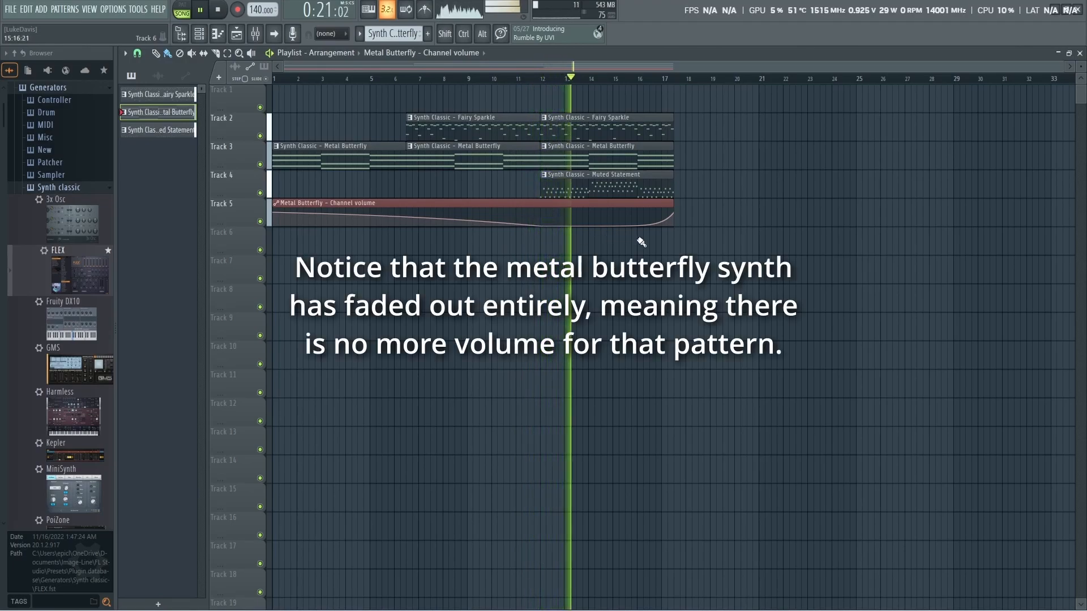
Raise the volume automation's last control point to about -0.8 dB and listen to the fade-in before stopping playback.
{"action": "scroll", "coordinate": [676, 218], "scroll_direction": "up", "scroll_amount": 2}
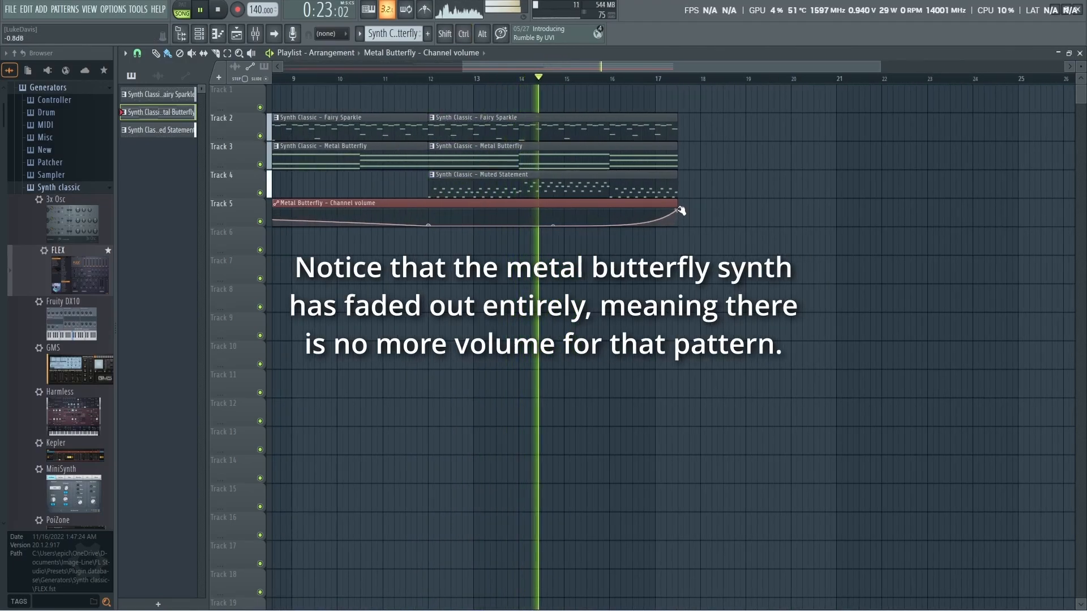
{"action": "scroll", "coordinate": [711, 208], "scroll_direction": "down", "scroll_amount": 2}
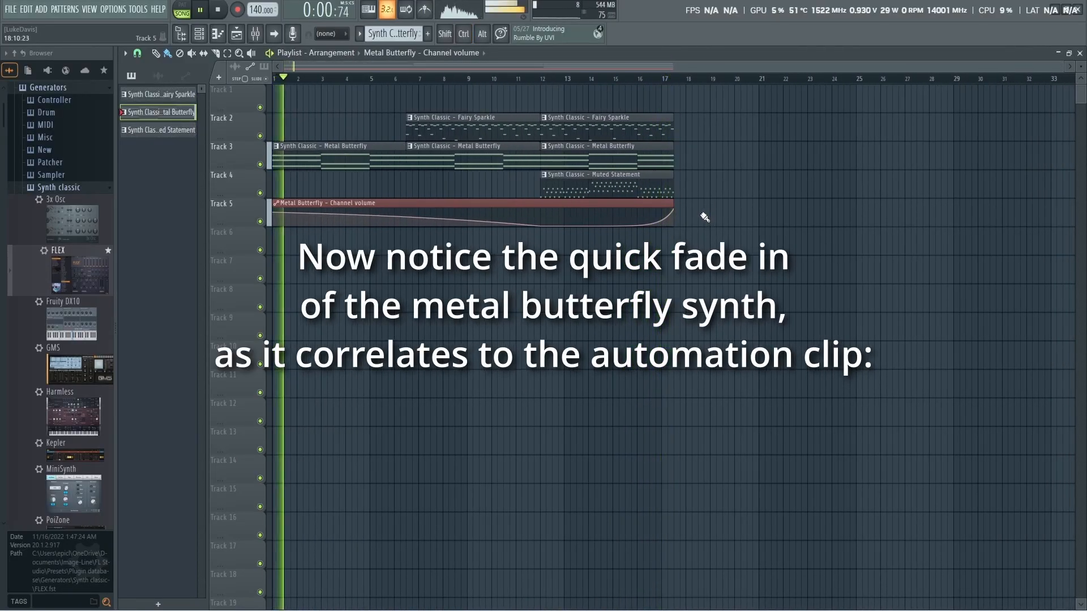
{"action": "left_click", "coordinate": [218, 10]}
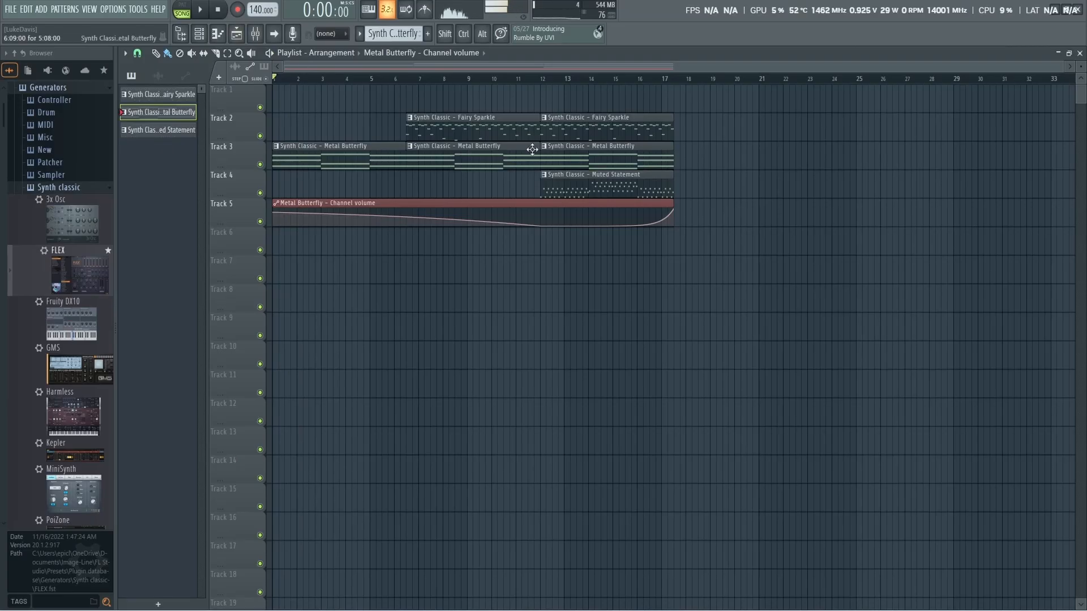
Link the Fairy Sparkle channel's volume to a physical controller from the Channel rack.
{"action": "key", "text": "F6"}
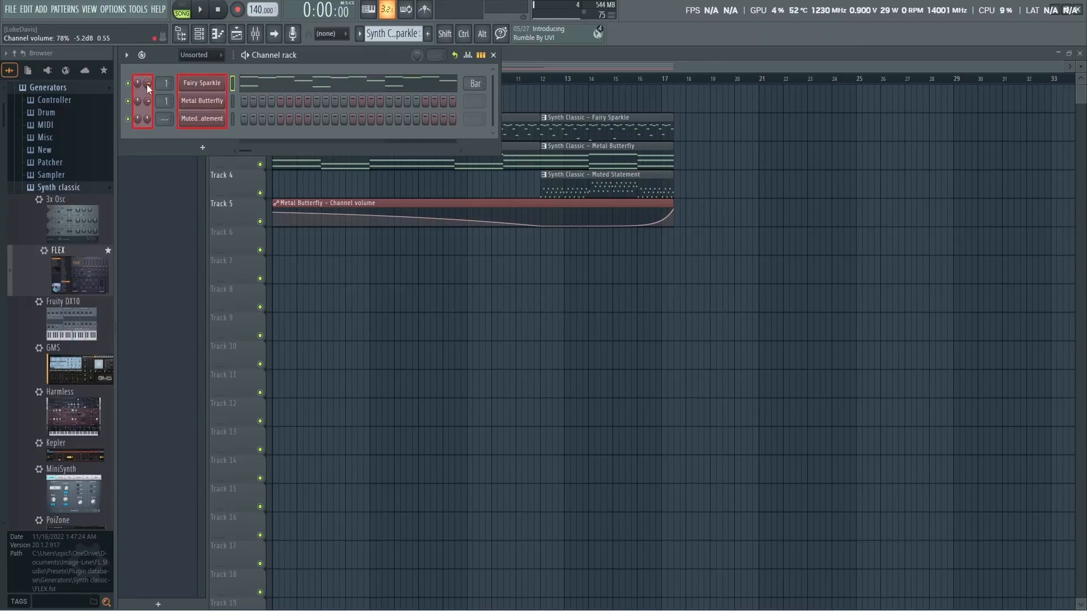
{"action": "right_click", "coordinate": [203, 82]}
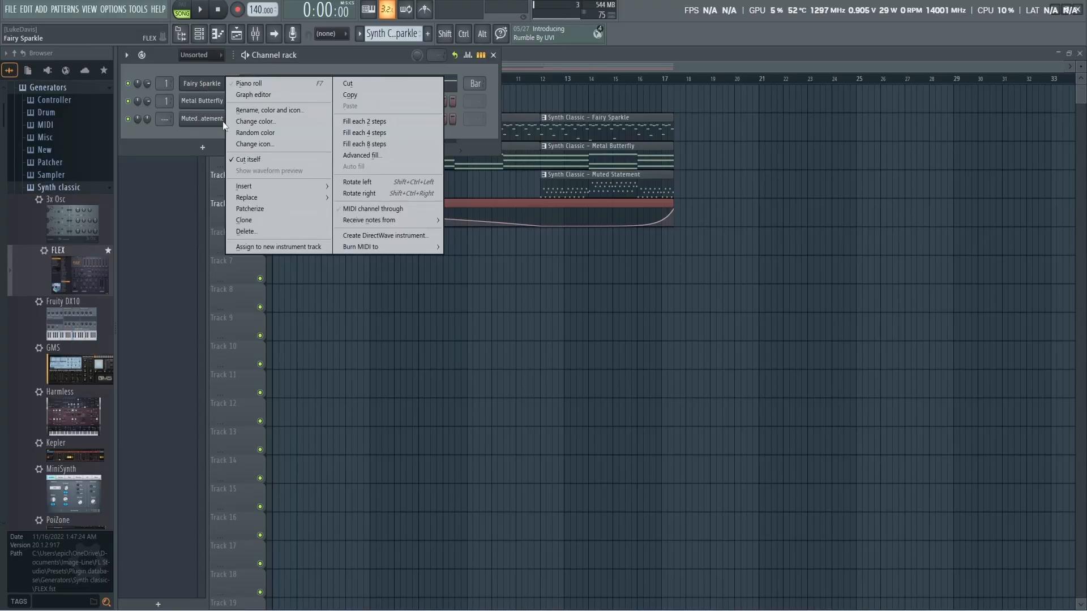
{"action": "left_click", "coordinate": [147, 83]}
{"action": "right_click", "coordinate": [147, 83]}
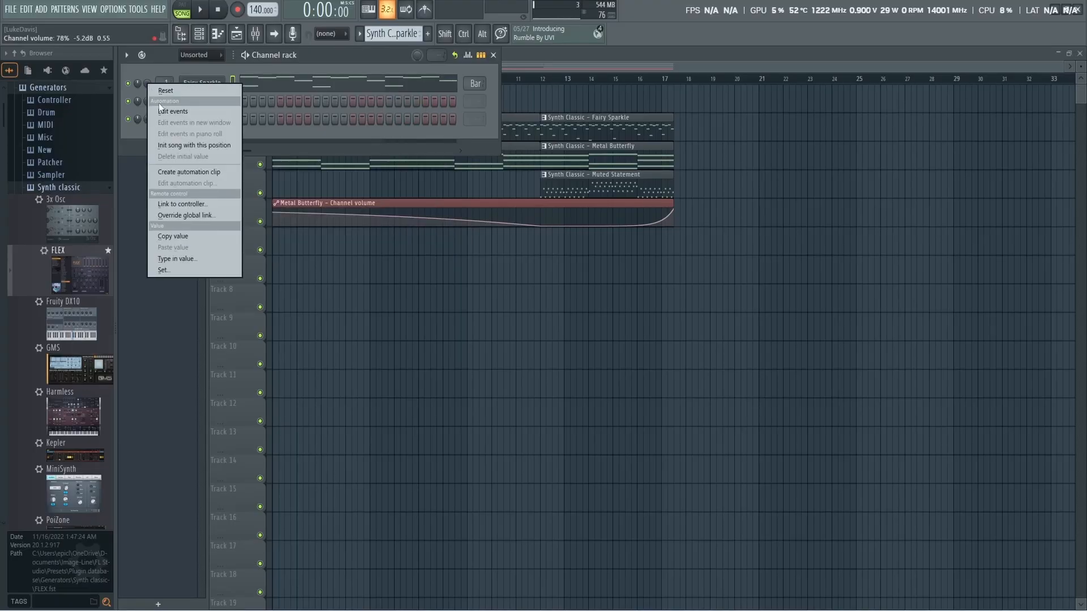
{"action": "left_click", "coordinate": [175, 203]}
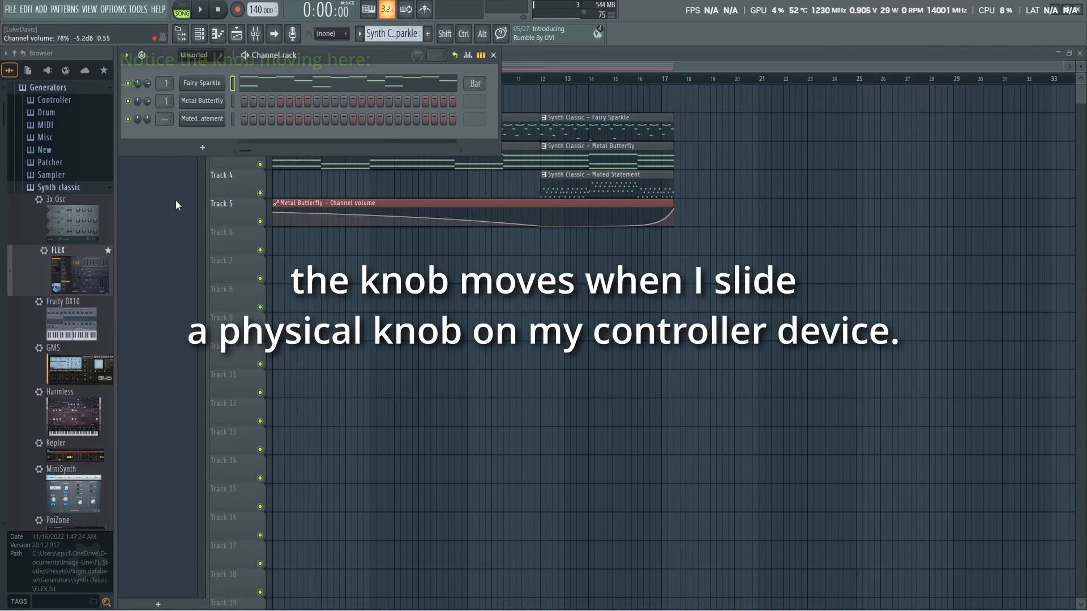
Check that automation and notes are enabled in the recording filter, arm recording and select the Fairy Sparkle pattern in the Playlist.
{"action": "right_click", "coordinate": [238, 10]}
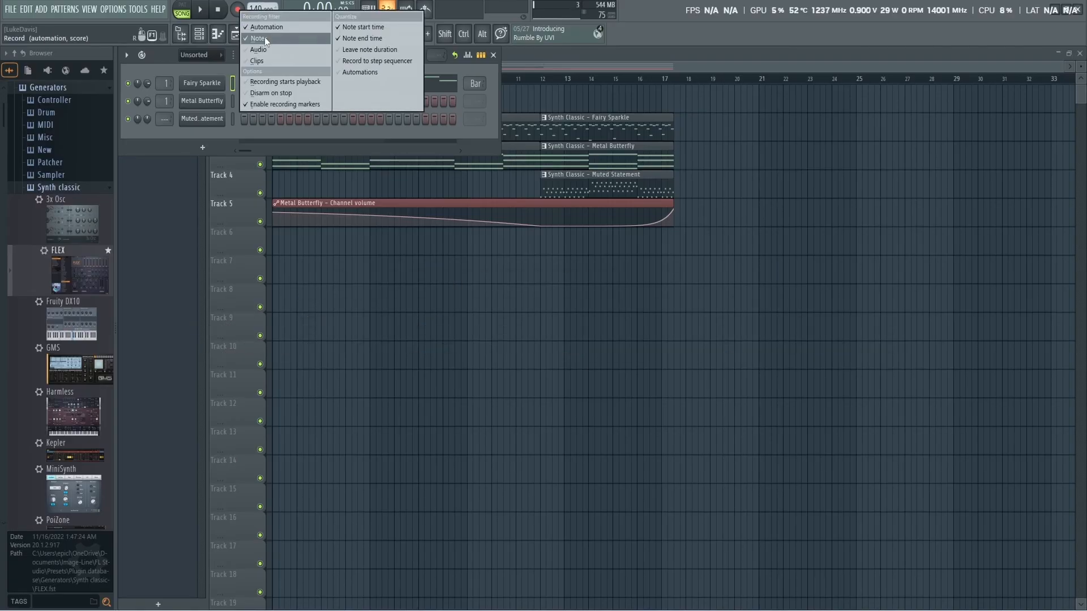
{"action": "left_click", "coordinate": [239, 12]}
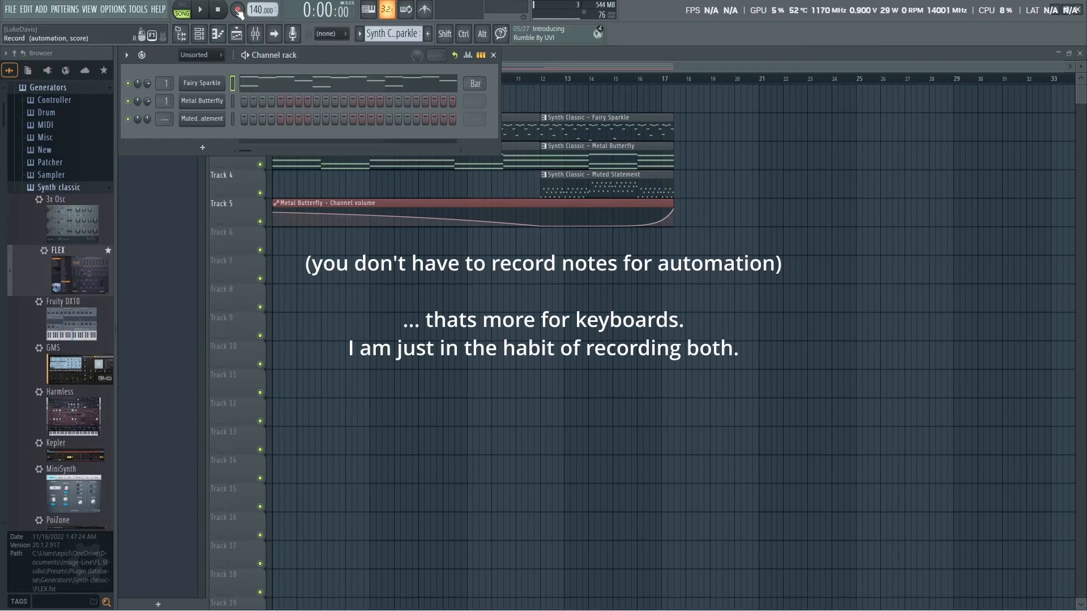
{"action": "left_click", "coordinate": [529, 119]}
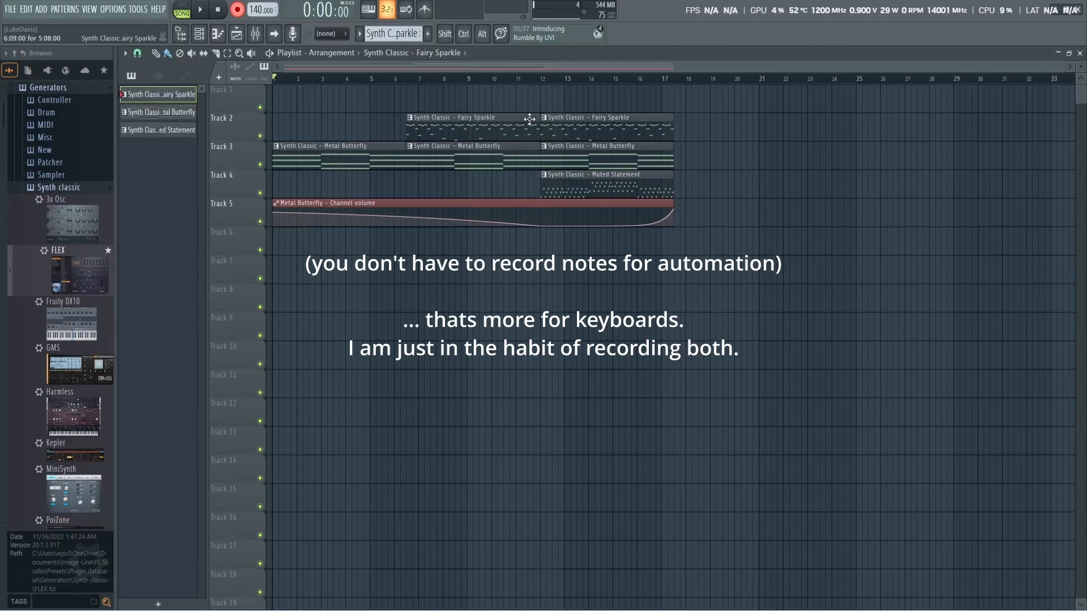
Start recording in pattern mode and select bars 1 through 8 of the Fairy Sparkle notes in the Piano roll.
{"action": "left_click", "coordinate": [182, 10]}
{"action": "key", "text": "space"}
{"action": "key", "text": "F7"}
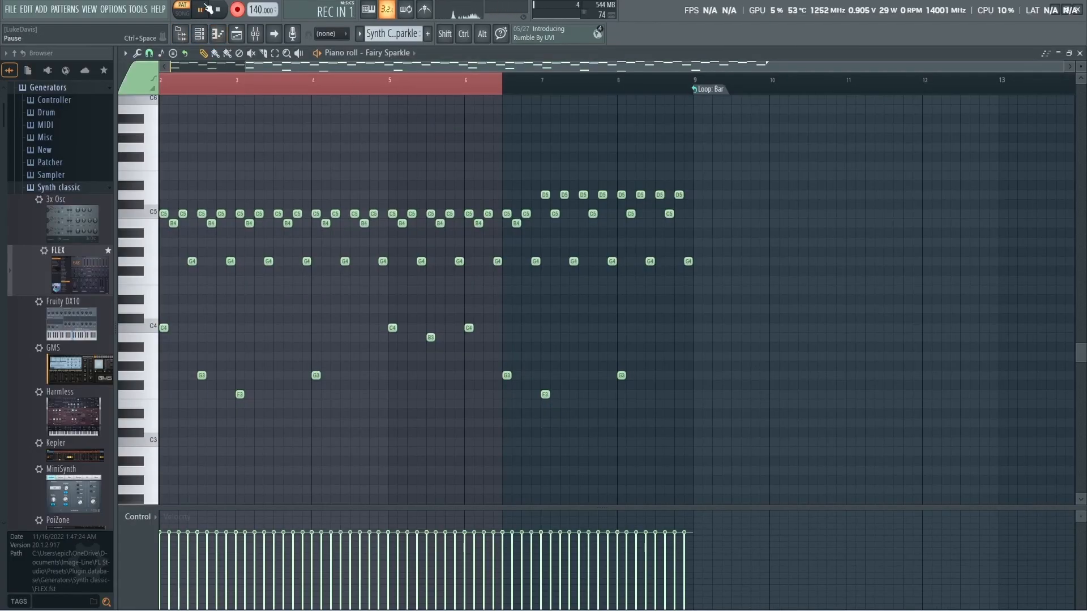
{"action": "left_click_drag", "start_coordinate": [529, 95], "coordinate": [696, 89]}
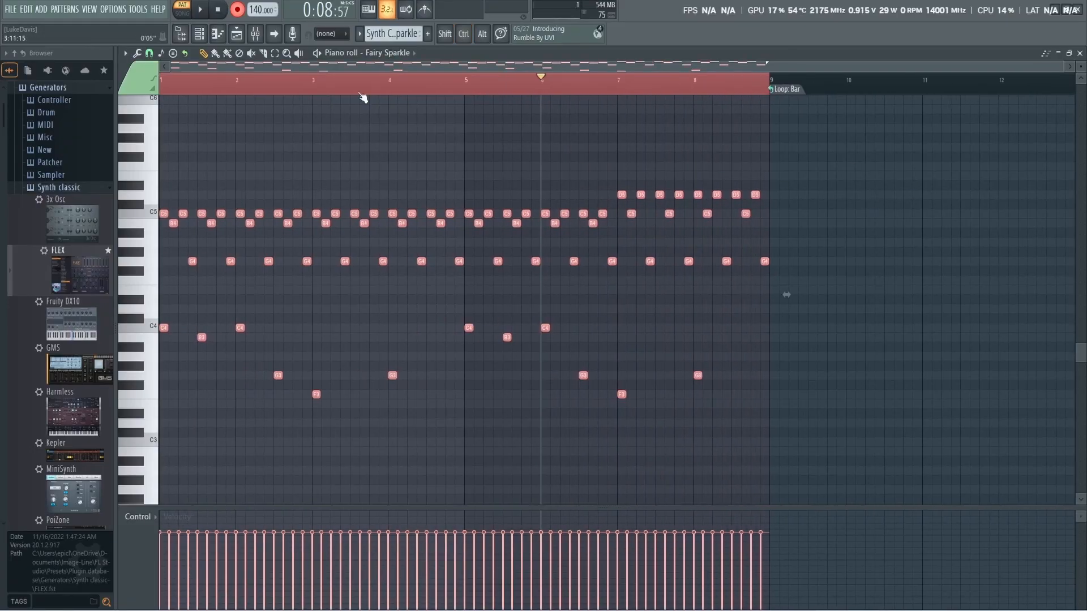
Record controller volume moves over the Fairy Sparkle pattern, stop recording, and display its channel volume events in the Piano roll's control lane.
{"action": "left_click", "coordinate": [202, 13]}
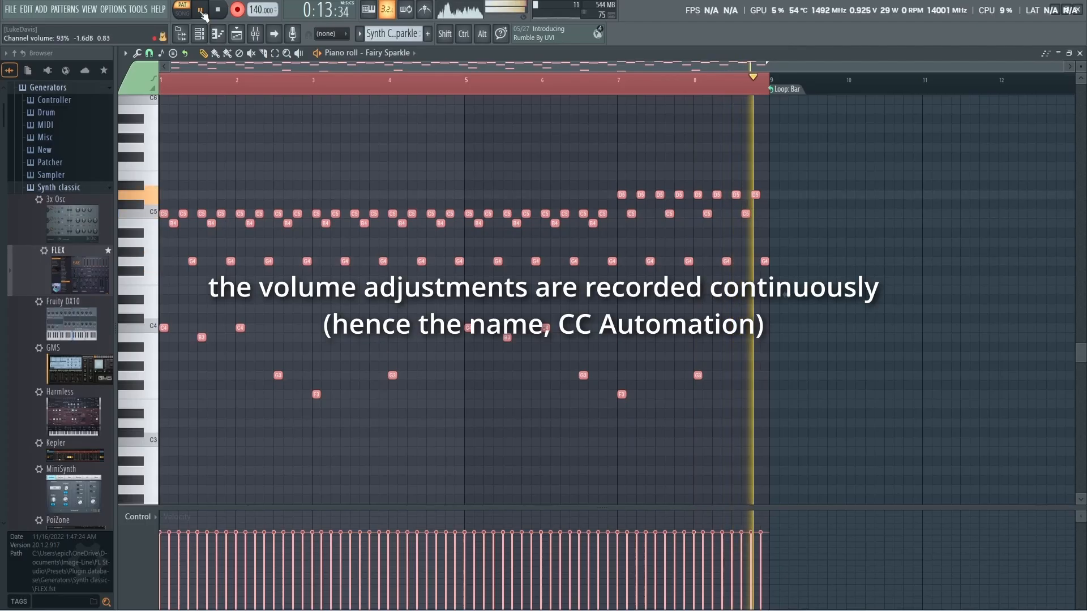
{"action": "left_click", "coordinate": [202, 11]}
{"action": "left_click", "coordinate": [202, 10]}
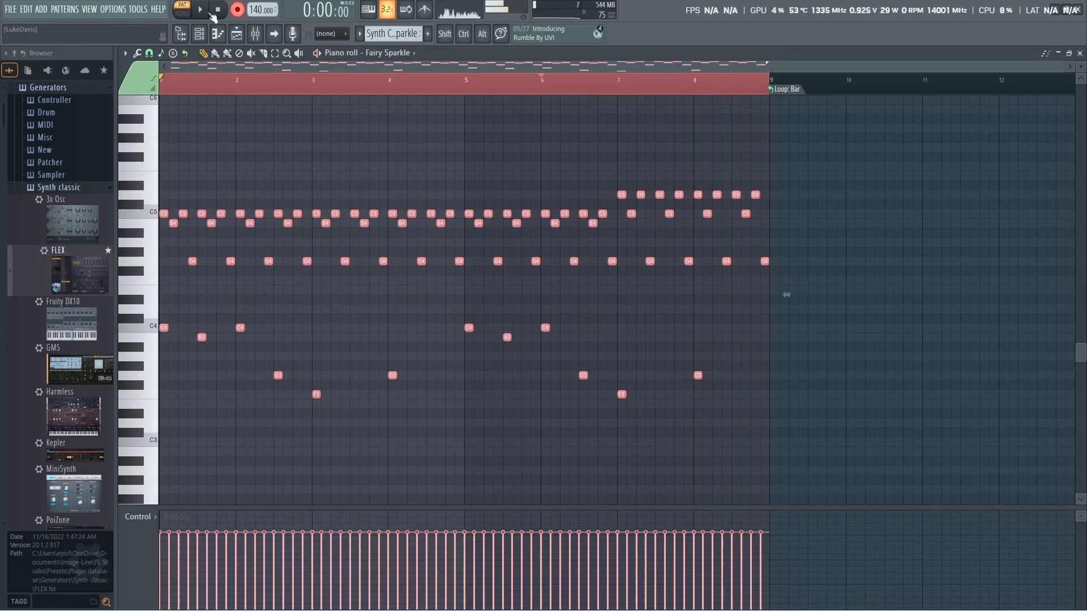
{"action": "left_click", "coordinate": [150, 522]}
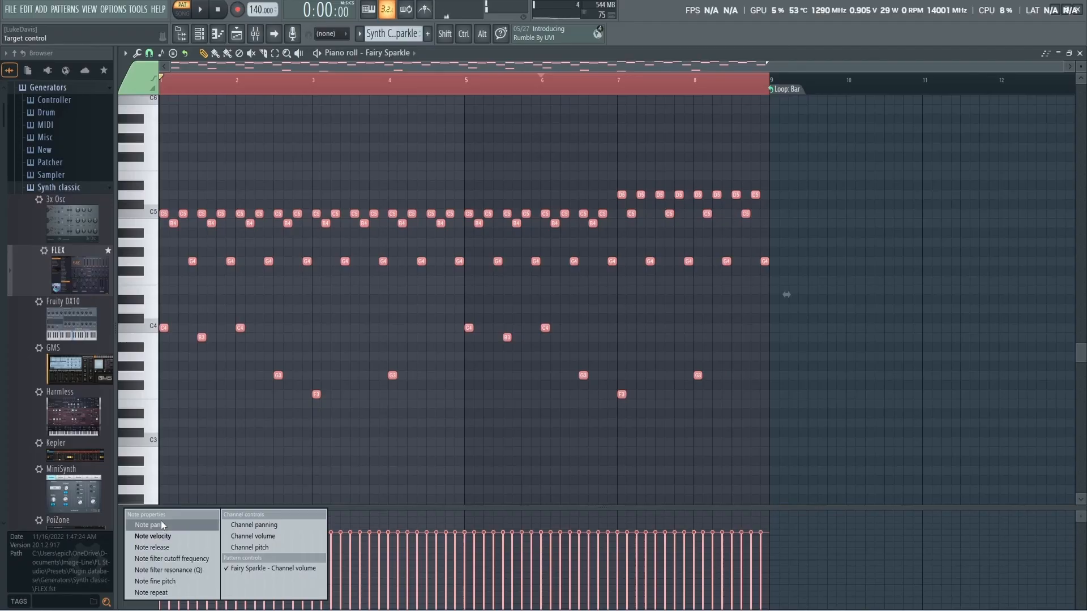
{"action": "left_click", "coordinate": [273, 569]}
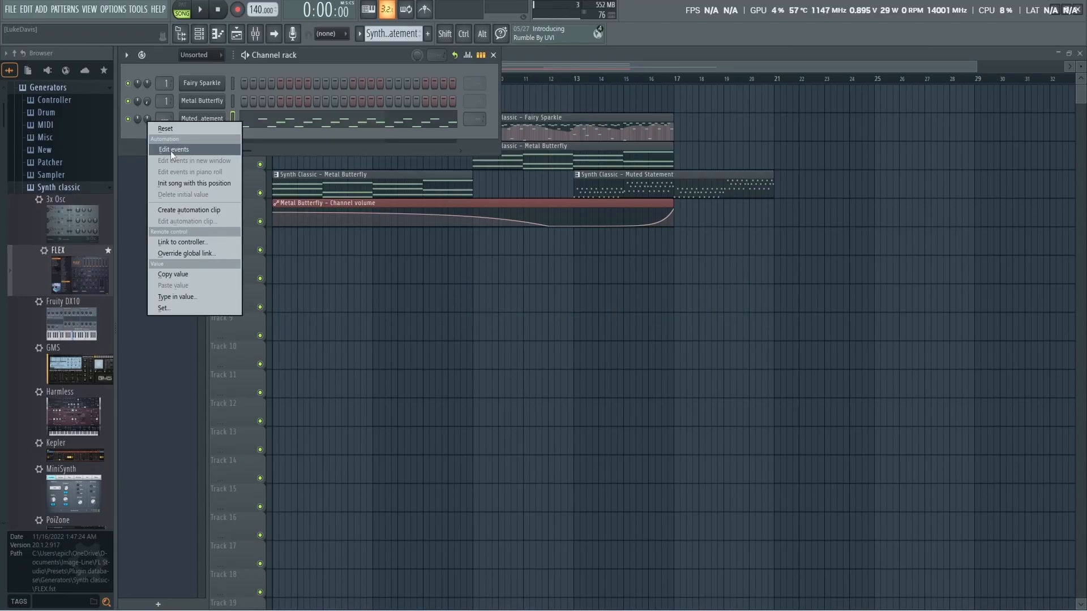
Open the Muted Statement channel's volume events and display them in the Piano roll's control lane.
{"action": "left_click", "coordinate": [171, 150]}
{"action": "left_click_drag", "start_coordinate": [705, 237], "coordinate": [688, 168]}
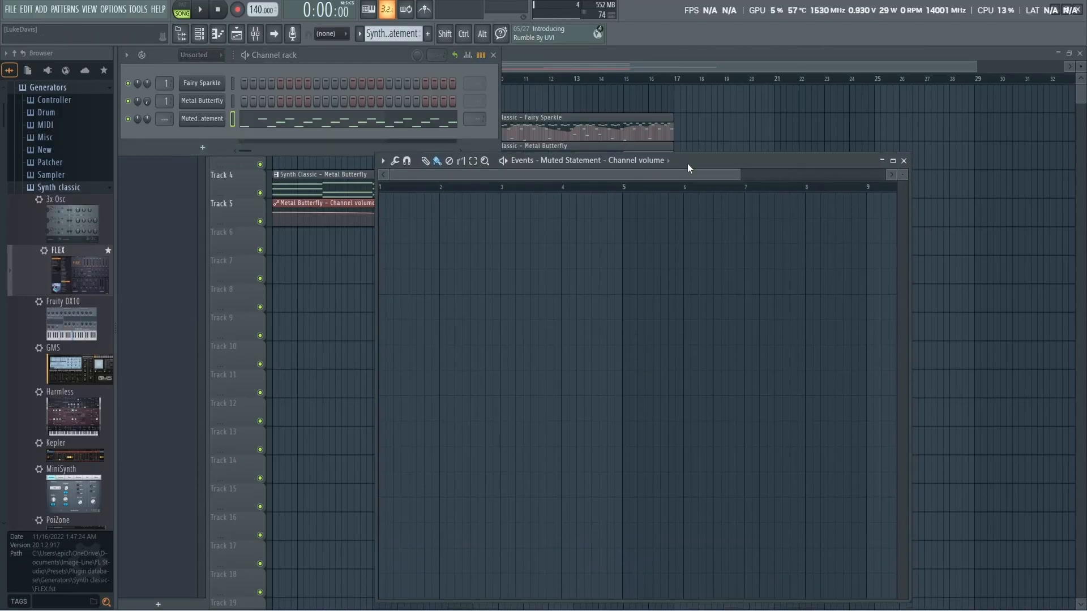
{"action": "scroll", "coordinate": [551, 279], "scroll_direction": "down", "scroll_amount": 3}
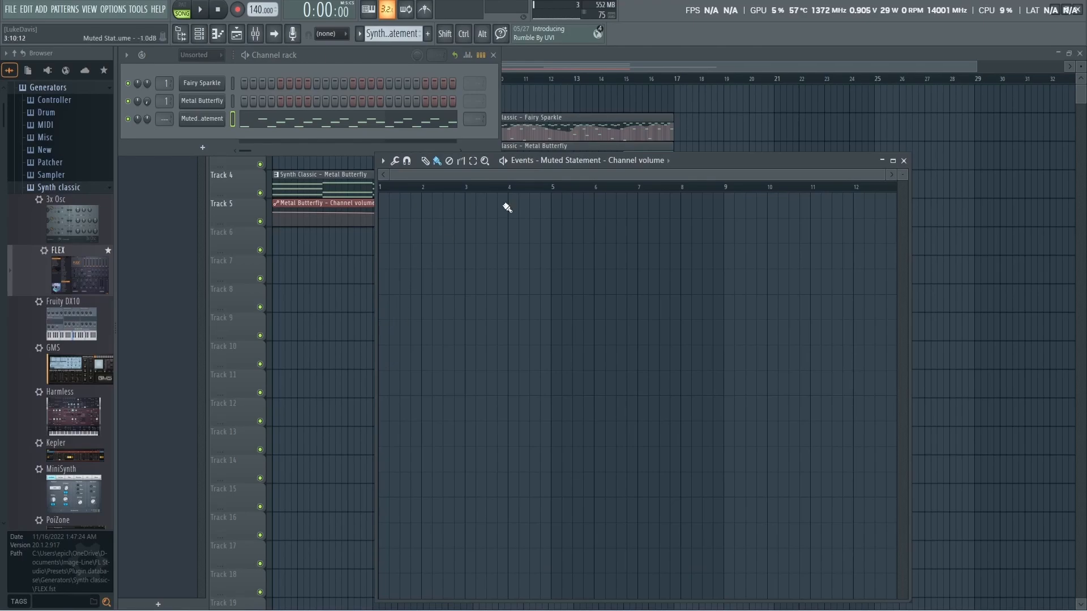
{"action": "left_click_drag", "start_coordinate": [440, 323], "coordinate": [368, 324]}
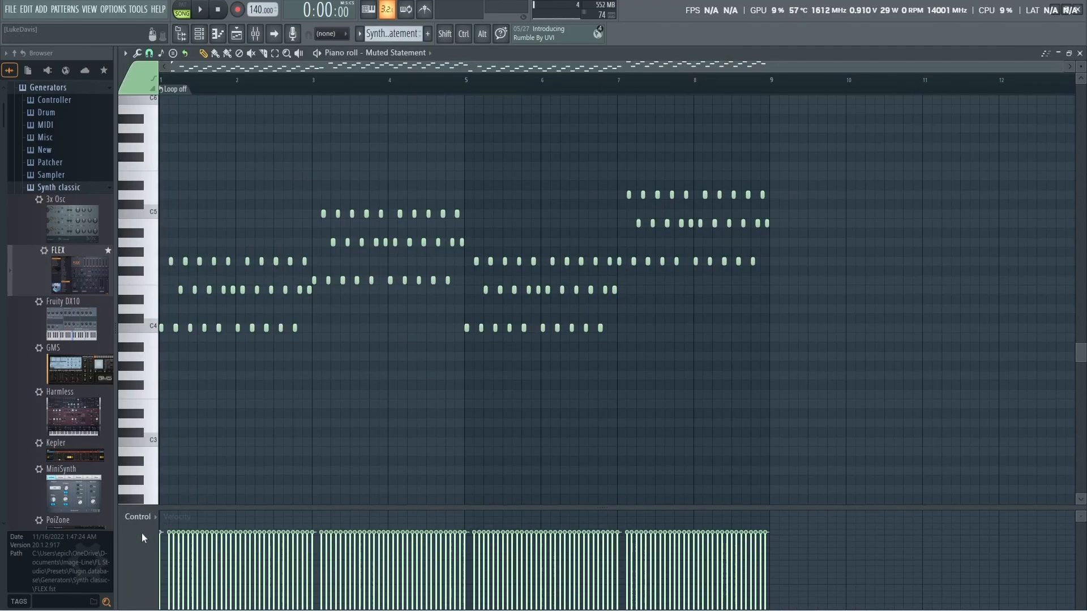
{"action": "left_click", "coordinate": [142, 533]}
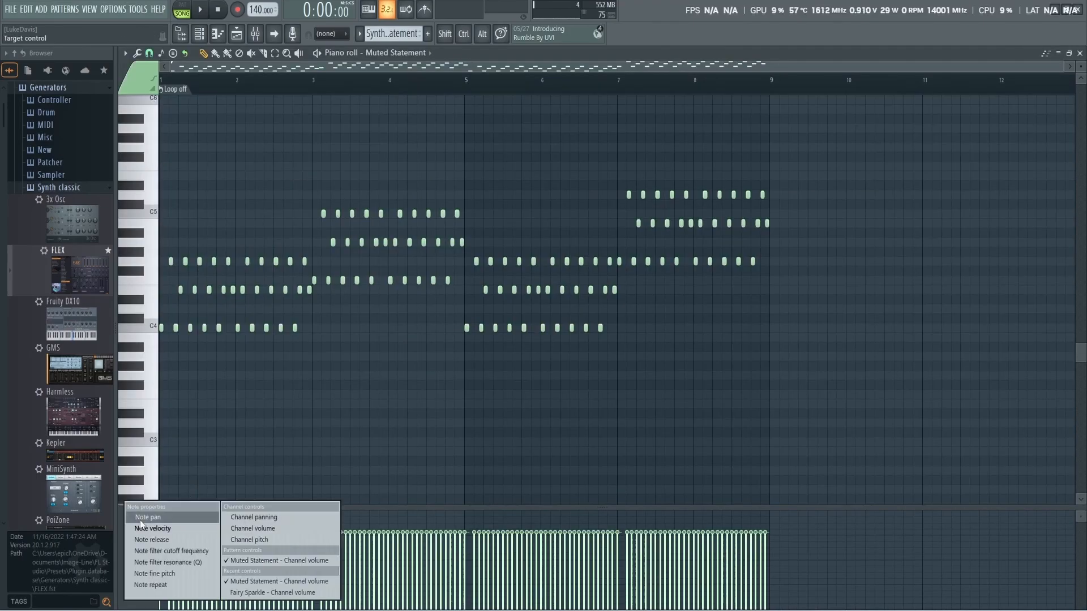
{"action": "left_click", "coordinate": [259, 583]}
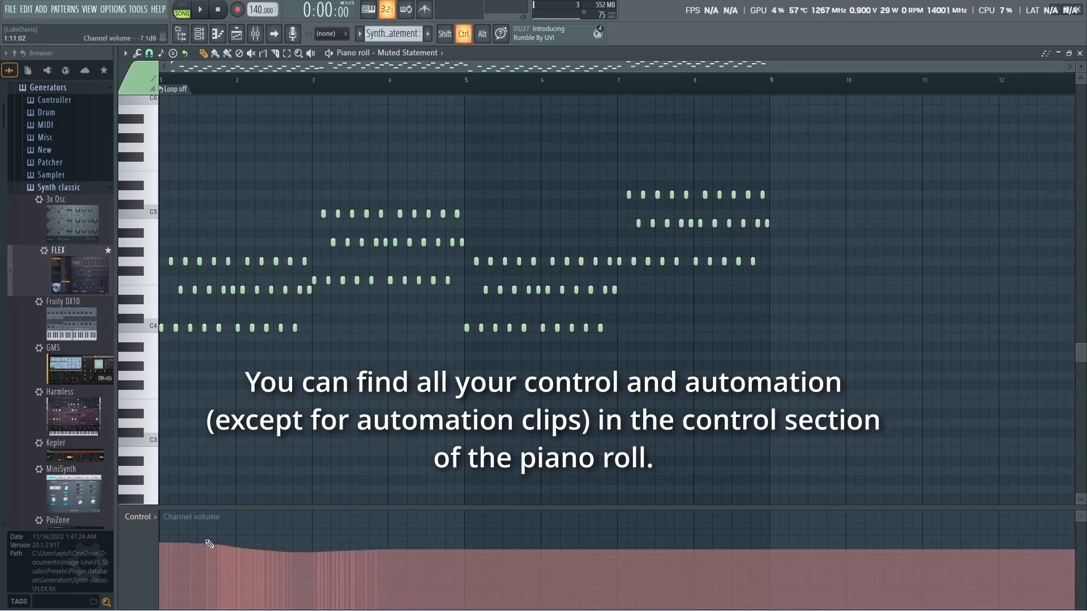
Draw a wavy channel volume curve across bars 1 to 8 of Muted Statement during pattern playback and stop playback.
{"action": "left_click_drag", "start_coordinate": [202, 540], "coordinate": [161, 518]}
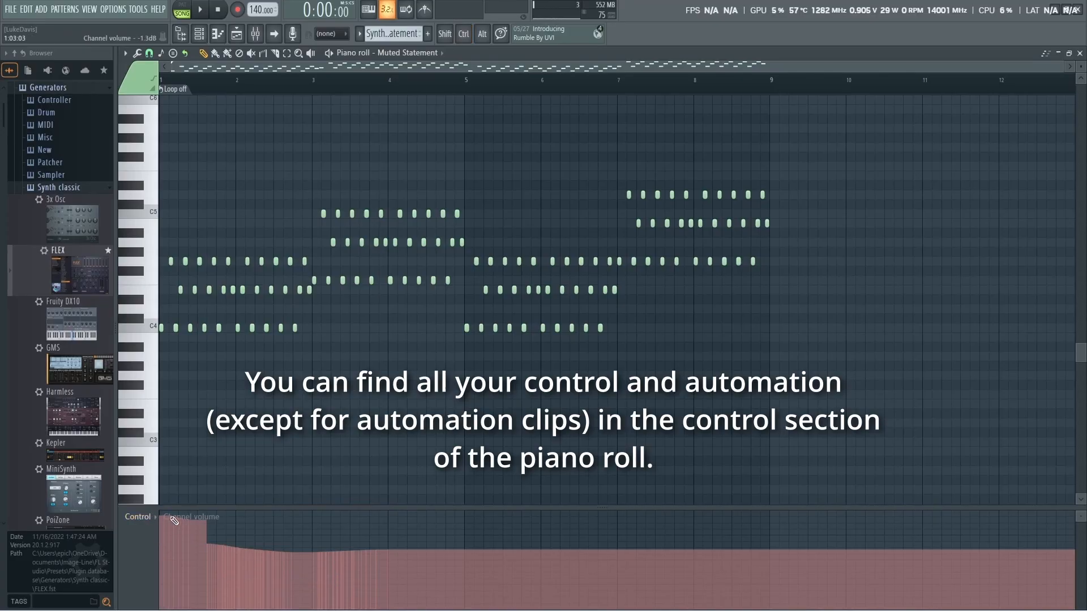
{"action": "left_click", "coordinate": [200, 10]}
{"action": "mouse_move", "coordinate": [195, 516]}
{"action": "left_mouse_down"}
{"action": "mouse_move", "coordinate": [286, 569]}
{"action": "mouse_move", "coordinate": [361, 527]}
{"action": "mouse_move", "coordinate": [404, 589]}
{"action": "mouse_move", "coordinate": [436, 595]}
{"action": "mouse_move", "coordinate": [492, 535]}
{"action": "mouse_move", "coordinate": [527, 520]}
{"action": "mouse_move", "coordinate": [575, 559]}
{"action": "mouse_move", "coordinate": [621, 512]}
{"action": "mouse_move", "coordinate": [642, 541]}
{"action": "mouse_move", "coordinate": [658, 516]}
{"action": "mouse_move", "coordinate": [686, 569]}
{"action": "mouse_move", "coordinate": [717, 564]}
{"action": "mouse_move", "coordinate": [746, 537]}
{"action": "mouse_move", "coordinate": [772, 603]}
{"action": "left_mouse_up"}
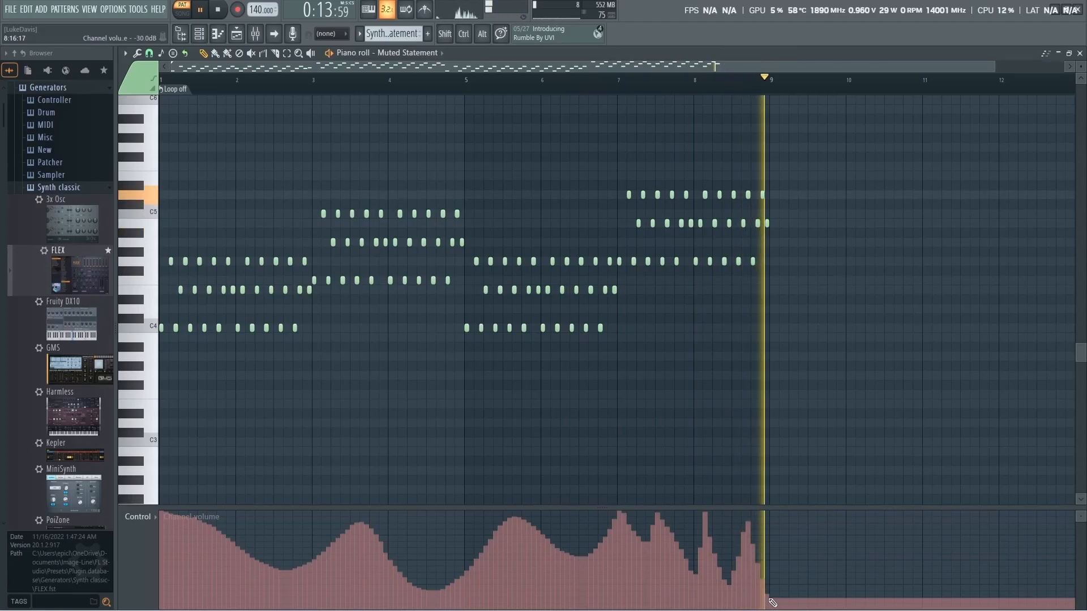
{"action": "key", "text": "space"}
Redraw the Muted Statement volume curve over bars 7 and 8 in finer detail without grid snapping.
{"action": "scroll", "coordinate": [163, 560], "scroll_direction": "up", "scroll_amount": 5}
{"action": "left_click_drag", "start_coordinate": [612, 367], "coordinate": [320, 379]}
{"action": "left_click_drag", "start_coordinate": [736, 410], "coordinate": [226, 351]}
{"action": "mouse_move", "coordinate": [739, 359]}
{"action": "left_mouse_down"}
{"action": "mouse_move", "coordinate": [206, 334]}
{"action": "mouse_move", "coordinate": [34, 307]}
{"action": "left_mouse_up"}
{"action": "left_click_drag", "start_coordinate": [552, 373], "coordinate": [444, 355]}
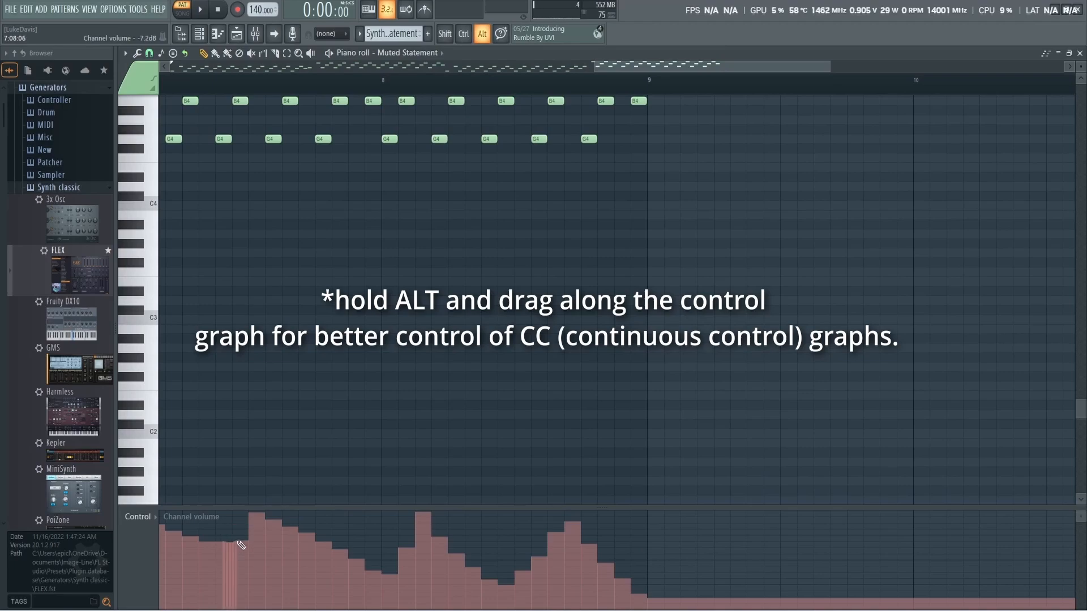
{"action": "mouse_move", "coordinate": [239, 544]}
{"action": "left_mouse_down"}
{"action": "mouse_move", "coordinate": [253, 525]}
{"action": "mouse_move", "coordinate": [396, 573]}
{"action": "mouse_move", "coordinate": [428, 542]}
{"action": "left_mouse_up"}
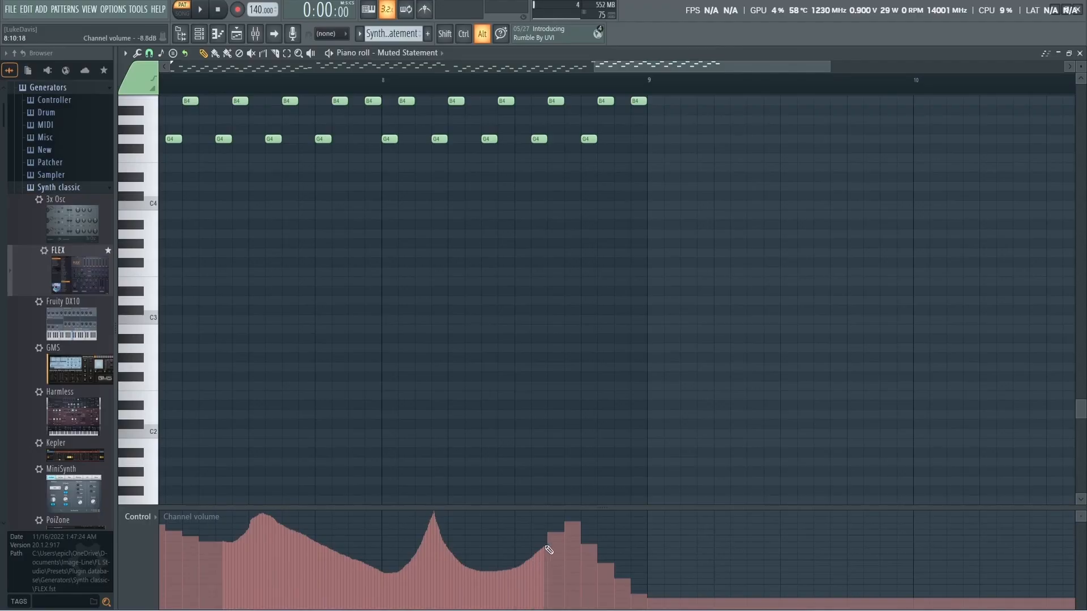
{"action": "mouse_move", "coordinate": [548, 549]}
{"action": "left_mouse_down"}
{"action": "mouse_move", "coordinate": [575, 513]}
{"action": "mouse_move", "coordinate": [648, 591]}
{"action": "left_mouse_up"}
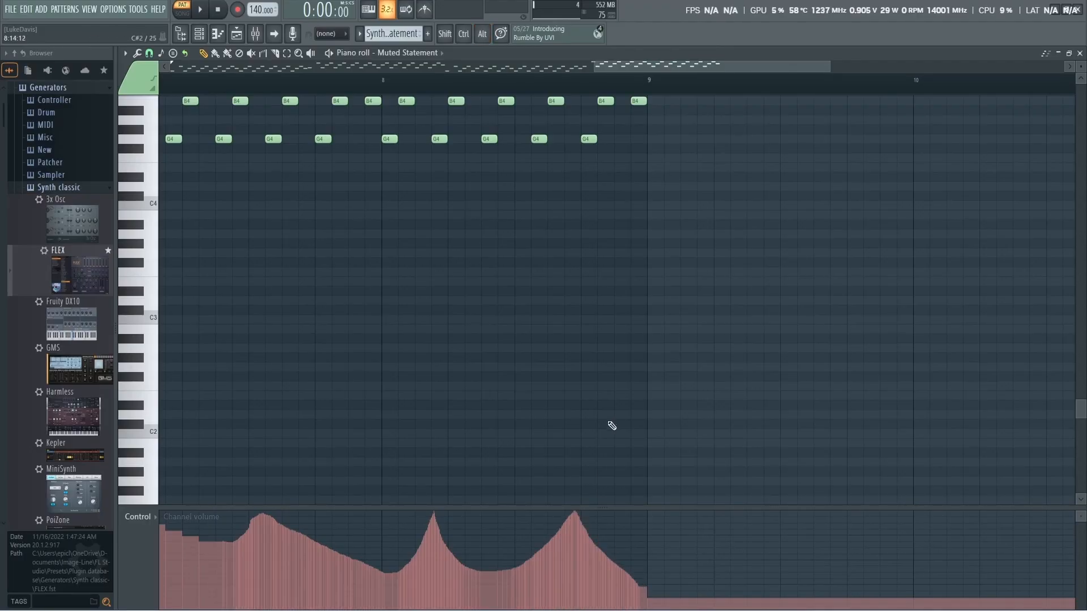
{"action": "scroll", "coordinate": [611, 423], "scroll_direction": "down", "scroll_amount": 5}
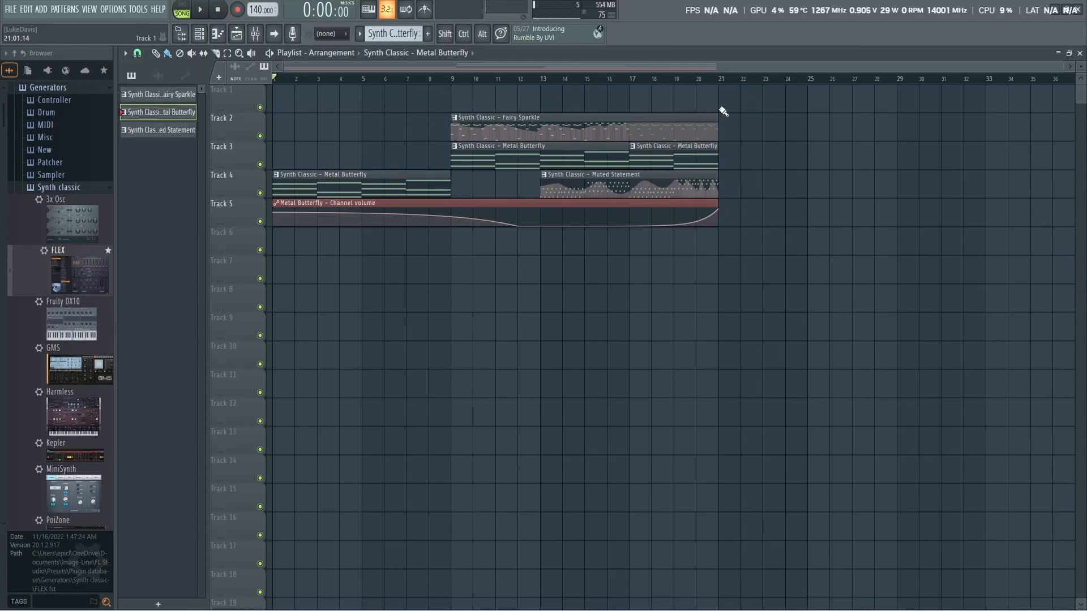
Delete the Metal Butterfly and Fairy Sparkle channels from the Channel rack.
{"action": "key", "text": "ctrl"}
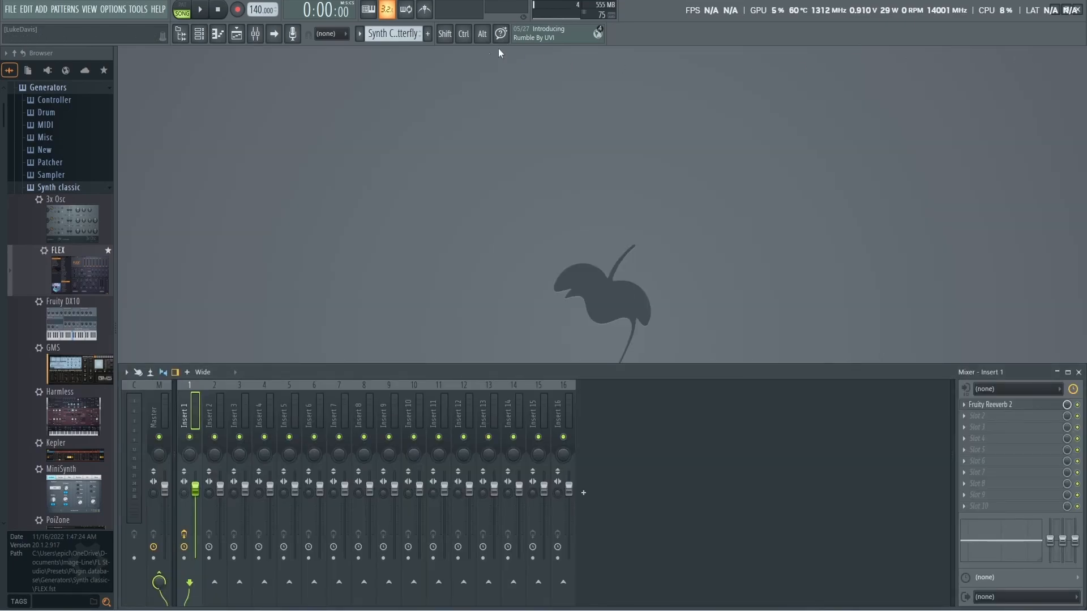
{"action": "left_click", "coordinate": [218, 33]}
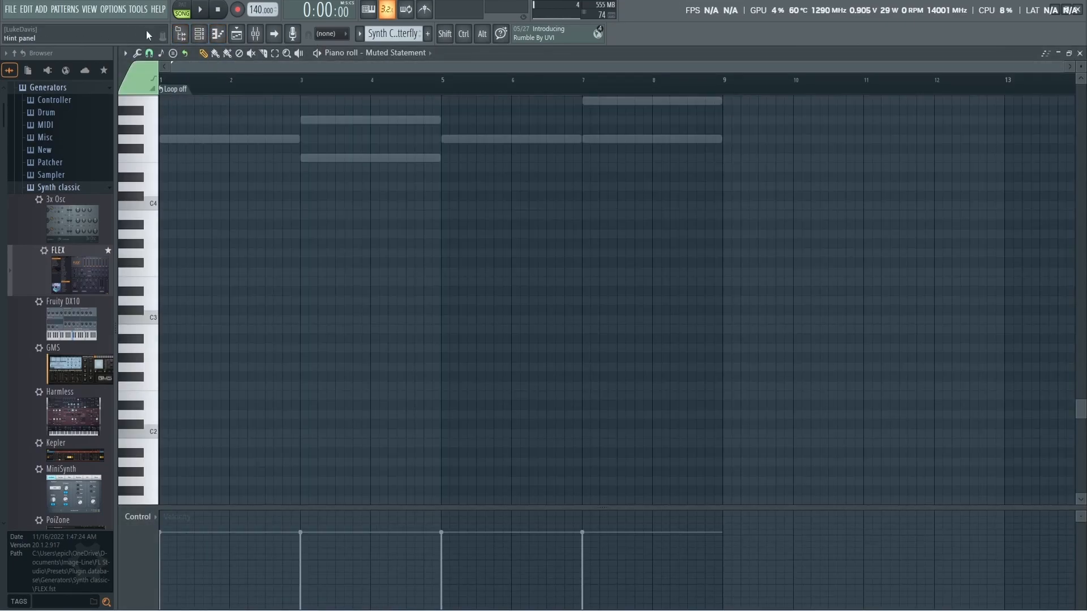
{"action": "left_click", "coordinate": [200, 34]}
{"action": "left_click", "coordinate": [237, 34]}
{"action": "left_click", "coordinate": [181, 95]}
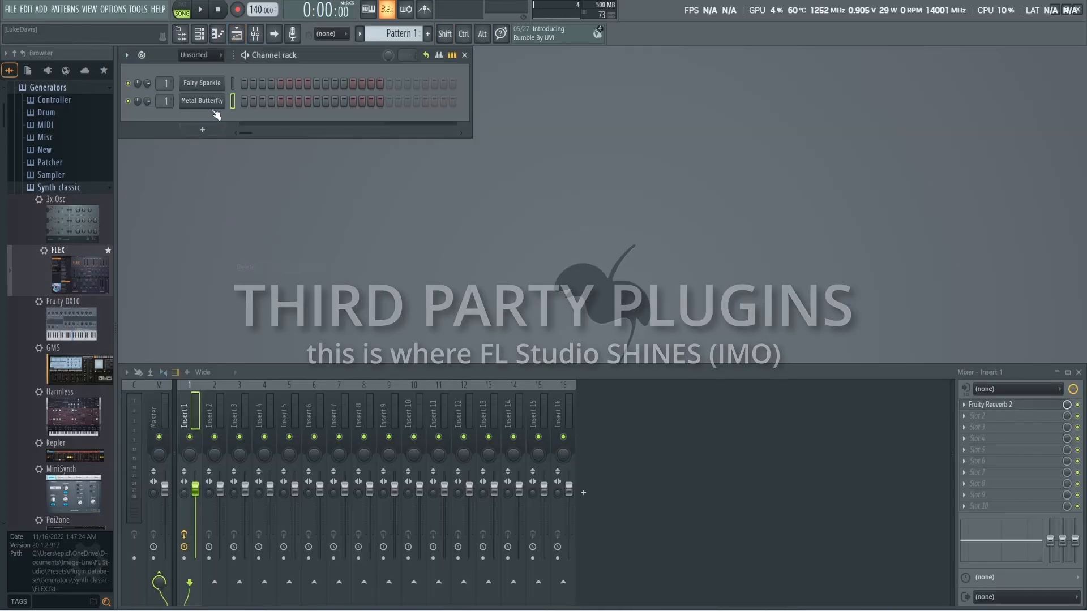
{"action": "right_click", "coordinate": [218, 101]}
{"action": "left_click", "coordinate": [253, 249]}
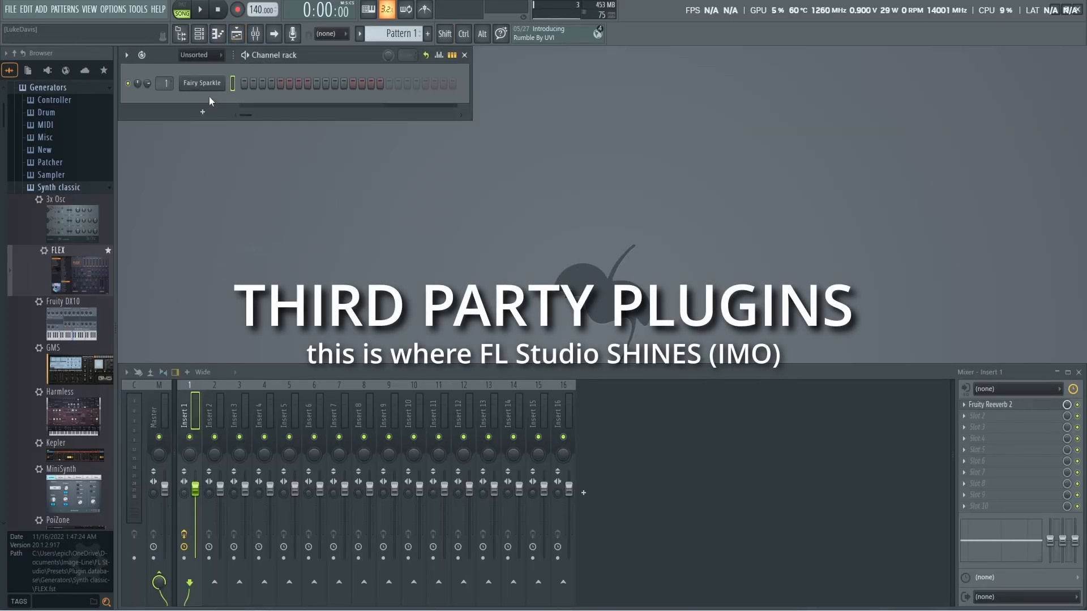
{"action": "right_click", "coordinate": [207, 83]}
{"action": "left_click", "coordinate": [238, 232]}
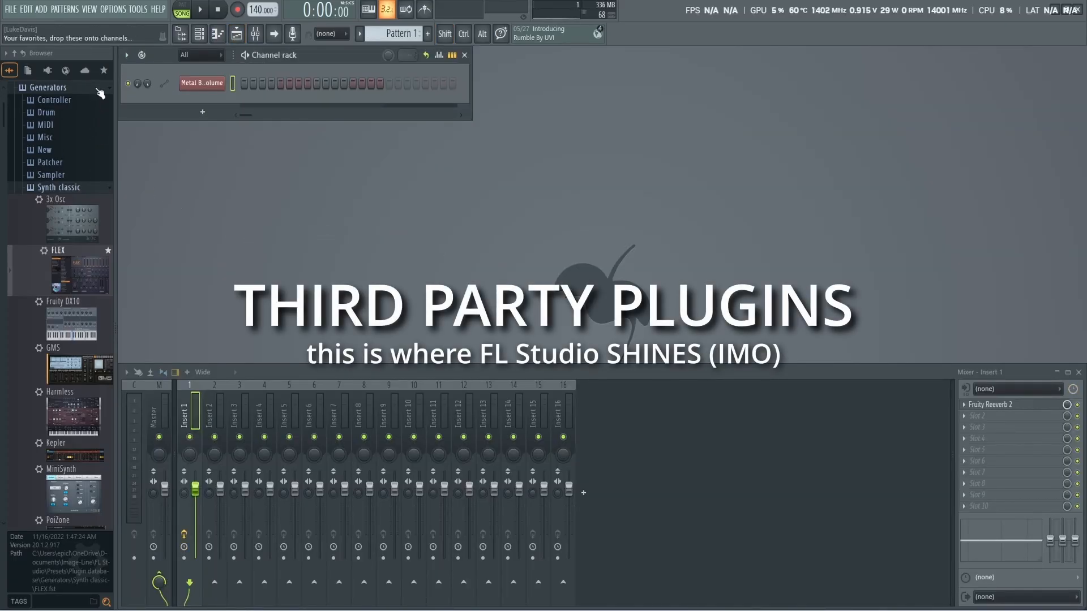
Load Kontakt 8 from the browser's favourites onto the remaining Metal Butterfly volume channel.
{"action": "left_click", "coordinate": [104, 70]}
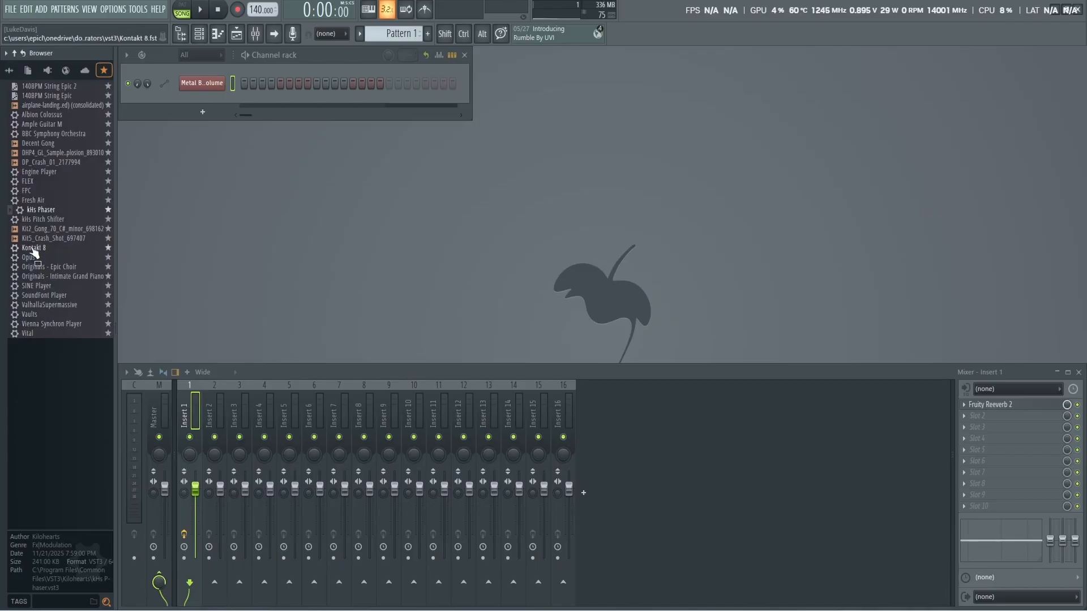
{"action": "left_click_drag", "start_coordinate": [32, 249], "coordinate": [202, 86]}
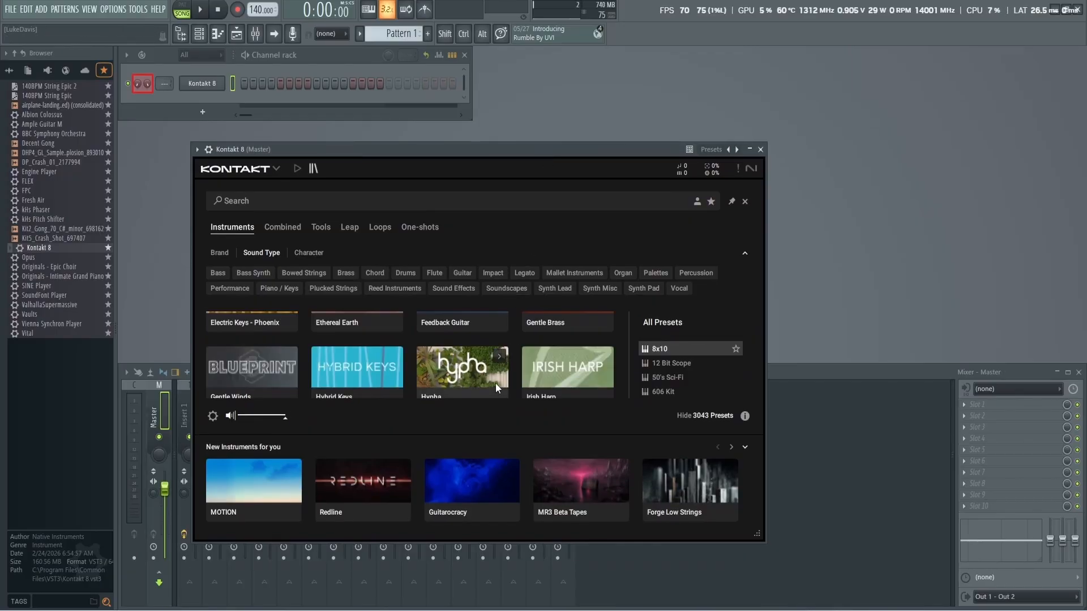
Examine the instruments in Kontakt 8's library, including The Free Orchestra.
{"action": "scroll", "coordinate": [494, 381], "scroll_direction": "down", "scroll_amount": 2}
{"action": "scroll", "coordinate": [495, 378], "scroll_direction": "down", "scroll_amount": 5}
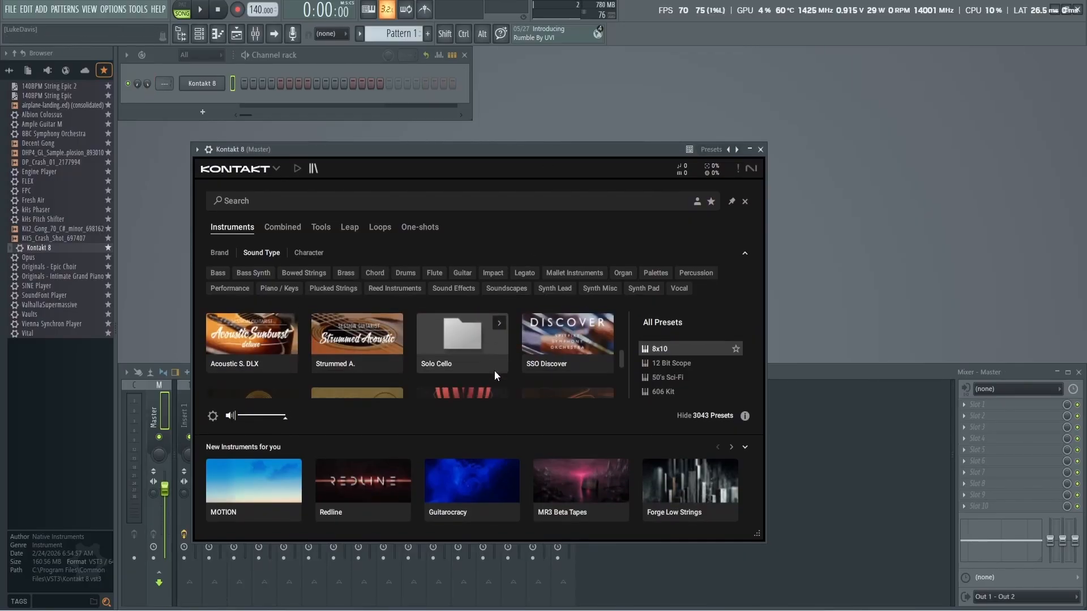
{"action": "scroll", "coordinate": [494, 365], "scroll_direction": "down", "scroll_amount": 3}
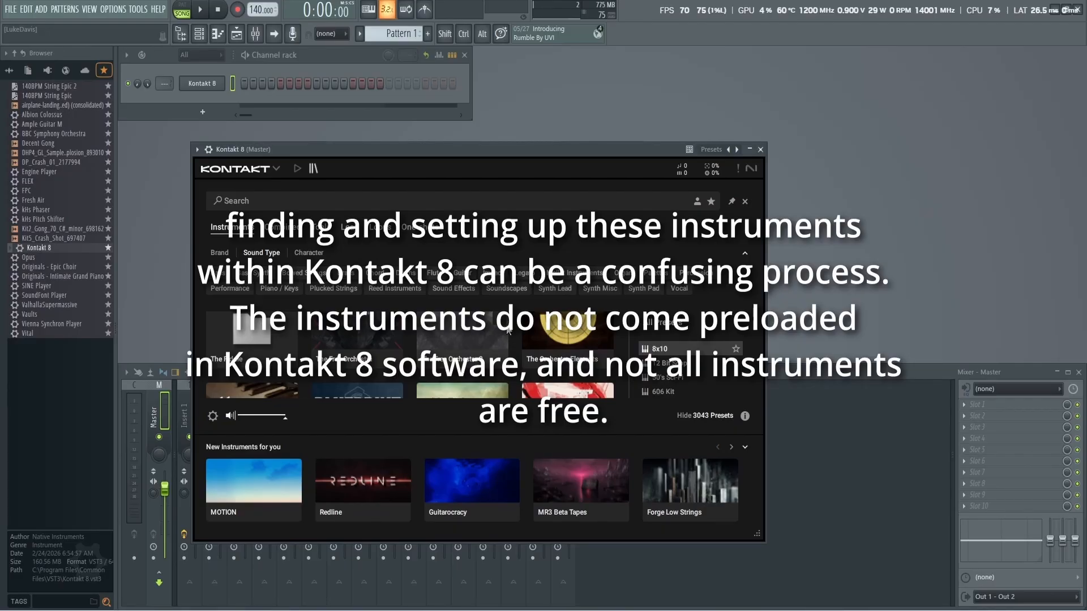
{"action": "scroll", "coordinate": [505, 332], "scroll_direction": "down", "scroll_amount": 2}
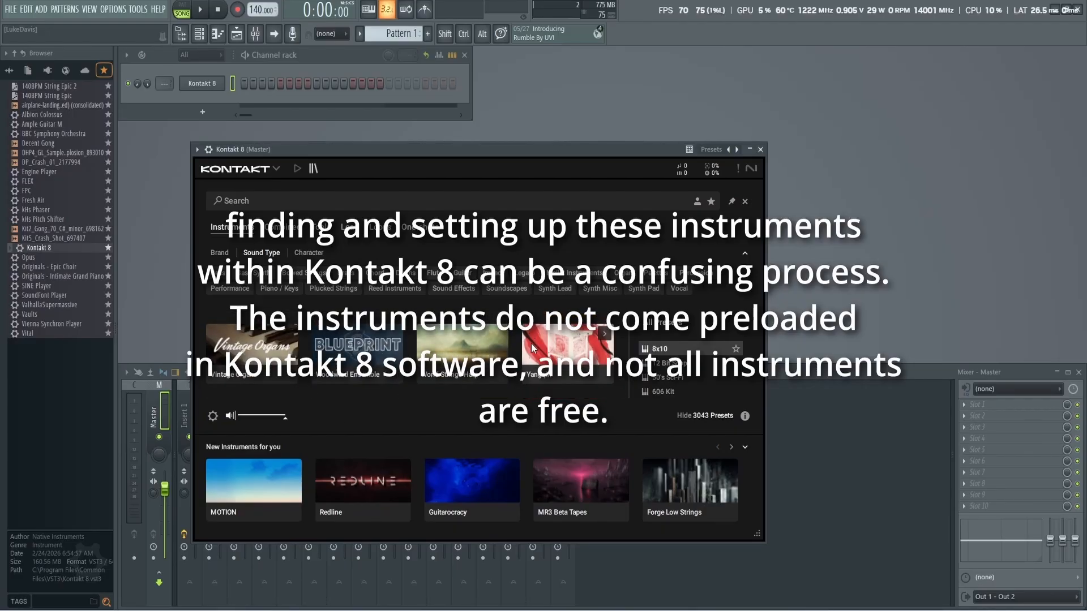
{"action": "scroll", "coordinate": [531, 338], "scroll_direction": "up", "scroll_amount": 8}
{"action": "scroll", "coordinate": [533, 335], "scroll_direction": "up", "scroll_amount": 2}
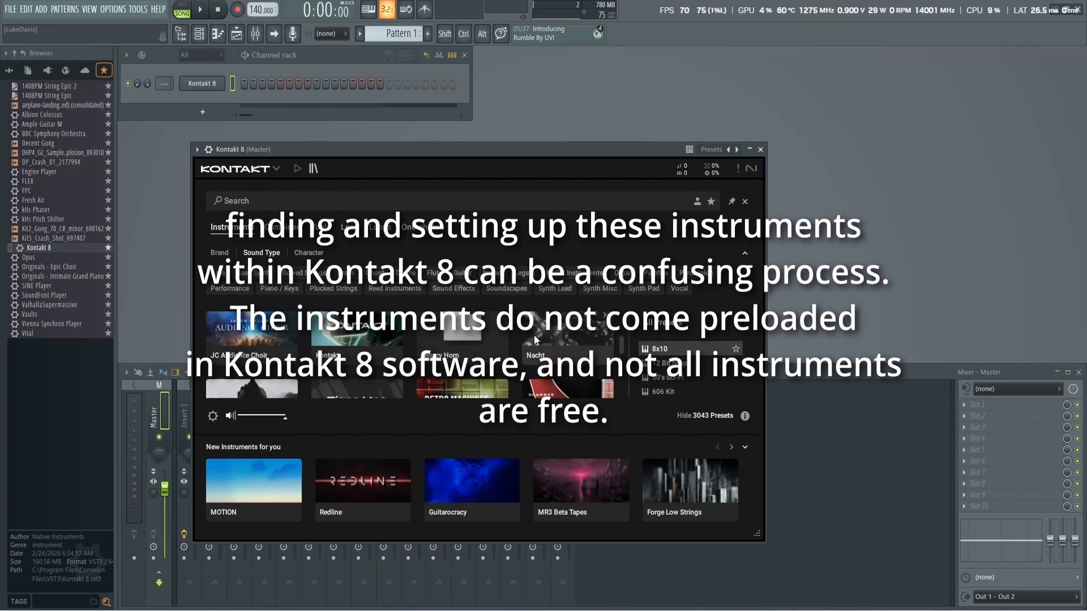
{"action": "scroll", "coordinate": [524, 336], "scroll_direction": "down", "scroll_amount": 6}
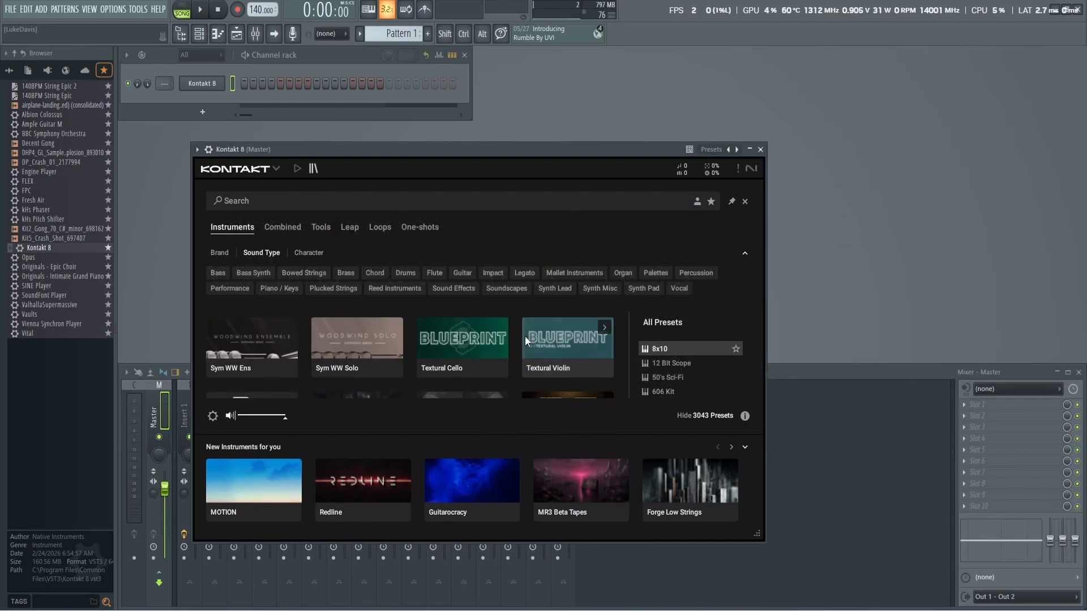
{"action": "scroll", "coordinate": [524, 336], "scroll_direction": "down", "scroll_amount": 4}
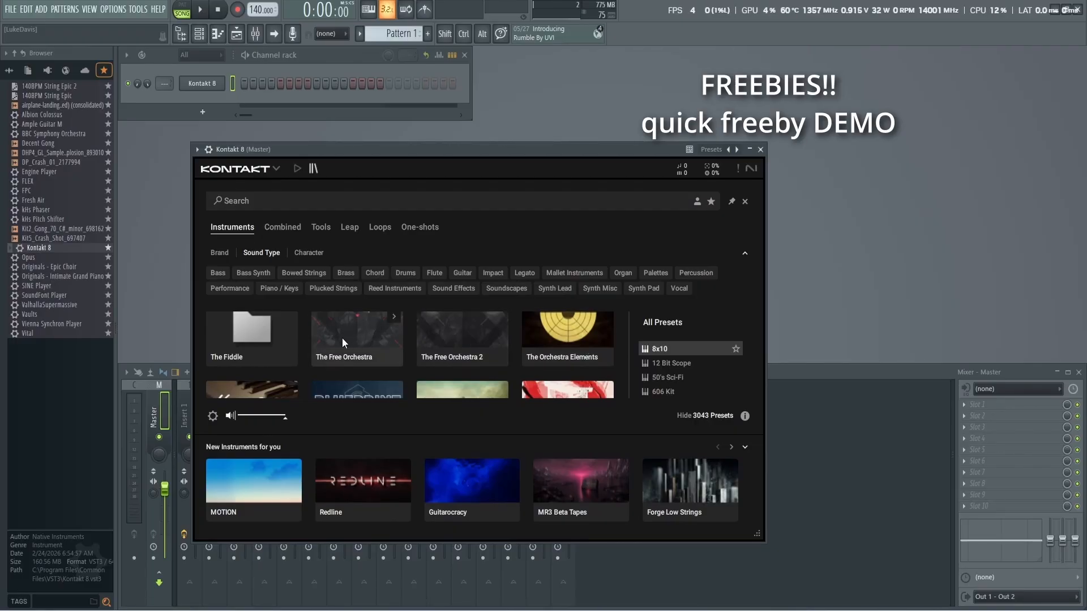
Open The Free Orchestra library in the Kontakt 8 browser and load its Heroic Horns preset.
{"action": "left_click", "coordinate": [372, 327]}
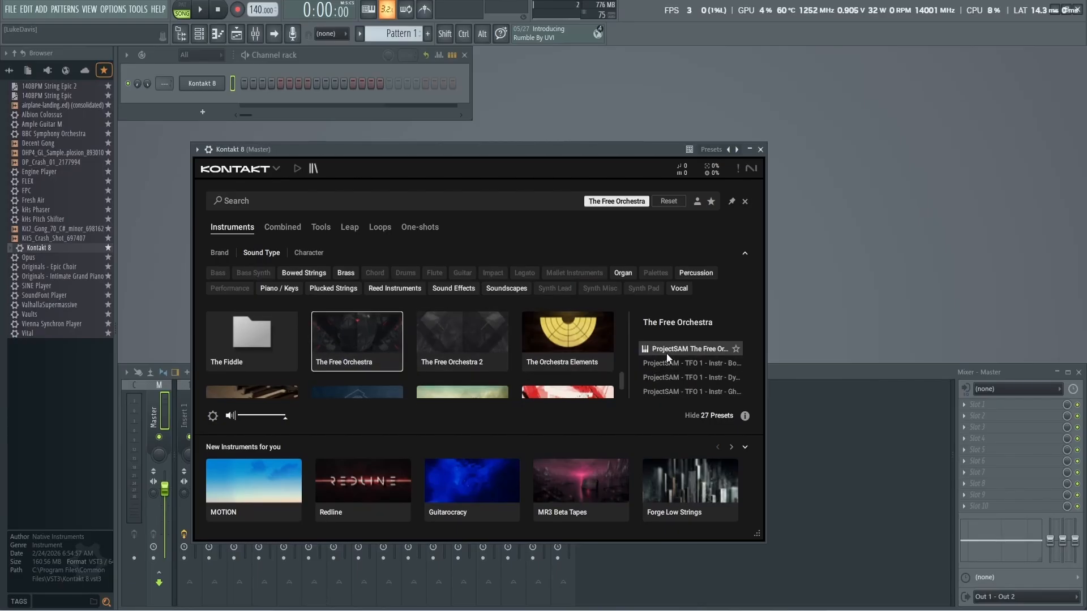
{"action": "left_click", "coordinate": [392, 320]}
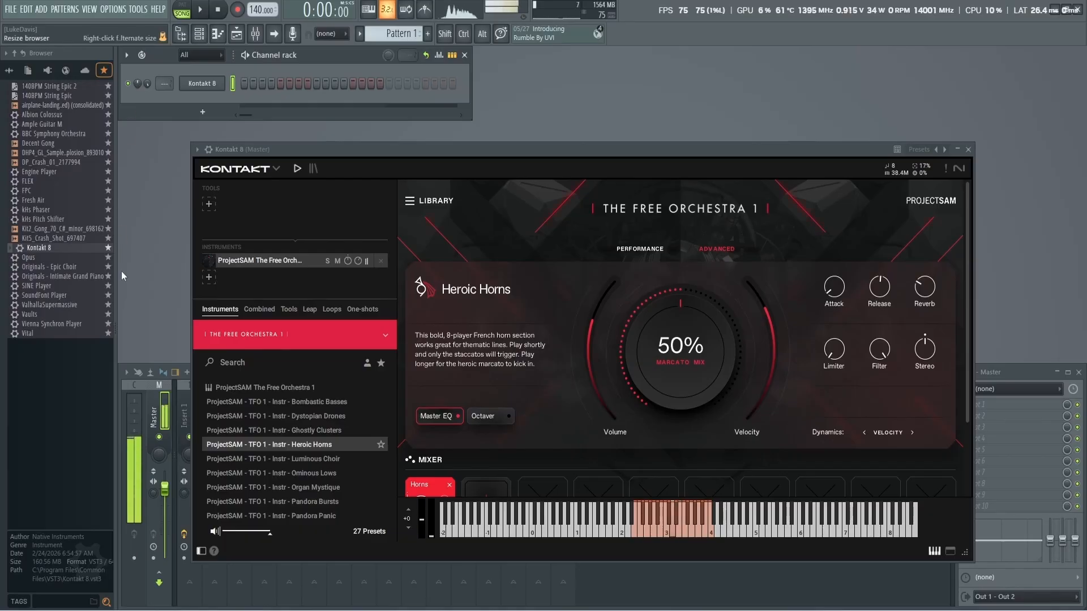
{"action": "left_click", "coordinate": [304, 430]}
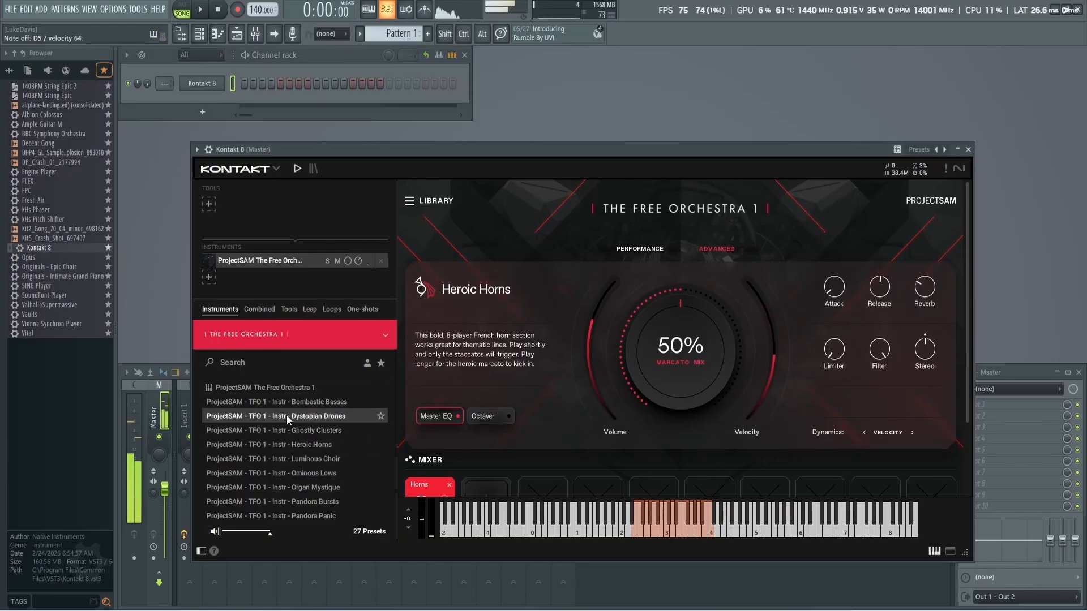
Load the Short Strings preset from The Free Orchestra list in place of Heroic Horns.
{"action": "scroll", "coordinate": [312, 457], "scroll_direction": "down", "scroll_amount": 2}
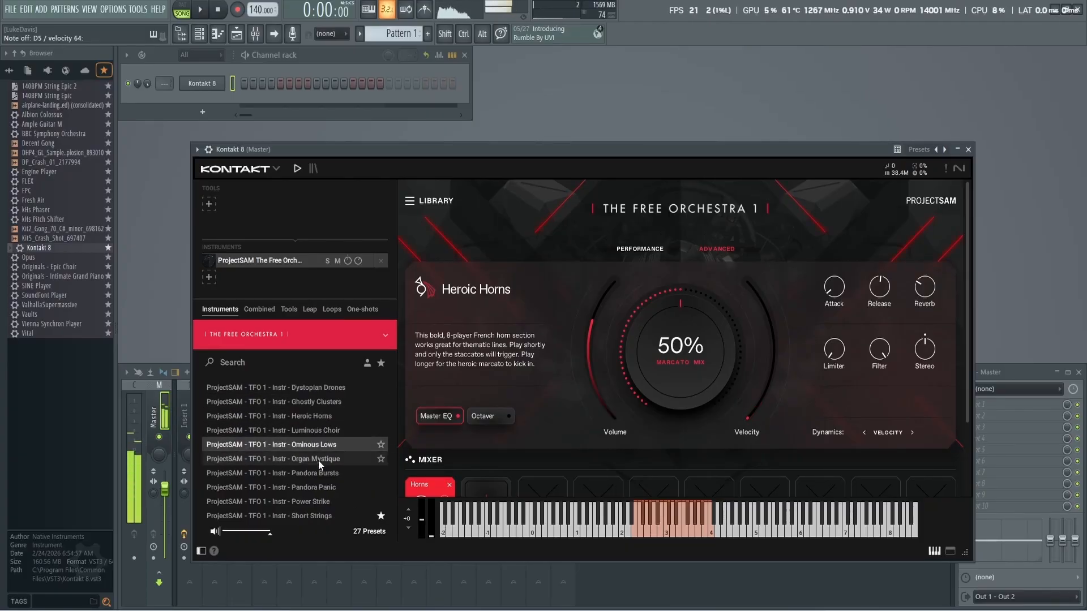
{"action": "scroll", "coordinate": [324, 471], "scroll_direction": "down", "scroll_amount": 4}
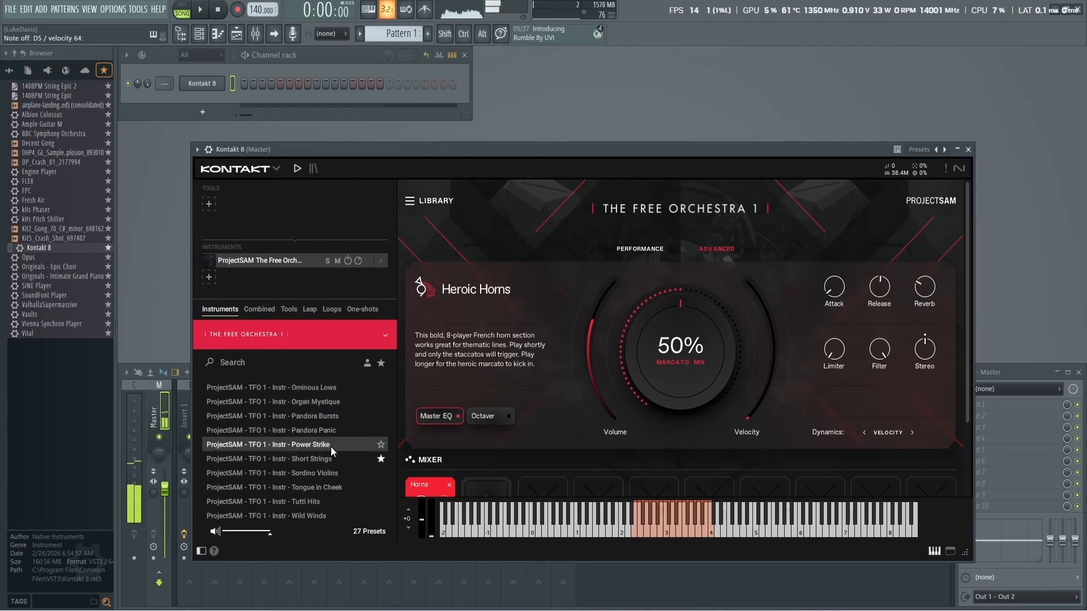
{"action": "scroll", "coordinate": [330, 446], "scroll_direction": "down", "scroll_amount": 2}
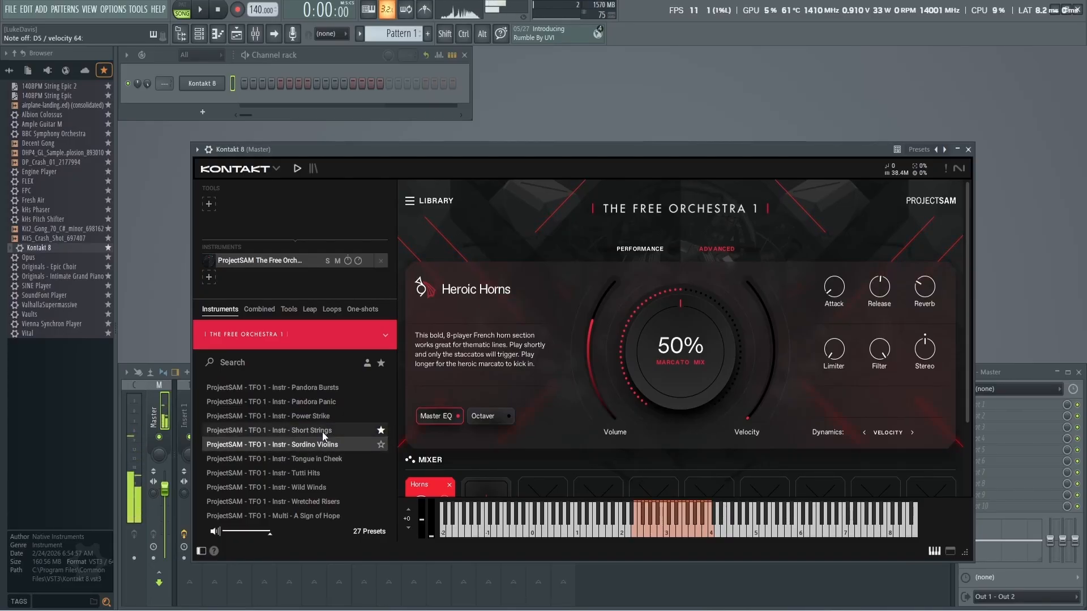
{"action": "left_click", "coordinate": [322, 430]}
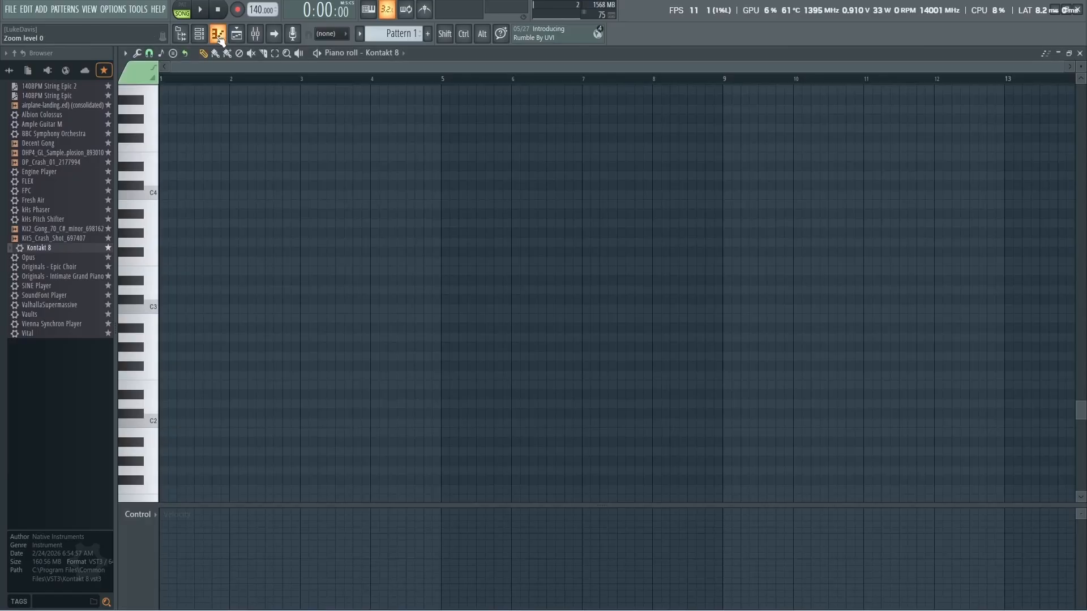
In the Kontakt 8 piano roll, fill bar 1 with eight evenly spaced short C5 notes by duplicating the first four.
{"action": "left_click", "coordinate": [218, 33]}
{"action": "left_click", "coordinate": [253, 194]}
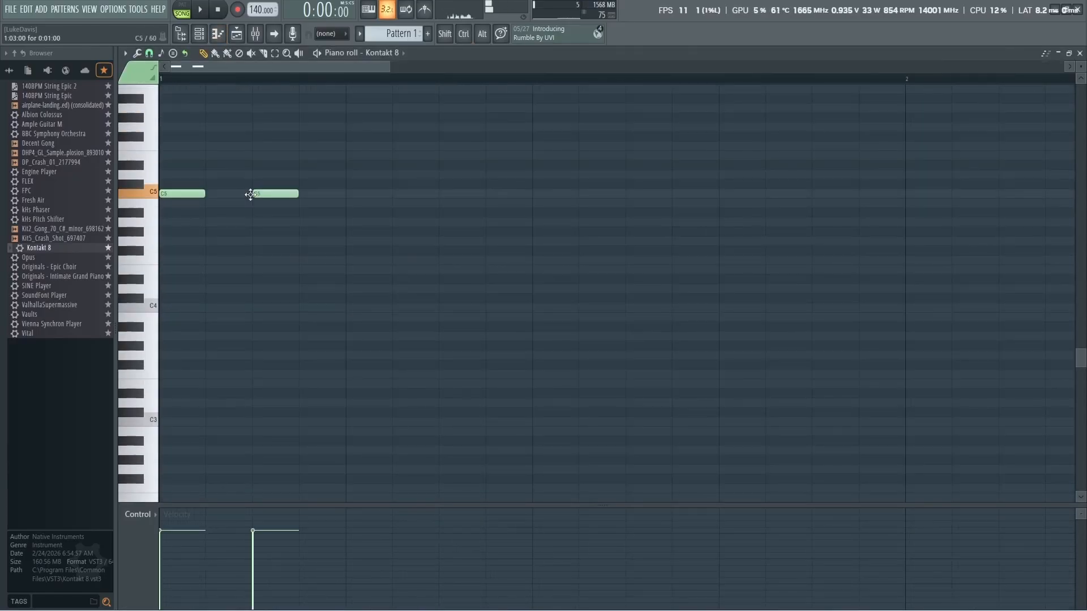
{"action": "left_click", "coordinate": [350, 194]}
{"action": "left_click", "coordinate": [442, 194]}
{"action": "key", "text": "ctrl+b"}
{"action": "scroll", "coordinate": [206, 417], "scroll_direction": "down", "scroll_amount": 1}
{"action": "scroll", "coordinate": [220, 415], "scroll_direction": "down", "scroll_amount": 2}
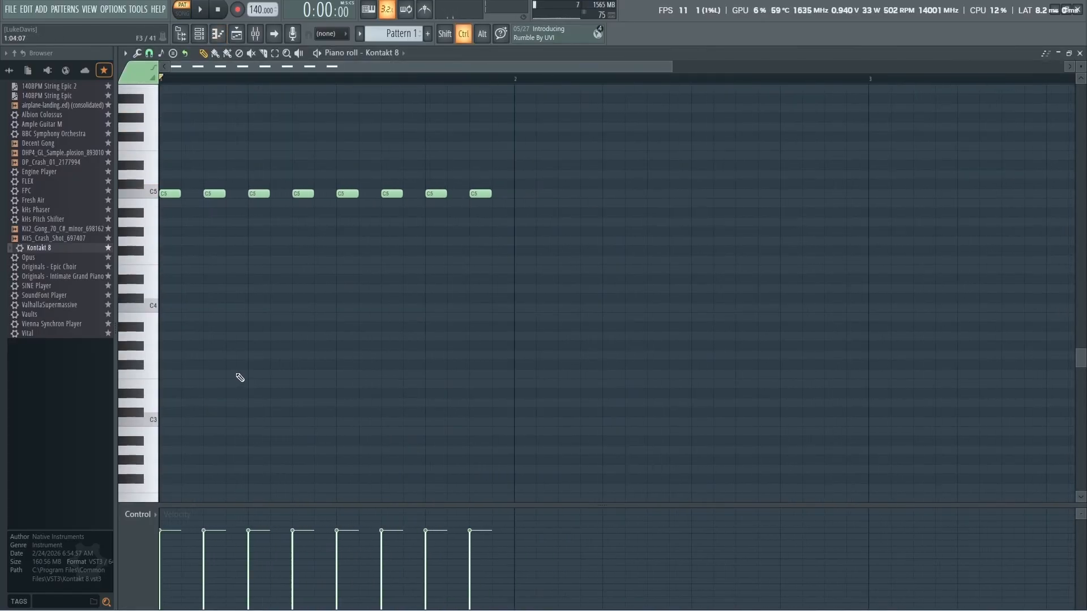
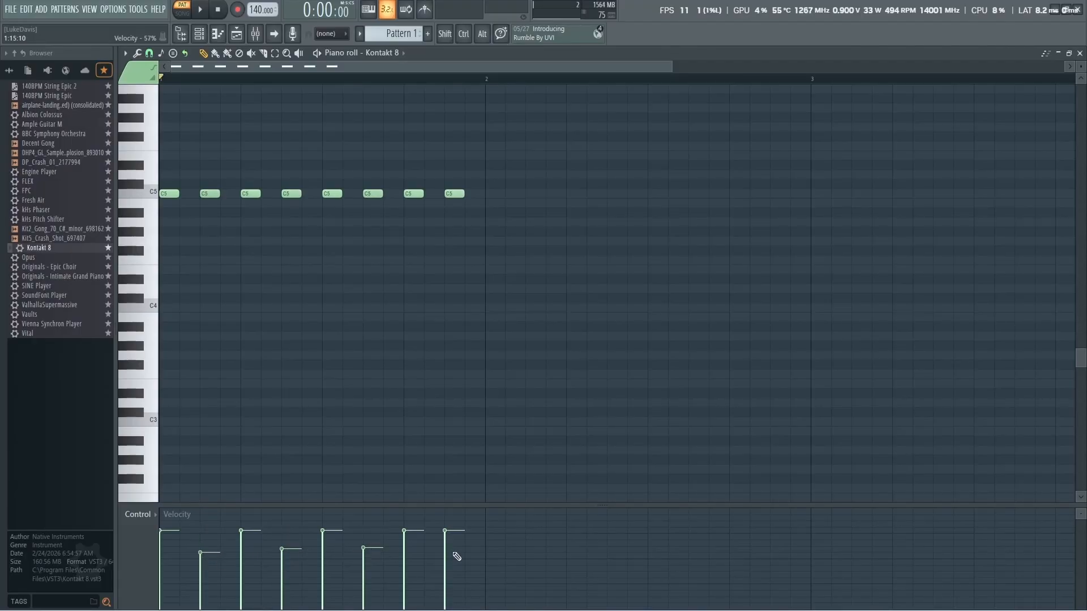
Lower the velocity of the last C5 note in bar 1 to match the other off-beat notes, and audition the pattern.
{"action": "left_click", "coordinate": [455, 553]}
{"action": "left_click", "coordinate": [200, 9]}
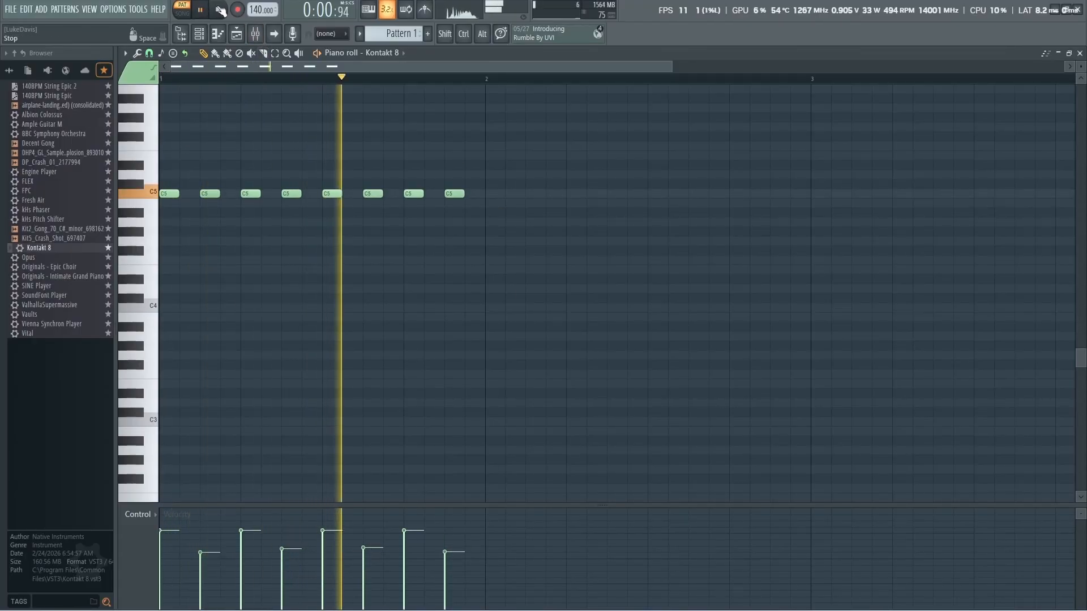
{"action": "key", "text": "space"}
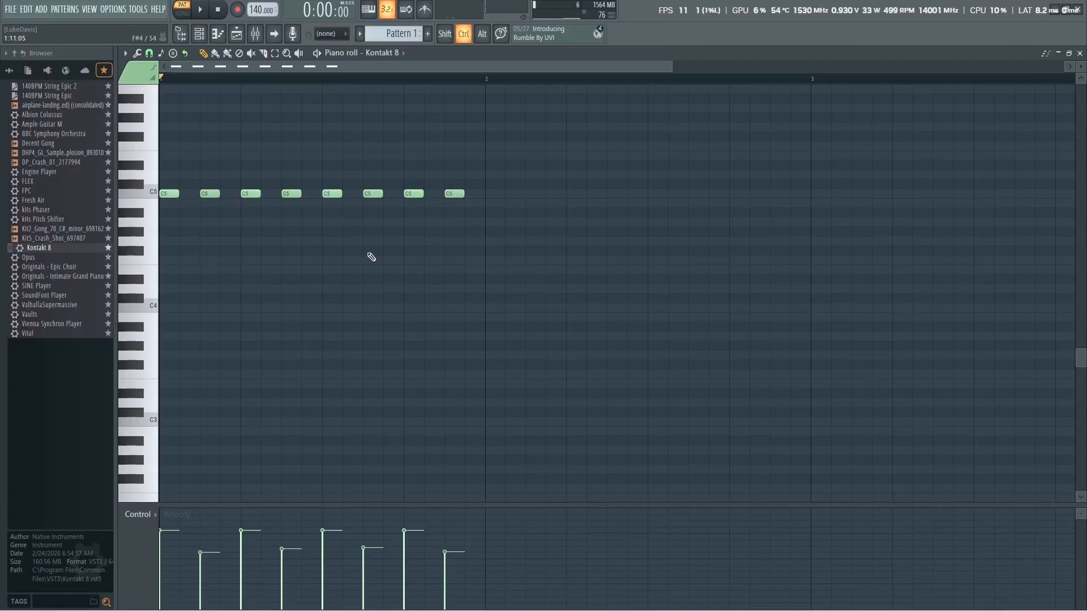
Copy all eight C5 notes from bar 1 into bar 2.
{"action": "key", "text": "ctrl+a"}
{"action": "key", "text": "ctrl+c"}
{"action": "left_click", "coordinate": [607, 80]}
{"action": "key", "text": "ctrl+v"}
{"action": "left_click", "coordinate": [532, 203], "text": "ctrl"}
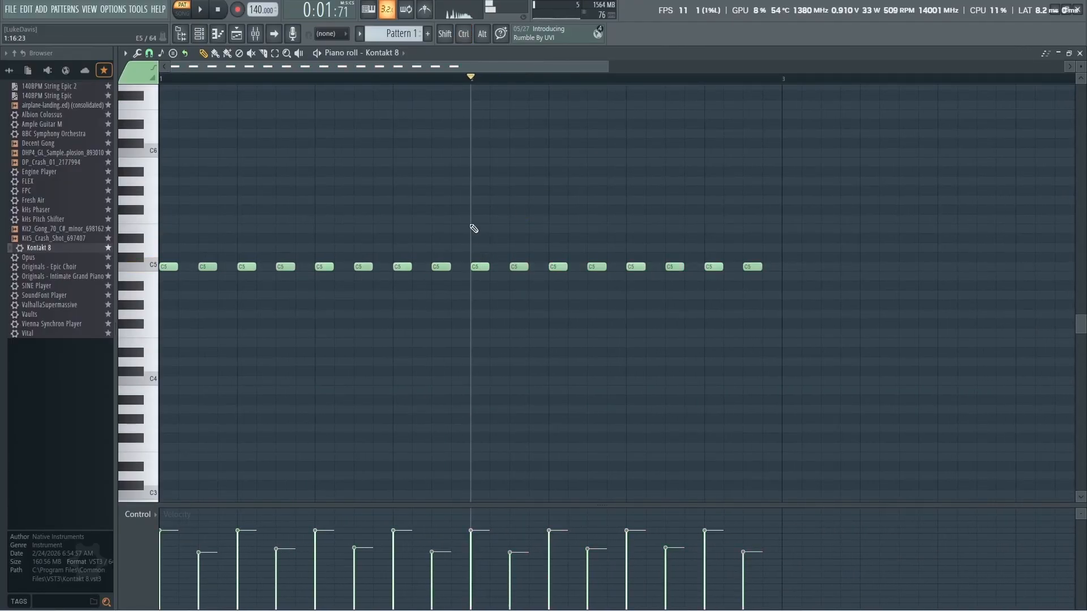
{"action": "mouse_move", "coordinate": [472, 211]}
{"action": "left_mouse_down"}
{"action": "mouse_move", "coordinate": [473, 200]}
{"action": "mouse_move", "coordinate": [473, 213]}
{"action": "left_mouse_up"}
{"action": "key", "text": "Delete"}
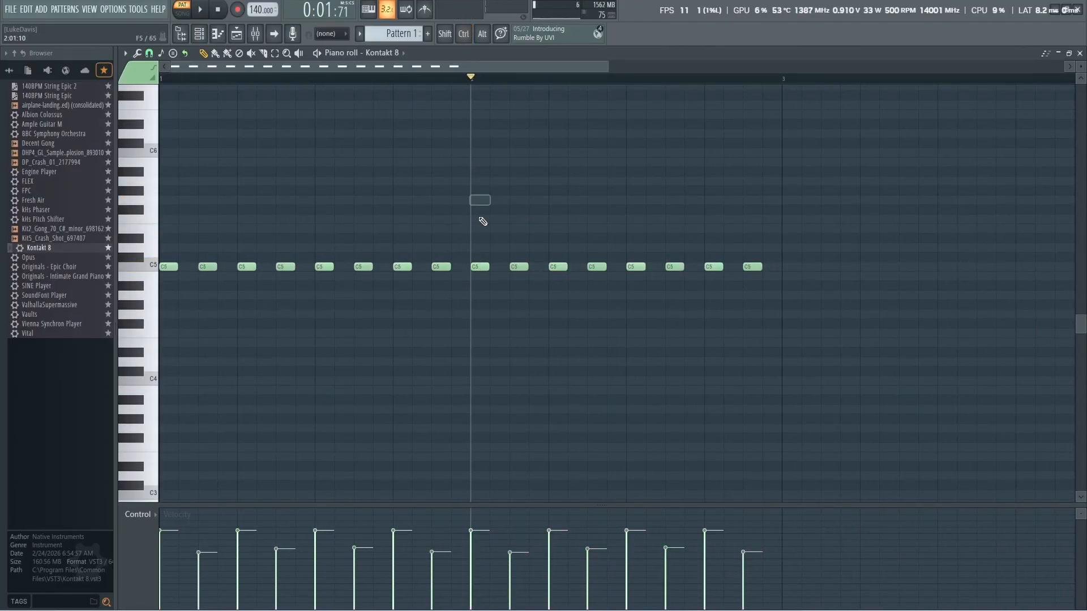
Play the two bars of repeated C5 notes from the start.
{"action": "left_click", "coordinate": [240, 81]}
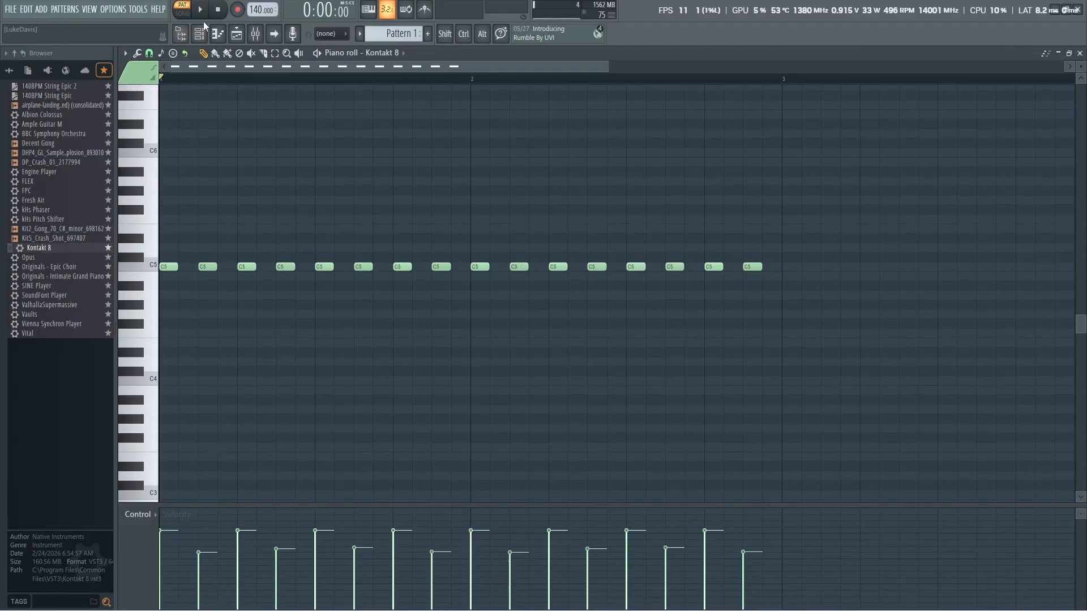
{"action": "left_click", "coordinate": [202, 10]}
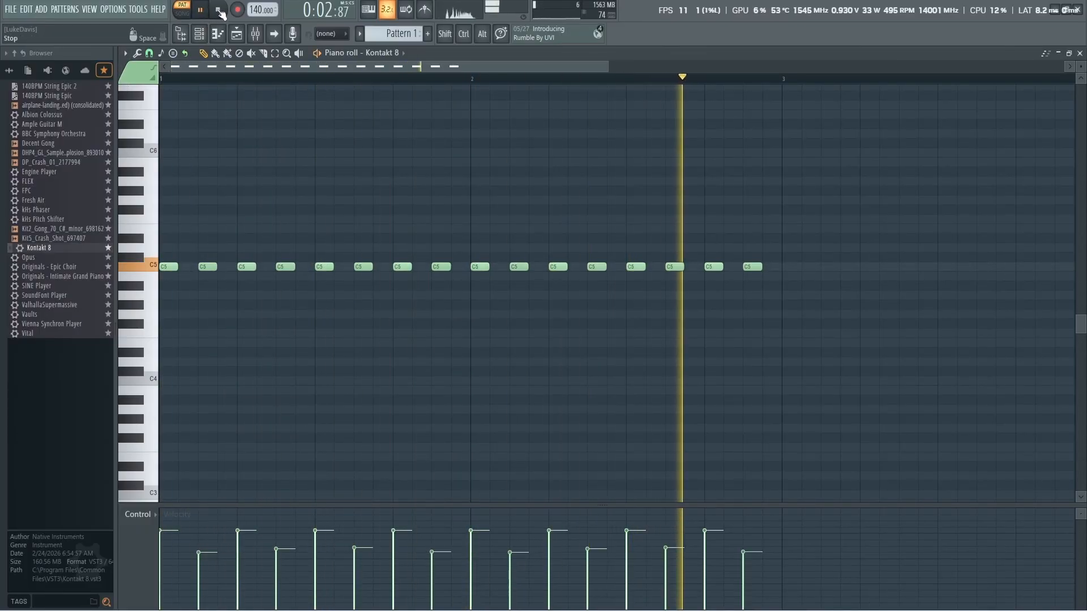
{"action": "key", "text": "space"}
Switch new notes to color group 5 and place a short G5 melody note at the start of bar 2.
{"action": "left_click", "coordinate": [125, 78]}
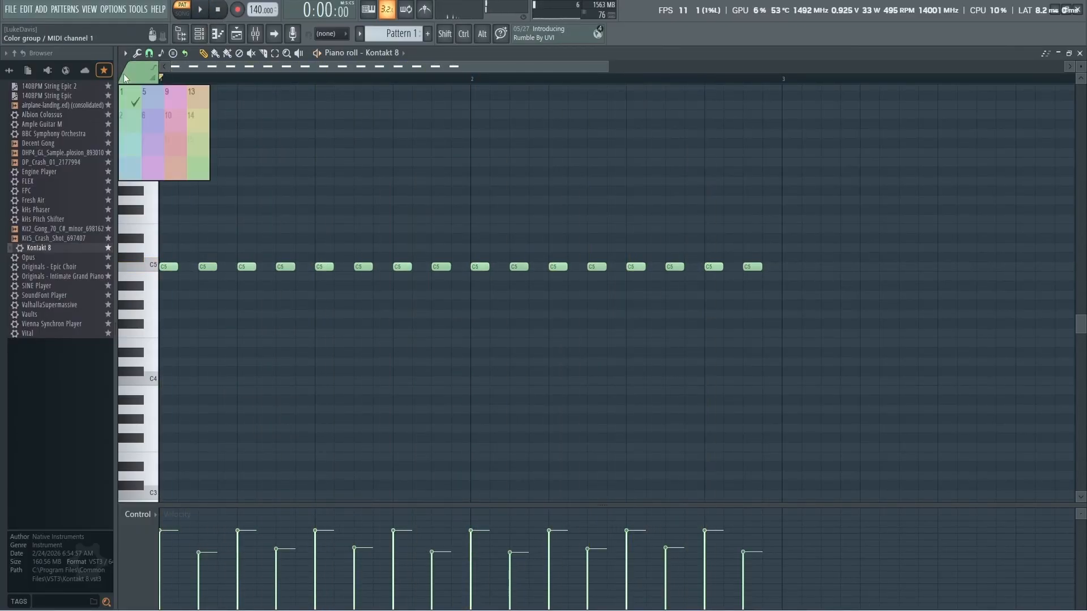
{"action": "left_click", "coordinate": [148, 93]}
{"action": "scroll", "coordinate": [510, 161], "scroll_direction": "up", "scroll_amount": 3}
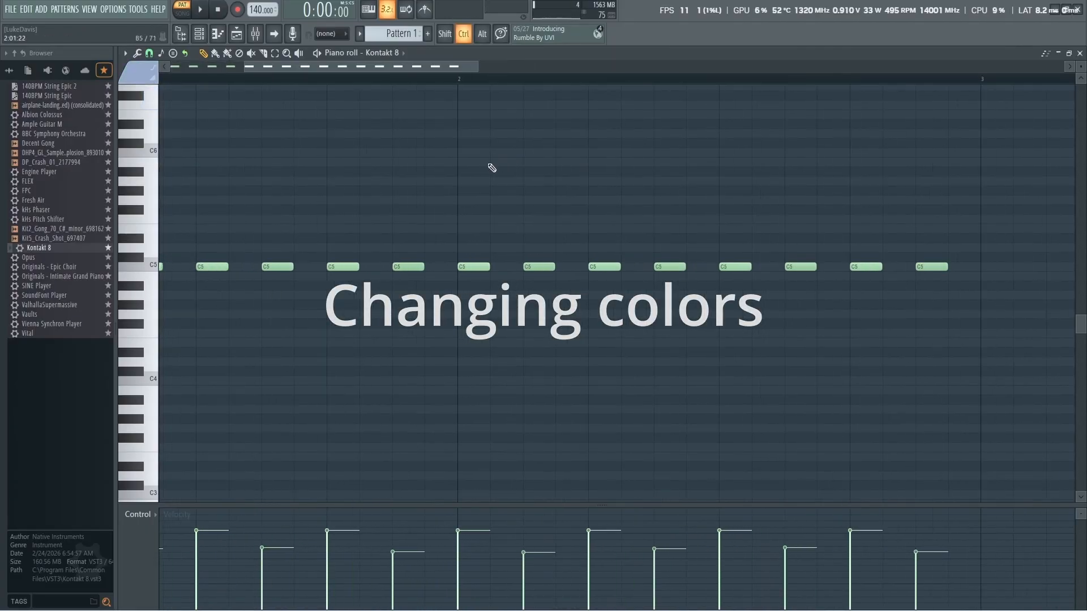
{"action": "left_click_drag", "start_coordinate": [457, 180], "coordinate": [458, 212]}
{"action": "scroll", "coordinate": [459, 212], "scroll_direction": "down", "scroll_amount": 2}
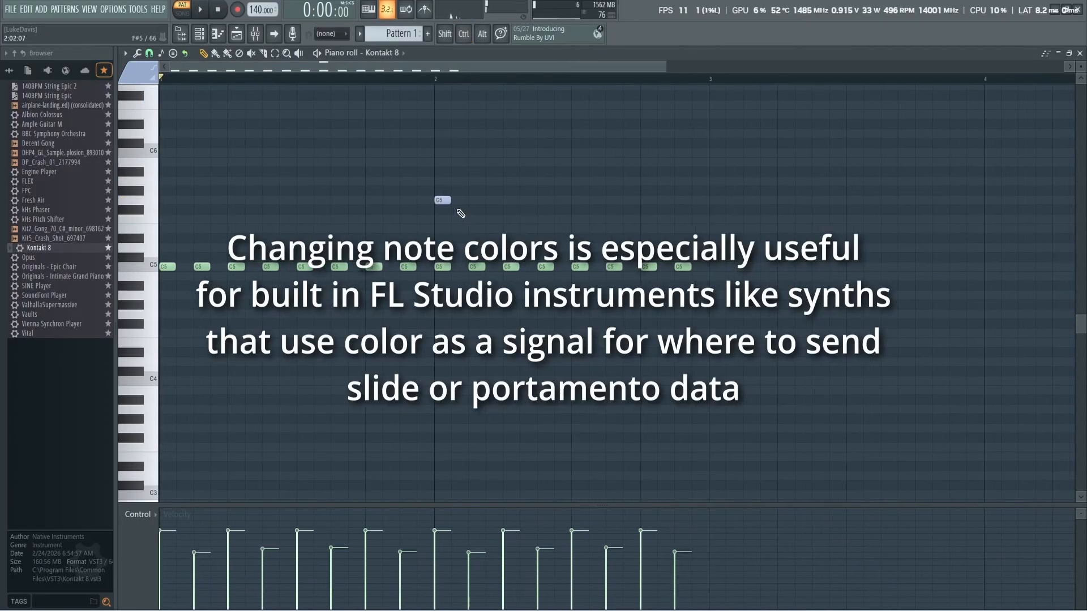
Continue the bar 2 melody with short G5, F#5, F#5 and G5 notes above the repeated C5 rhythm.
{"action": "left_click", "coordinate": [524, 202]}
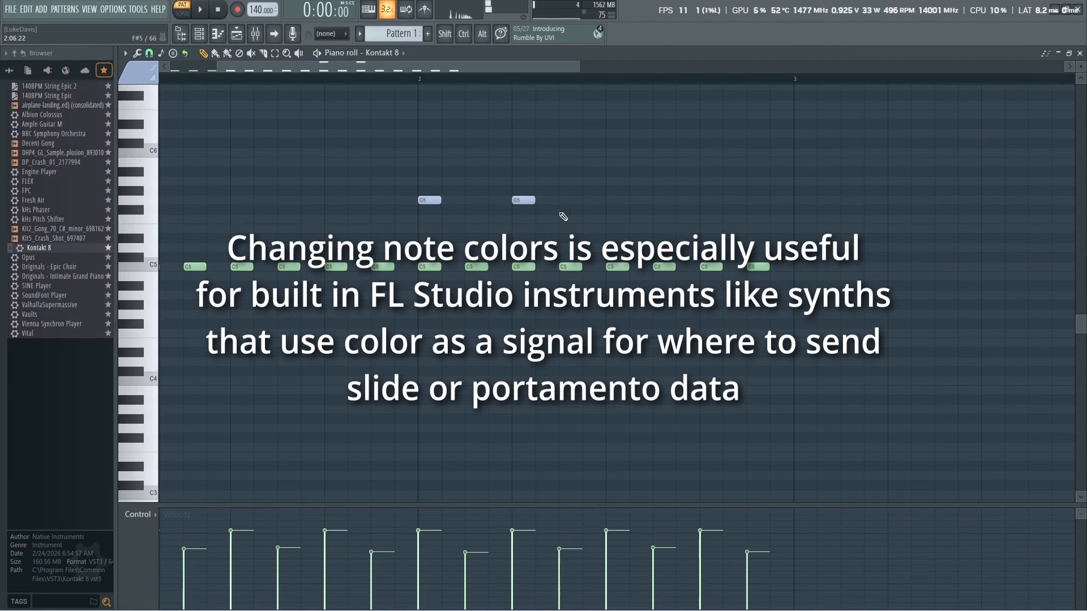
{"action": "left_click", "coordinate": [564, 210]}
{"action": "scroll", "coordinate": [566, 222], "scroll_direction": "down", "scroll_amount": 2}
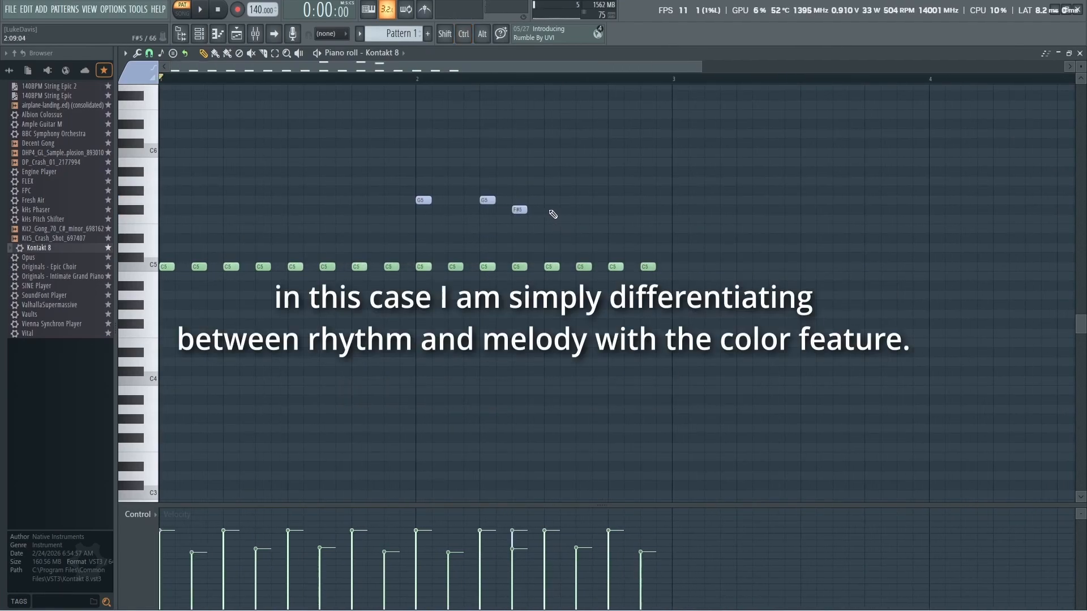
{"action": "left_click", "coordinate": [583, 210]}
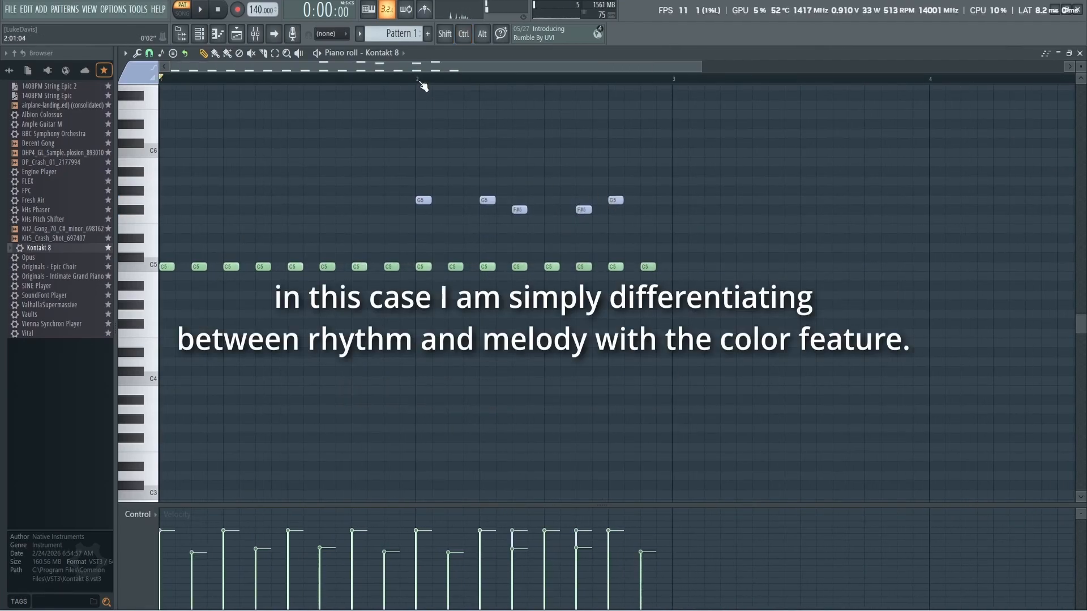
Play back the string rhythm with its melody, both as two bars and as the extended four-bar pattern.
{"action": "left_click", "coordinate": [204, 10]}
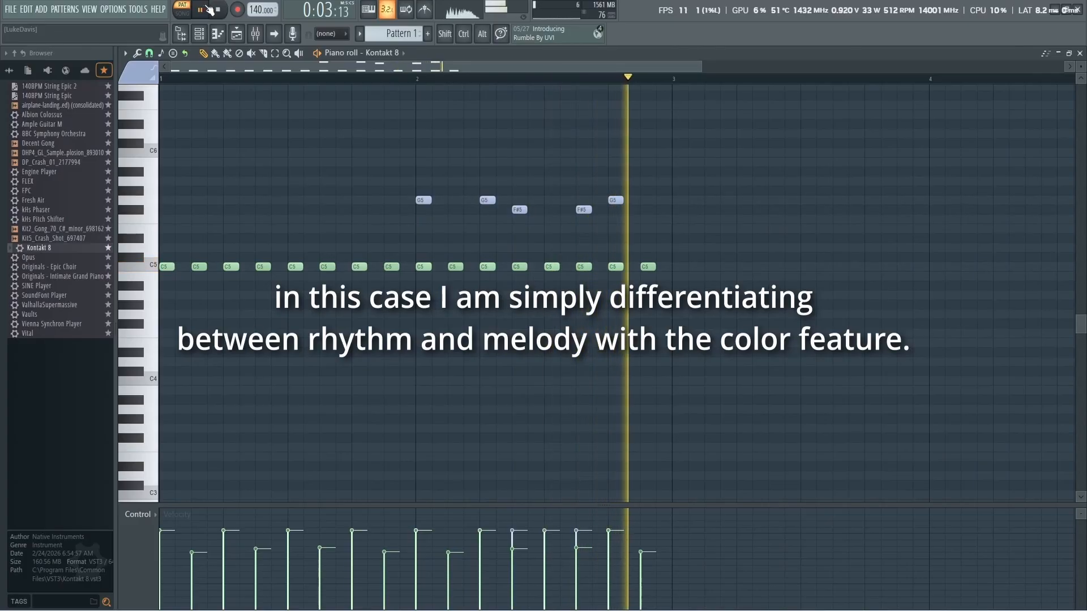
{"action": "left_click", "coordinate": [206, 9]}
{"action": "scroll", "coordinate": [416, 233], "scroll_direction": "down", "scroll_amount": 3, "text": "ctrl"}
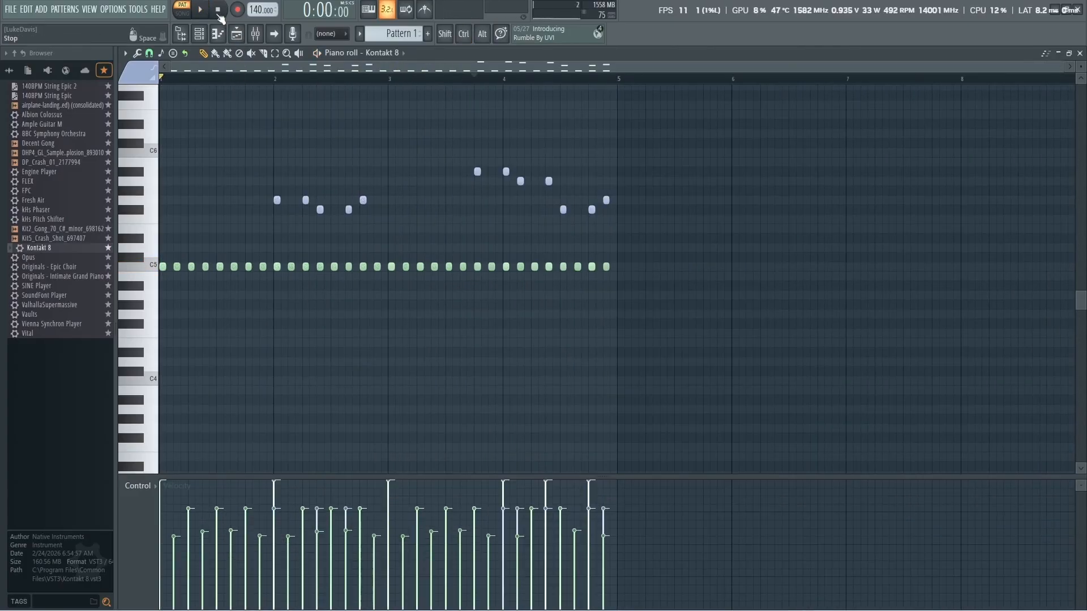
{"action": "key", "text": "space"}
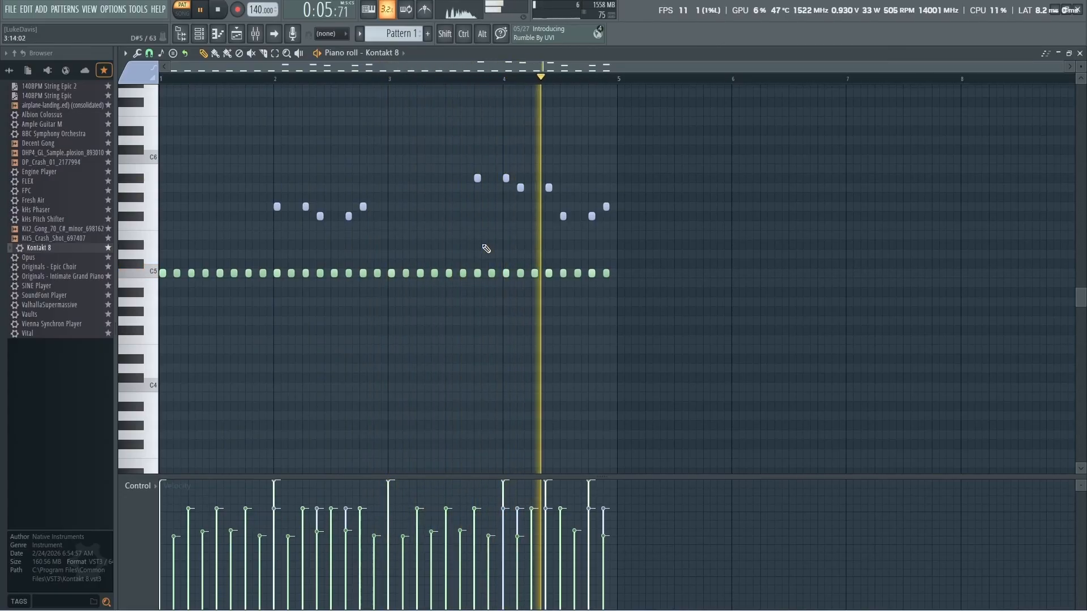
{"action": "left_click", "coordinate": [219, 10]}
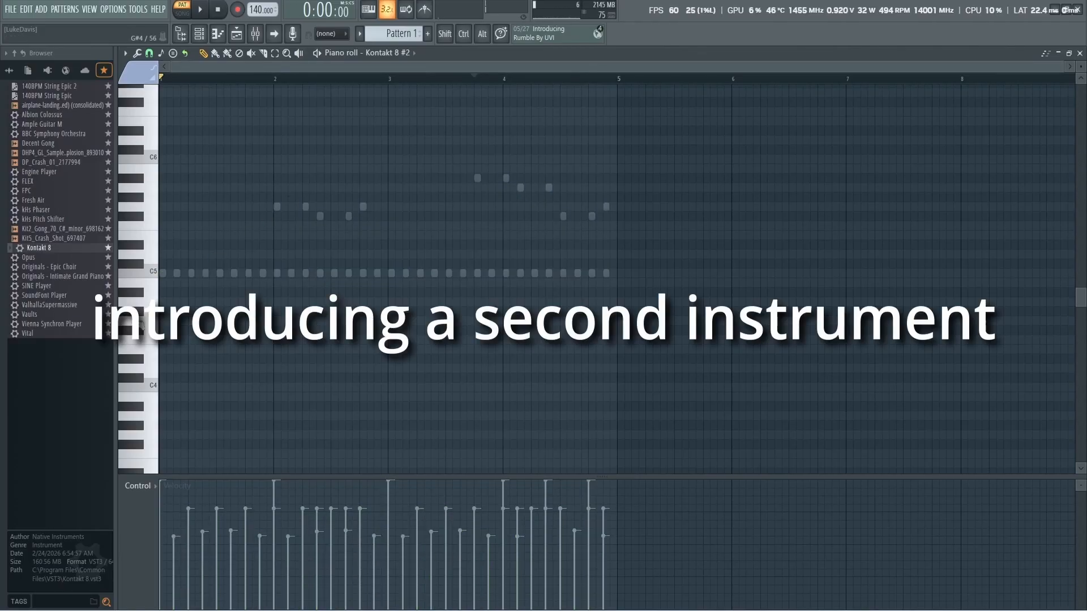
Place a low C3 note at the start of bar 1 in the Kontakt 8 #2 piano roll.
{"action": "left_click_drag", "start_coordinate": [163, 292], "coordinate": [108, 310]}
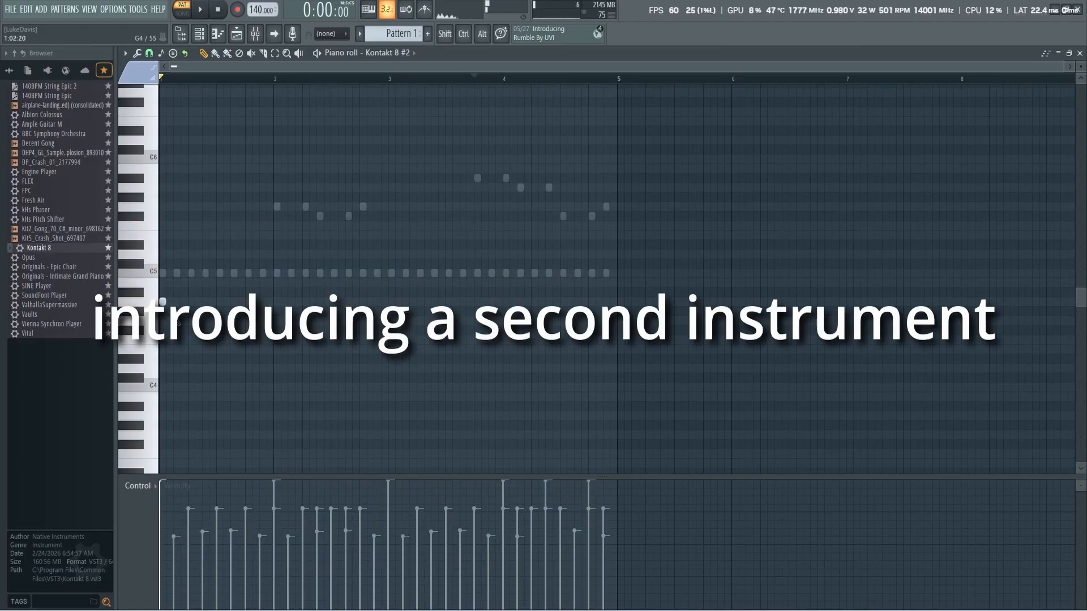
{"action": "scroll", "coordinate": [183, 312], "scroll_direction": "down", "scroll_amount": 5}
{"action": "left_click_drag", "start_coordinate": [161, 149], "coordinate": [126, 321]}
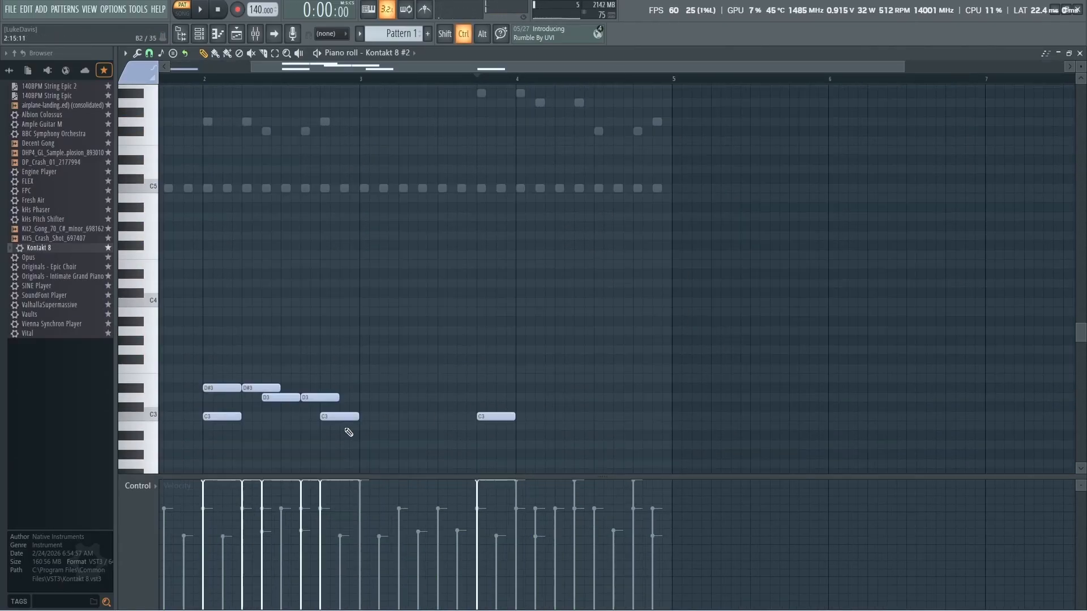
Copy the low phrase from bar 2 to bar 4, and delete the C3 note just before bar 4.
{"action": "left_click_drag", "start_coordinate": [347, 426], "coordinate": [206, 316]}
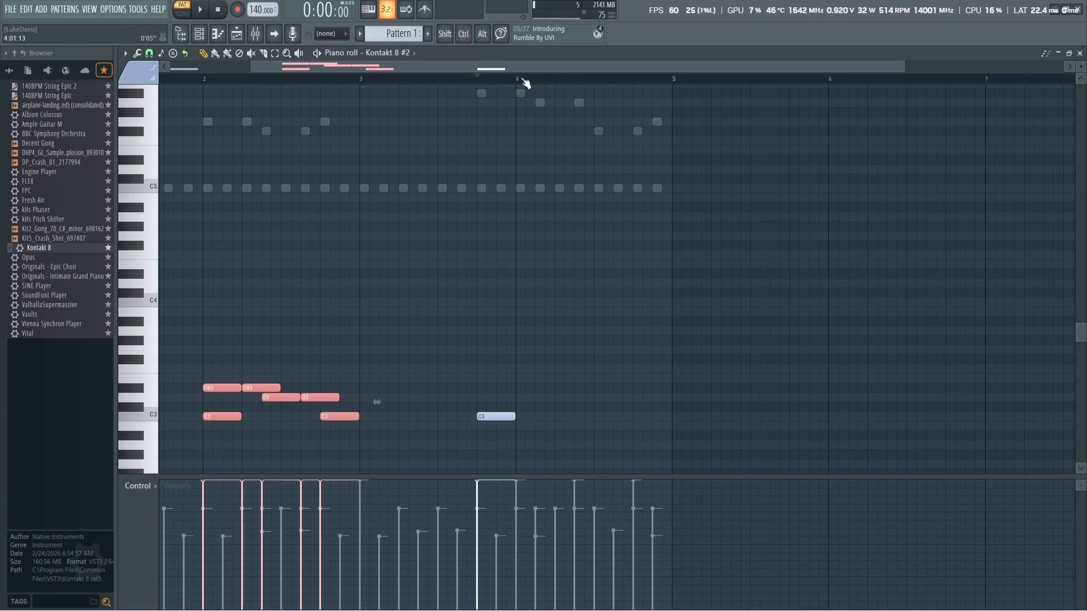
{"action": "left_click", "coordinate": [520, 79]}
{"action": "key", "text": "ctrl+v"}
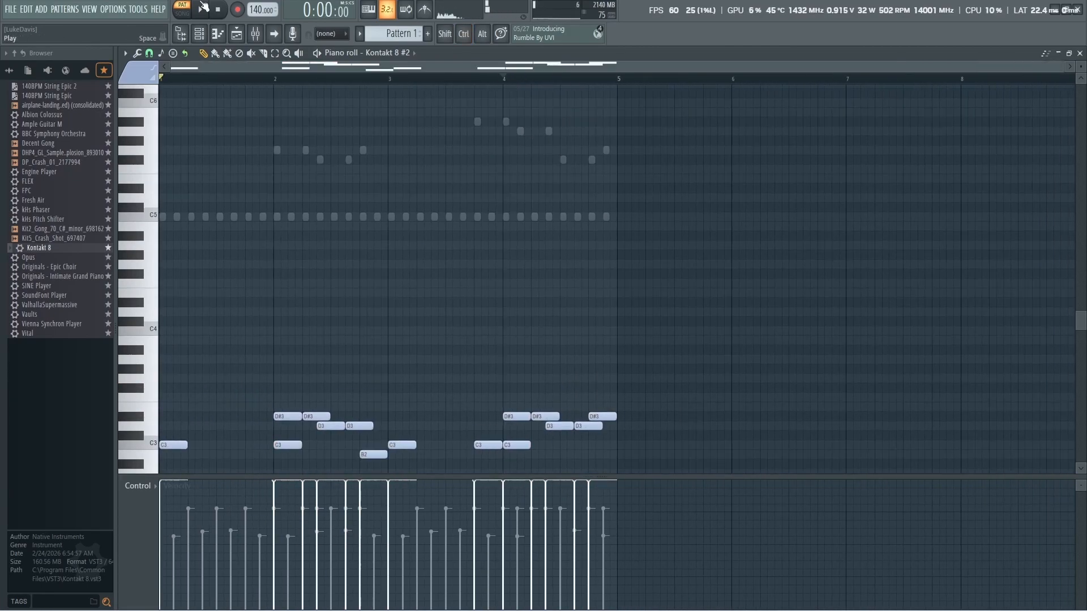
{"action": "right_click", "coordinate": [481, 445]}
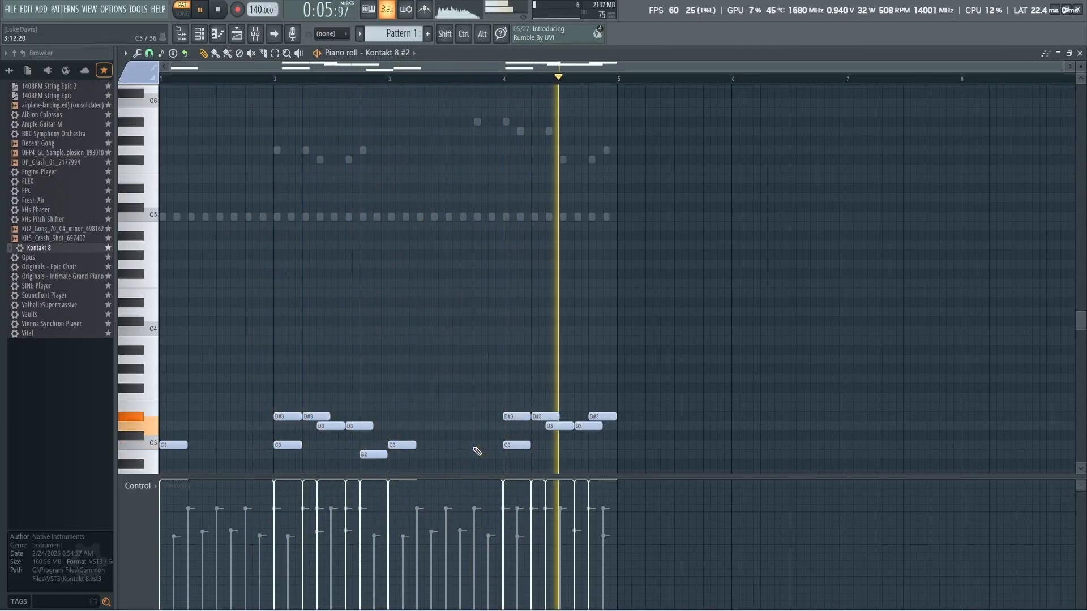
{"action": "left_click", "coordinate": [218, 10]}
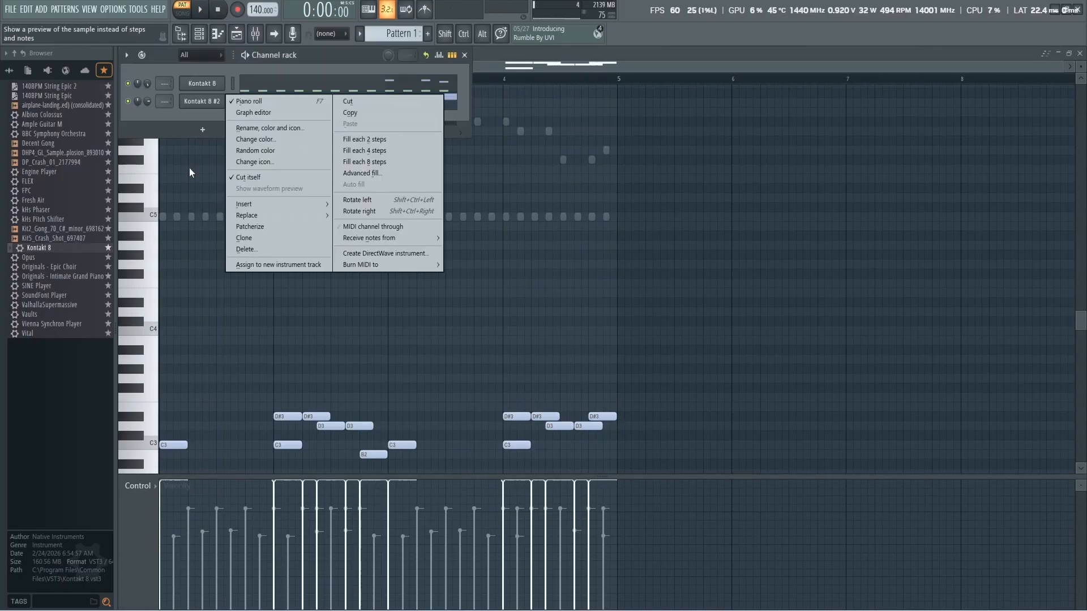
Show the channel rack and open the Kontakt 8 instrument window for the Short Strings channel.
{"action": "right_click", "coordinate": [189, 168]}
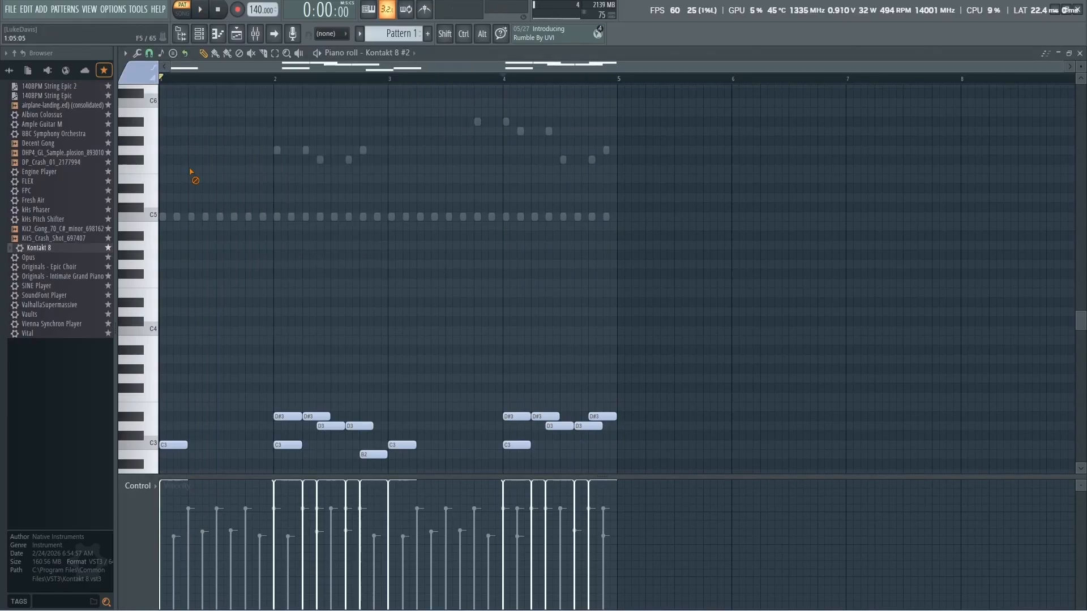
{"action": "left_click", "coordinate": [198, 33]}
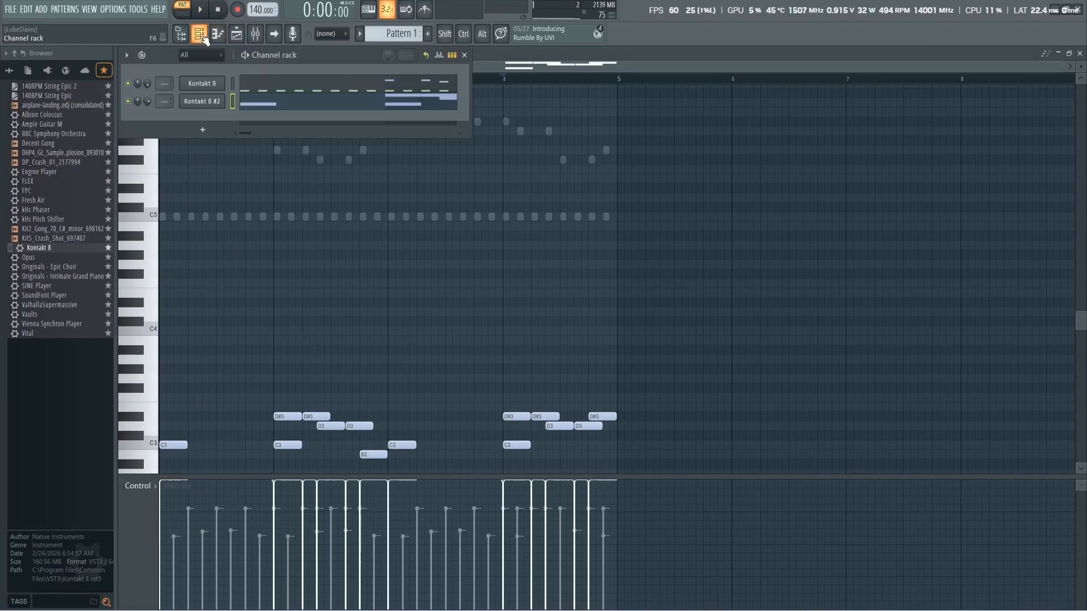
{"action": "left_click", "coordinate": [212, 85]}
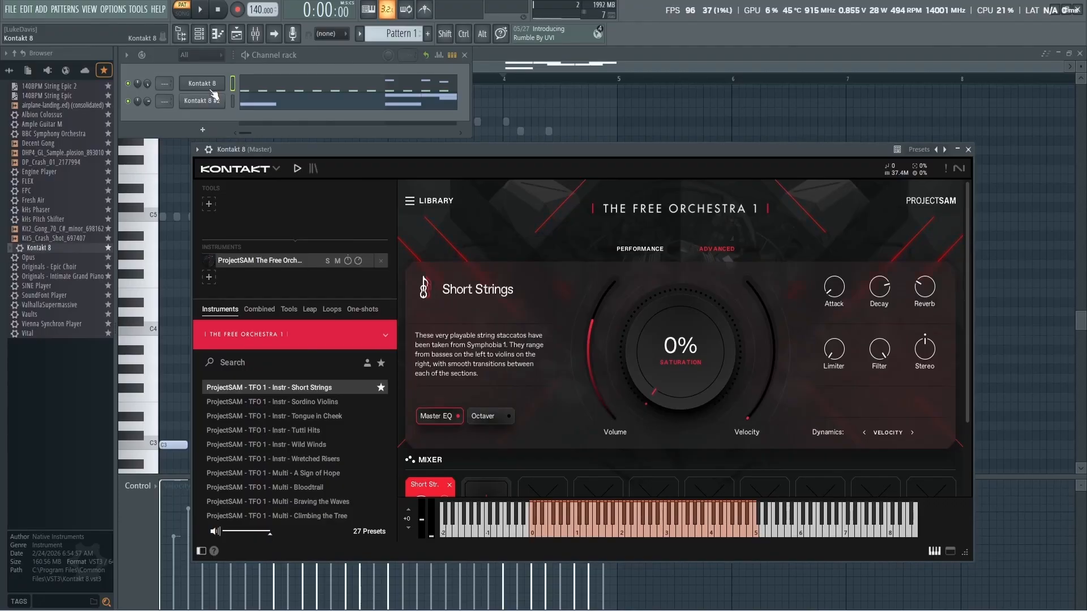
Rename the first Kontakt 8 channel to Short Strings and colour it blue.
{"action": "right_click", "coordinate": [211, 89]}
{"action": "left_click", "coordinate": [251, 110]}
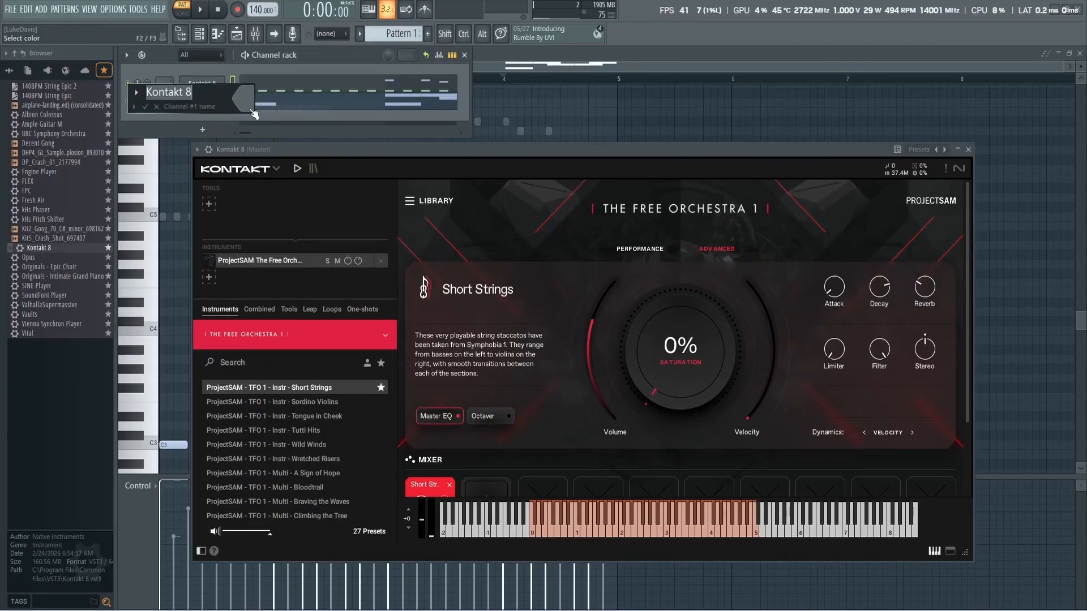
{"action": "type", "text": "Short Strings"}
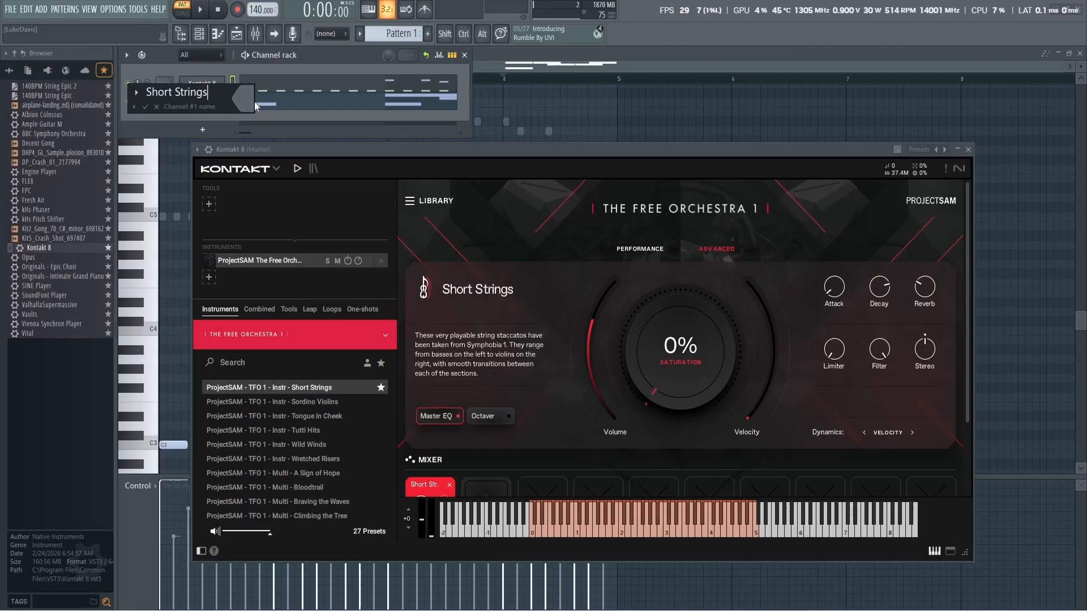
{"action": "left_click", "coordinate": [244, 105]}
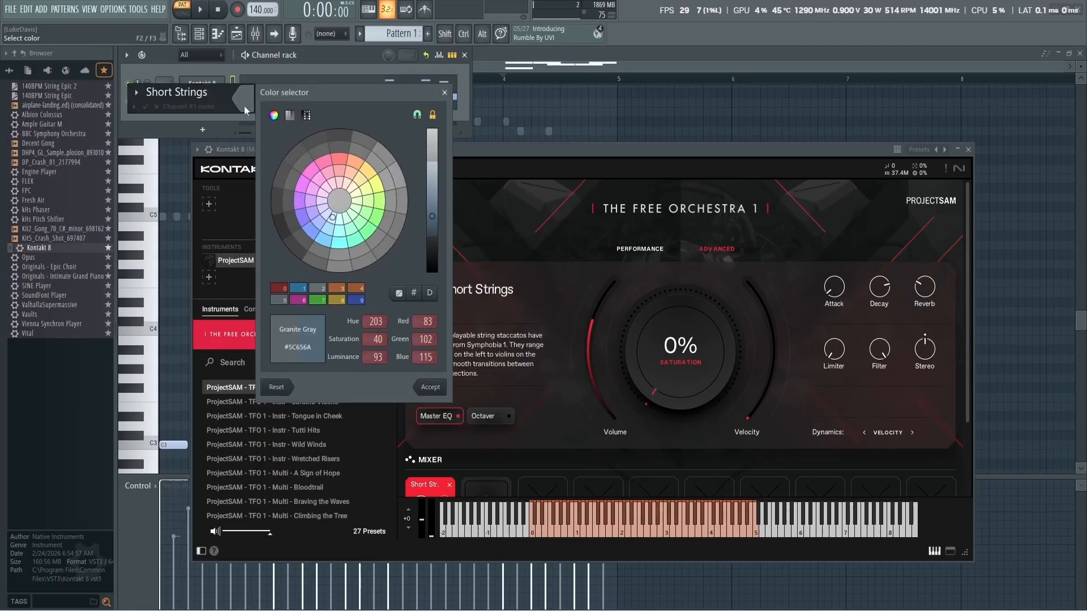
{"action": "left_click", "coordinate": [311, 231]}
{"action": "left_click", "coordinate": [430, 387]}
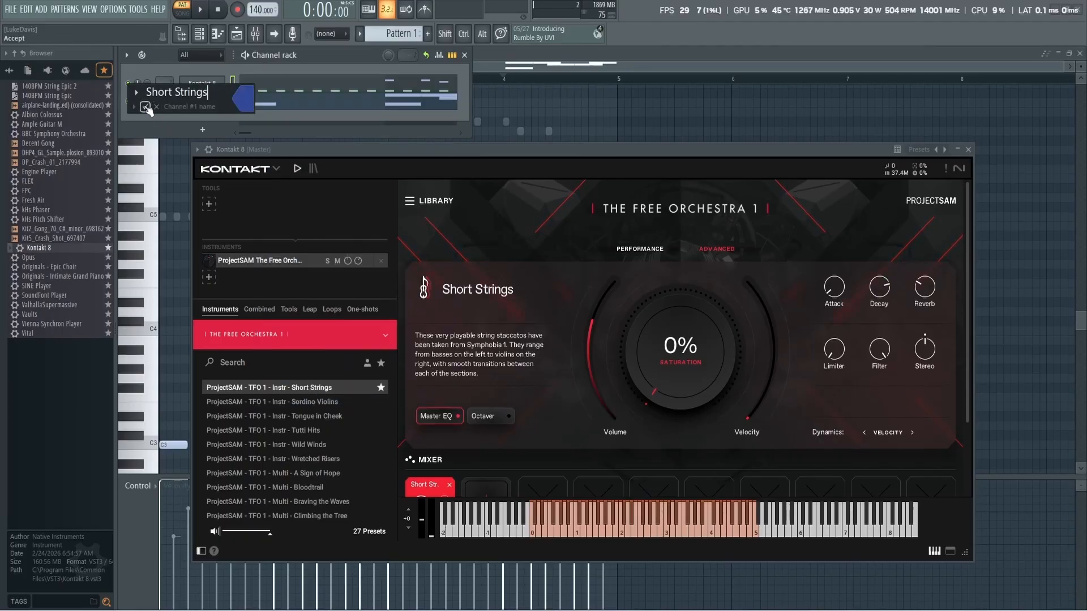
{"action": "left_click", "coordinate": [146, 107]}
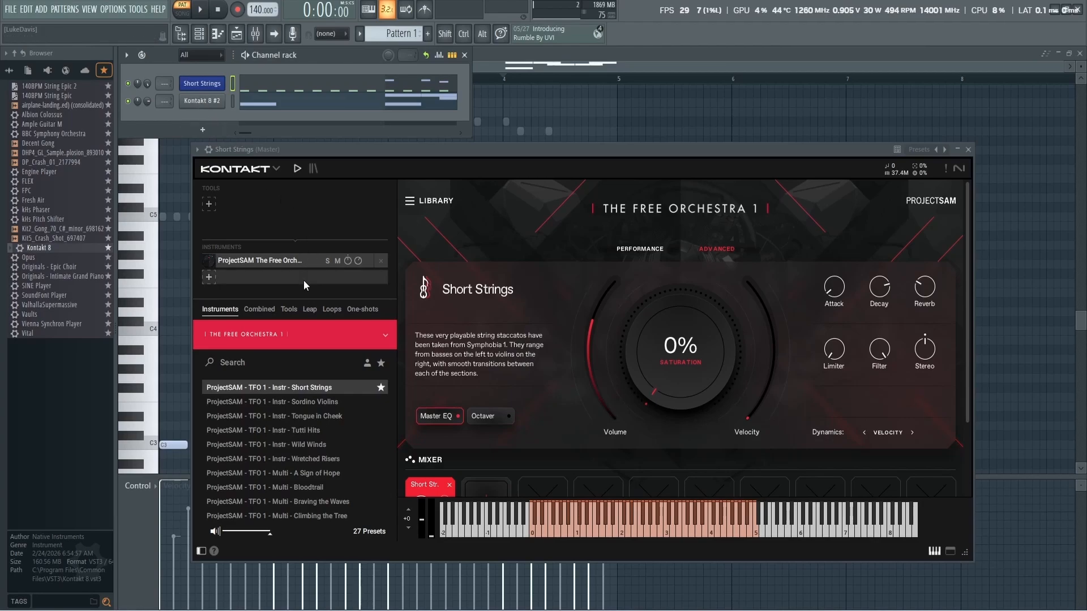
Rename the Kontakt 8 #2 channel to Bombastic Bass and give it the red-brown colour #8B312E.
{"action": "scroll", "coordinate": [318, 441], "scroll_direction": "down", "scroll_amount": 1}
{"action": "left_click", "coordinate": [200, 106]}
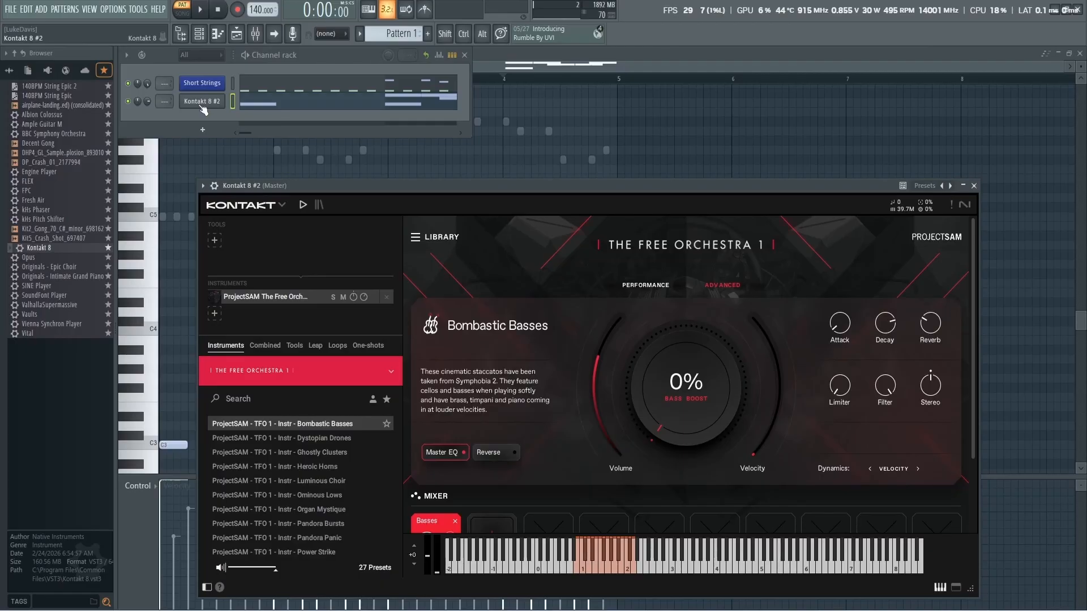
{"action": "right_click", "coordinate": [200, 106]}
{"action": "left_click", "coordinate": [283, 128]}
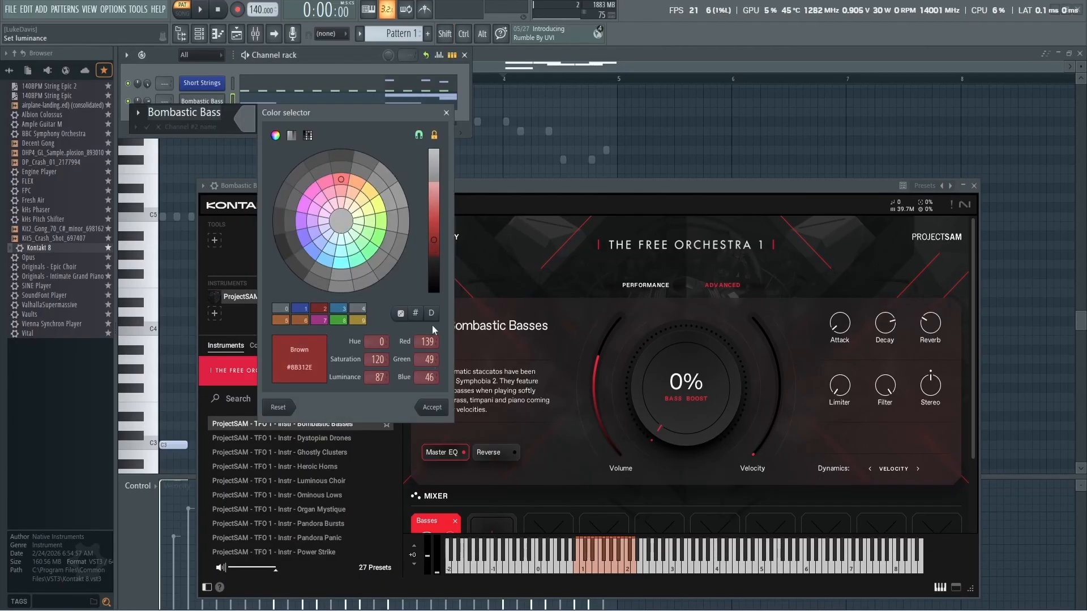
{"action": "left_click", "coordinate": [429, 412]}
{"action": "left_click", "coordinate": [147, 127]}
Select all Bombastic Bass notes in the piano roll and recolour them with colour group 11.
{"action": "right_click", "coordinate": [226, 154]}
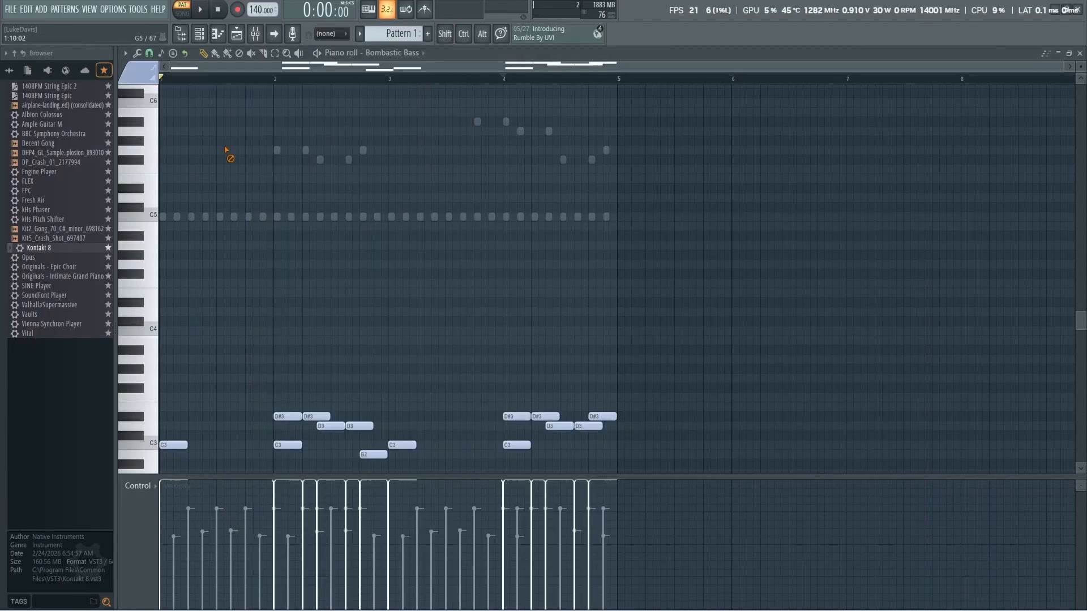
{"action": "scroll", "coordinate": [181, 216], "scroll_direction": "down", "scroll_amount": 3}
{"action": "left_click_drag", "start_coordinate": [626, 243], "coordinate": [167, 377]}
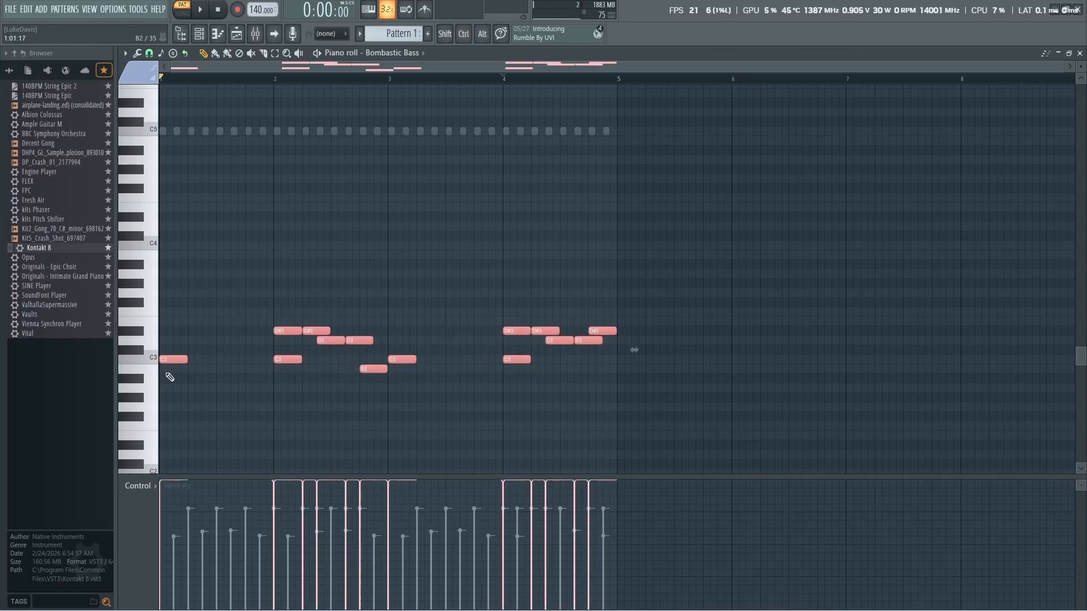
{"action": "left_click", "coordinate": [139, 72]}
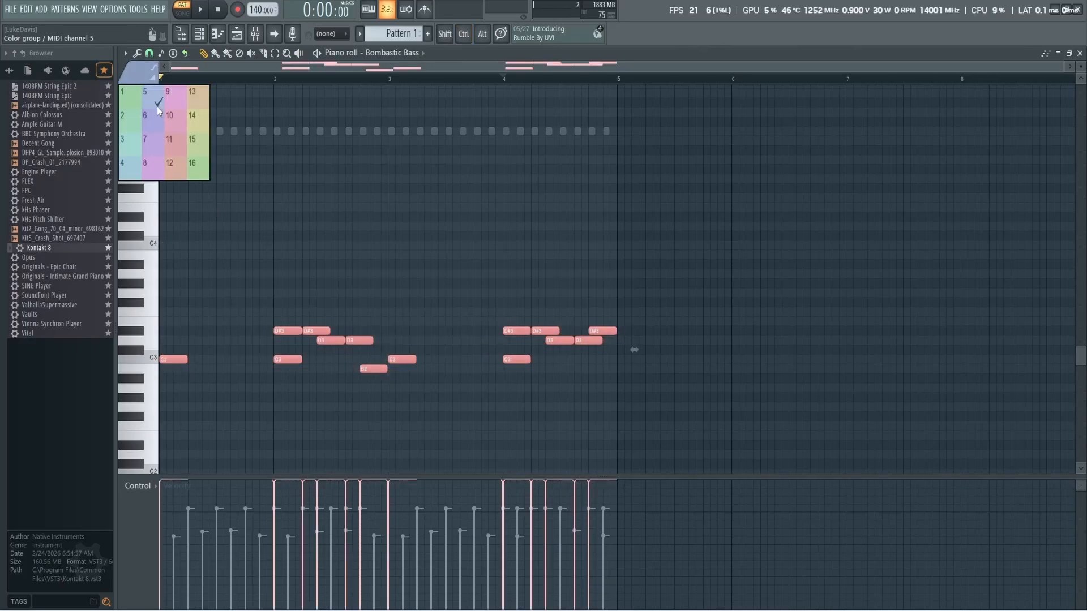
{"action": "left_click", "coordinate": [172, 145]}
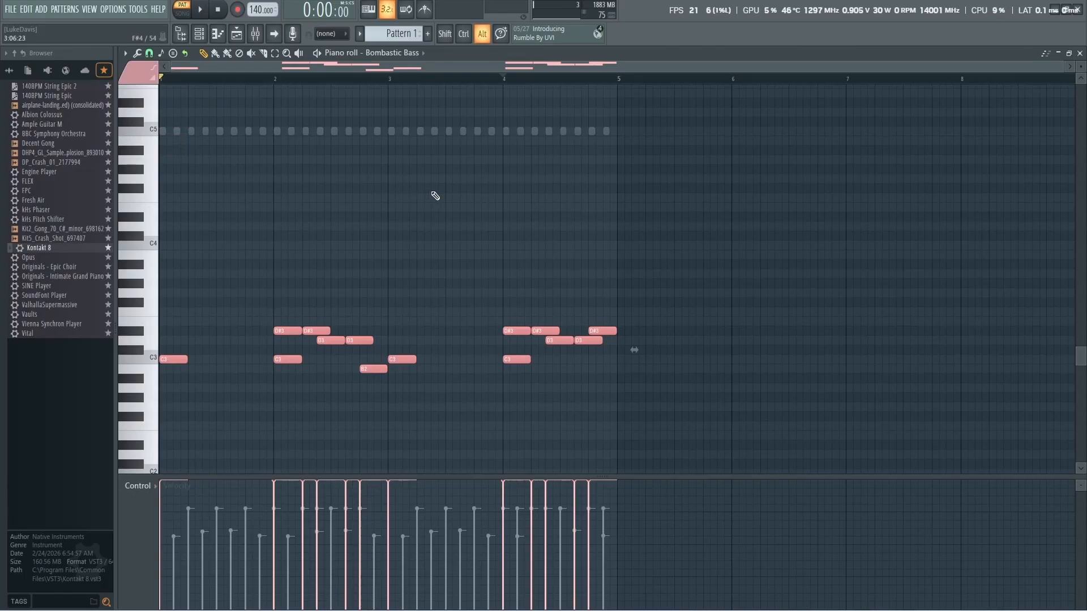
{"action": "key", "text": "alt+c"}
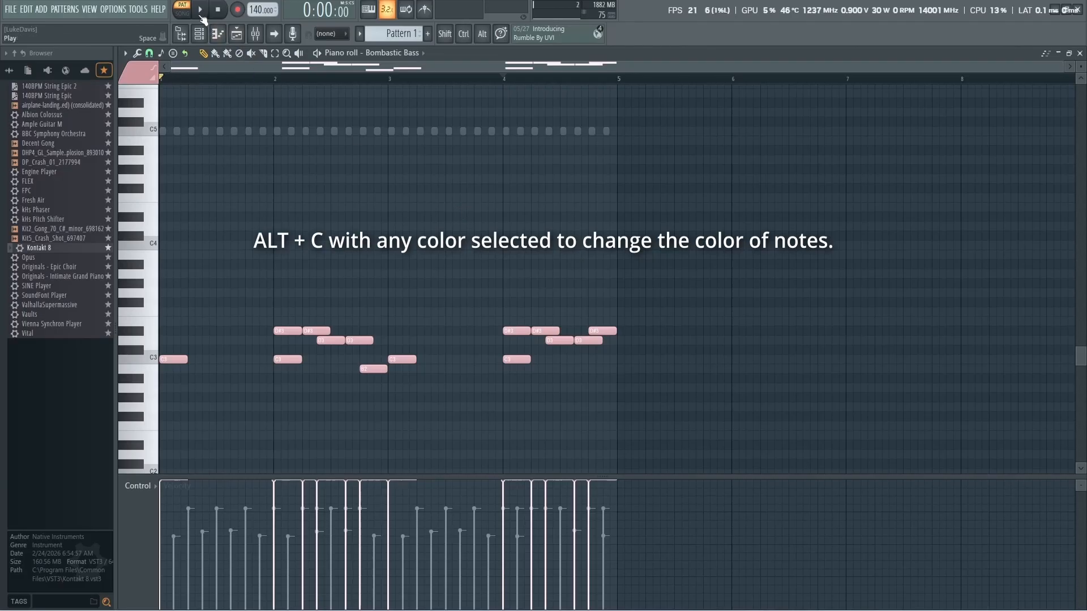
Play back the pattern with the Bombastic Bass part and with the added Tounge in Cheek notes.
{"action": "left_click", "coordinate": [201, 13]}
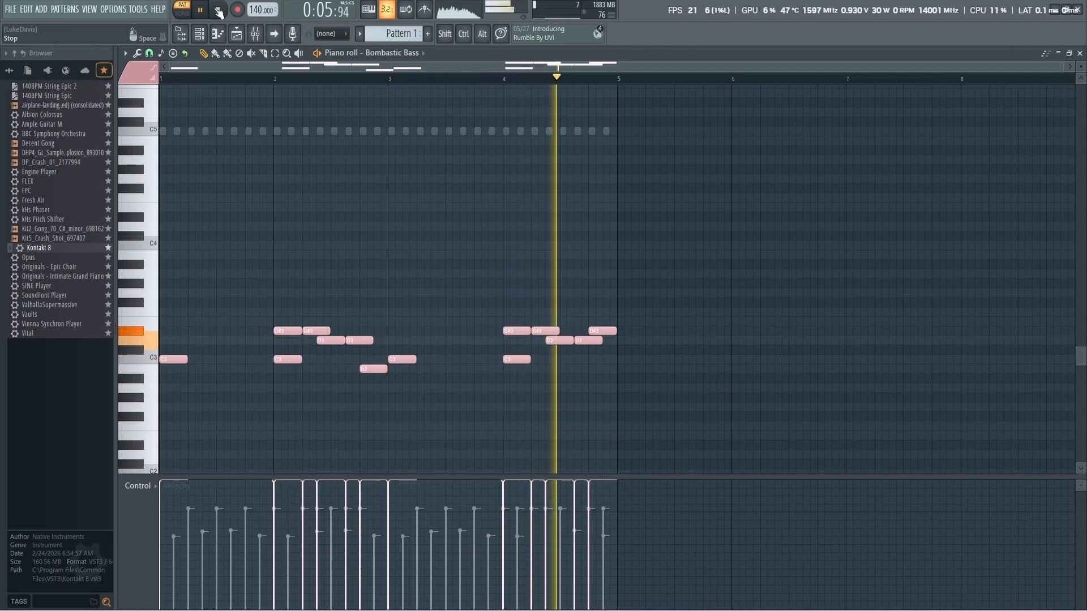
{"action": "left_click", "coordinate": [219, 12]}
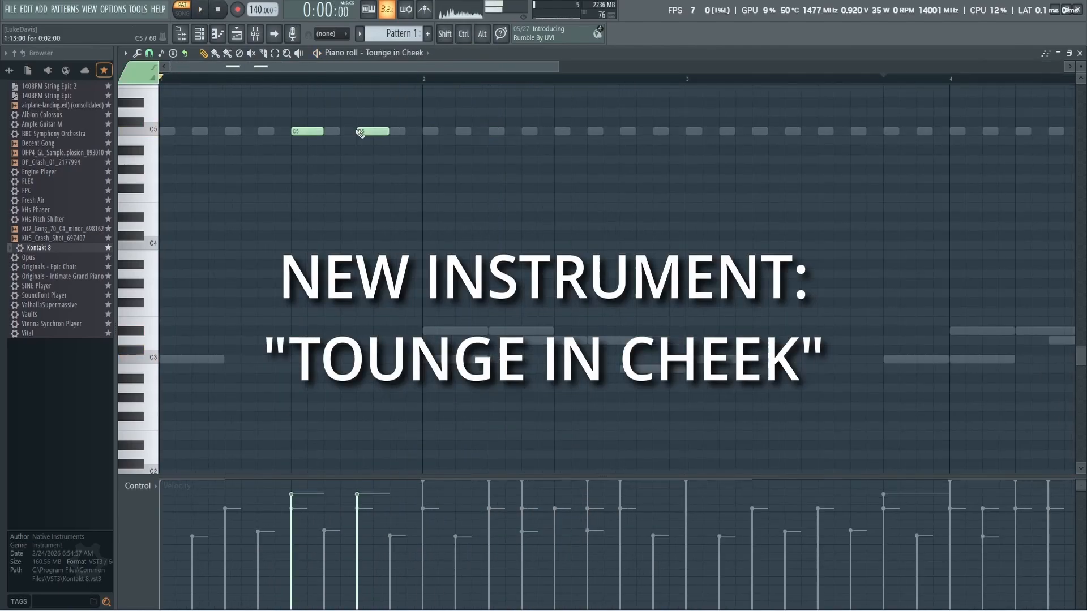
{"action": "left_click", "coordinate": [204, 10]}
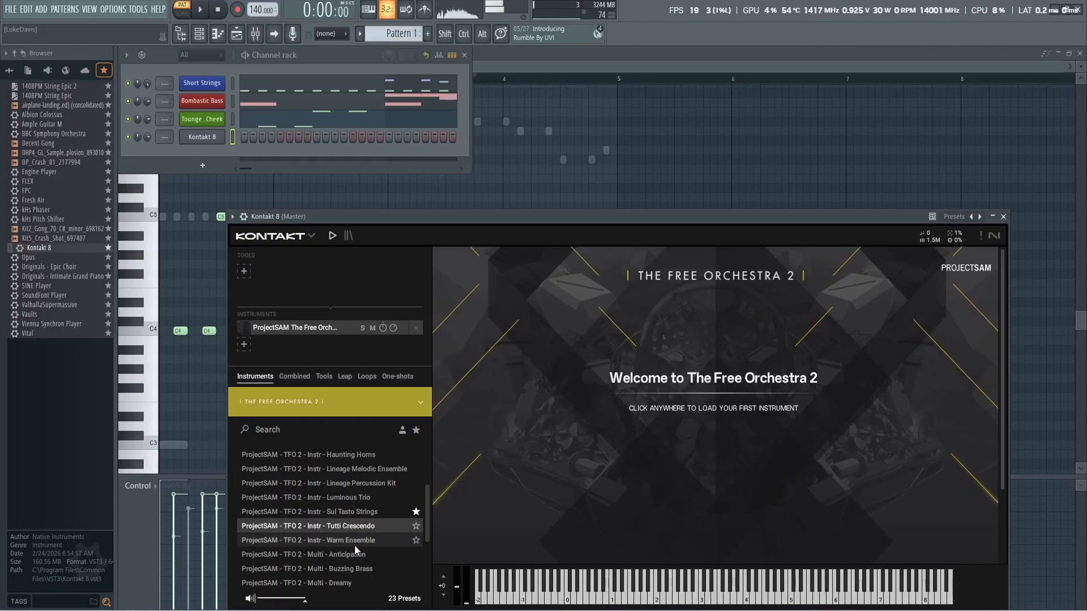
Load the Free Orchestra 2 presets Tutti Crescendo in Kontakt 8 and Haunting Horns in Kontakt 8 #2.
{"action": "double_click", "coordinate": [349, 525]}
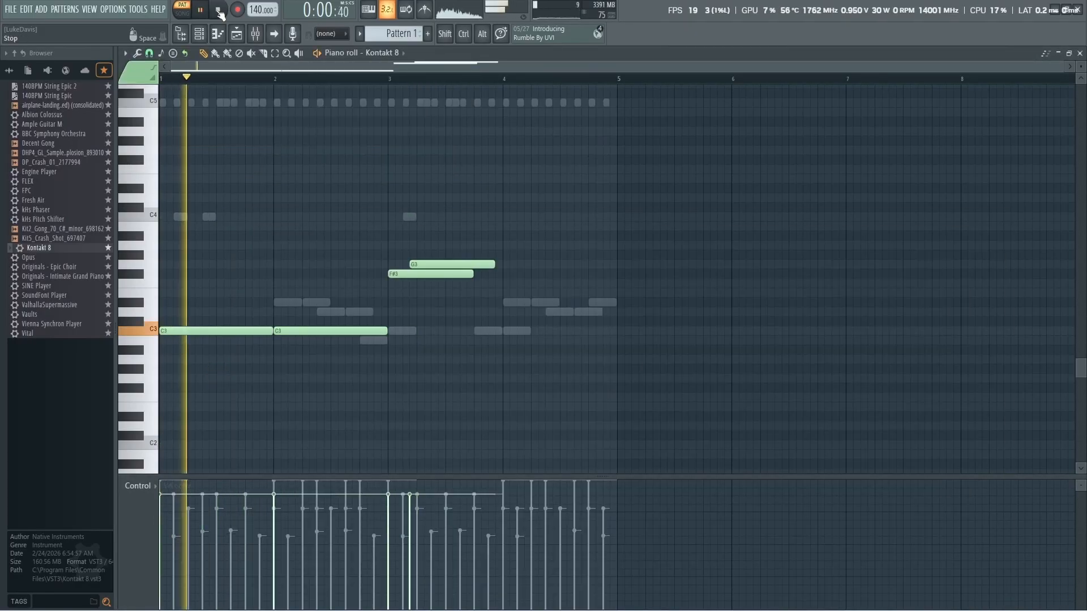
{"action": "left_click", "coordinate": [219, 11]}
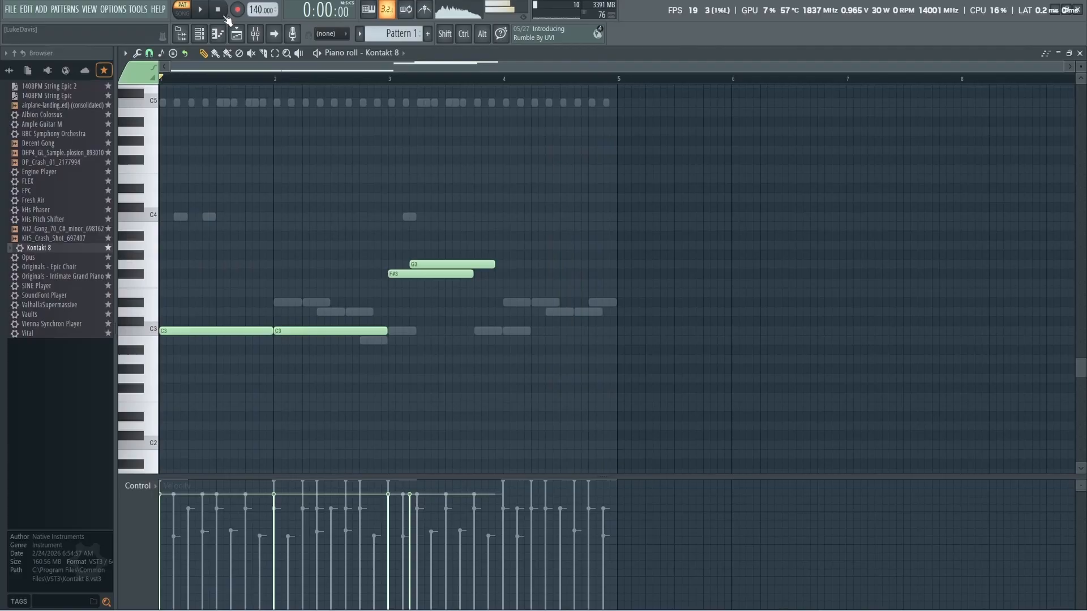
{"action": "left_click", "coordinate": [198, 34]}
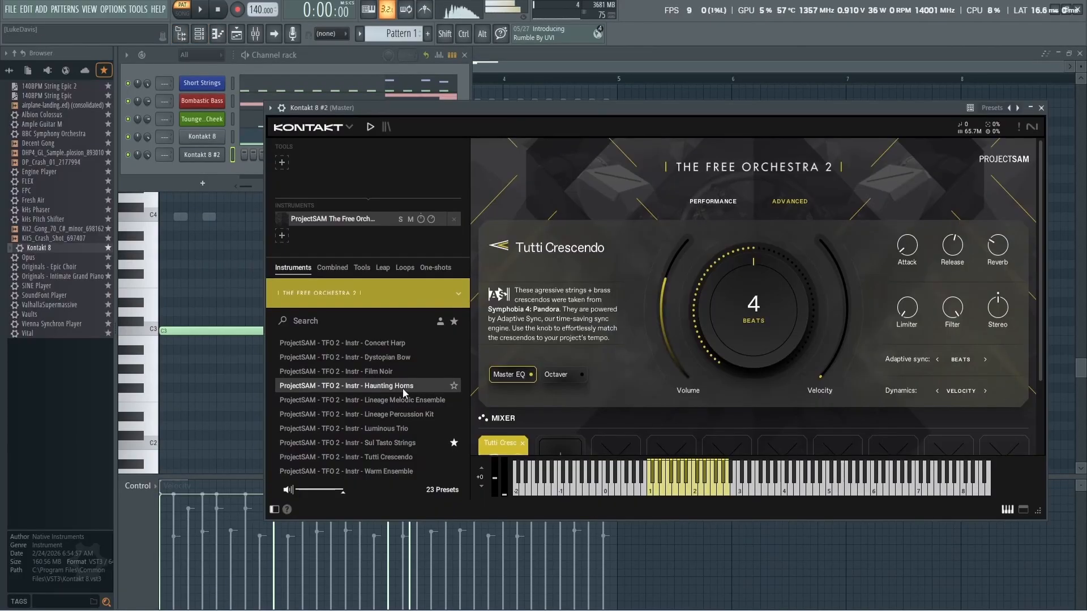
{"action": "double_click", "coordinate": [385, 388]}
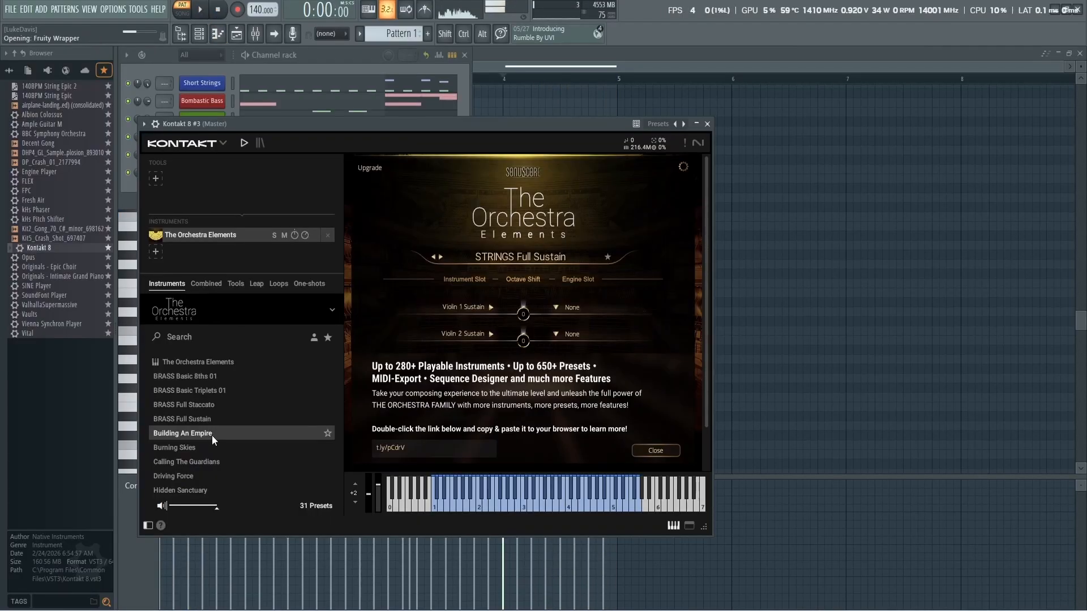
Load Building An Empire in Kontakt 8 #3 and stack a one-bar C minor chord in bar 1 from C4 up to C6.
{"action": "double_click", "coordinate": [212, 436]}
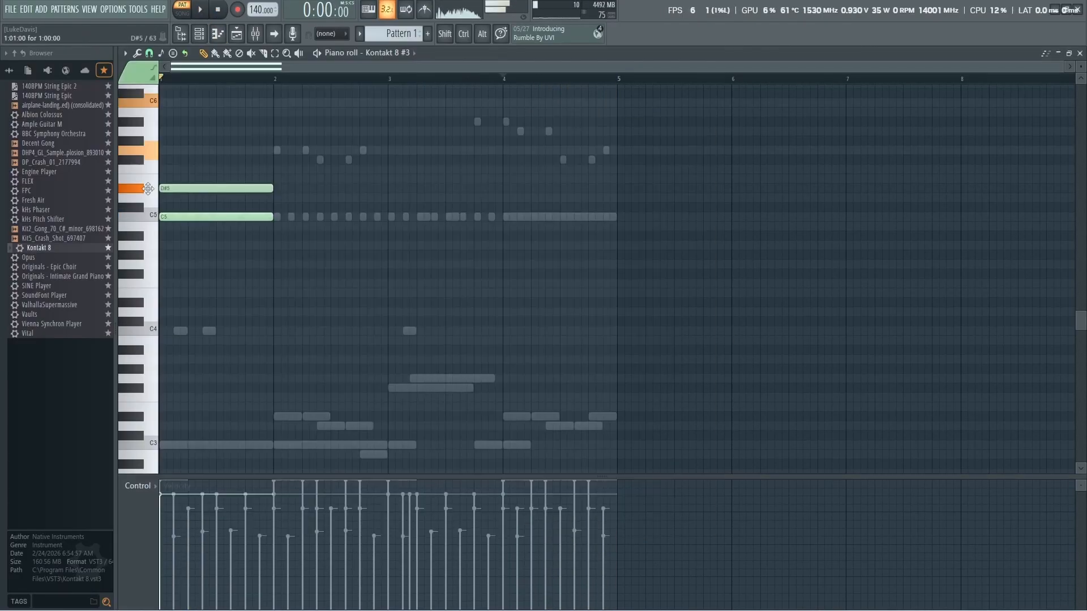
{"action": "left_click", "coordinate": [169, 151]}
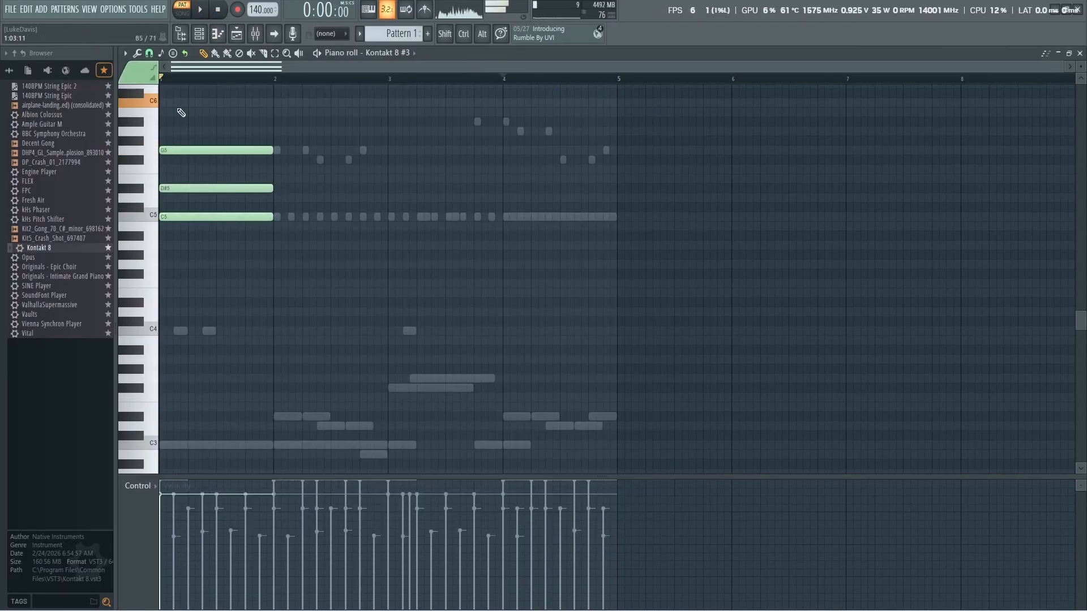
{"action": "left_click_drag", "start_coordinate": [183, 95], "coordinate": [191, 104]}
{"action": "left_click_drag", "start_coordinate": [228, 249], "coordinate": [211, 86]}
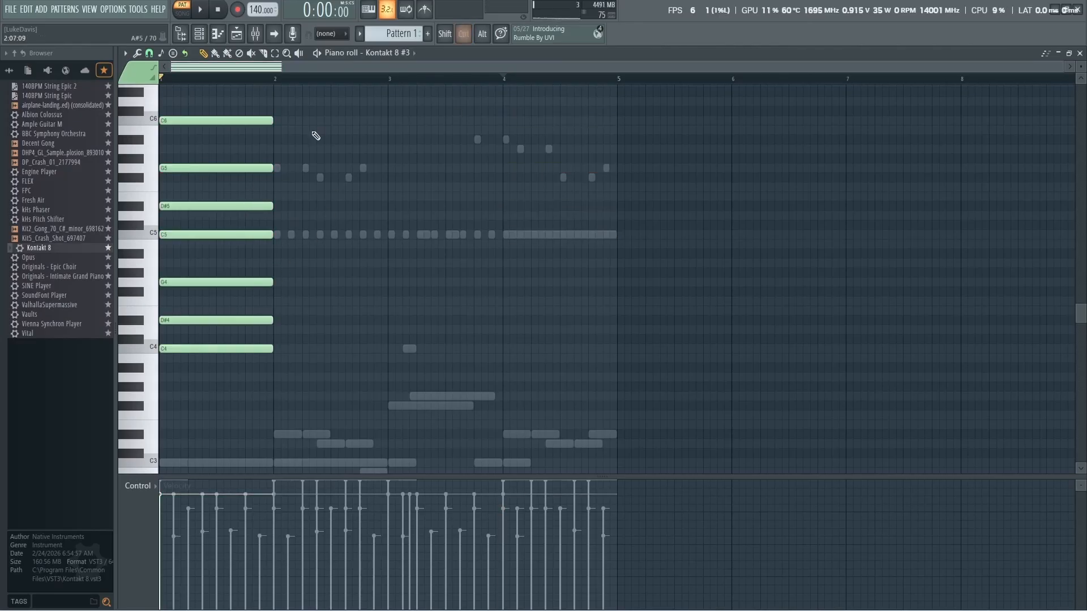
Play back the pattern with the Kontakt 8 #3 chord, both as one bar and stretched across four bars.
{"action": "key", "text": "space"}
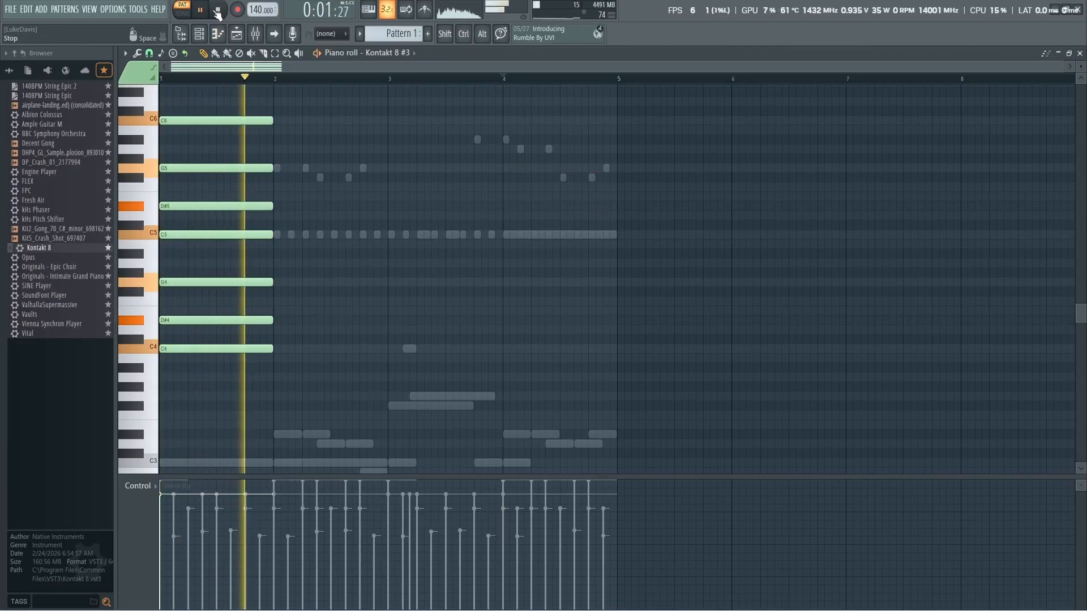
{"action": "left_click", "coordinate": [217, 14]}
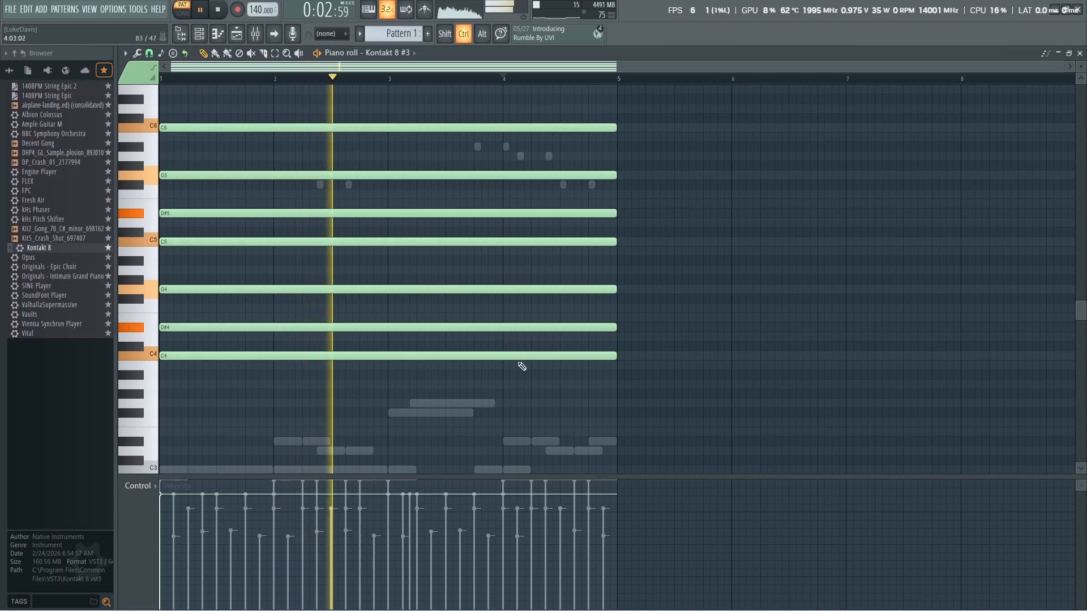
{"action": "scroll", "coordinate": [519, 366], "scroll_direction": "down", "scroll_amount": 1}
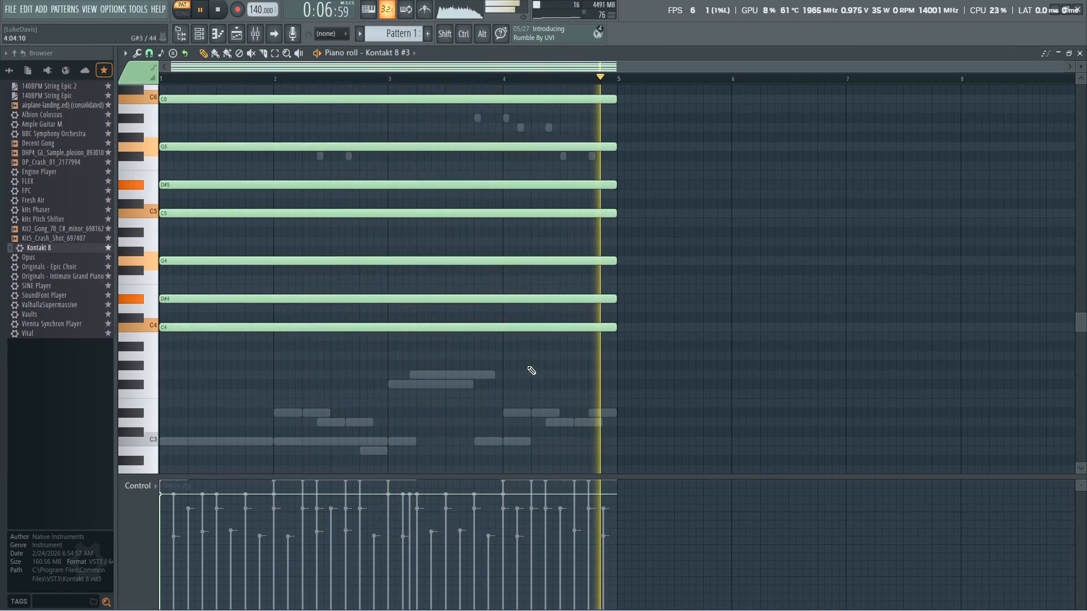
{"action": "left_click", "coordinate": [218, 10]}
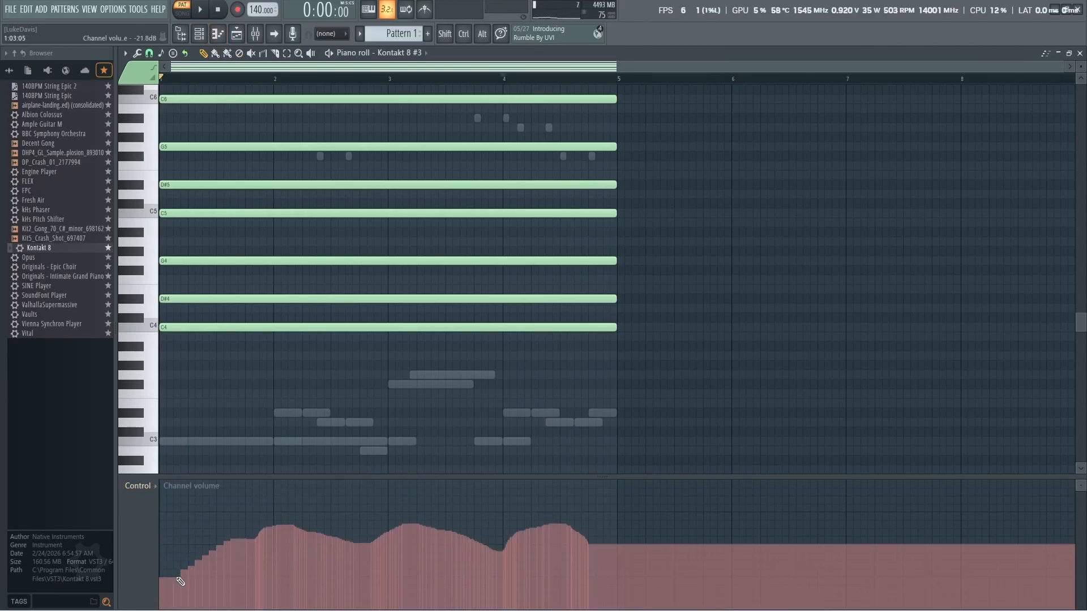
Redraw the Kontakt 8 #3 channel volume curve to start low, rise gradually and peak near the end of bar 4, and preview it.
{"action": "mouse_move", "coordinate": [170, 583]}
{"action": "left_mouse_down"}
{"action": "mouse_move", "coordinate": [364, 555]}
{"action": "mouse_move", "coordinate": [356, 566]}
{"action": "left_mouse_up"}
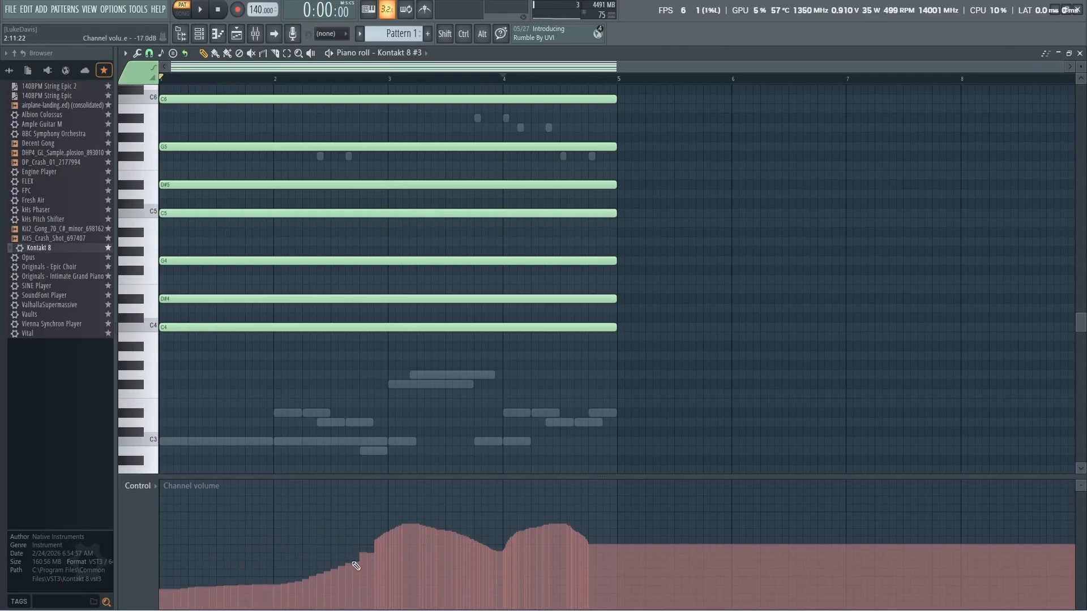
{"action": "left_click_drag", "start_coordinate": [565, 517], "coordinate": [612, 548]}
{"action": "key", "text": "space"}
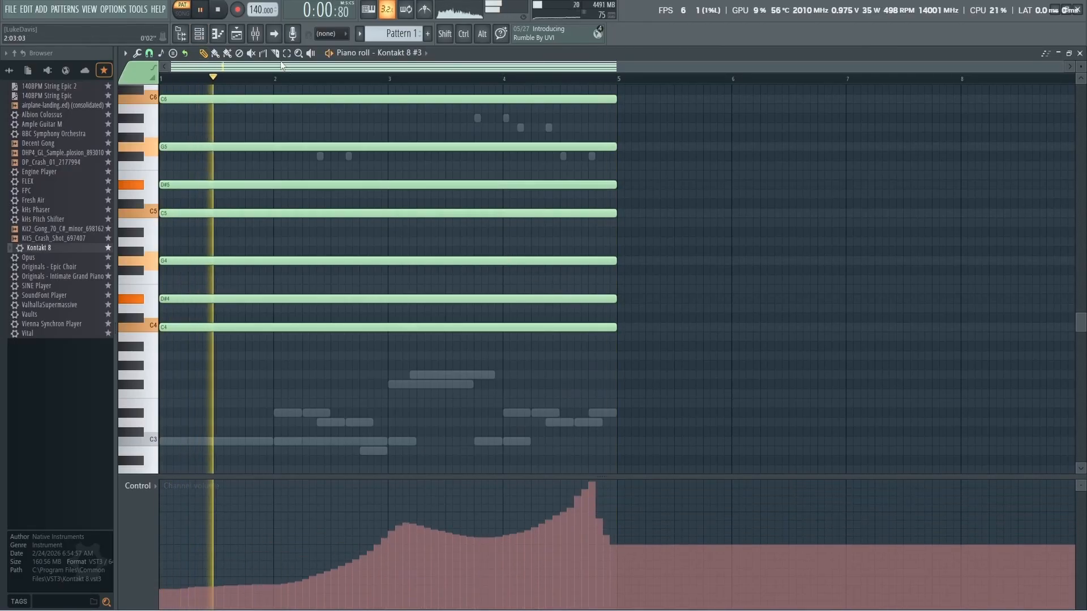
{"action": "left_click", "coordinate": [220, 10]}
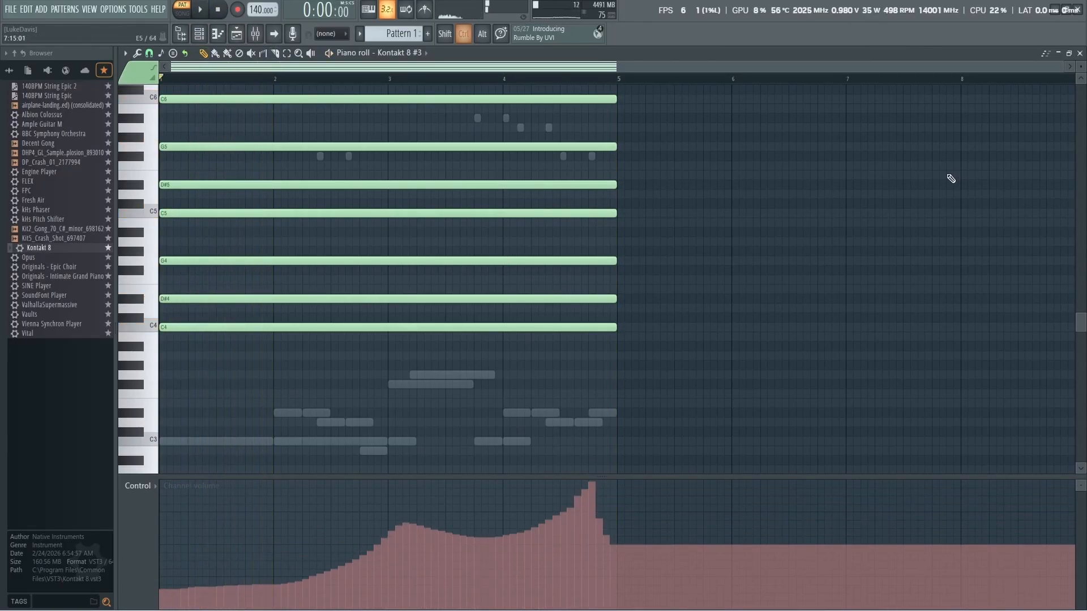
Close the piano roll and the open Kontakt instrument windows, leaving the channel rack and mixer visible.
{"action": "left_click", "coordinate": [1081, 53]}
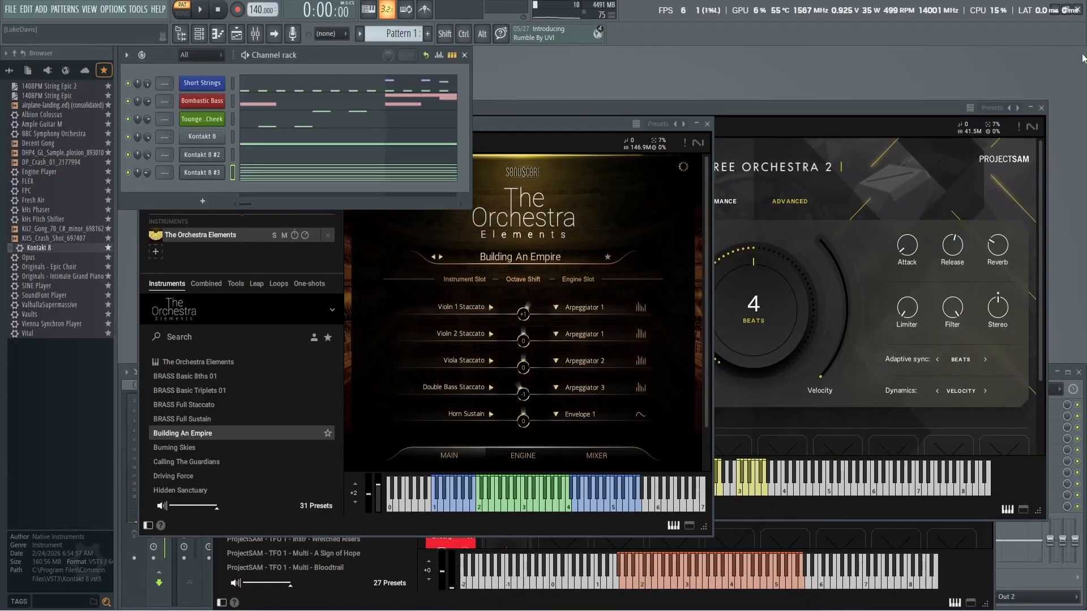
{"action": "left_click", "coordinate": [707, 124]}
{"action": "key", "text": "Escape"}
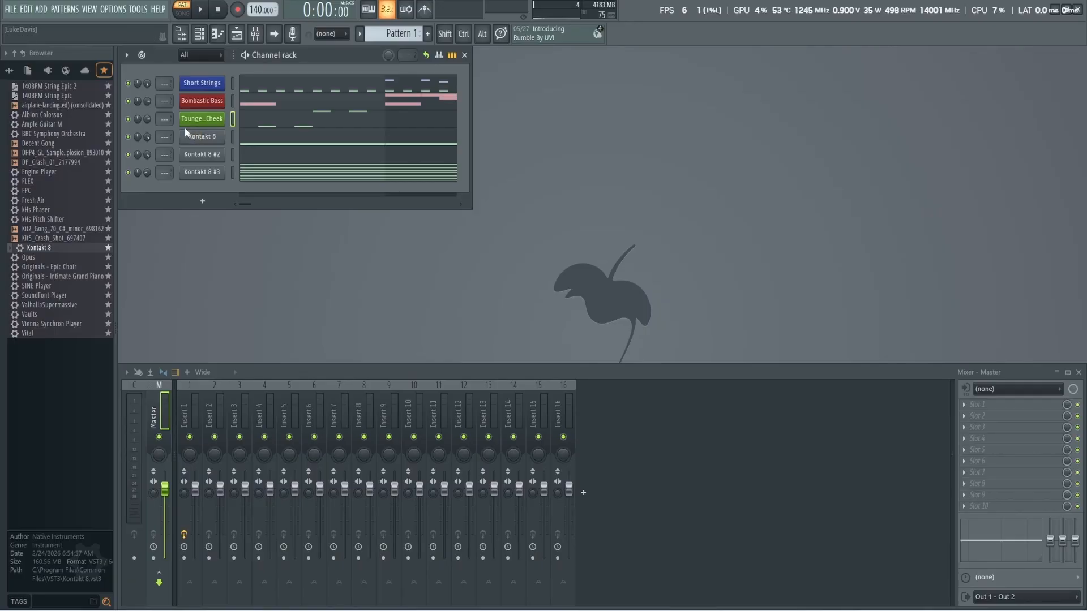
Solo the Short Strings channel in the channel rack and play it back alone.
{"action": "right_click", "coordinate": [128, 84]}
{"action": "left_click", "coordinate": [133, 91]}
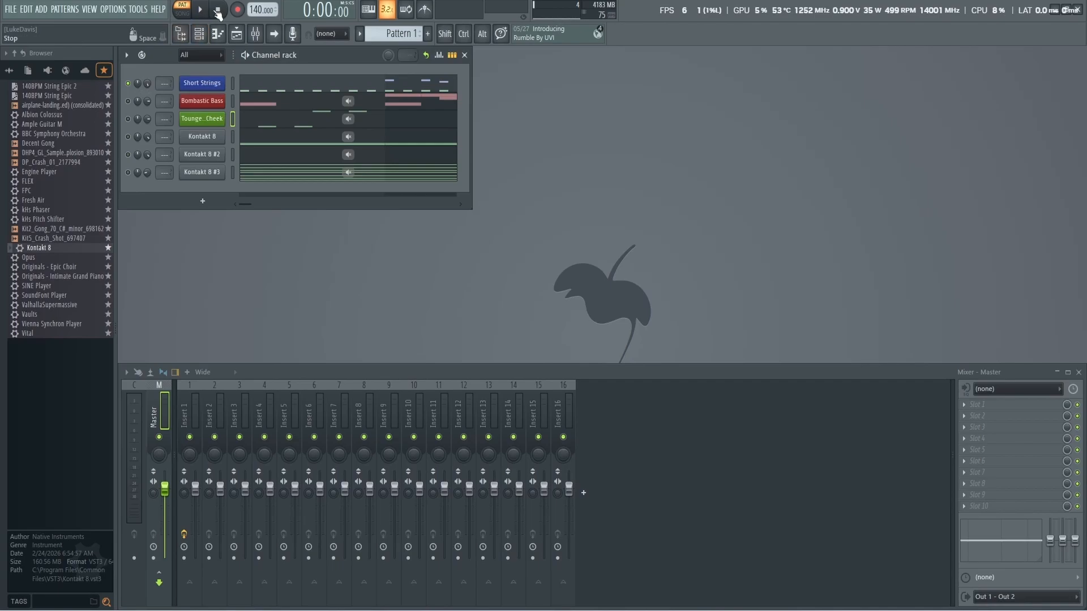
{"action": "left_click", "coordinate": [200, 12]}
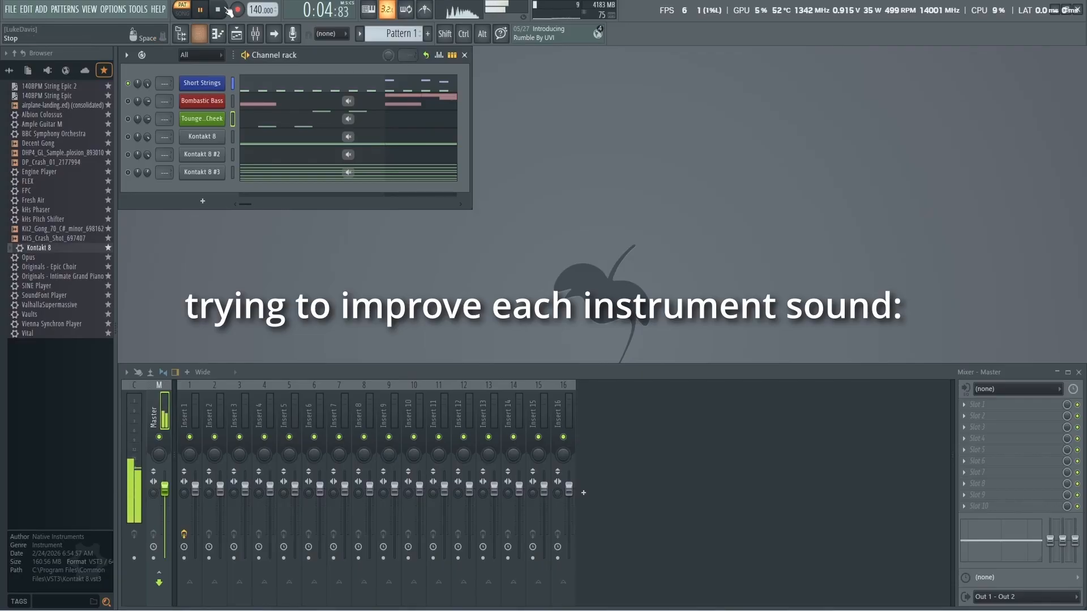
{"action": "left_click", "coordinate": [225, 9]}
Route the Short Strings channel to mixer insert 1 and open Fruity Reeverb 2 on that insert.
{"action": "scroll", "coordinate": [165, 84], "scroll_direction": "up", "scroll_amount": 1}
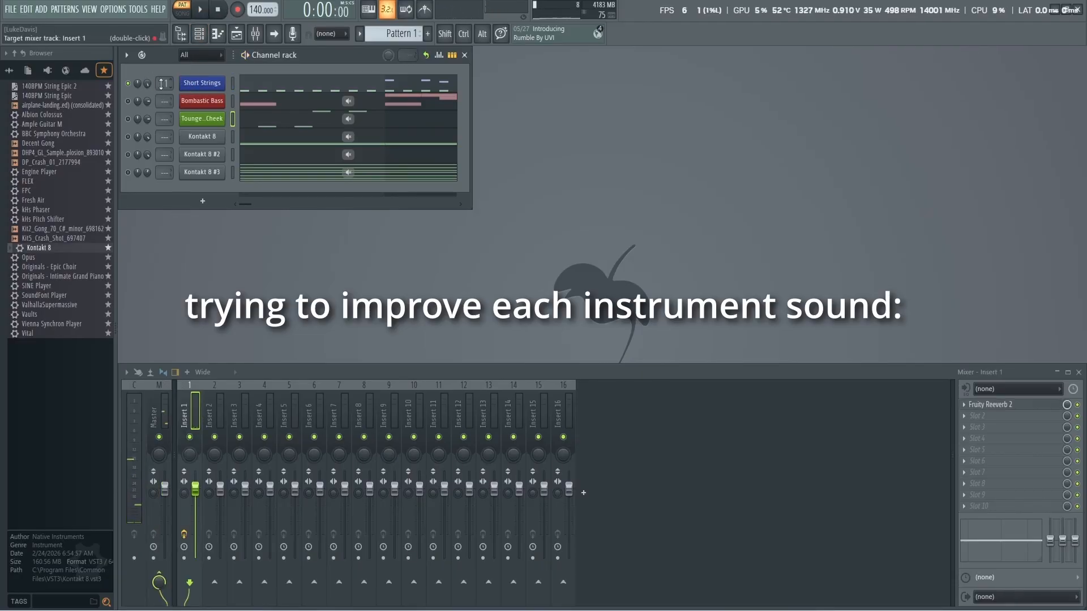
{"action": "left_click", "coordinate": [990, 405]}
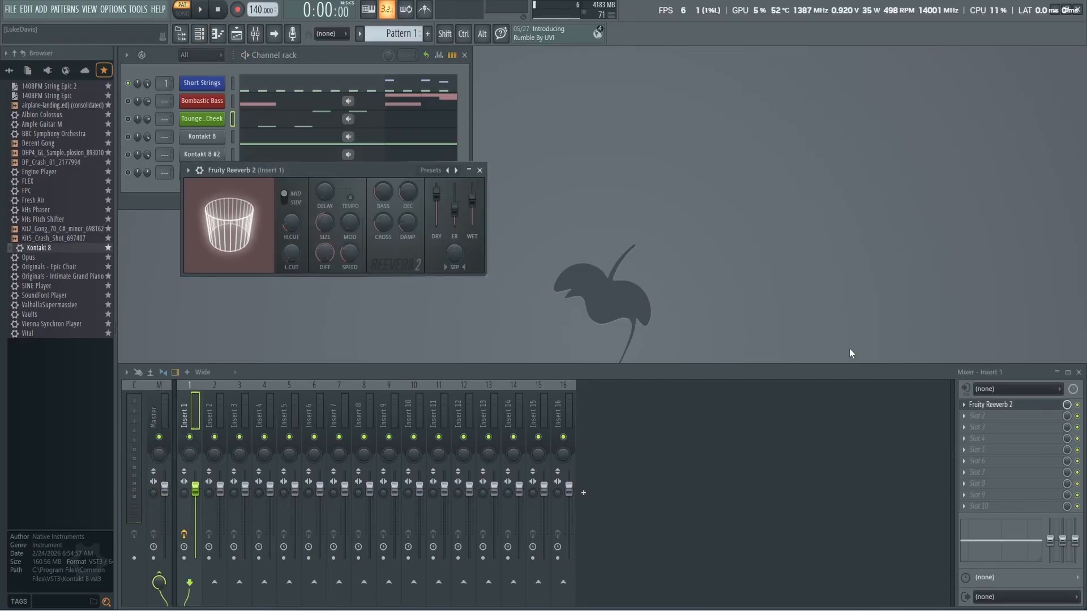
Preview the Short Strings channel with its reverb, and solo Bombastic Bass routed to mixer insert 2.
{"action": "key", "text": "space"}
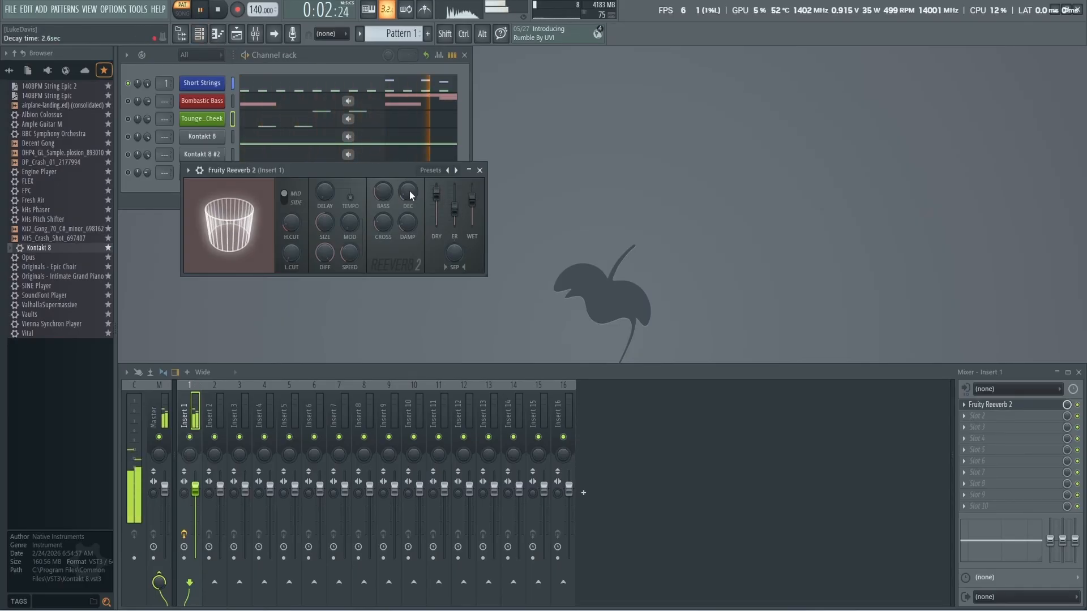
{"action": "left_click", "coordinate": [218, 11]}
{"action": "left_click", "coordinate": [134, 101]}
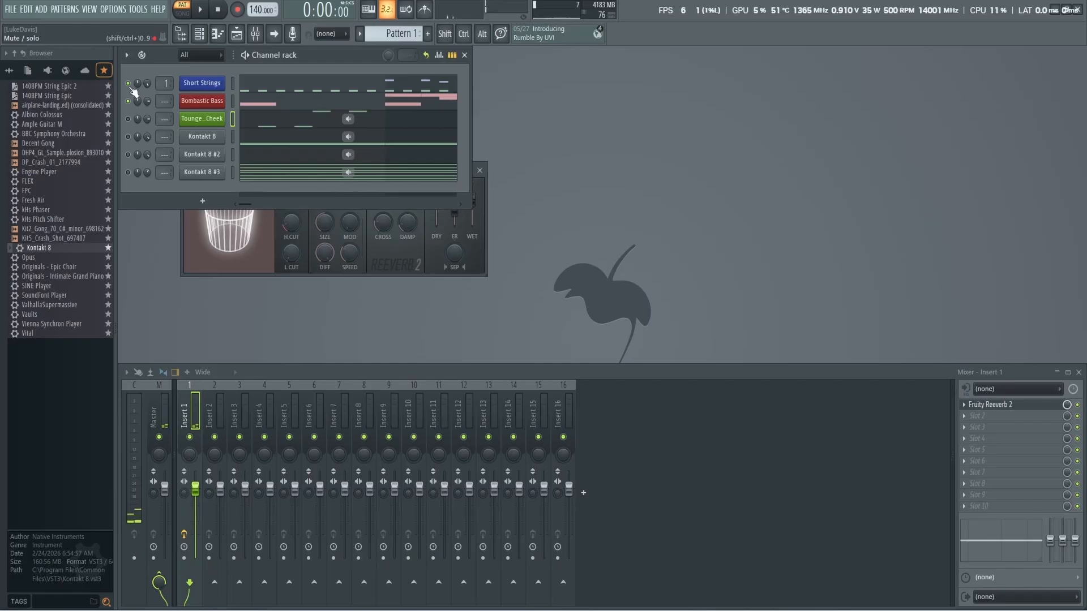
{"action": "right_click", "coordinate": [129, 84]}
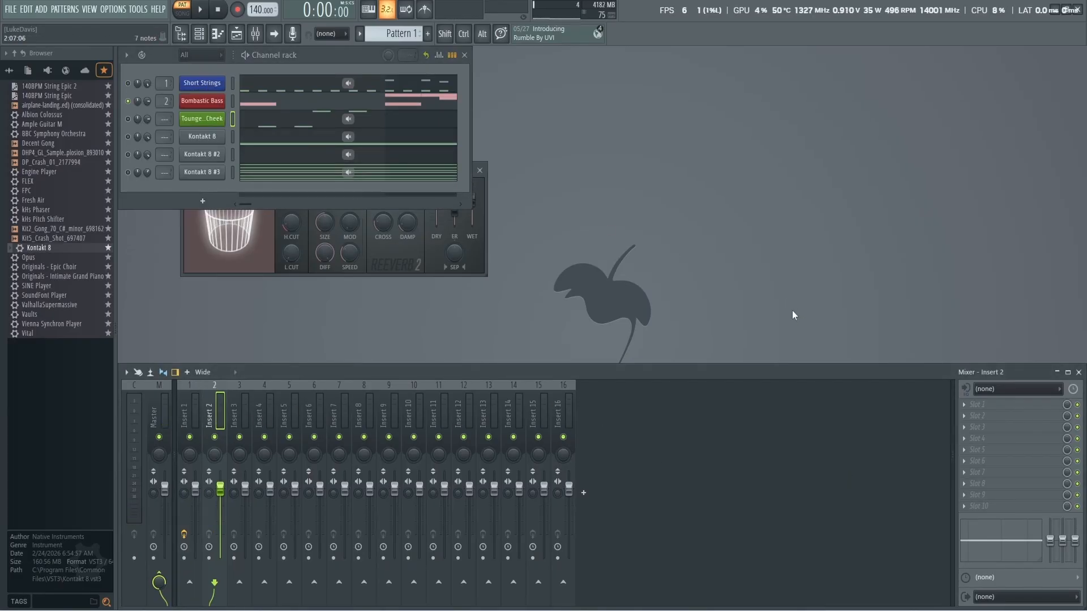
Load Fruity Parametric EQ 2 on insert 2 and boost band 2 by about 7 dB around 200 Hz while the bass plays.
{"action": "left_click", "coordinate": [964, 405]}
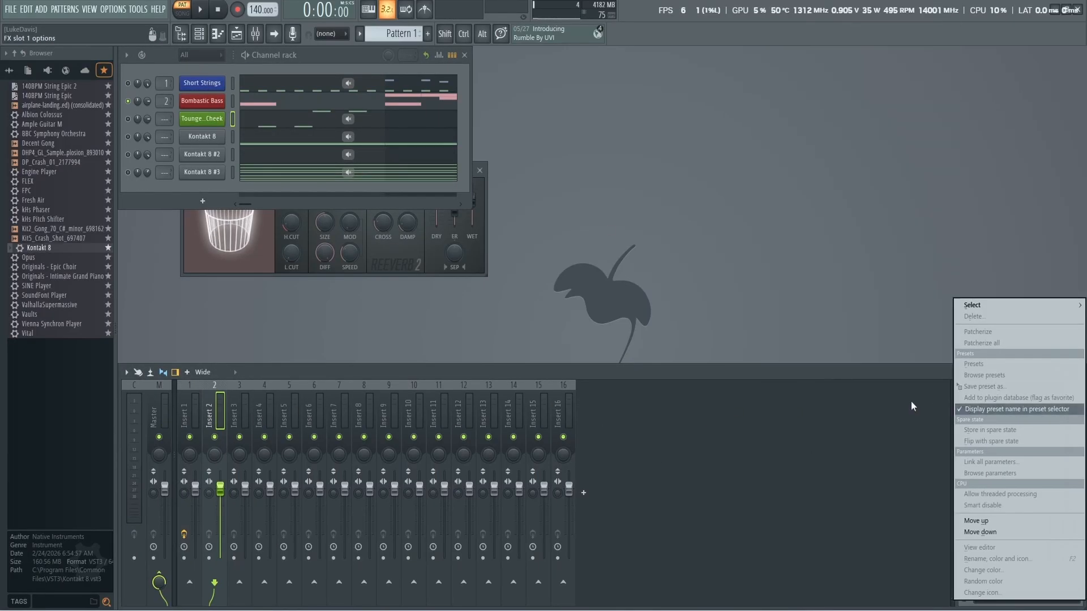
{"action": "mouse_move", "coordinate": [987, 304]}
{"action": "left_click", "coordinate": [820, 438]}
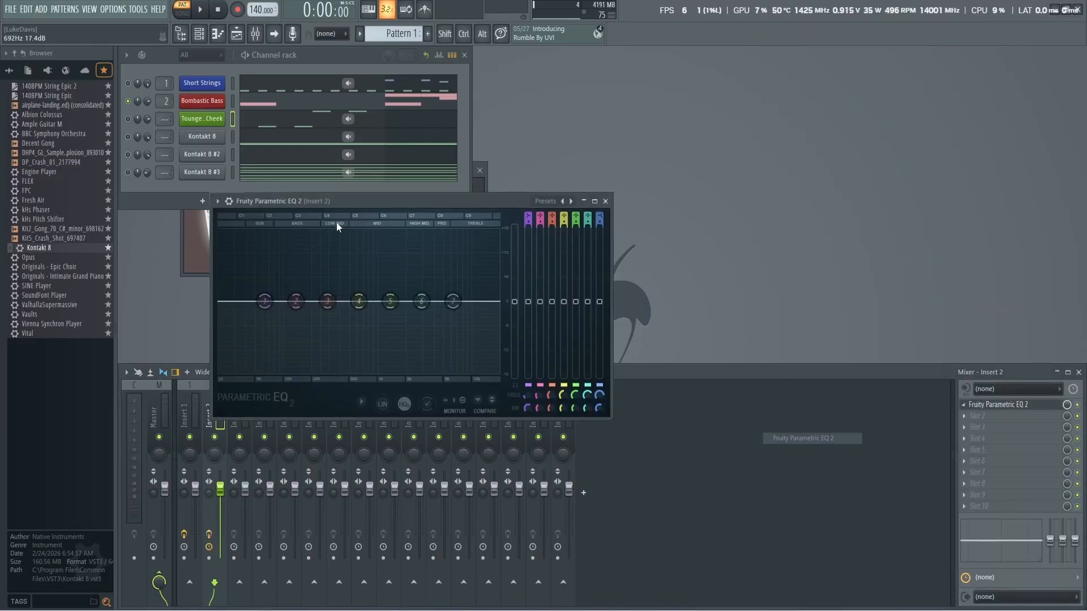
{"action": "left_click", "coordinate": [201, 10]}
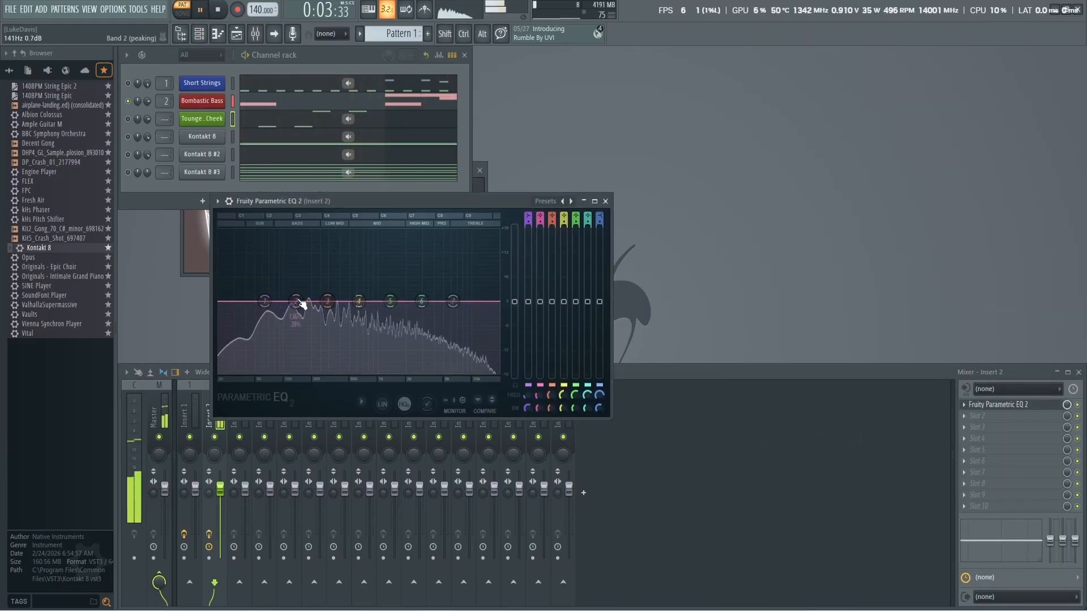
{"action": "left_click_drag", "start_coordinate": [296, 301], "coordinate": [312, 273]}
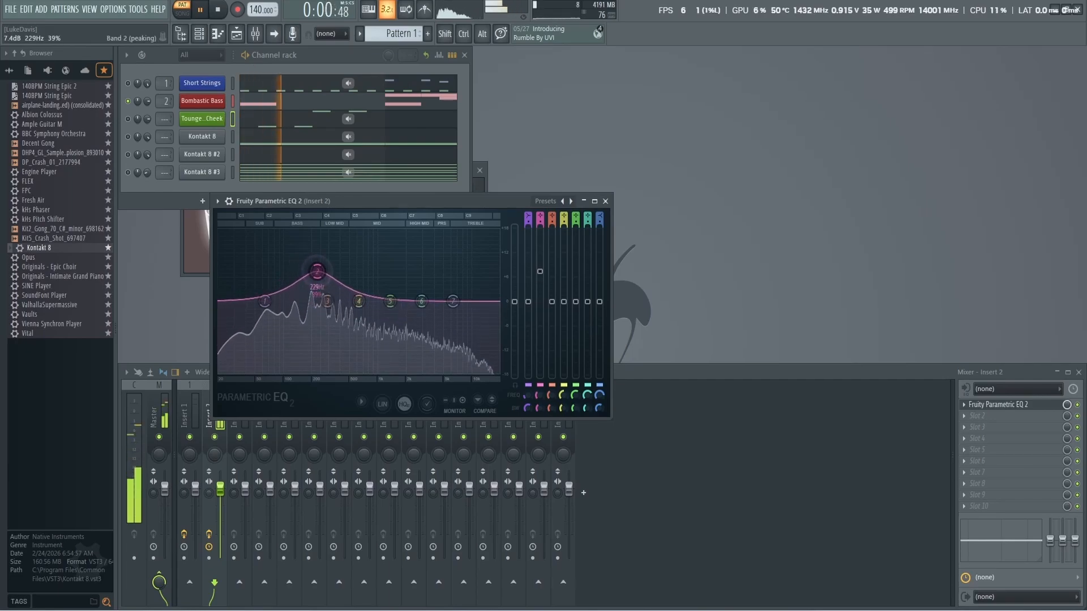
{"action": "key", "text": "space"}
Solo the Tounge in Cheek channel on mixer insert 3 and load the Fresh Air effect there during playback.
{"action": "left_click", "coordinate": [128, 119]}
{"action": "left_click", "coordinate": [128, 101]}
{"action": "scroll", "coordinate": [166, 120], "scroll_direction": "up", "scroll_amount": 3}
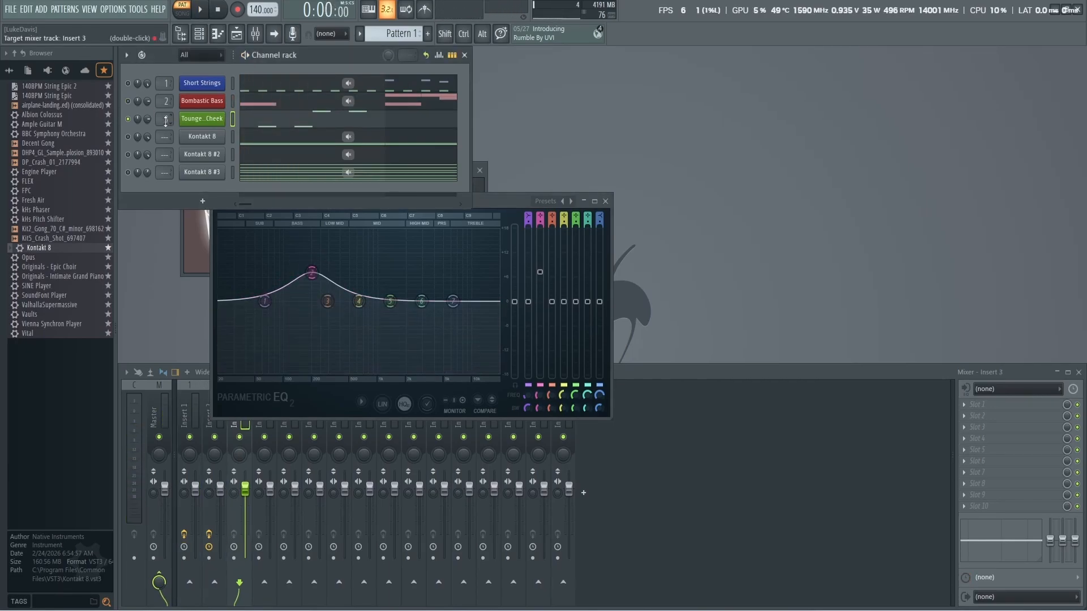
{"action": "left_click", "coordinate": [203, 10]}
{"action": "left_click_drag", "start_coordinate": [39, 200], "coordinate": [979, 403]}
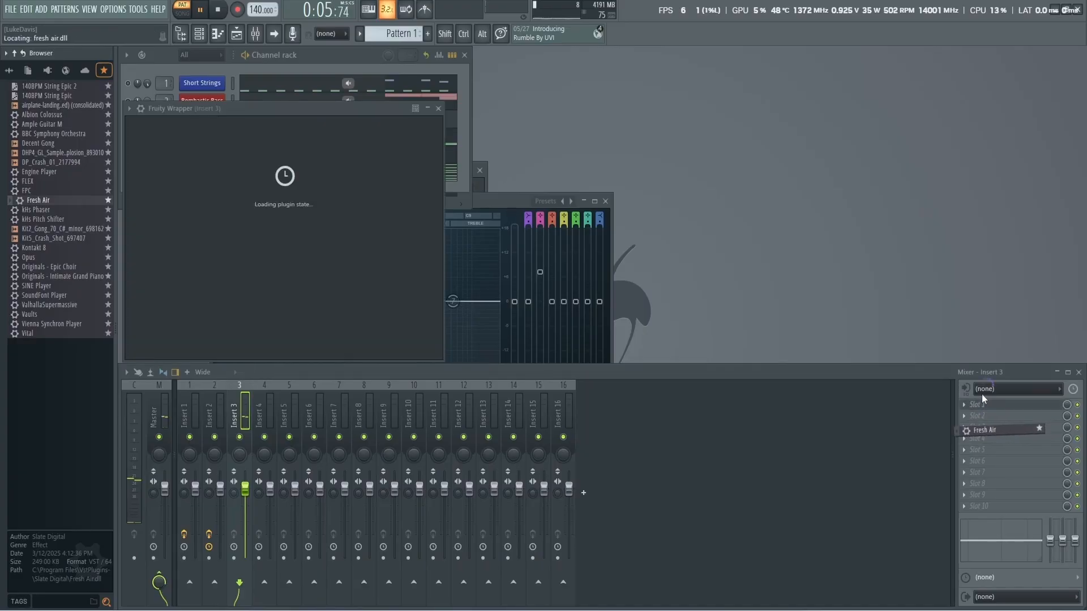
Set Fresh Air's Mid Air to 44 and High Air to 74, and close the plugin window.
{"action": "left_click_drag", "start_coordinate": [424, 361], "coordinate": [363, 181]}
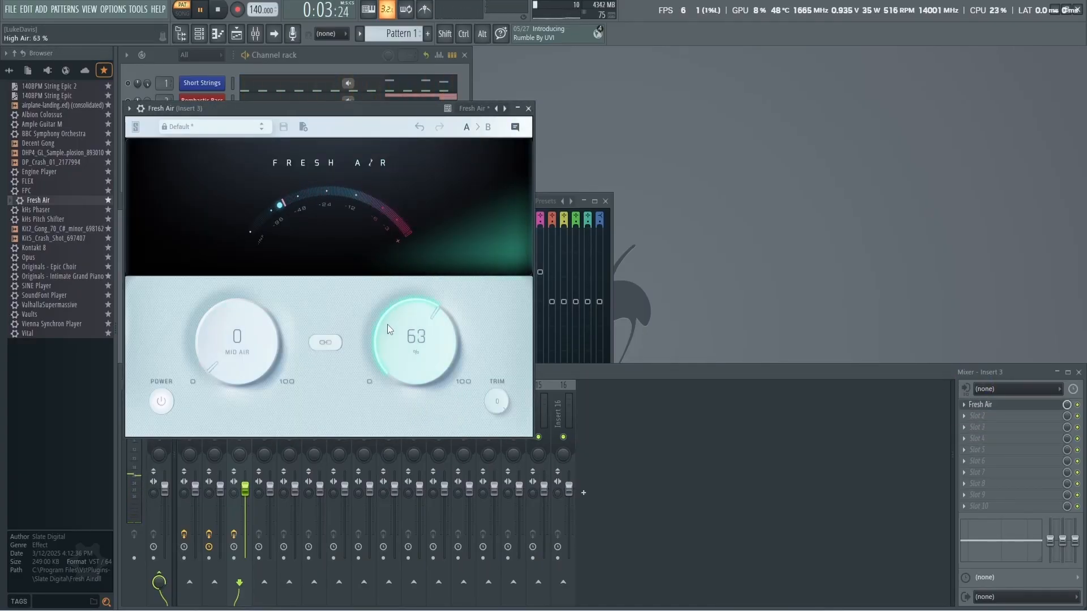
{"action": "left_click_drag", "start_coordinate": [230, 337], "coordinate": [199, 263]}
{"action": "left_click_drag", "start_coordinate": [199, 223], "coordinate": [199, 213]}
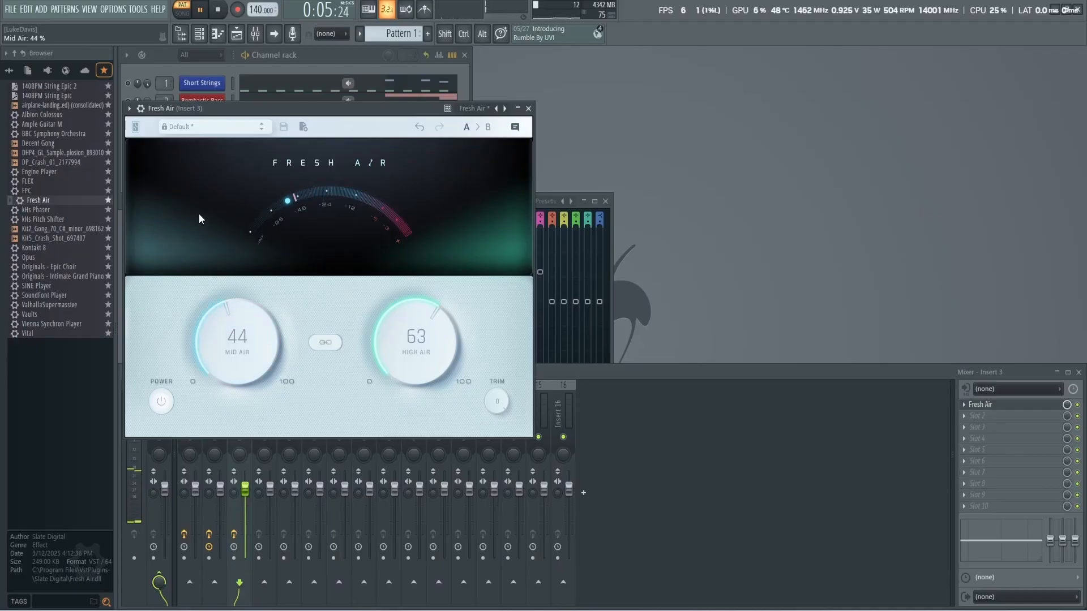
{"action": "left_click_drag", "start_coordinate": [415, 340], "coordinate": [410, 307]}
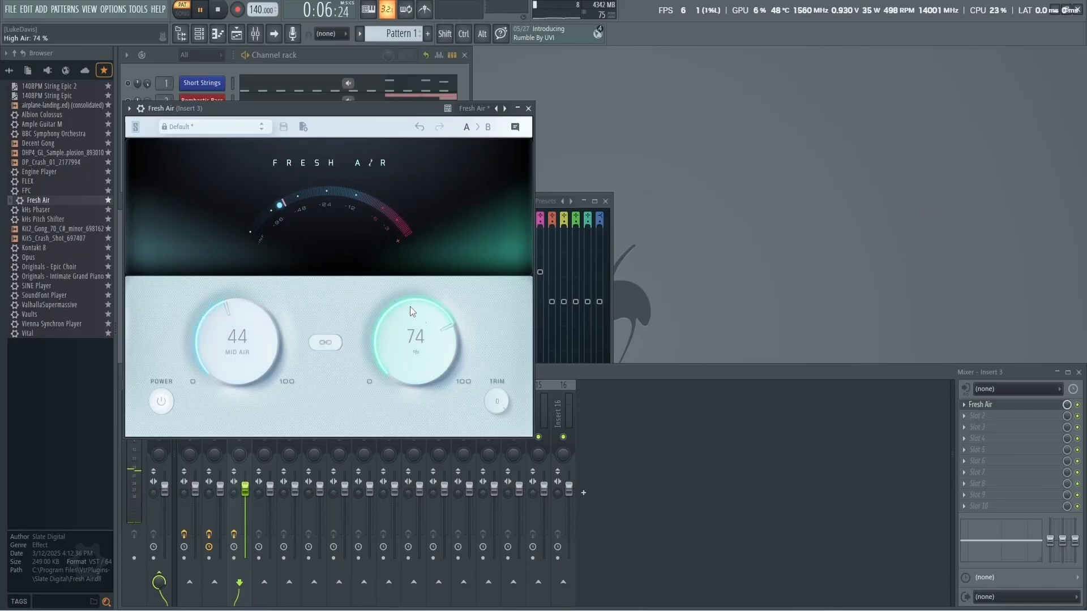
{"action": "left_click", "coordinate": [527, 107]}
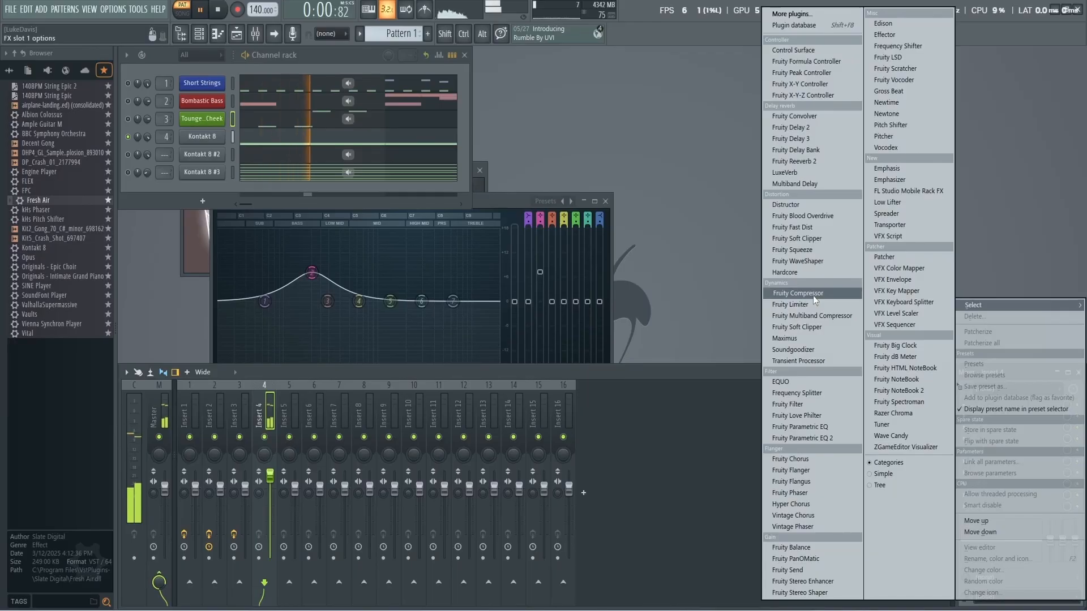
Add Fruity Compressor to the Kontakt 8 channel's insert 4 with threshold -10.3 dB, ratio 6.0:1 and gain 5.7 dB.
{"action": "left_click", "coordinate": [813, 294]}
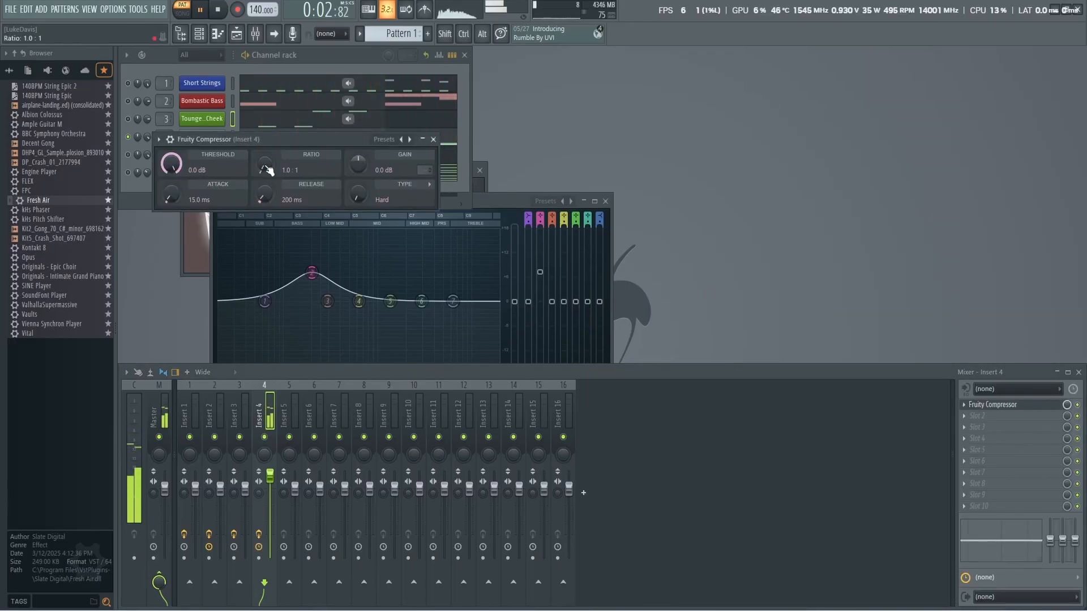
{"action": "left_click_drag", "start_coordinate": [354, 169], "coordinate": [354, 150]}
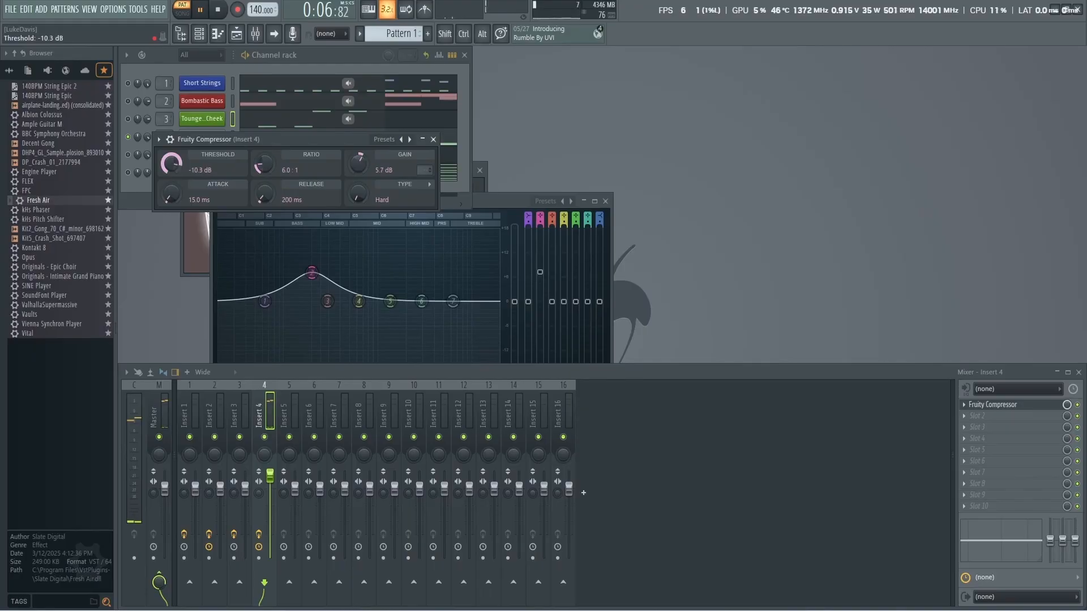
Add Fruity Parametric EQ 2 to the second slot of insert 4 and boost band 2 in the bass range.
{"action": "left_click", "coordinate": [970, 415]}
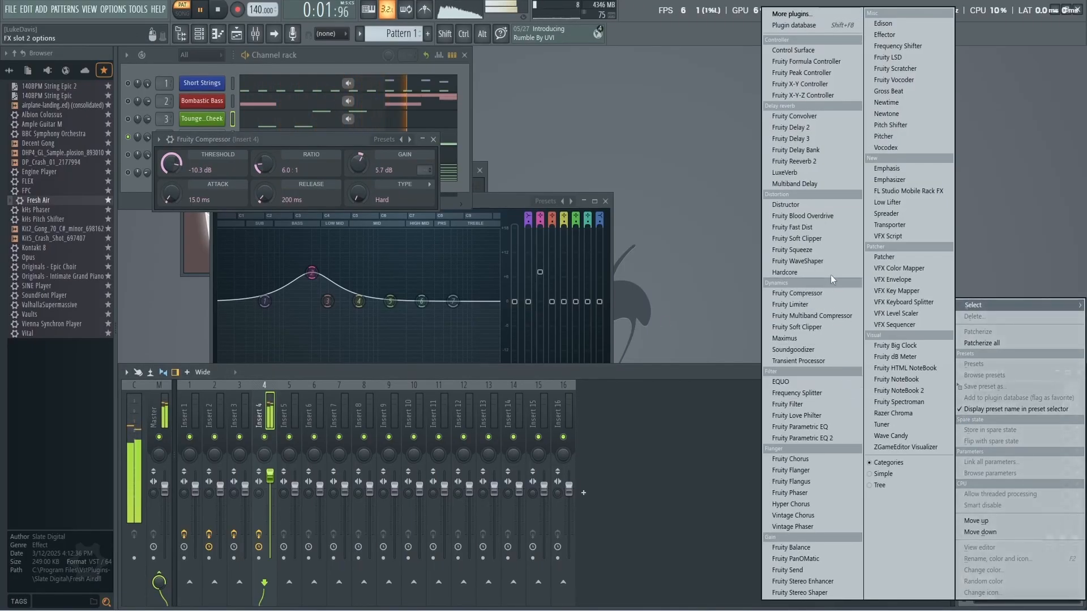
{"action": "left_click", "coordinate": [811, 437]}
{"action": "left_click_drag", "start_coordinate": [237, 237], "coordinate": [244, 231]}
Cut EQ bands 3 to 6 on insert 4 increasingly toward the highs, and lower the band 7 high shelf by about 11 dB.
{"action": "left_click_drag", "start_coordinate": [409, 255], "coordinate": [377, 270]}
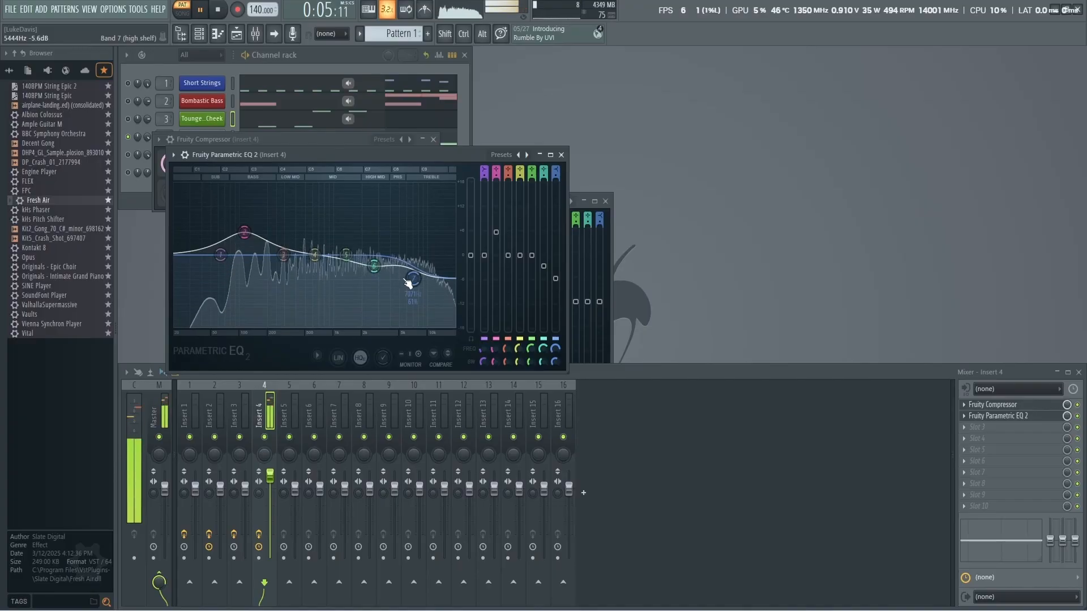
{"action": "left_click_drag", "start_coordinate": [408, 283], "coordinate": [403, 285]}
{"action": "left_click_drag", "start_coordinate": [346, 255], "coordinate": [340, 265]}
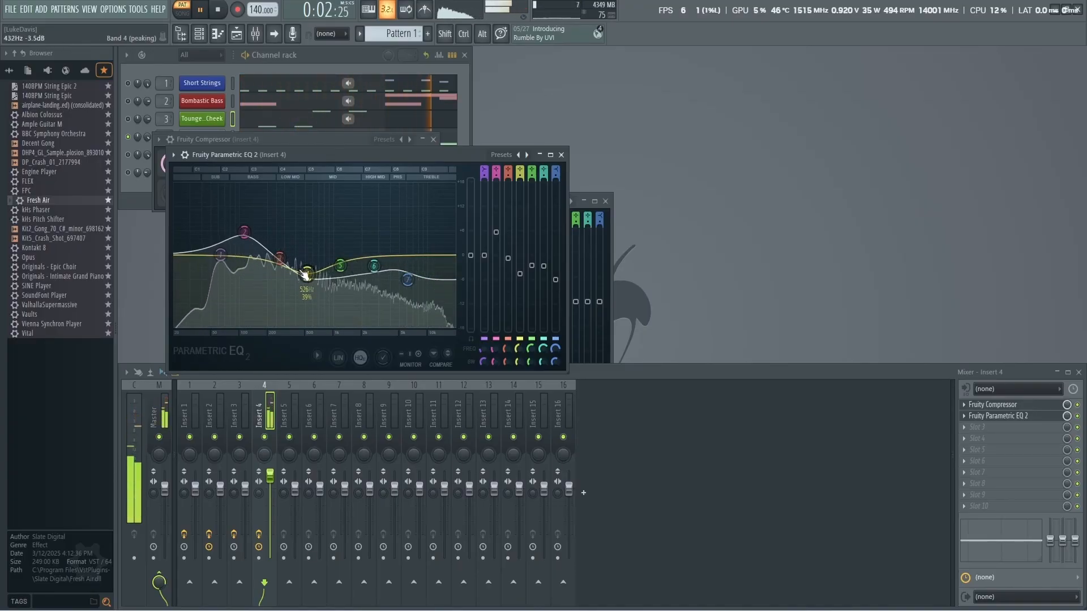
{"action": "left_click_drag", "start_coordinate": [279, 260], "coordinate": [284, 262]}
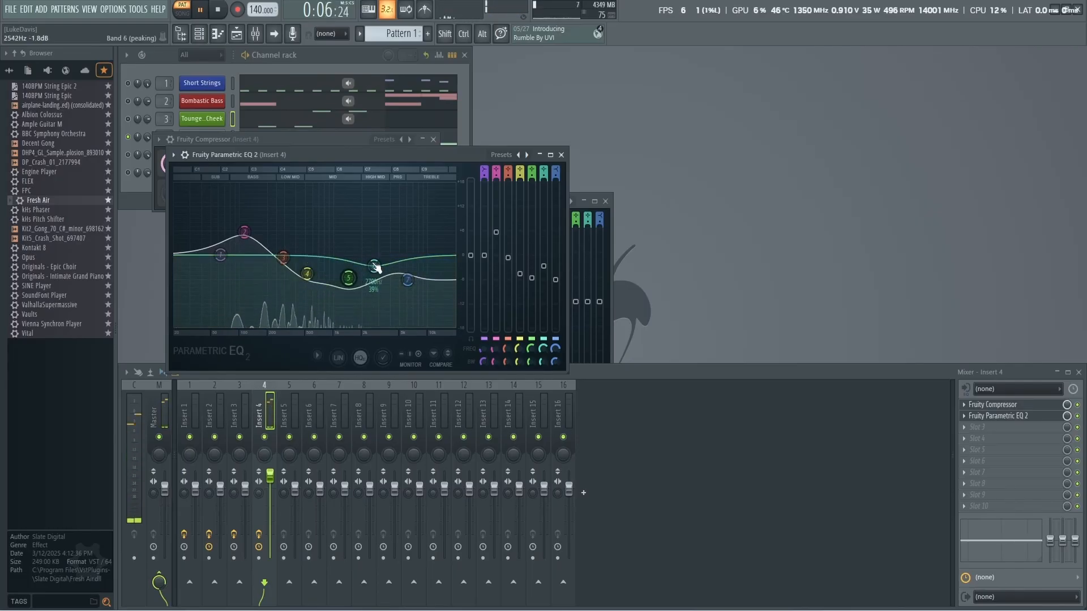
{"action": "left_click_drag", "start_coordinate": [381, 282], "coordinate": [381, 291]}
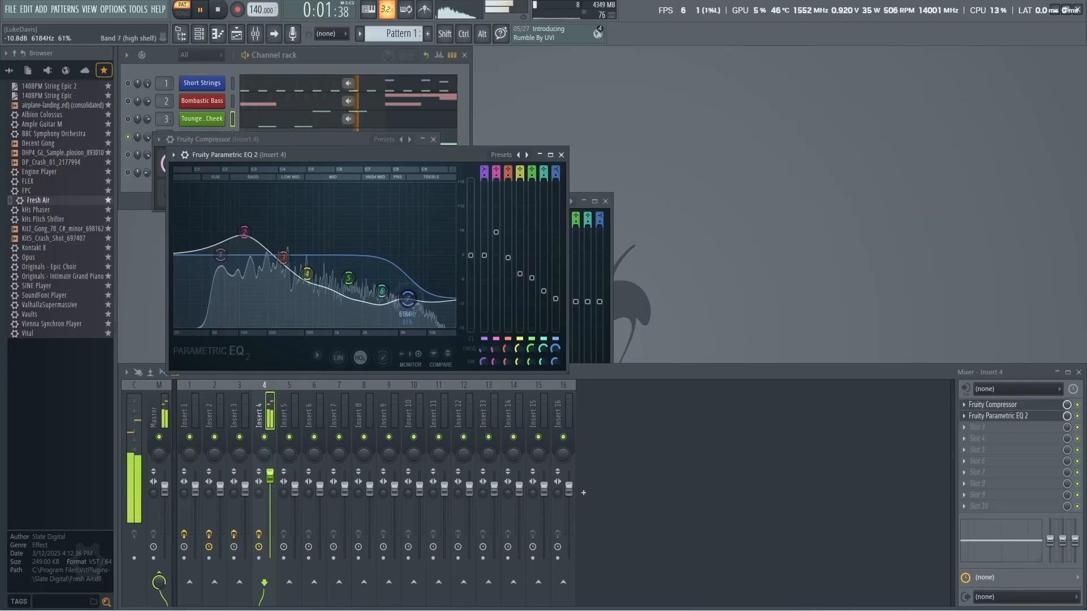
{"action": "left_click_drag", "start_coordinate": [387, 297], "coordinate": [372, 294]}
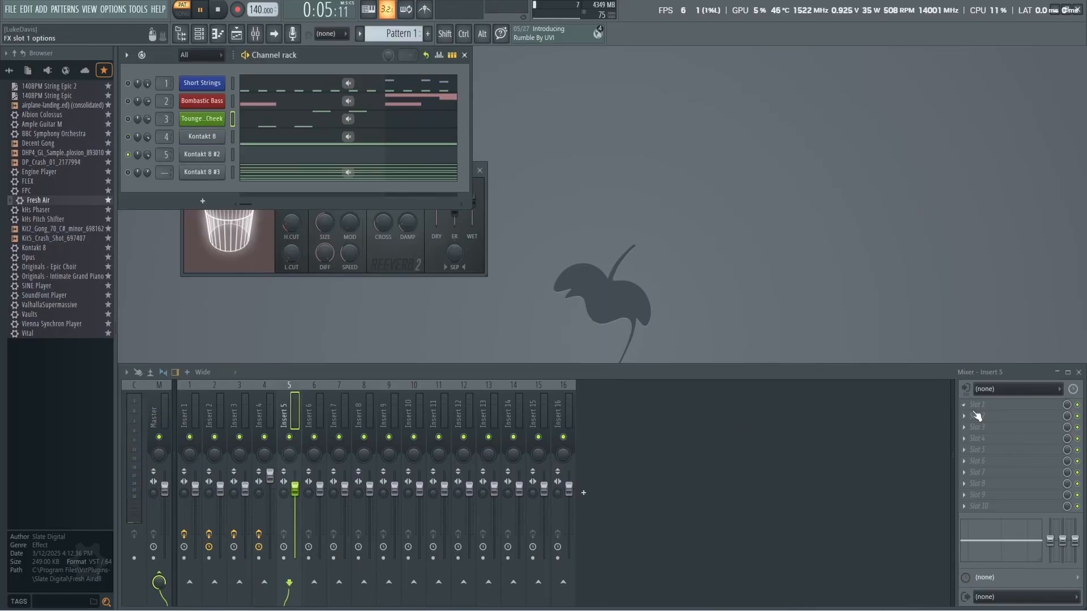
Load Distructor on insert 5 for the Kontakt 8 #2 channel and choose its Subtle distortion preset.
{"action": "left_click", "coordinate": [978, 417]}
{"action": "mouse_move", "coordinate": [973, 310]}
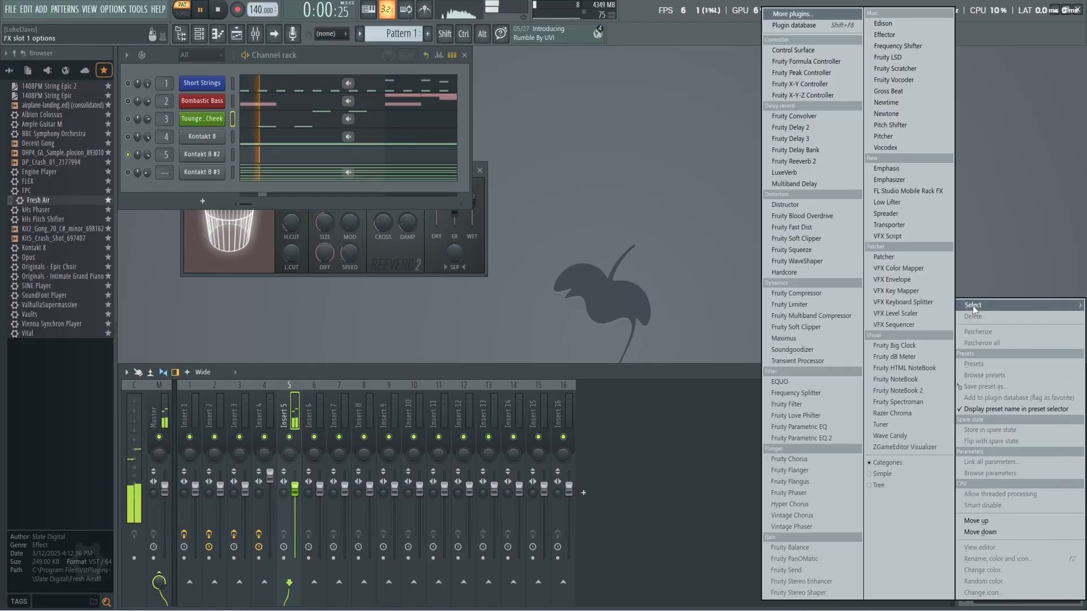
{"action": "left_click", "coordinate": [790, 205]}
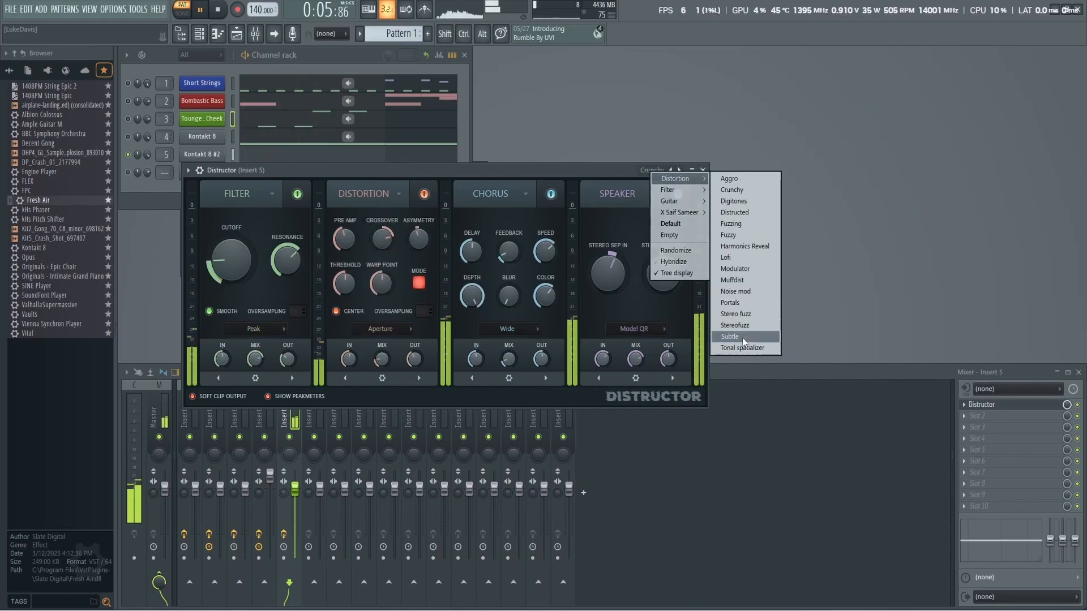
{"action": "left_click", "coordinate": [742, 338]}
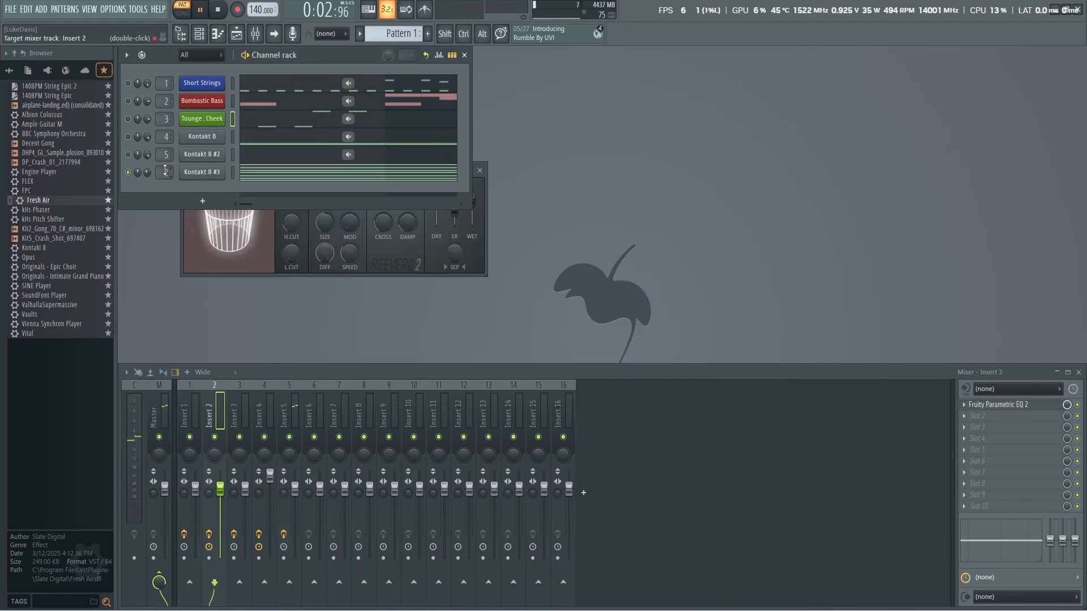
Route the Kontakt 8 #3 channel to mixer insert 6 and load Soundgoodizer on that insert.
{"action": "left_click_drag", "start_coordinate": [165, 170], "coordinate": [165, 159]}
{"action": "left_click", "coordinate": [964, 404]}
{"action": "mouse_move", "coordinate": [965, 307]}
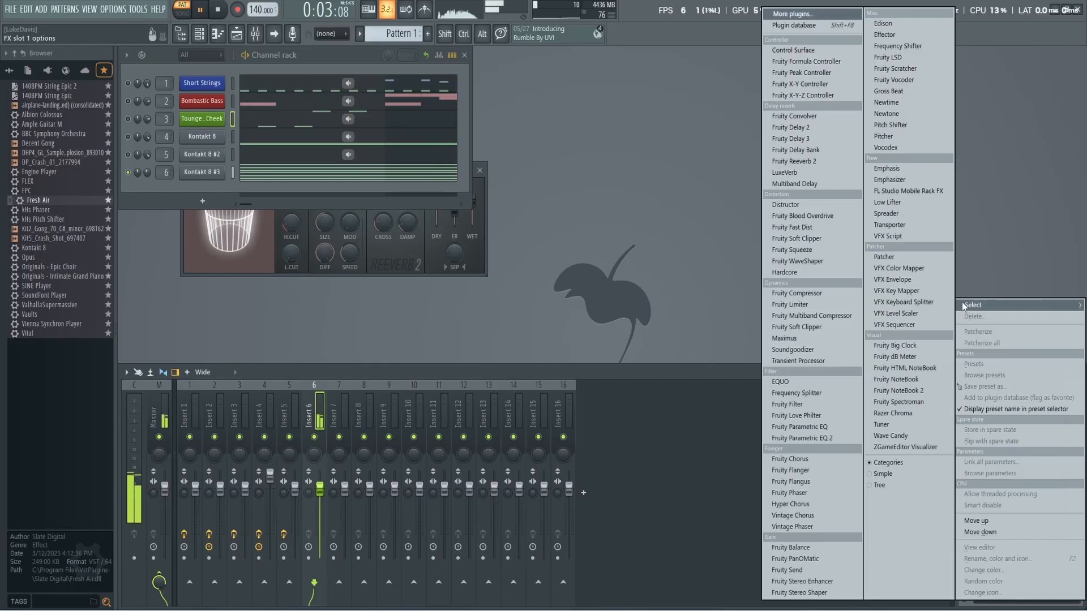
{"action": "left_click", "coordinate": [825, 350]}
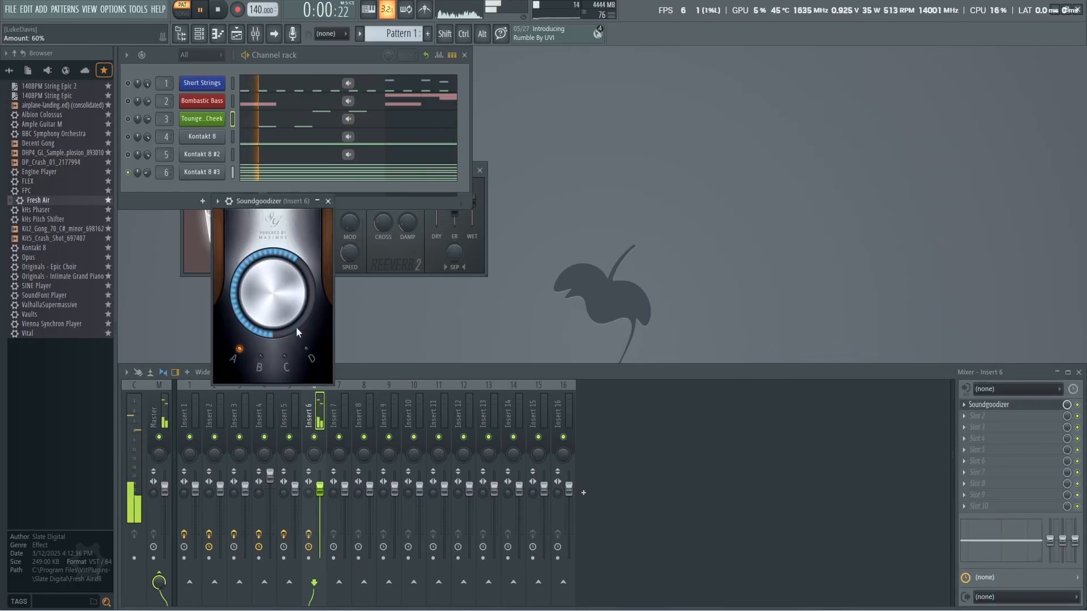
Switch Soundgoodizer on insert 6 to mode B and raise its amount slightly above 60%.
{"action": "left_click", "coordinate": [261, 356]}
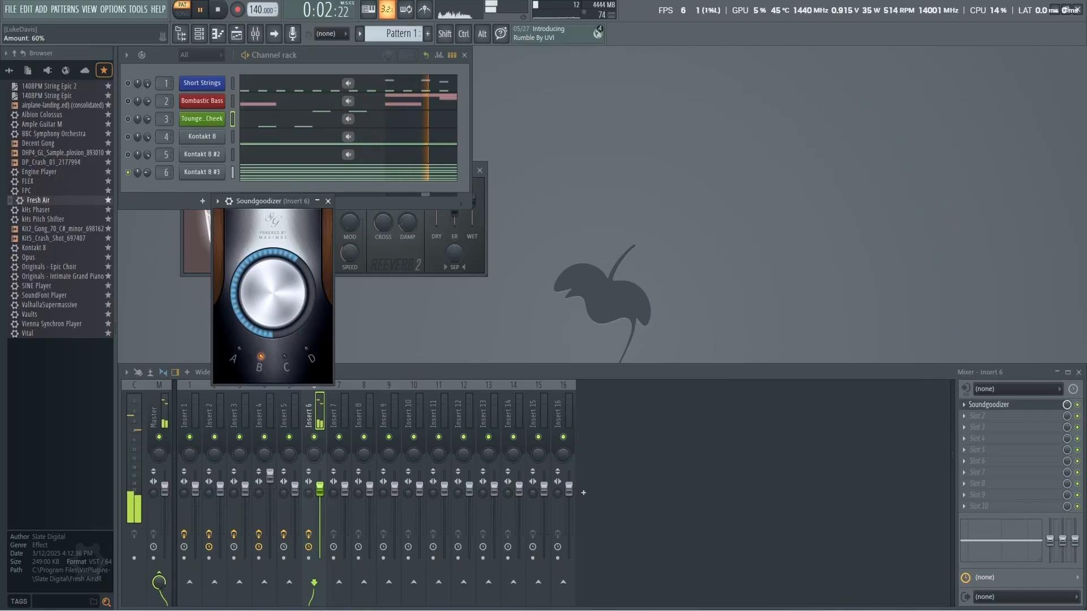
{"action": "left_click_drag", "start_coordinate": [273, 294], "coordinate": [273, 284]}
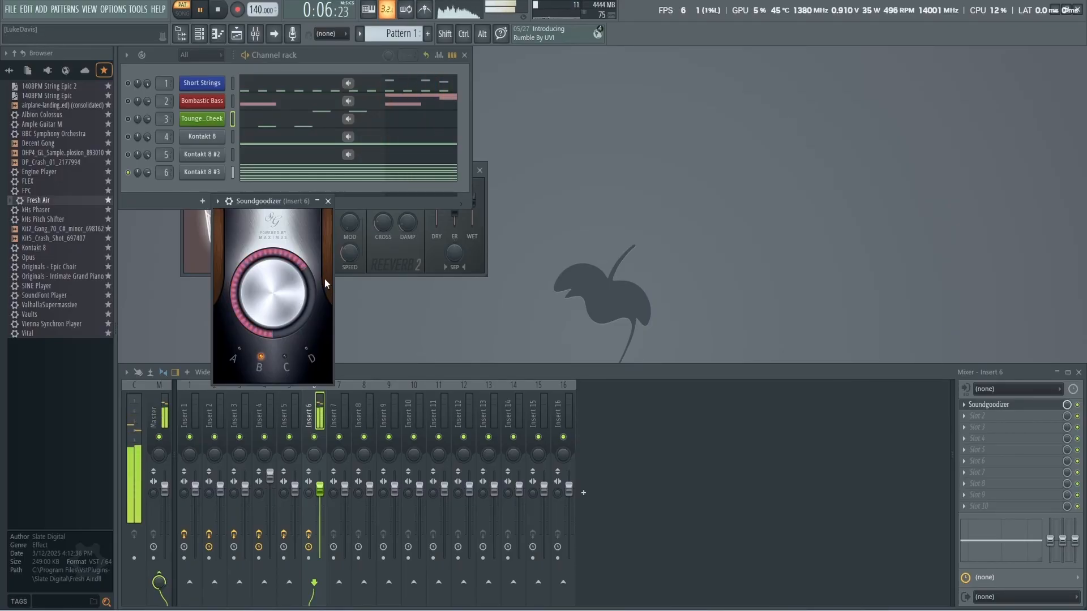
{"action": "left_click", "coordinate": [392, 292]}
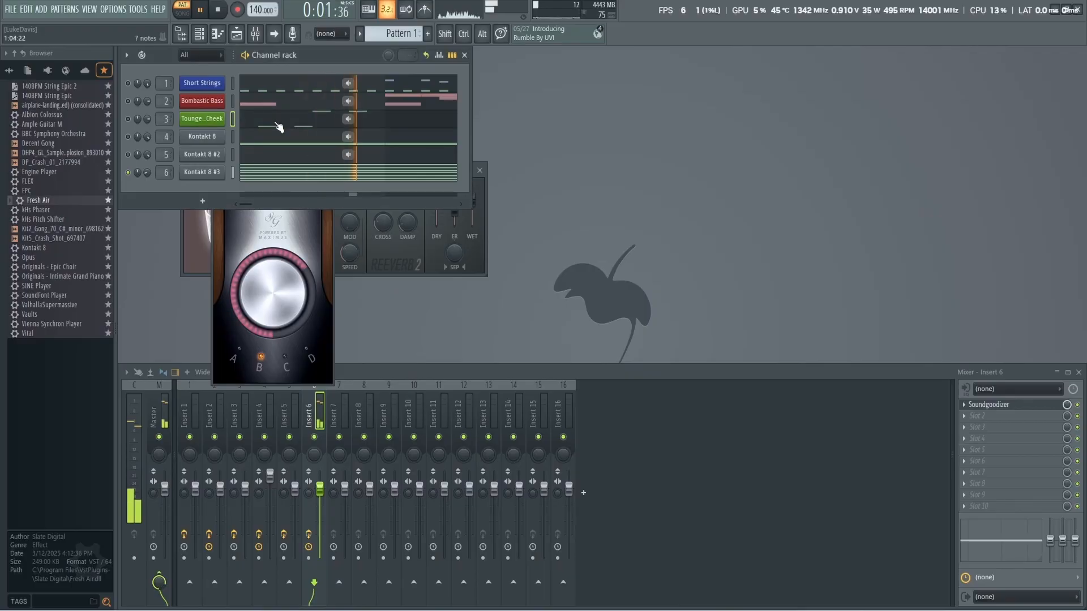
Redraw the Kontakt 8 #3 channel volume curve to dip in bar 2, rise into bar 3, peak late in bar 4 and fall by bar 5.
{"action": "left_click", "coordinate": [223, 38]}
{"action": "left_click", "coordinate": [396, 52]}
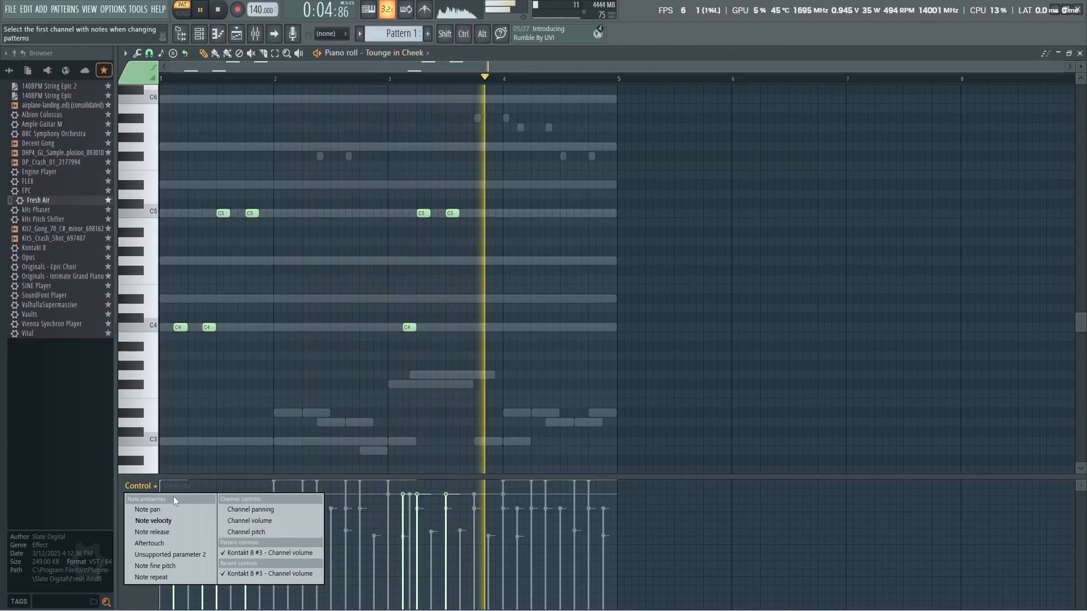
{"action": "left_click", "coordinate": [259, 553]}
{"action": "mouse_move", "coordinate": [551, 518]}
{"action": "left_mouse_down"}
{"action": "mouse_move", "coordinate": [590, 487]}
{"action": "mouse_move", "coordinate": [615, 551]}
{"action": "left_mouse_up"}
{"action": "mouse_move", "coordinate": [556, 519]}
{"action": "left_mouse_down"}
{"action": "mouse_move", "coordinate": [478, 537]}
{"action": "mouse_move", "coordinate": [394, 525]}
{"action": "mouse_move", "coordinate": [281, 578]}
{"action": "mouse_move", "coordinate": [203, 572]}
{"action": "mouse_move", "coordinate": [161, 552]}
{"action": "left_mouse_up"}
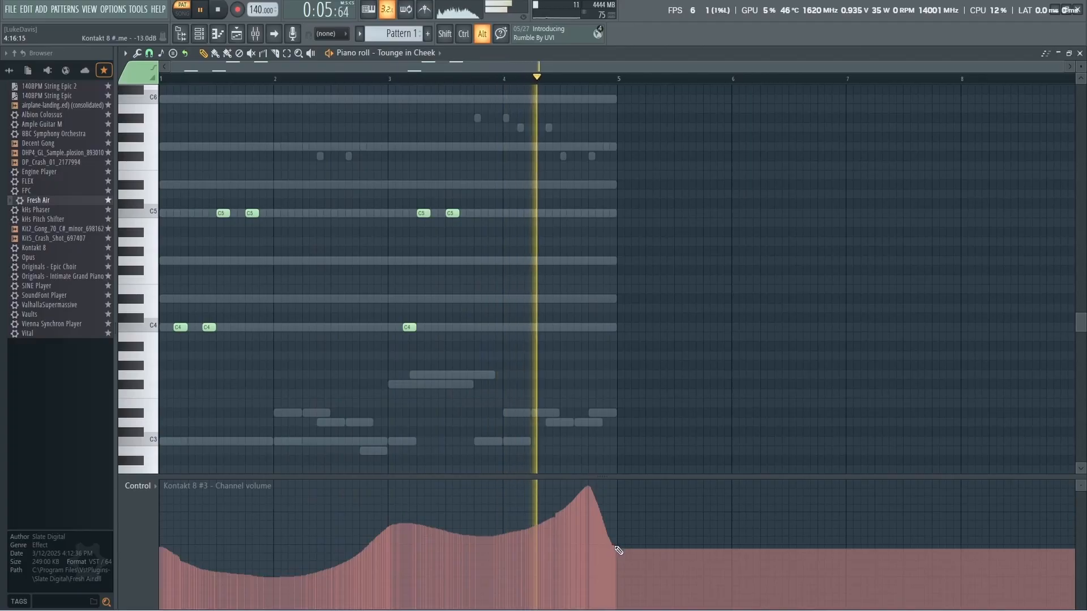
{"action": "left_click_drag", "start_coordinate": [614, 546], "coordinate": [618, 546]}
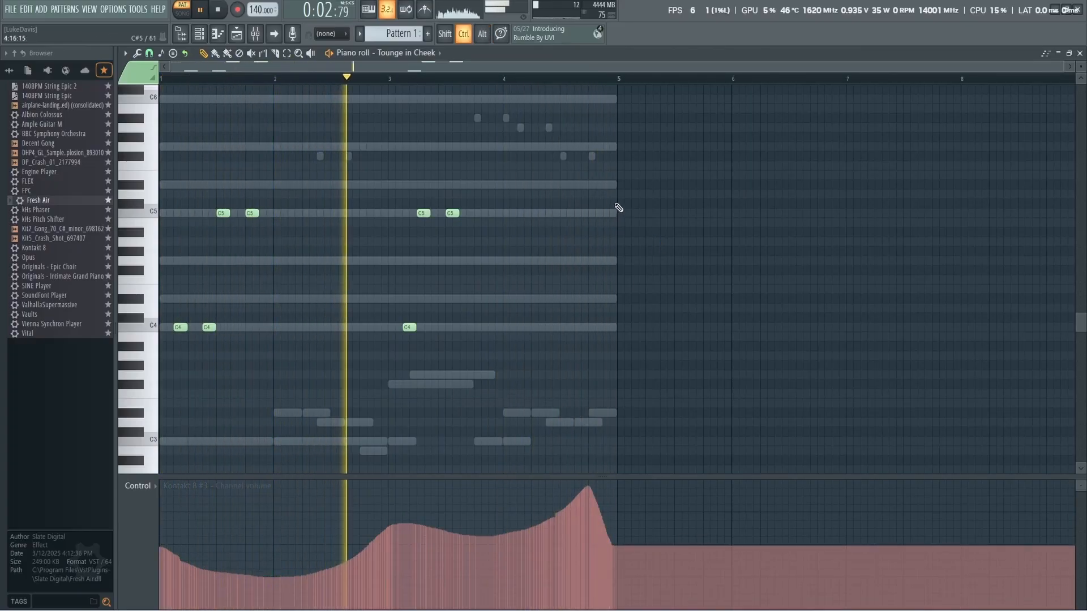
{"action": "scroll", "coordinate": [793, 168], "scroll_direction": "up", "scroll_amount": 3}
Close the piano roll, the channel rack and the Soundgoodizer and Fruity Reeverb 2 windows, leaving the mixer open.
{"action": "left_click", "coordinate": [1080, 53]}
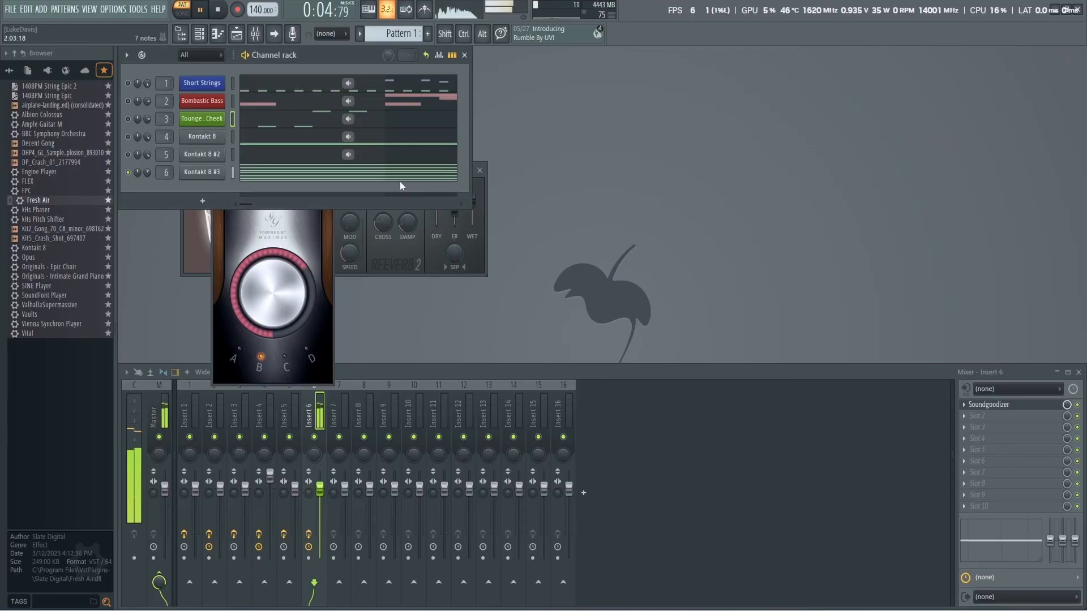
{"action": "left_click", "coordinate": [464, 55]}
{"action": "left_click", "coordinate": [327, 201]}
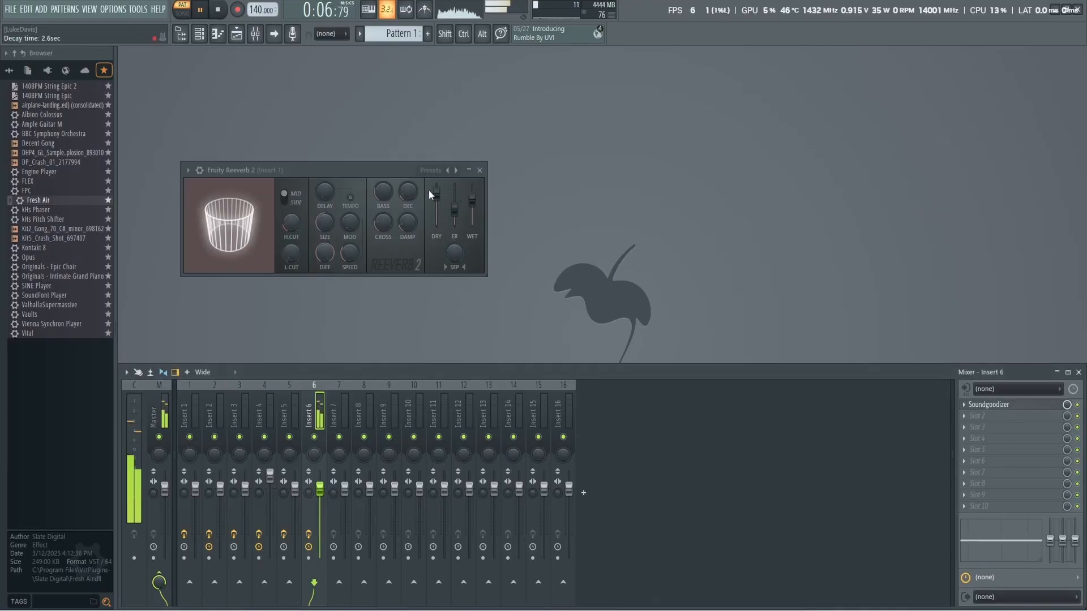
{"action": "left_click", "coordinate": [479, 169]}
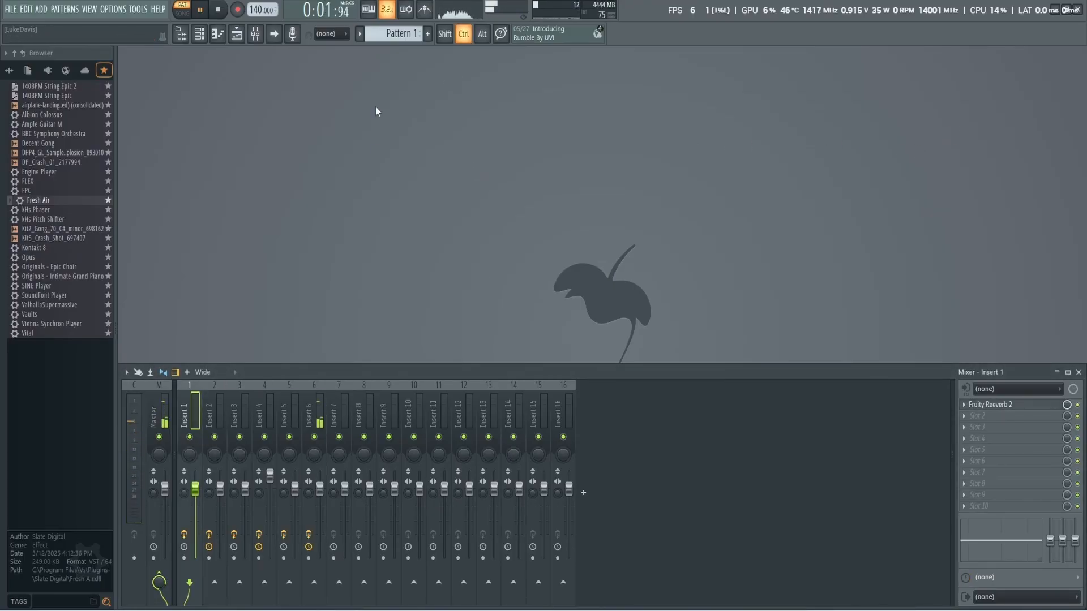
Stop playback, reopen the channel rack and unmute channels 1 to 5 to play the full pattern.
{"action": "left_click", "coordinate": [218, 9]}
{"action": "left_click", "coordinate": [199, 33]}
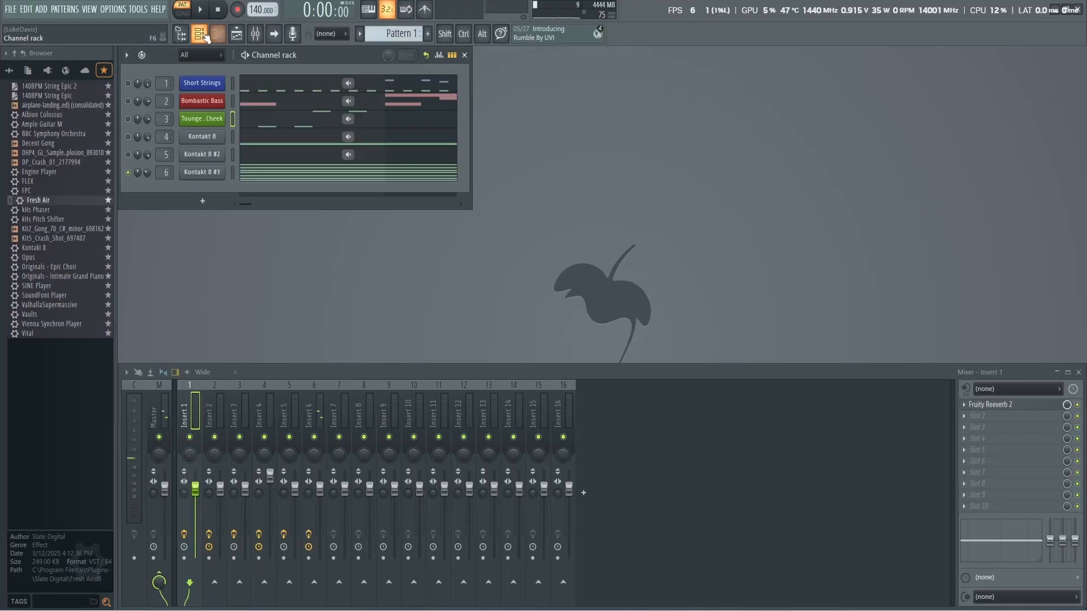
{"action": "left_click", "coordinate": [128, 84]}
{"action": "left_click", "coordinate": [128, 101]}
{"action": "left_click", "coordinate": [128, 119]}
{"action": "left_click", "coordinate": [128, 137]}
{"action": "left_click", "coordinate": [128, 155]}
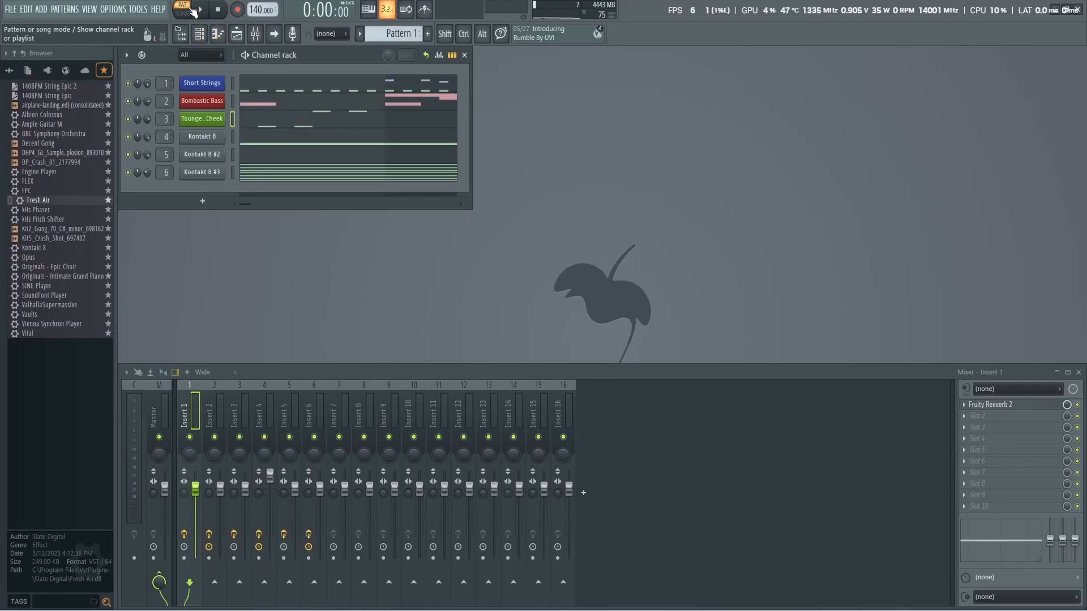
{"action": "key", "text": "space"}
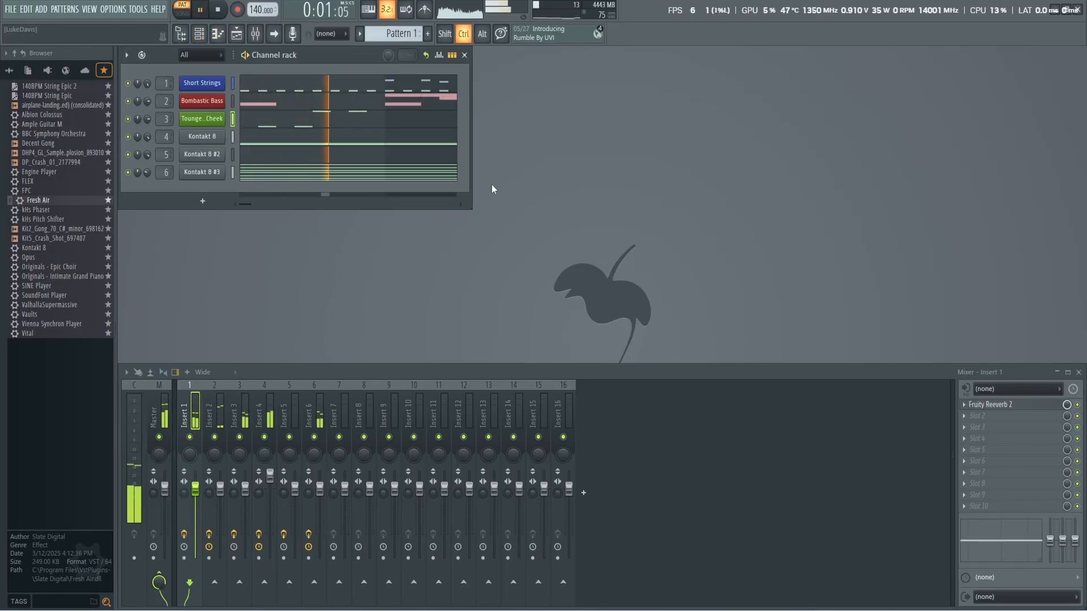
Inspect the Tounge in Cheek notes in the piano roll, and play that channel soloed.
{"action": "left_click", "coordinate": [219, 34]}
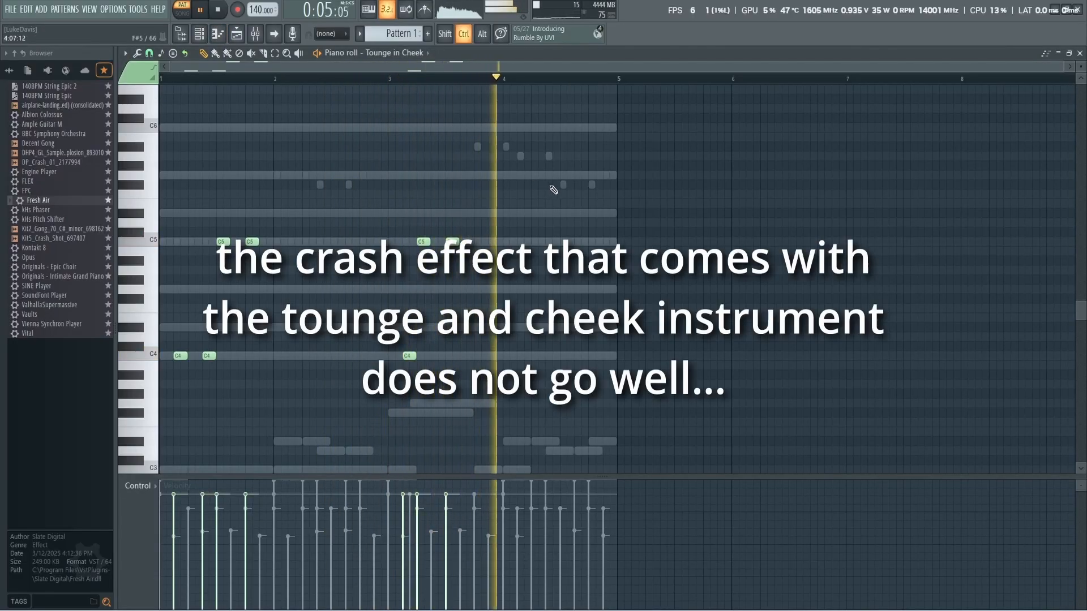
{"action": "scroll", "coordinate": [595, 201], "scroll_direction": "up", "scroll_amount": 1}
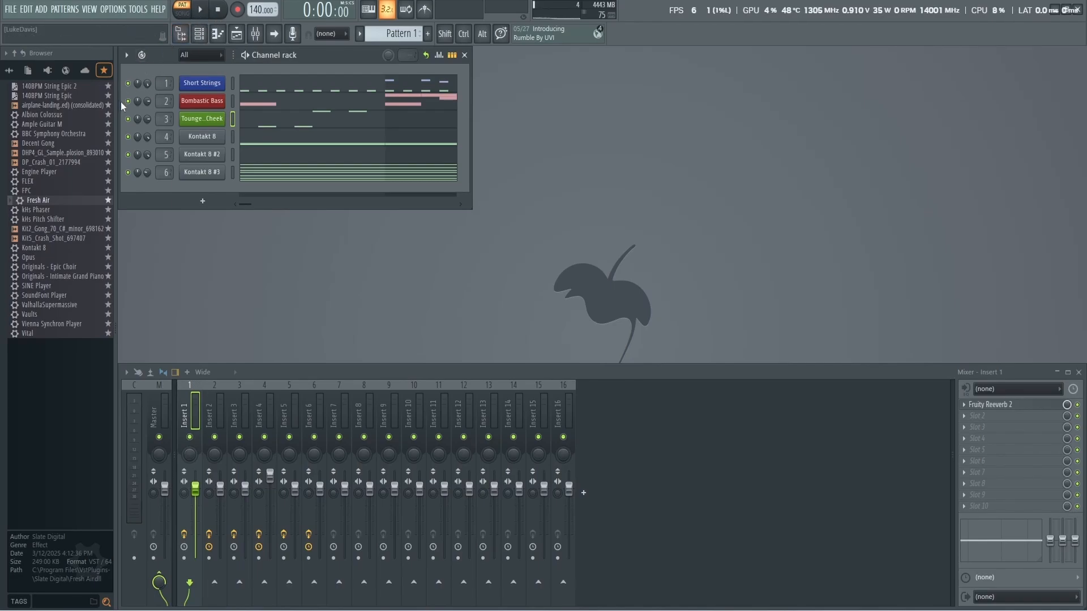
{"action": "left_click", "coordinate": [200, 10]}
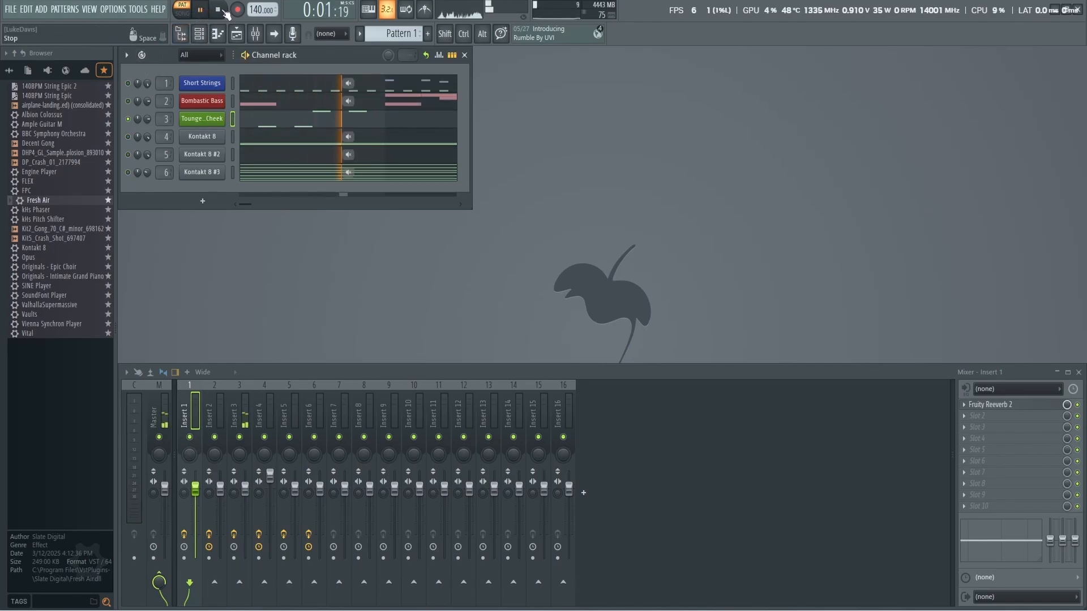
Load Fruity Parametric EQ 2 in slot 2 of mixer insert 3 and pull band 7 far down to cut the highs.
{"action": "left_click", "coordinate": [985, 415]}
{"action": "left_click", "coordinate": [814, 439]}
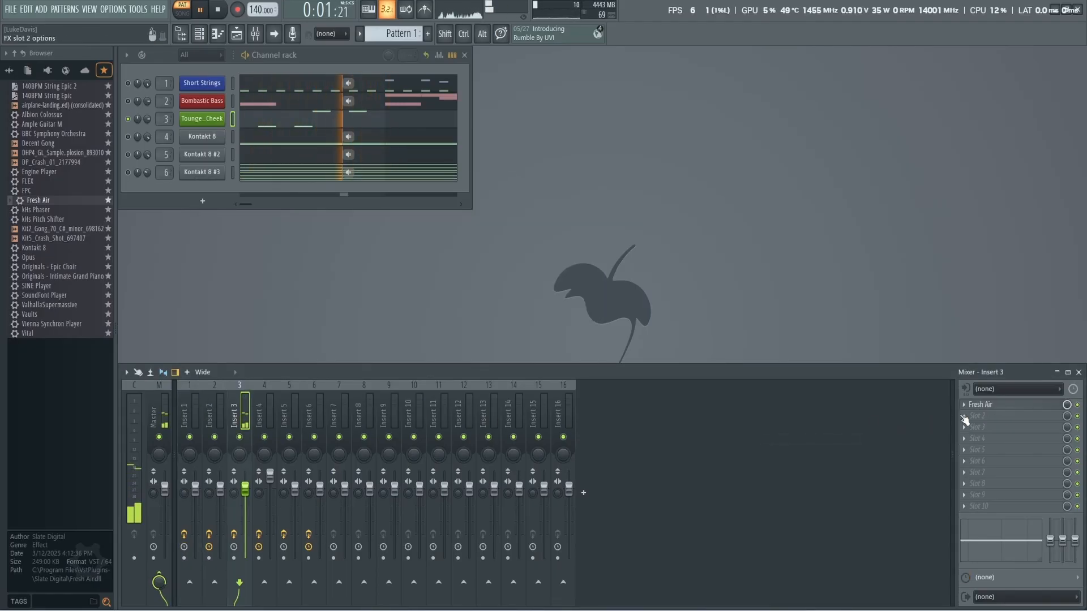
{"action": "left_click", "coordinate": [976, 416]}
{"action": "left_click", "coordinate": [810, 438]}
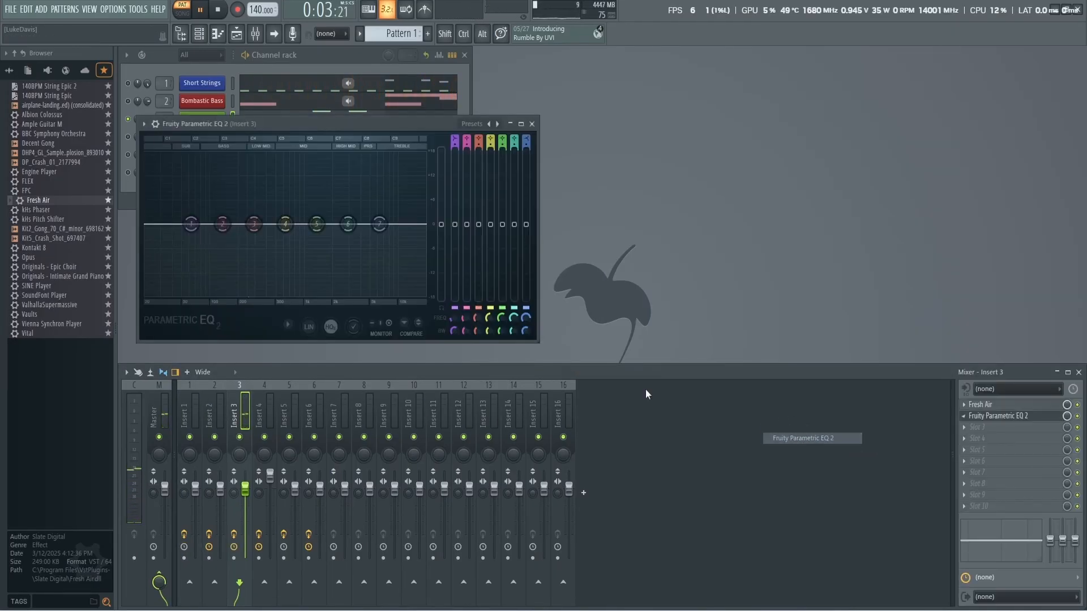
{"action": "left_click_drag", "start_coordinate": [380, 225], "coordinate": [378, 295]}
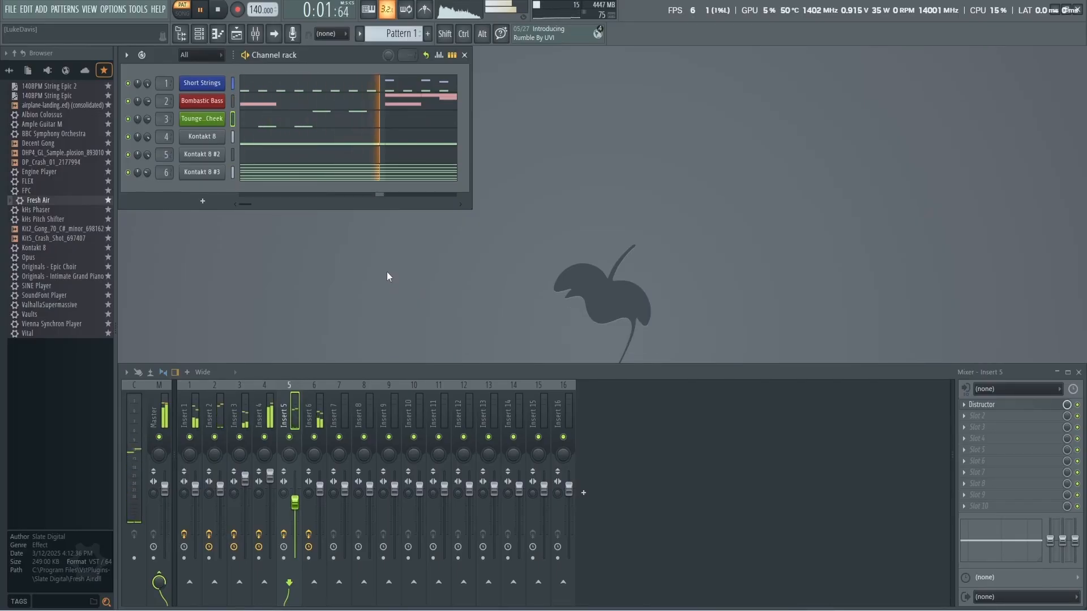
Listen to the full pattern with all channels active, and check the Tounge in Cheek notes in the piano roll.
{"action": "key", "text": "ctrl"}
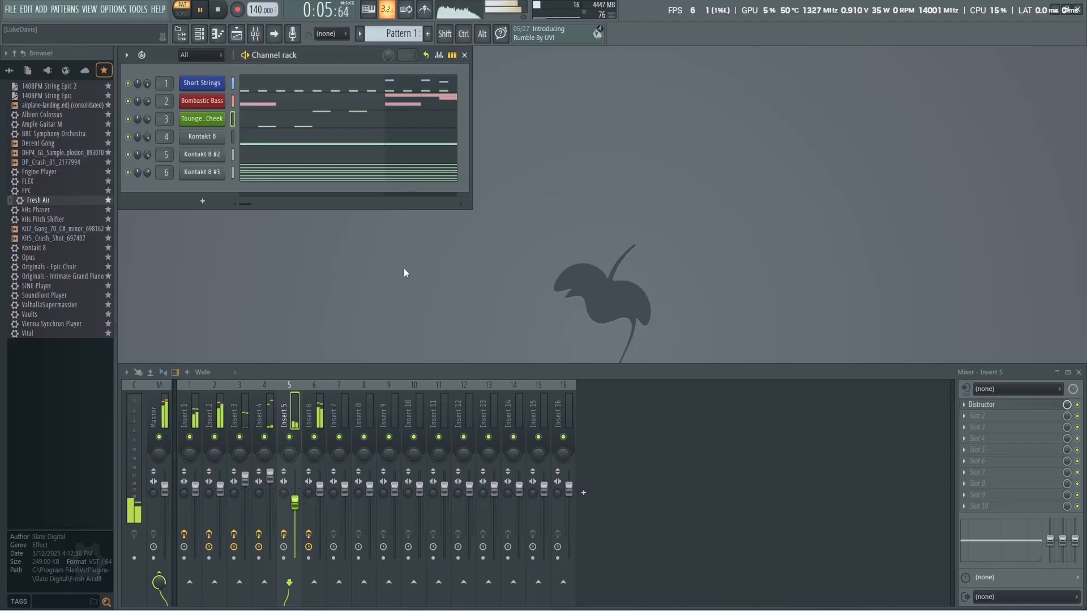
{"action": "left_click", "coordinate": [220, 10]}
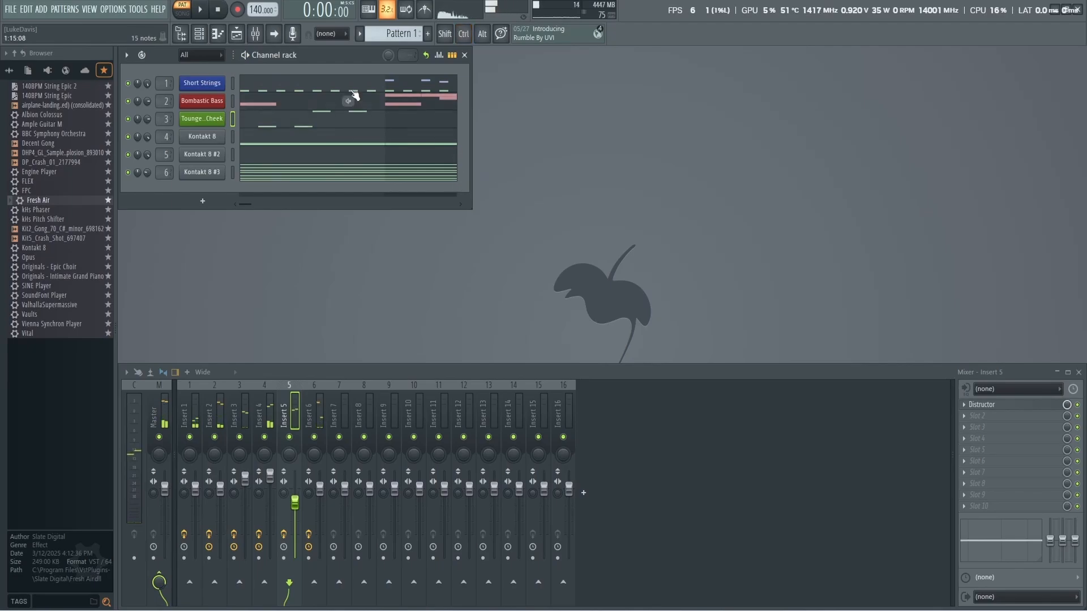
{"action": "left_click", "coordinate": [218, 35]}
{"action": "scroll", "coordinate": [452, 236], "scroll_direction": "down", "scroll_amount": 2}
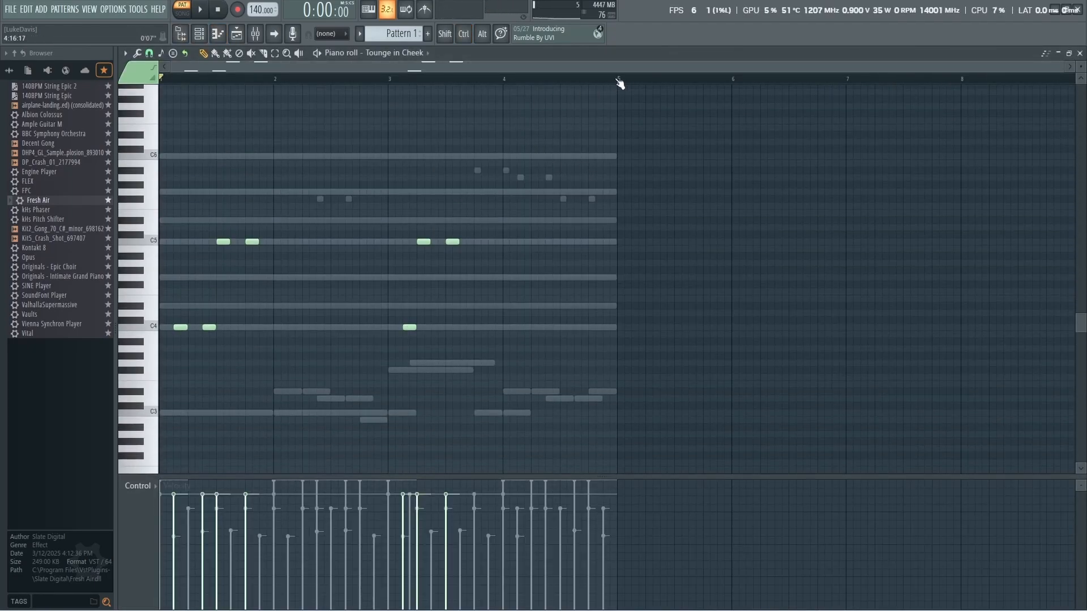
{"action": "key", "text": "F7"}
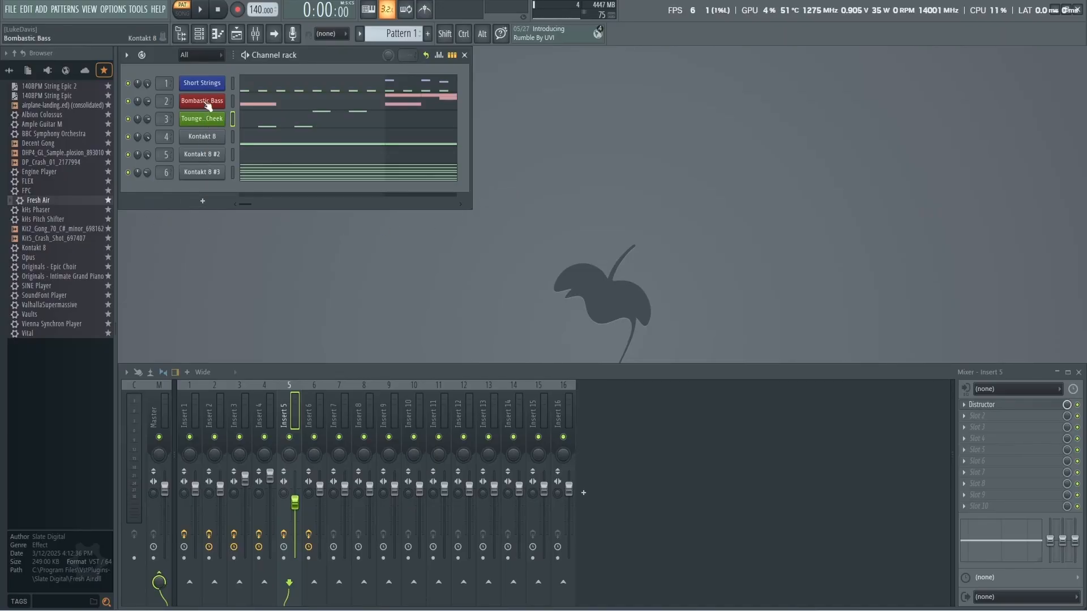
Review the effects loaded on mixer inserts 1 to 6 one after another.
{"action": "left_click", "coordinate": [184, 417]}
{"action": "left_click", "coordinate": [209, 417]}
{"action": "left_click", "coordinate": [234, 417]}
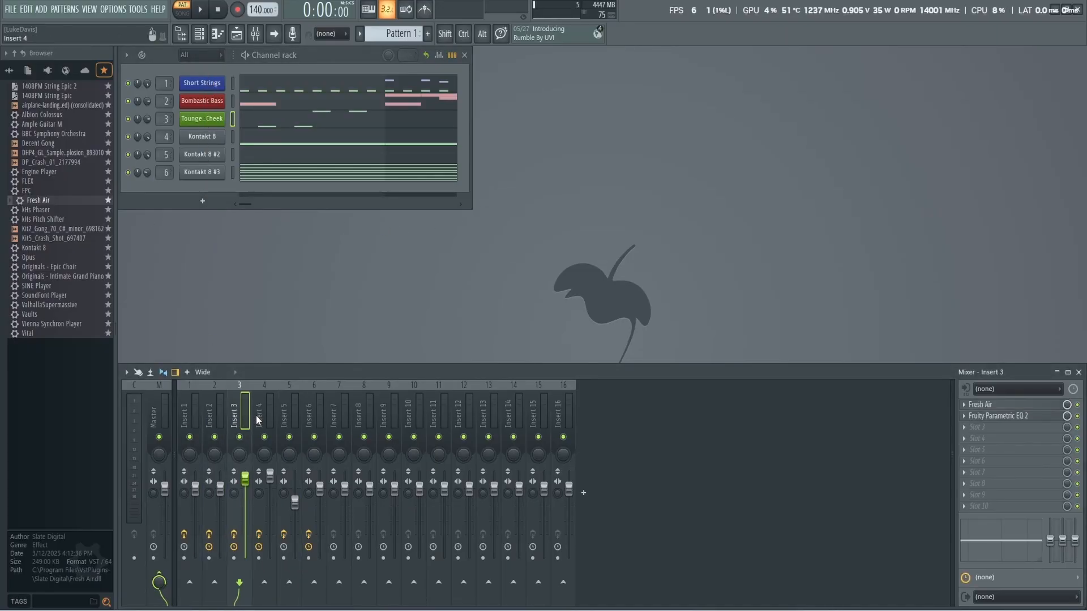
{"action": "left_click", "coordinate": [258, 415]}
{"action": "left_click", "coordinate": [284, 415]}
{"action": "left_click", "coordinate": [316, 409]}
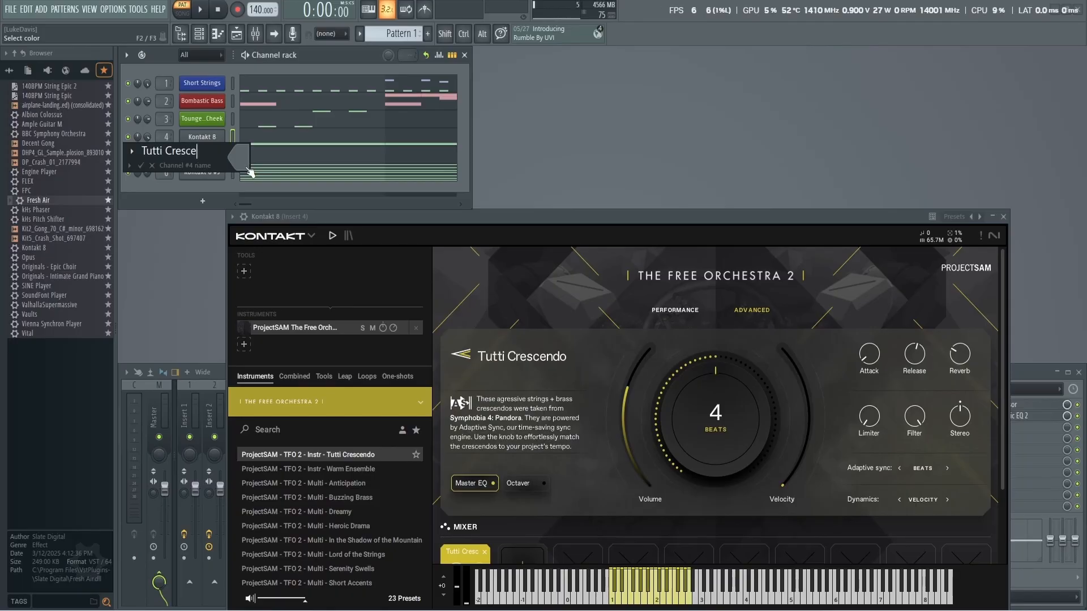
Rename channel 4 as Tutti Crescendo with olive colour #957E32, and Kontakt 8 #2 as Haunting Horns in yellow.
{"action": "left_click", "coordinate": [246, 169]}
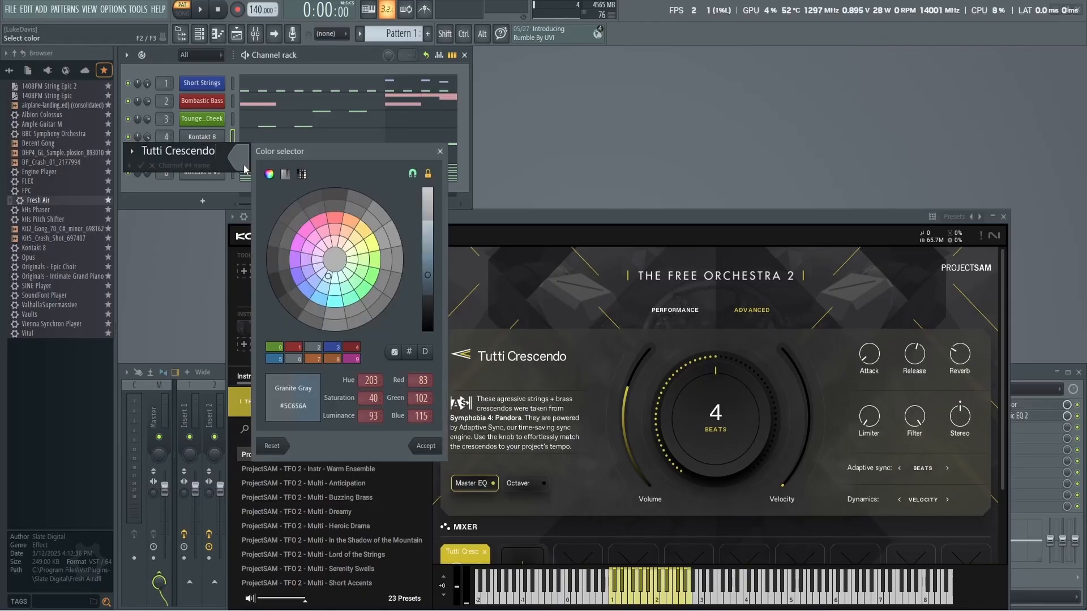
{"action": "left_click", "coordinate": [363, 231]}
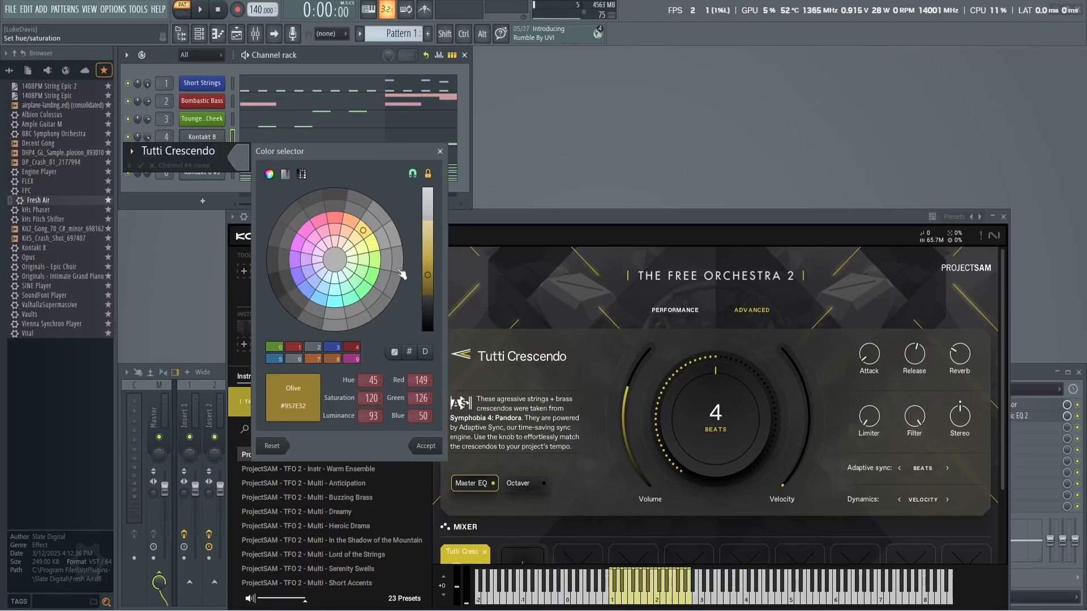
{"action": "left_click", "coordinate": [420, 447]}
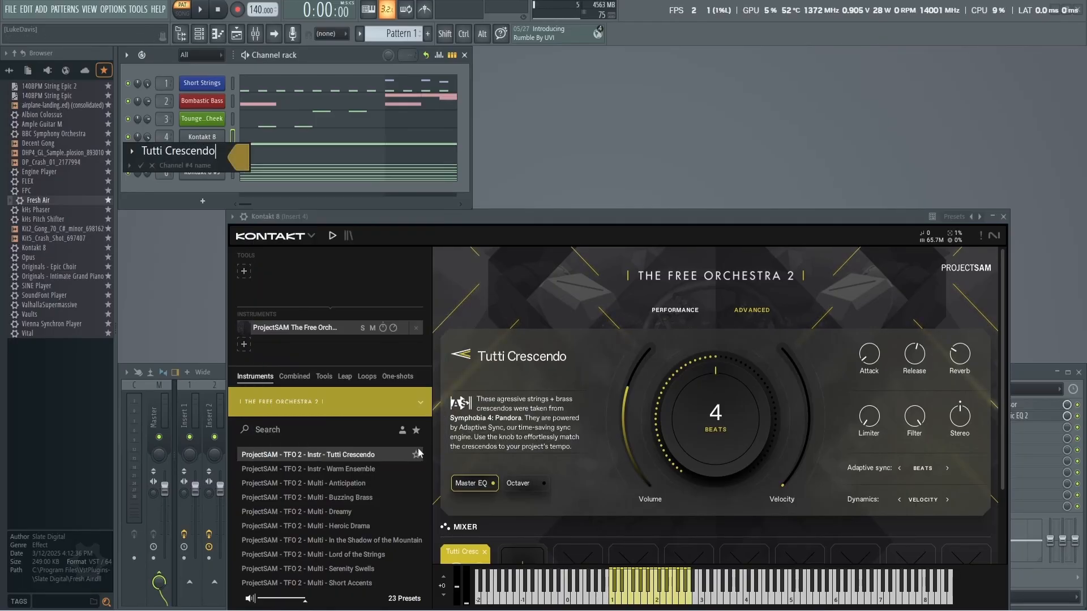
{"action": "left_click", "coordinate": [142, 167]}
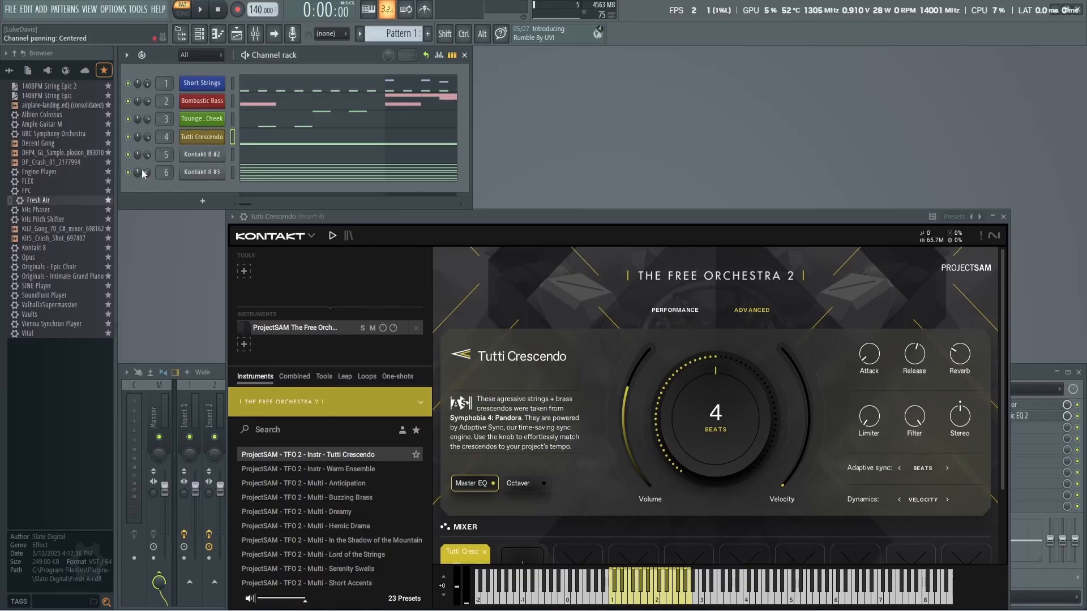
{"action": "left_click", "coordinate": [195, 158]}
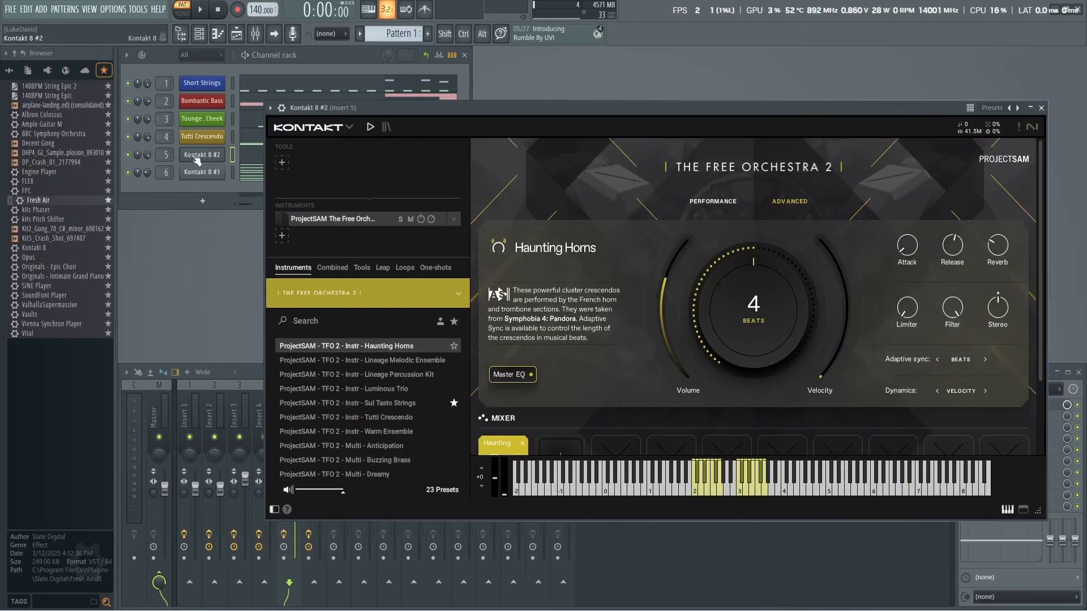
{"action": "right_click", "coordinate": [196, 162]}
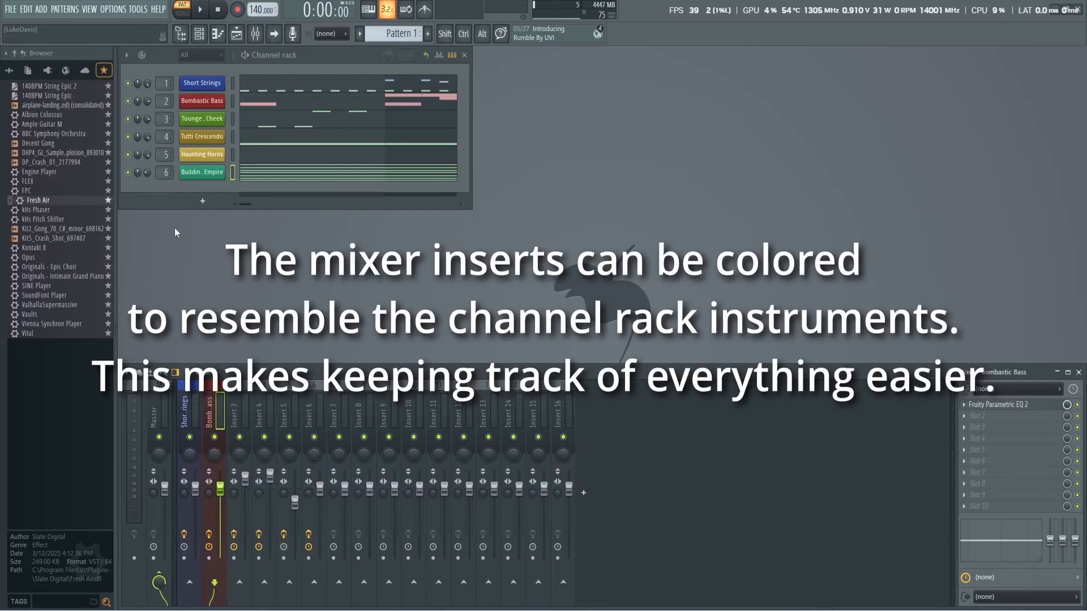
Rename mixer insert 3 as Tounge and Cheek and give it the channel's green colour #5A8B2E.
{"action": "right_click", "coordinate": [233, 395]}
{"action": "left_click", "coordinate": [287, 191]}
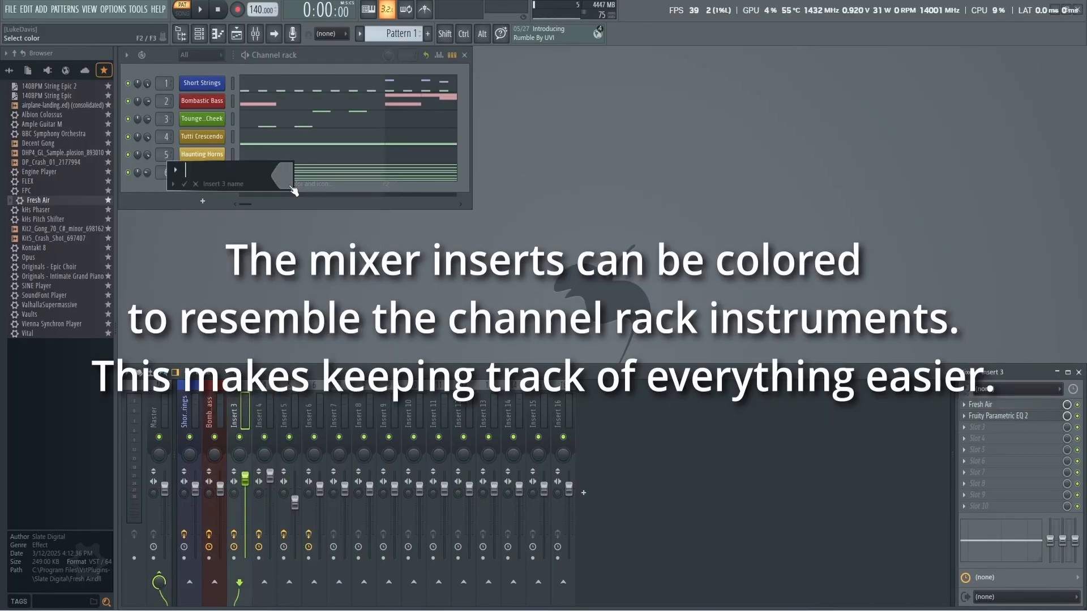
{"action": "type", "text": "Tounge and "}
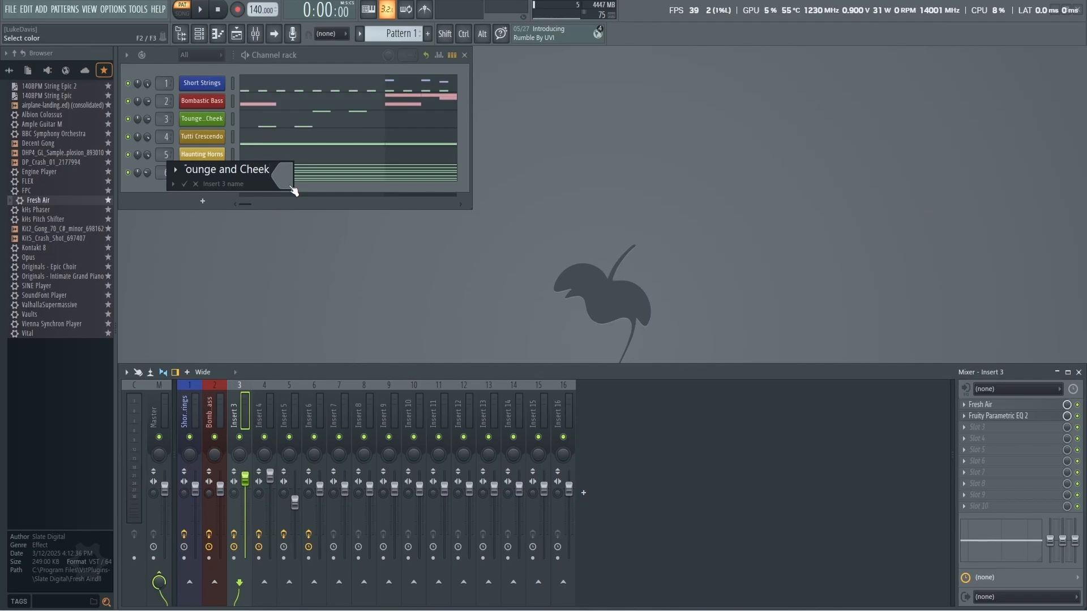
{"action": "type", "text": "Cheek"}
{"action": "left_click", "coordinate": [291, 187]}
{"action": "left_click", "coordinate": [357, 379]}
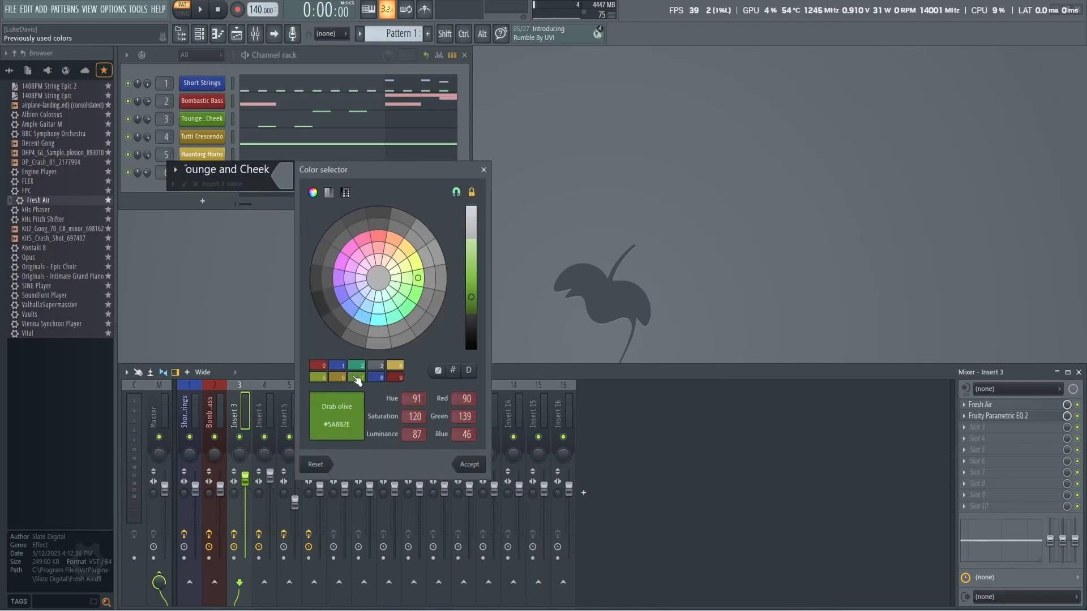
{"action": "left_click", "coordinate": [453, 461]}
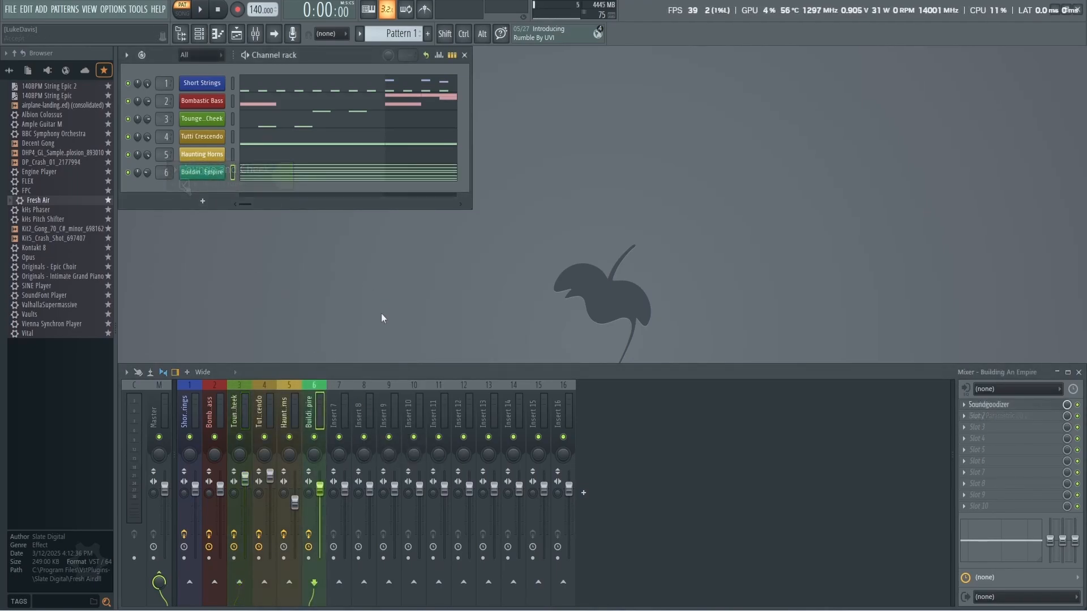
Play back the pattern briefly, and widen the channel rack and switch it to the step sequencer view.
{"action": "key", "text": "space"}
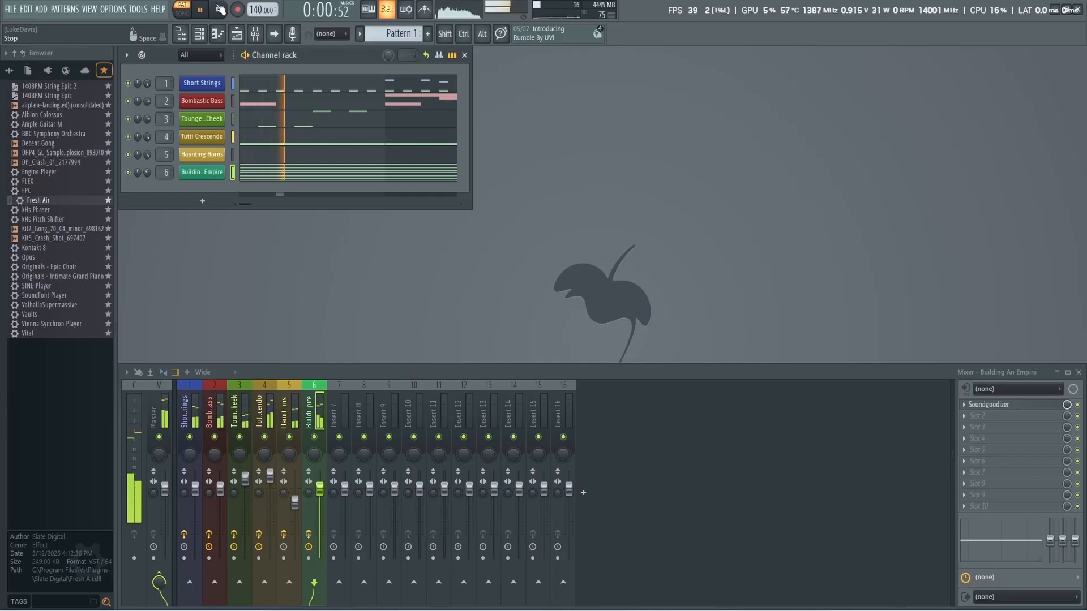
{"action": "key", "text": "space"}
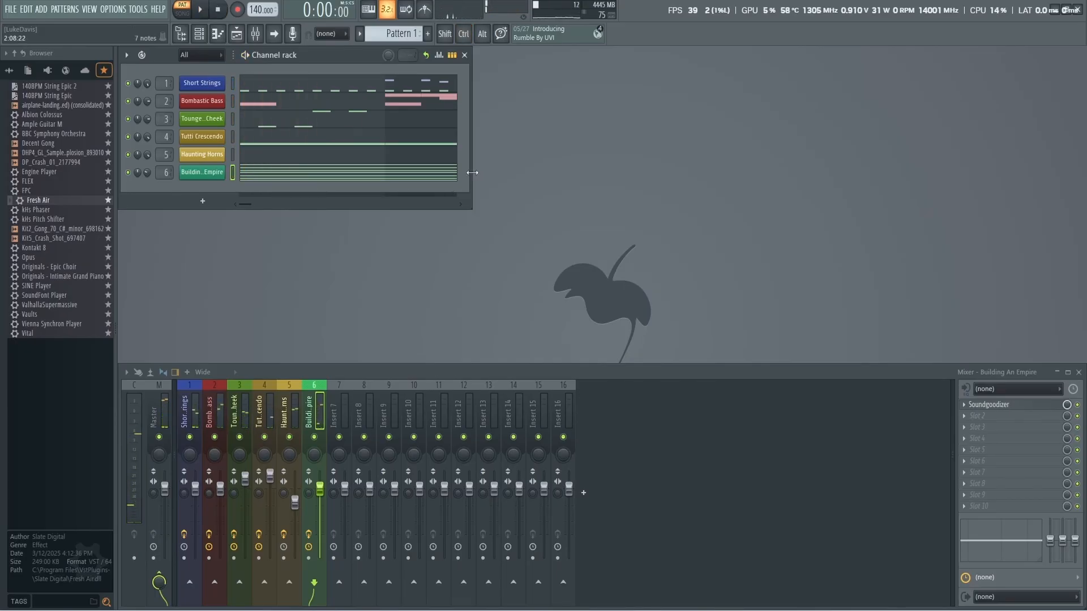
{"action": "left_click_drag", "start_coordinate": [472, 172], "coordinate": [873, 201]}
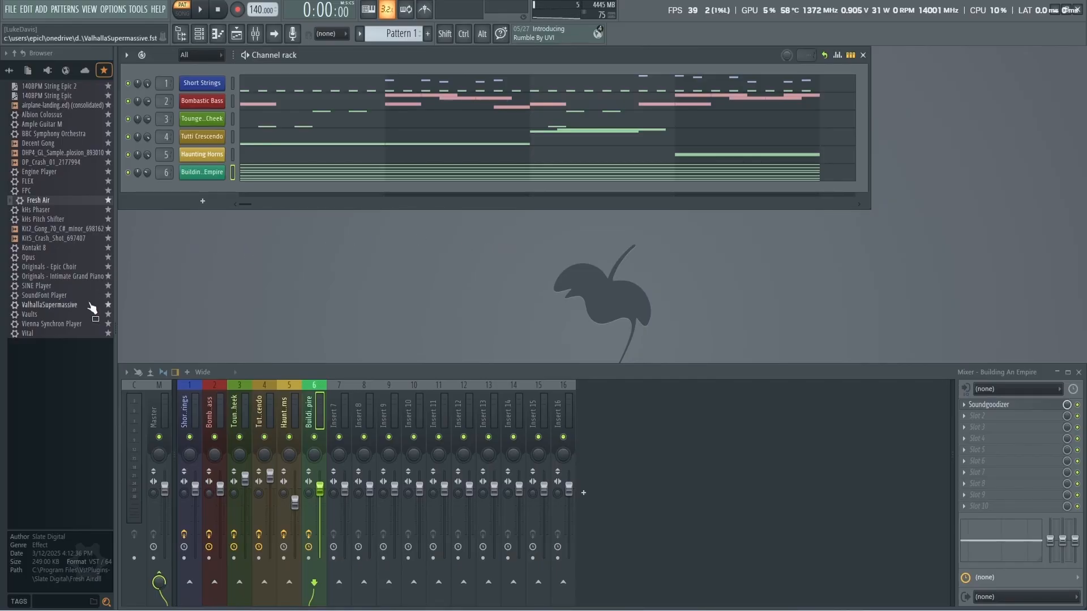
{"action": "left_click", "coordinate": [851, 56]}
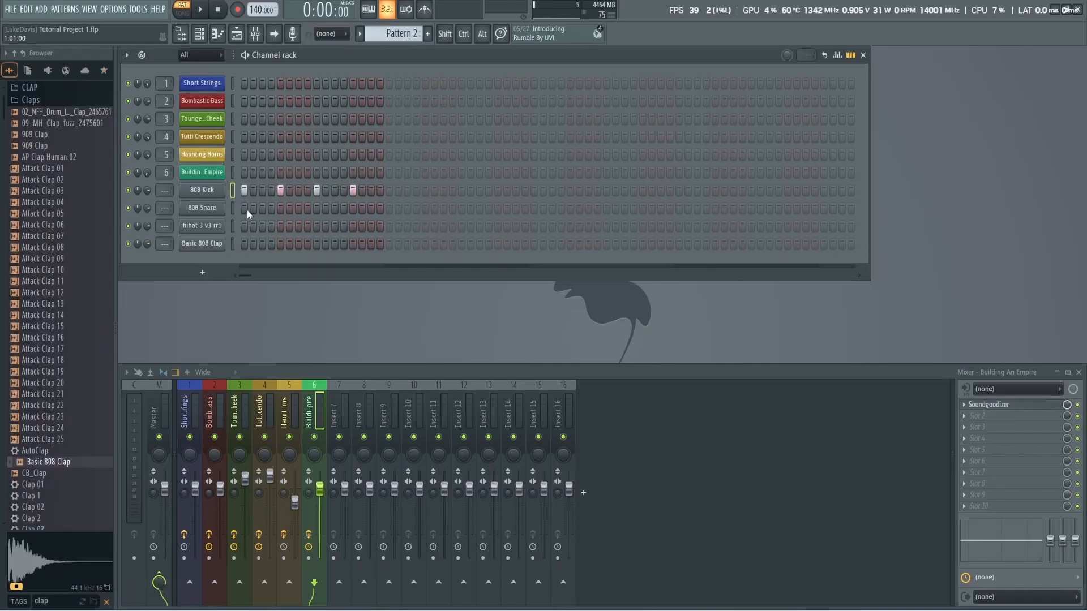
In Pattern 2, place 808 Snare on steps 1 and 9, hihat 3 v3 rr1 on all odd steps, and Basic 808 Clap on 3, 13 and 15.
{"action": "left_click", "coordinate": [245, 208]}
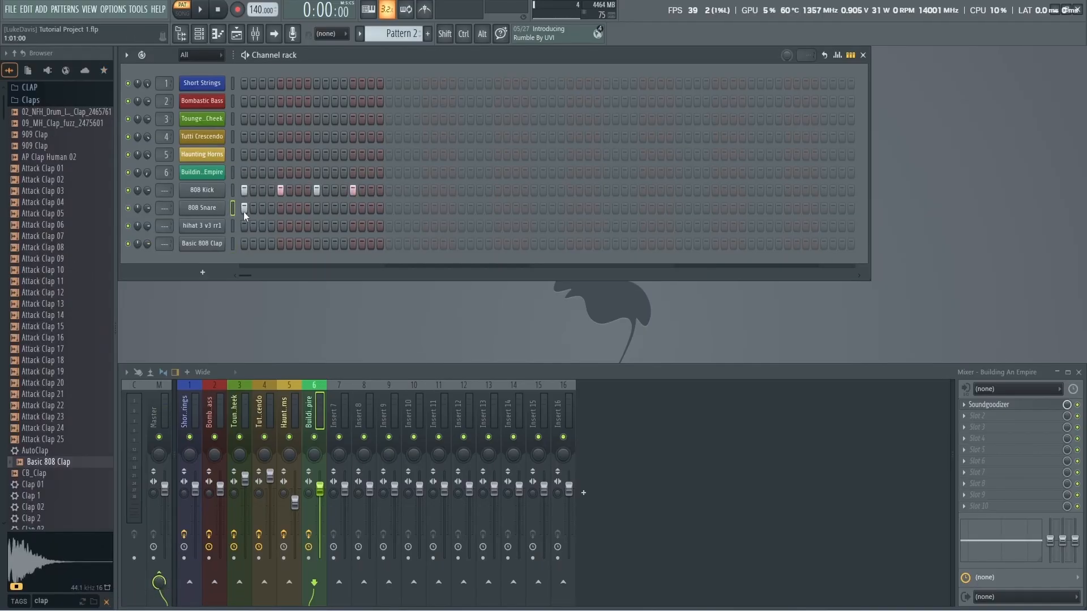
{"action": "left_click", "coordinate": [317, 209]}
{"action": "left_click", "coordinate": [262, 244]}
{"action": "left_click", "coordinate": [371, 243]}
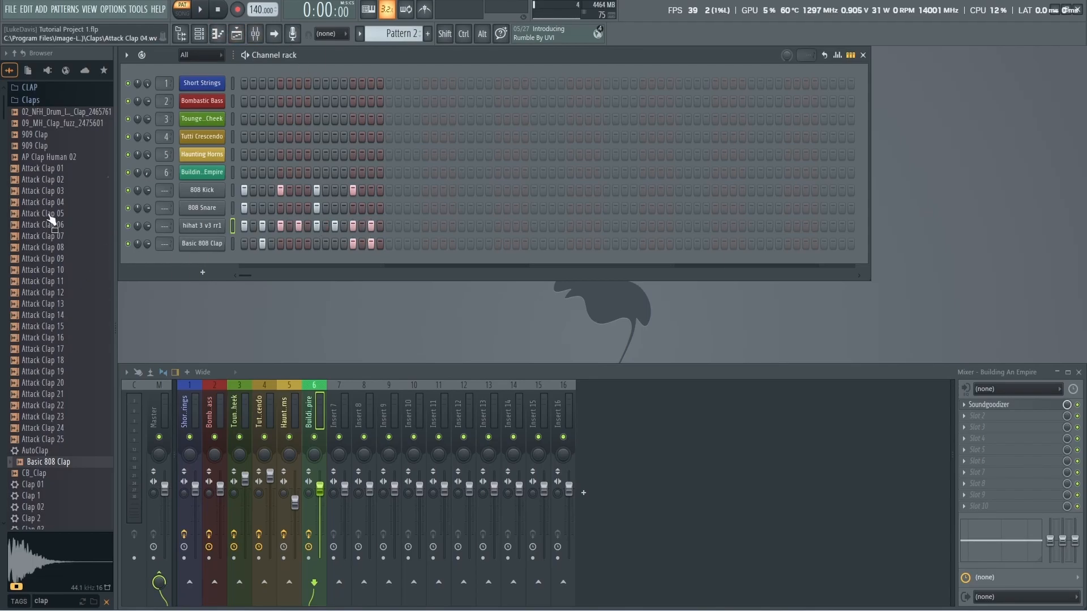
Search the browser for hihat, add hihat 3 v1 rr1 as a channel with all 16 steps filled, and play Pattern 2.
{"action": "left_click_drag", "start_coordinate": [51, 601], "coordinate": [13, 592]}
{"action": "type", "text": "hi"}
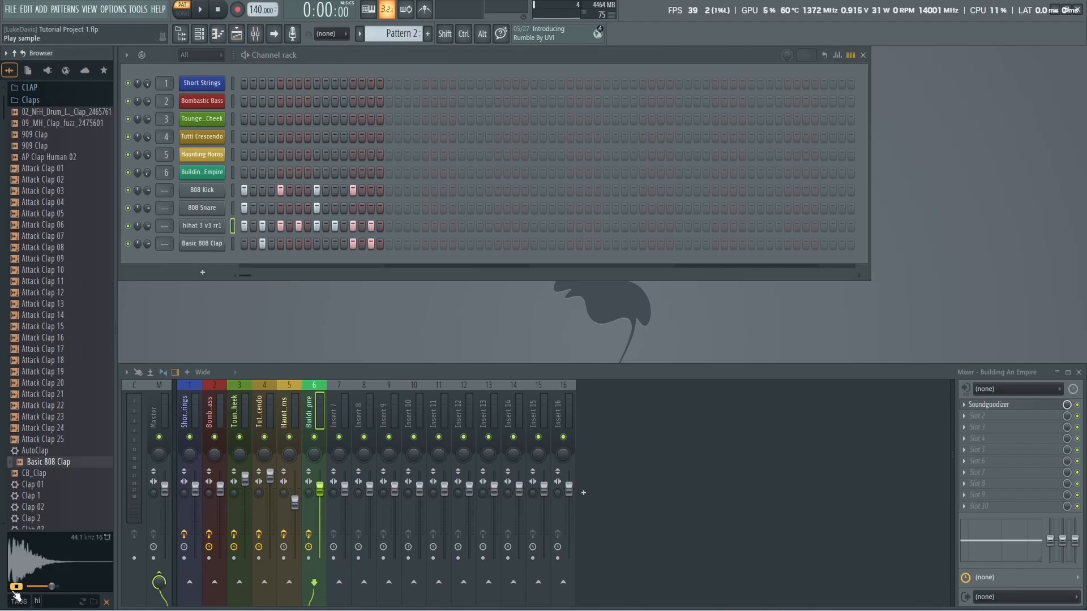
{"action": "type", "text": "h"}
{"action": "left_click", "coordinate": [198, 10]}
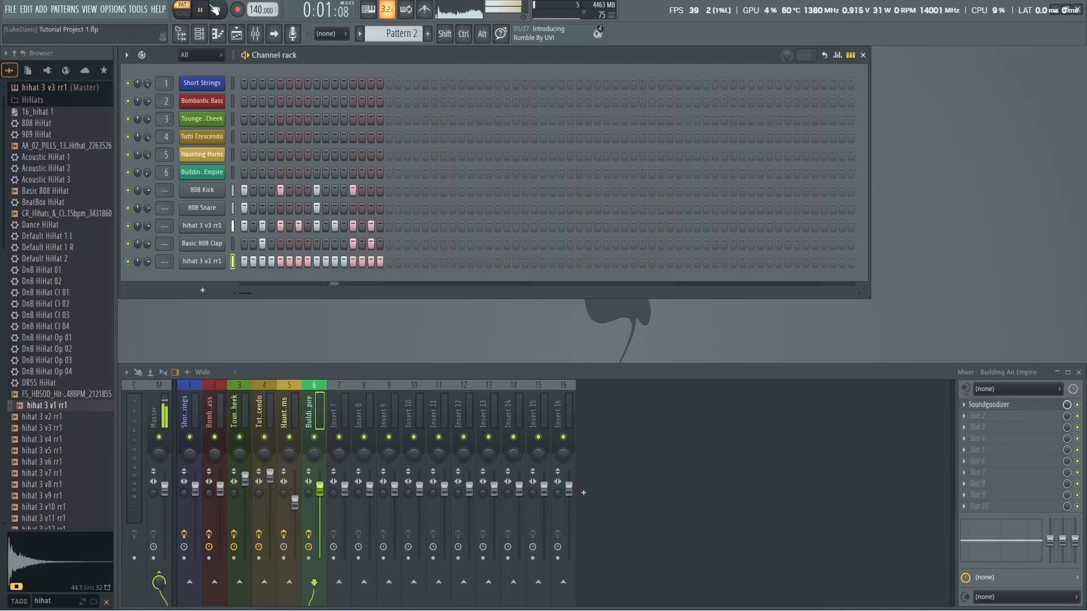
Move the Basic 808 Clap hits to steps 4 and 13 while auditioning the drum pattern.
{"action": "left_click", "coordinate": [215, 9]}
{"action": "left_click", "coordinate": [199, 10]}
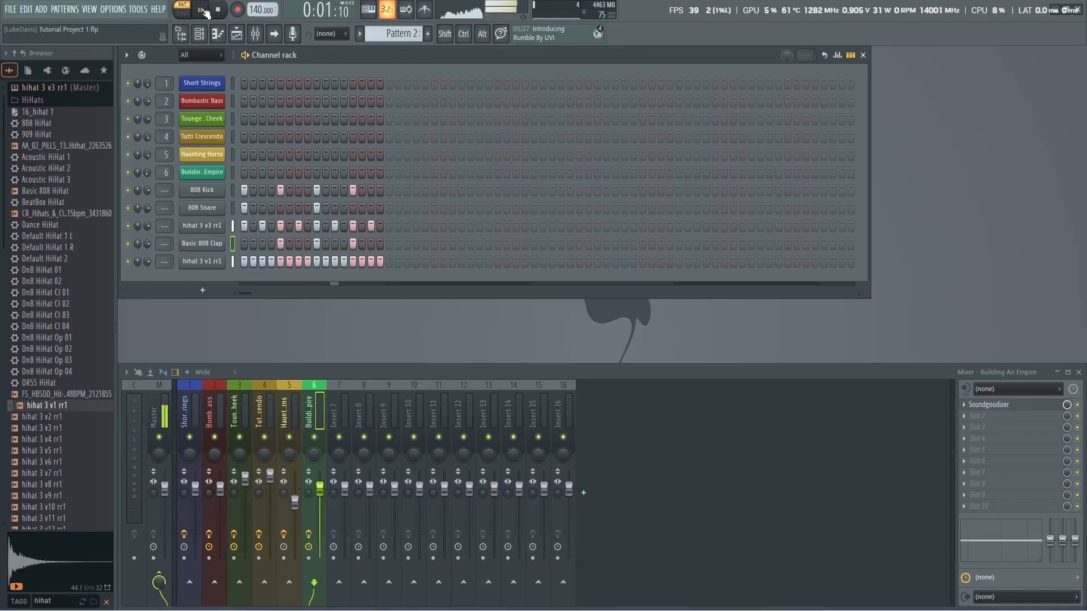
{"action": "left_click", "coordinate": [219, 10]}
{"action": "left_click", "coordinate": [199, 9]}
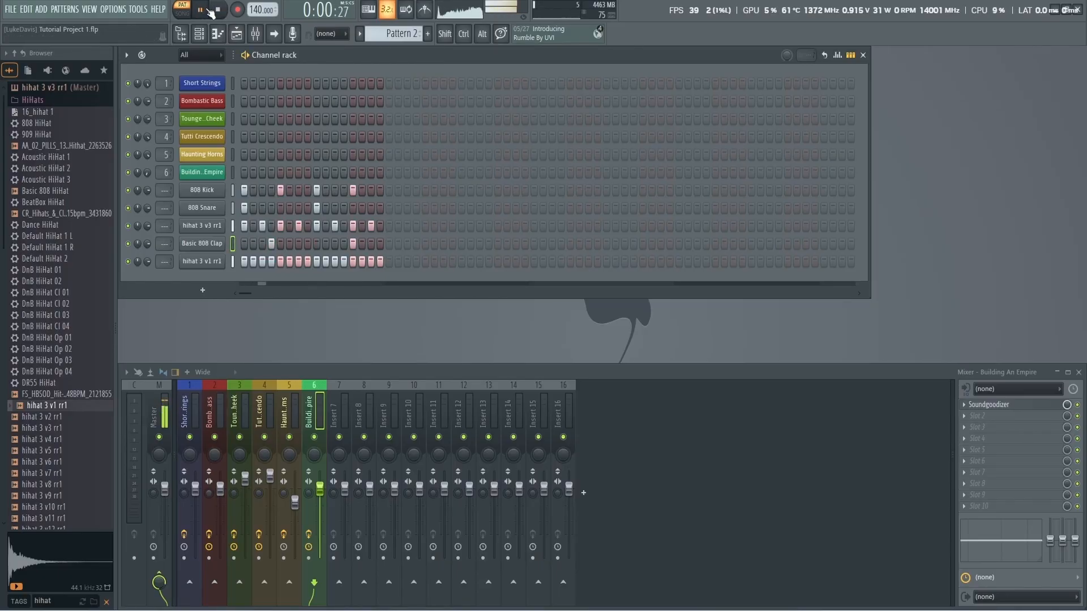
Restart playback of Pattern 2 to audition the drum beat, and stop it.
{"action": "left_click", "coordinate": [216, 9]}
{"action": "left_click", "coordinate": [200, 9]}
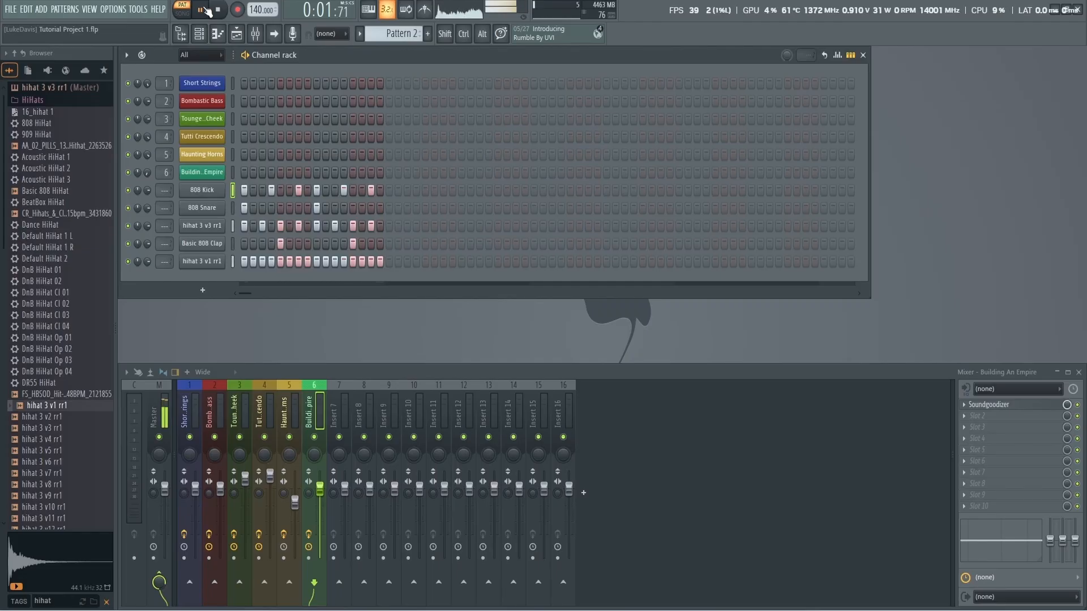
{"action": "left_click", "coordinate": [217, 10]}
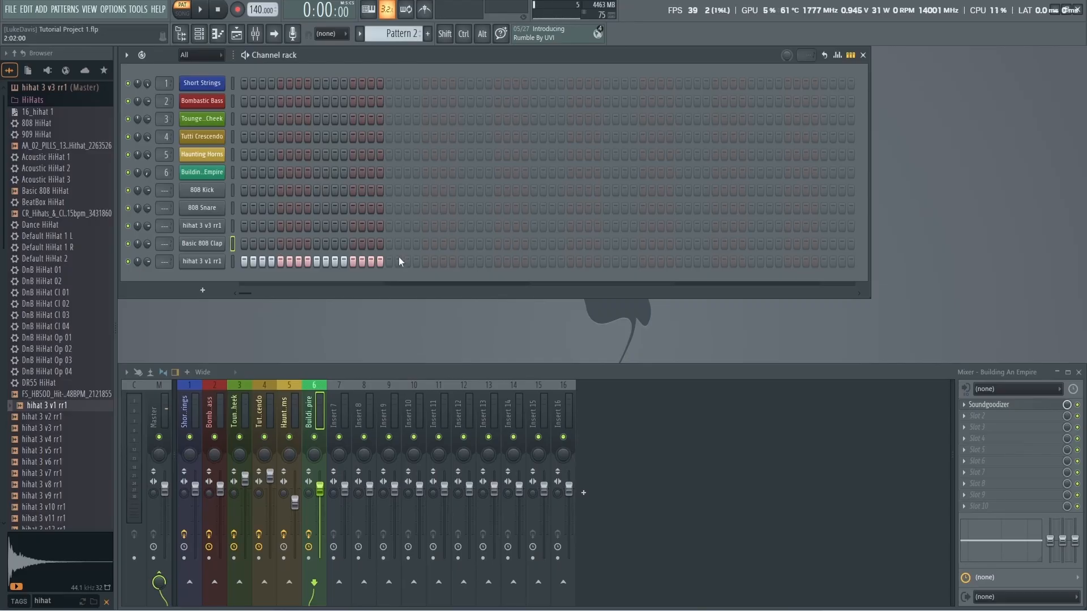
Clear the hihat 3 v1 rr1 steps and delete the drum channels below Building An Empire from the channel rack.
{"action": "left_click_drag", "start_coordinate": [399, 261], "coordinate": [262, 263]}
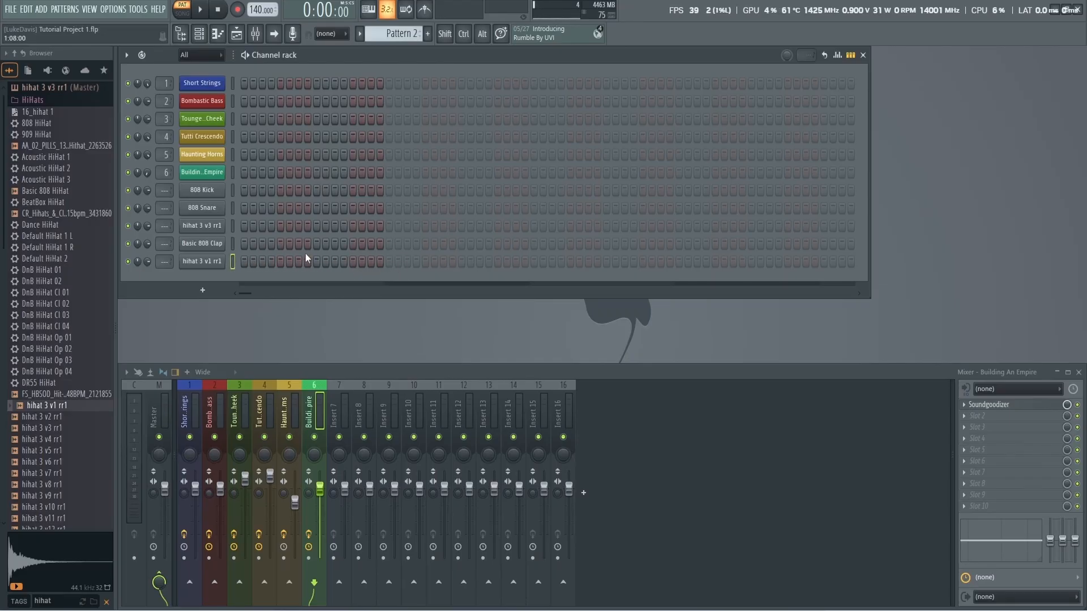
{"action": "right_click", "coordinate": [213, 191]}
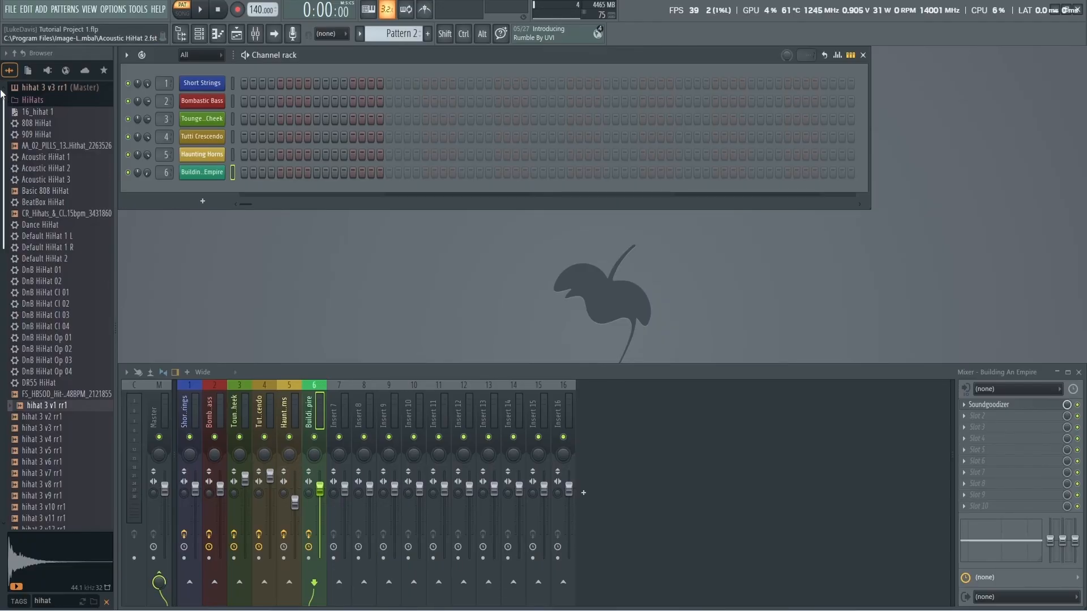
{"action": "left_click", "coordinate": [12, 11]}
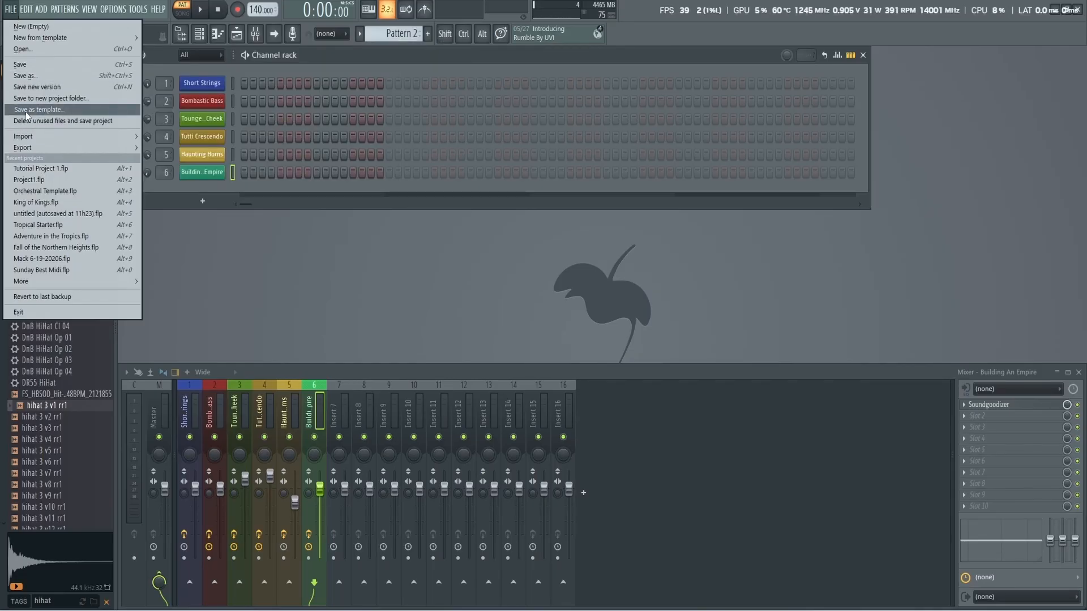
{"action": "left_click", "coordinate": [26, 111]}
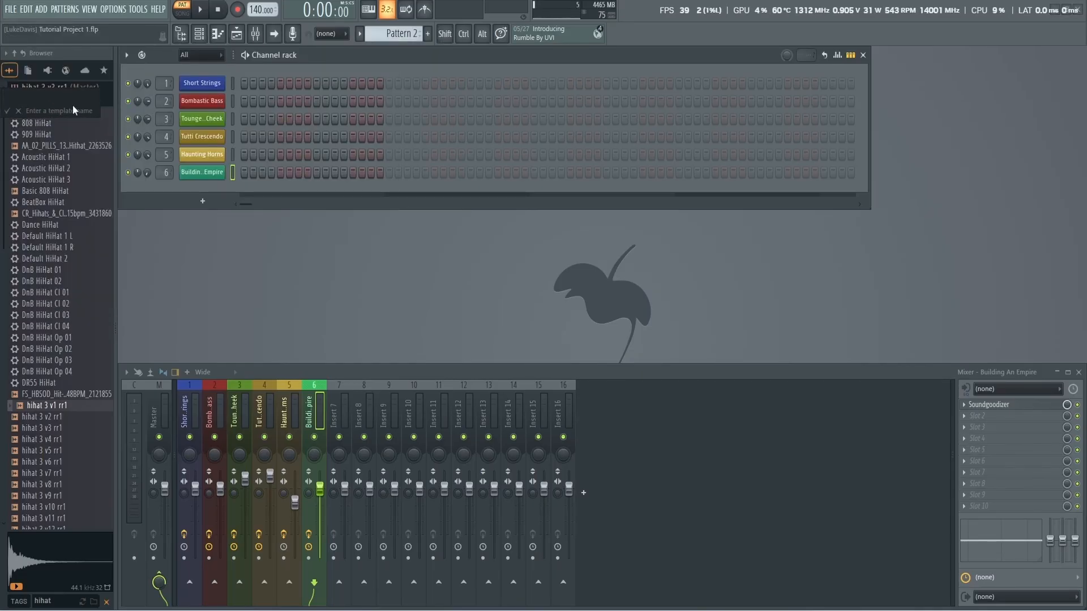
{"action": "left_click", "coordinate": [25, 113]}
Create a new project from the Orchestral Template.
{"action": "left_click", "coordinate": [11, 11]}
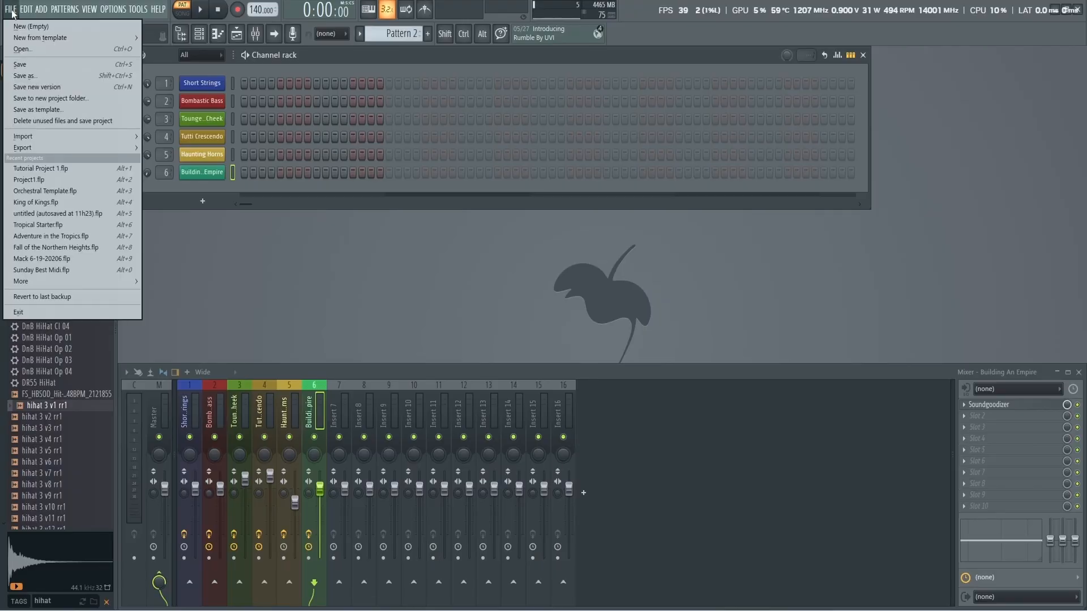
{"action": "mouse_move", "coordinate": [19, 39]}
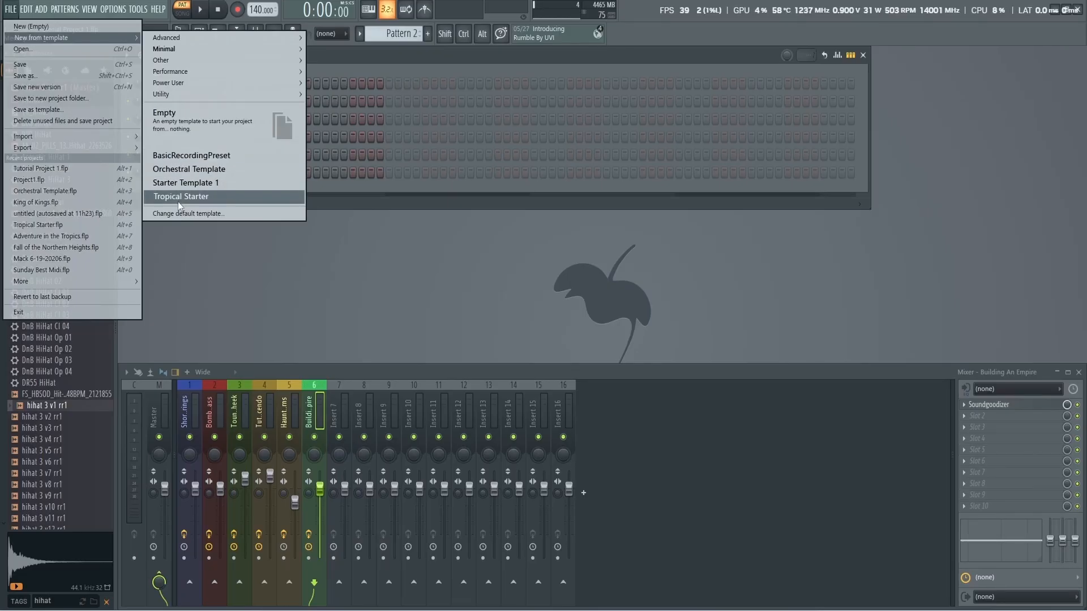
{"action": "left_click", "coordinate": [206, 171]}
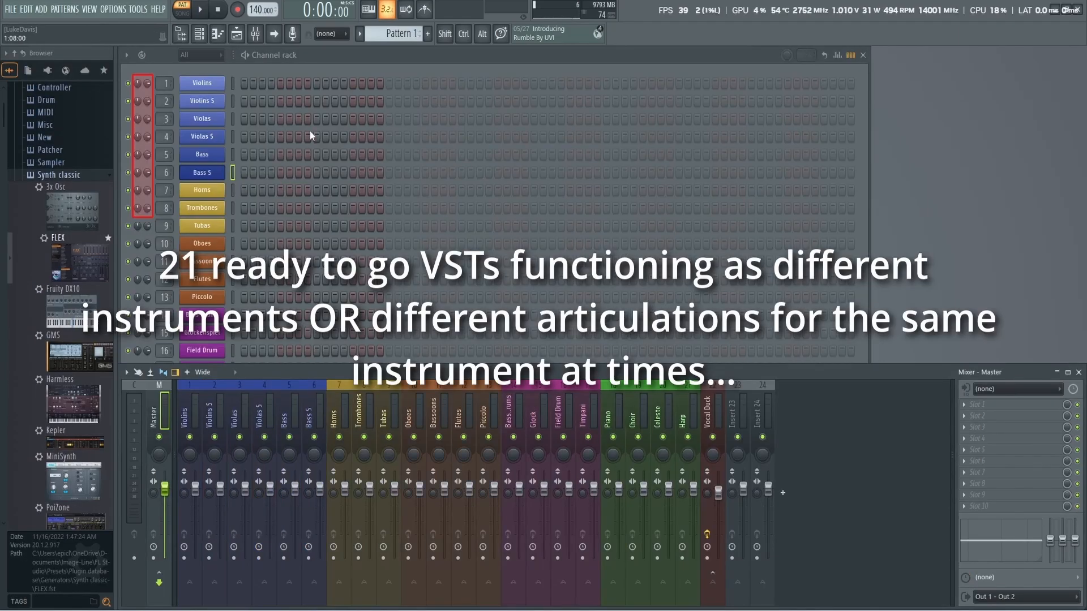
Show the Strings, Woodwinds, percussion, Misc and Brass channel groups one after another, and close the Bass S plugin window.
{"action": "left_click", "coordinate": [354, 56]}
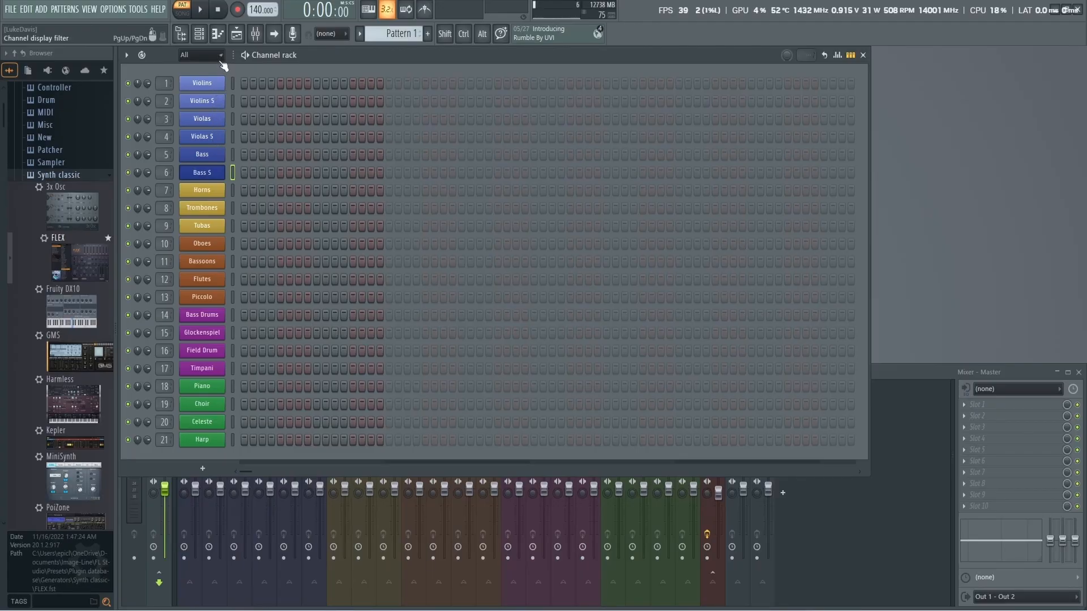
{"action": "left_click", "coordinate": [221, 56]}
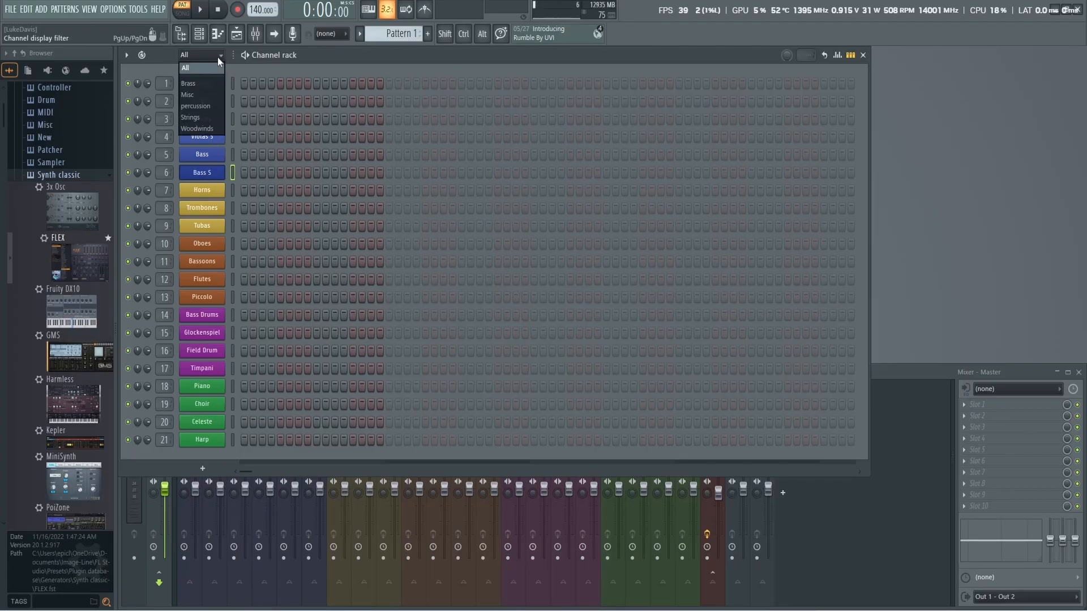
{"action": "left_click", "coordinate": [209, 116]}
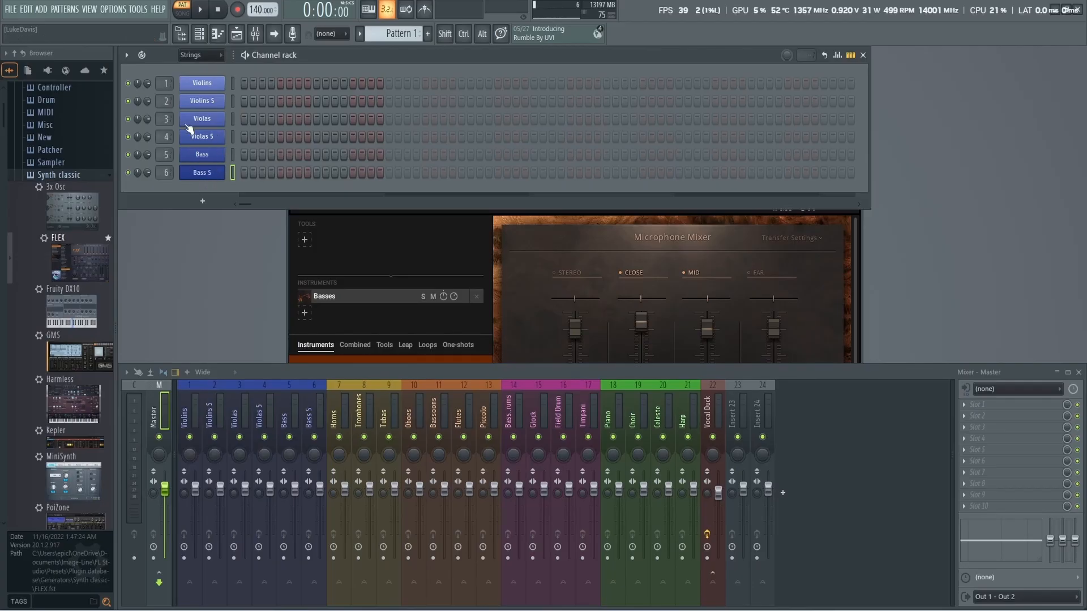
{"action": "left_click", "coordinate": [203, 56]}
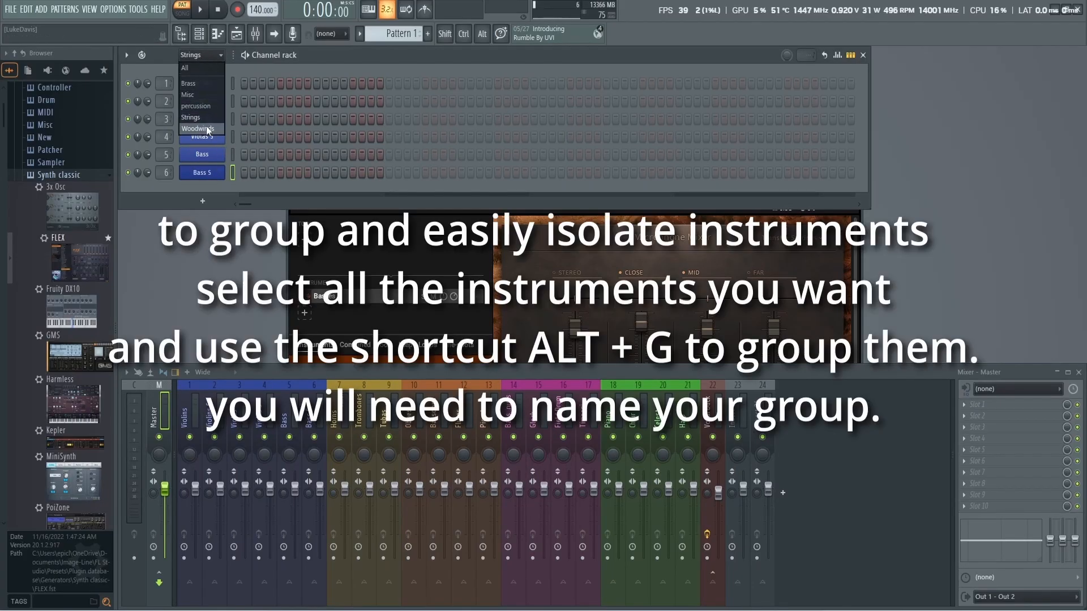
{"action": "left_click", "coordinate": [207, 129]}
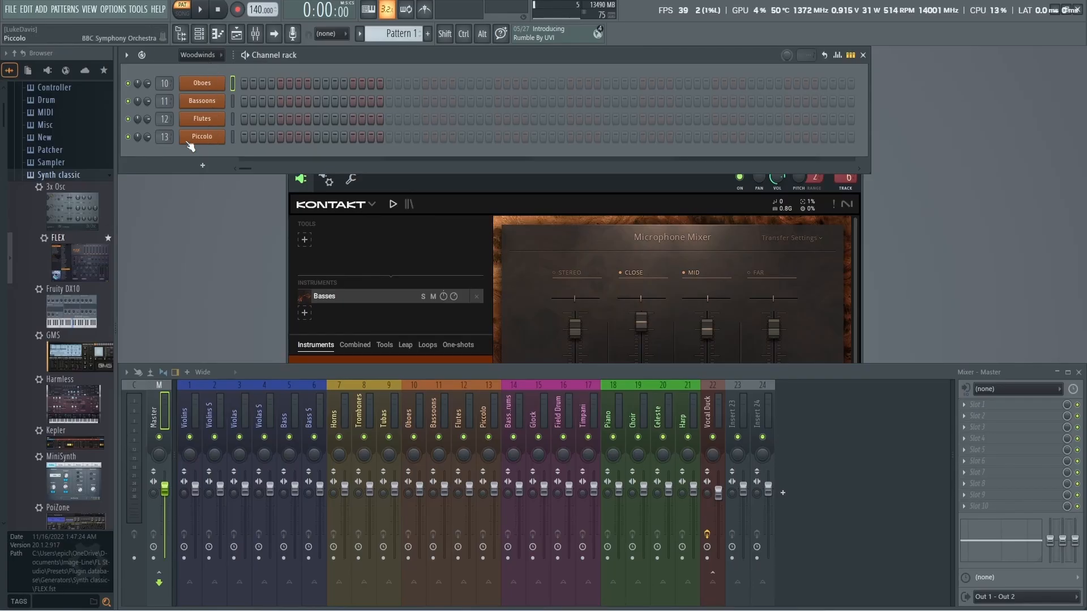
{"action": "left_click", "coordinate": [212, 58]}
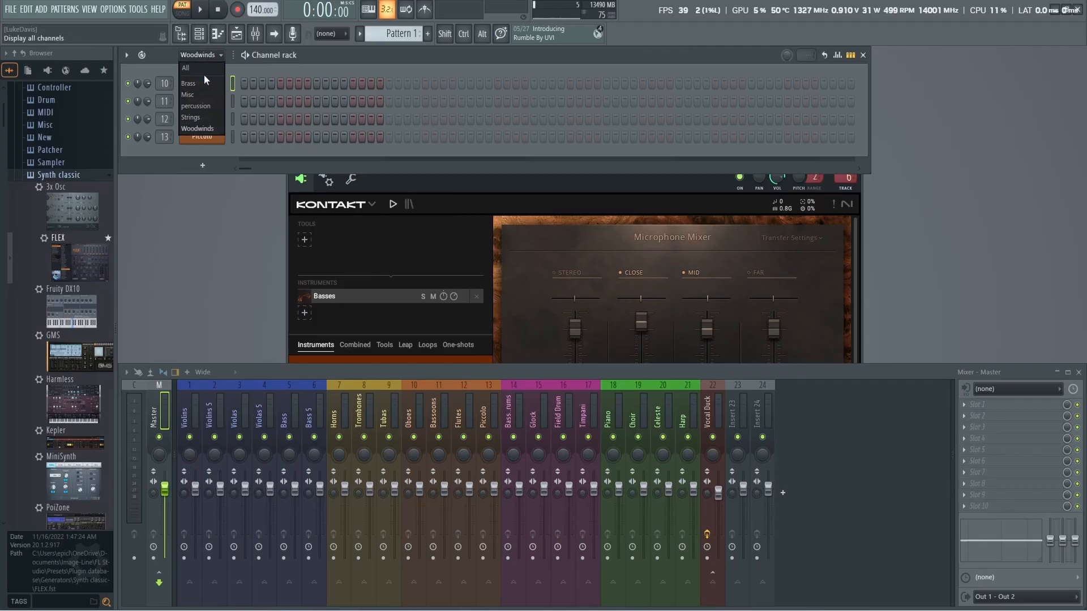
{"action": "left_click", "coordinate": [199, 106]}
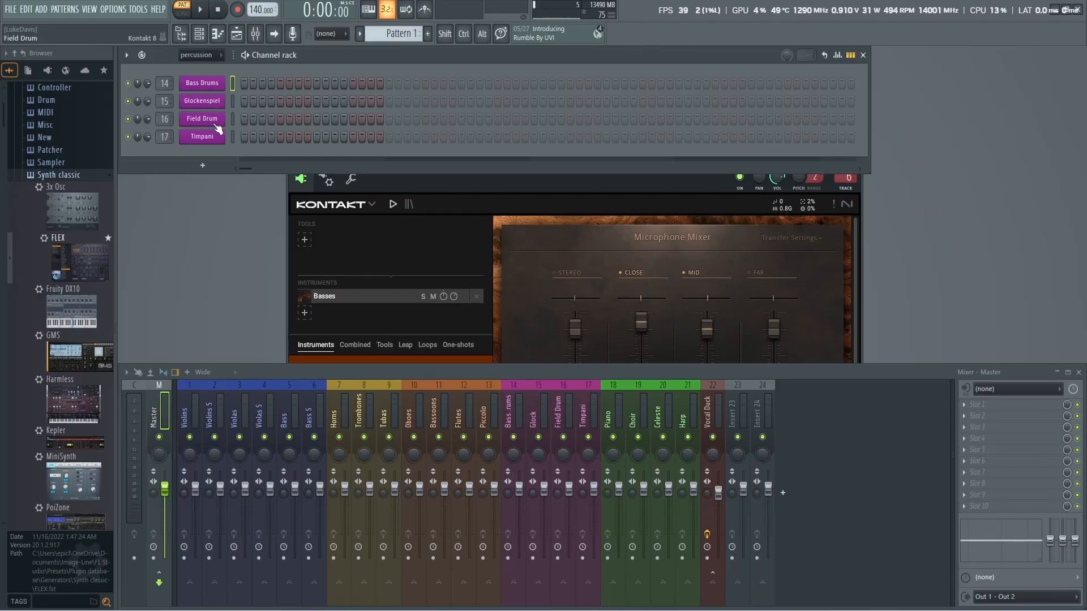
{"action": "left_click", "coordinate": [207, 58]}
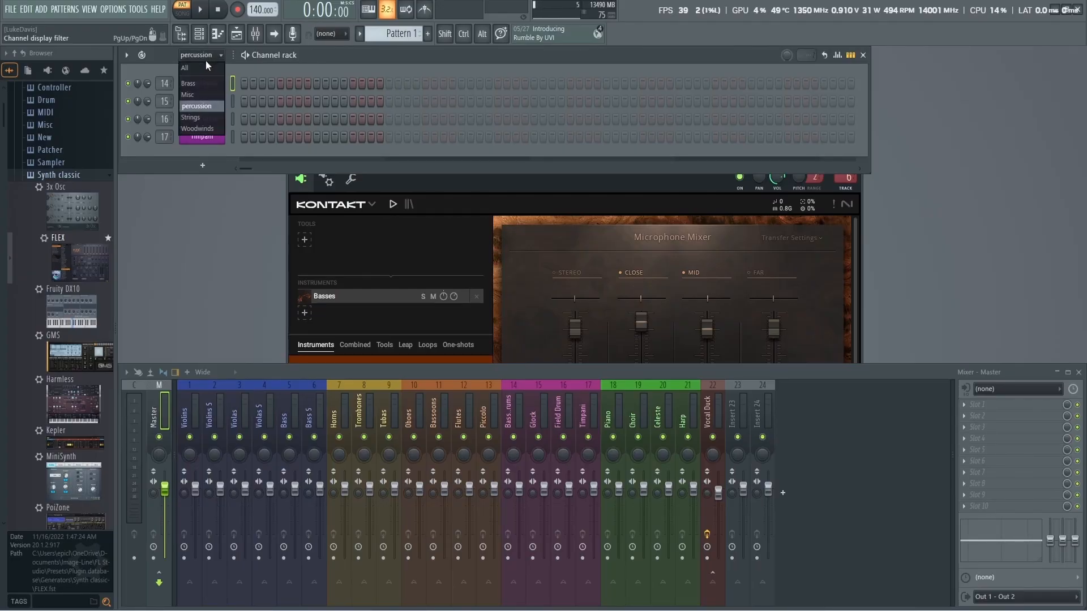
{"action": "left_click", "coordinate": [198, 96]}
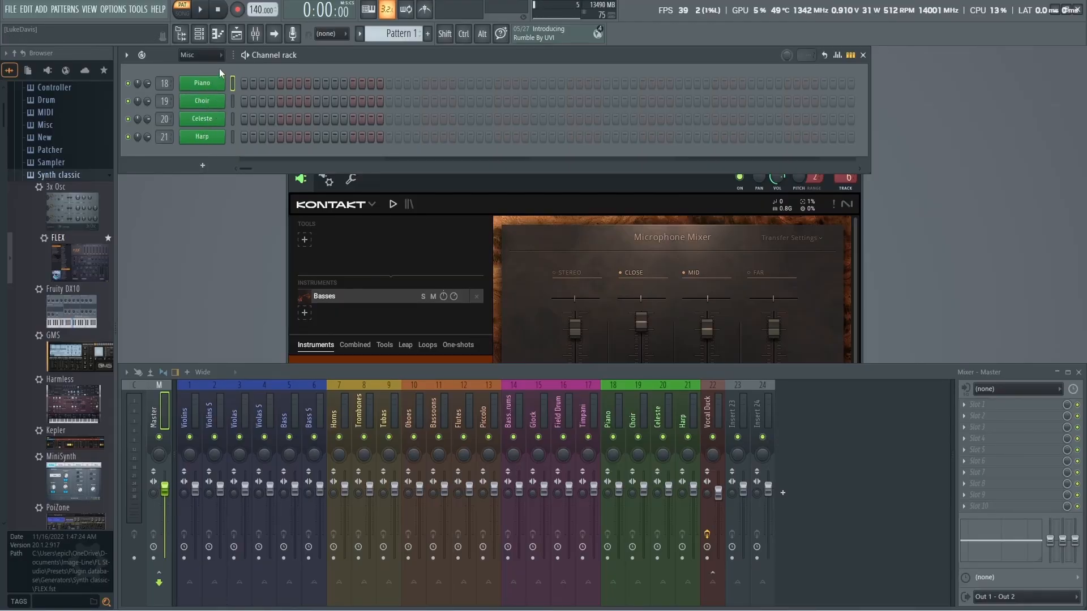
{"action": "left_click", "coordinate": [213, 55]}
{"action": "left_click", "coordinate": [205, 84]}
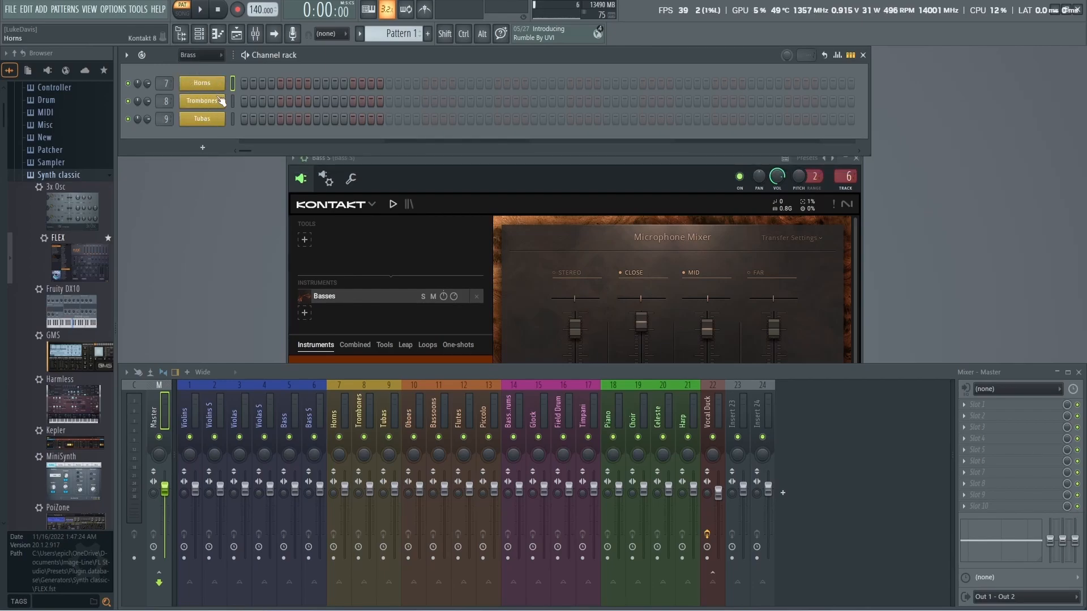
{"action": "left_click", "coordinate": [600, 161]}
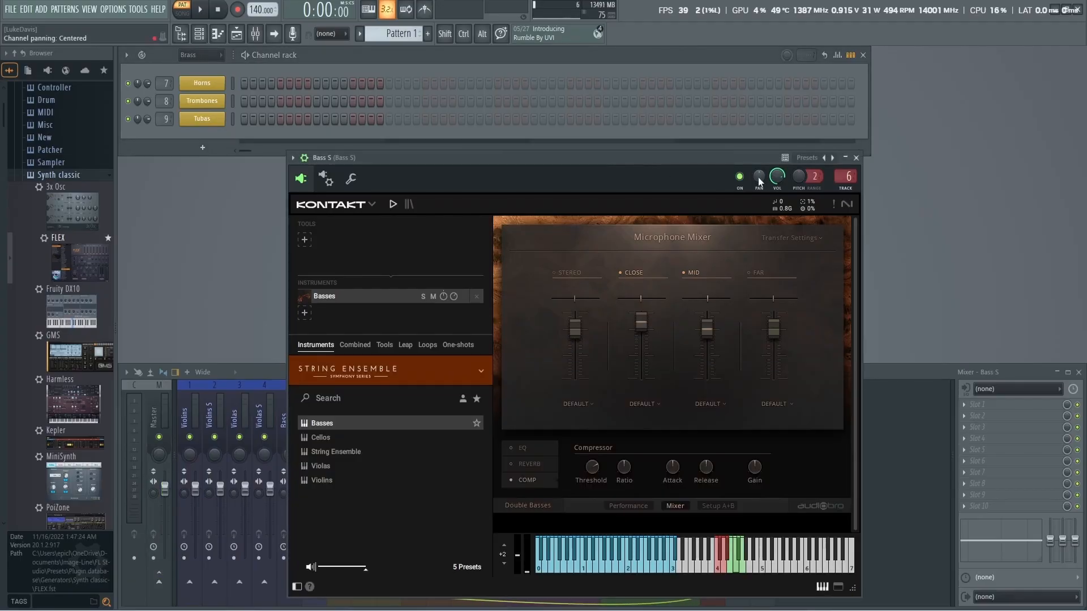
{"action": "left_click", "coordinate": [856, 158]}
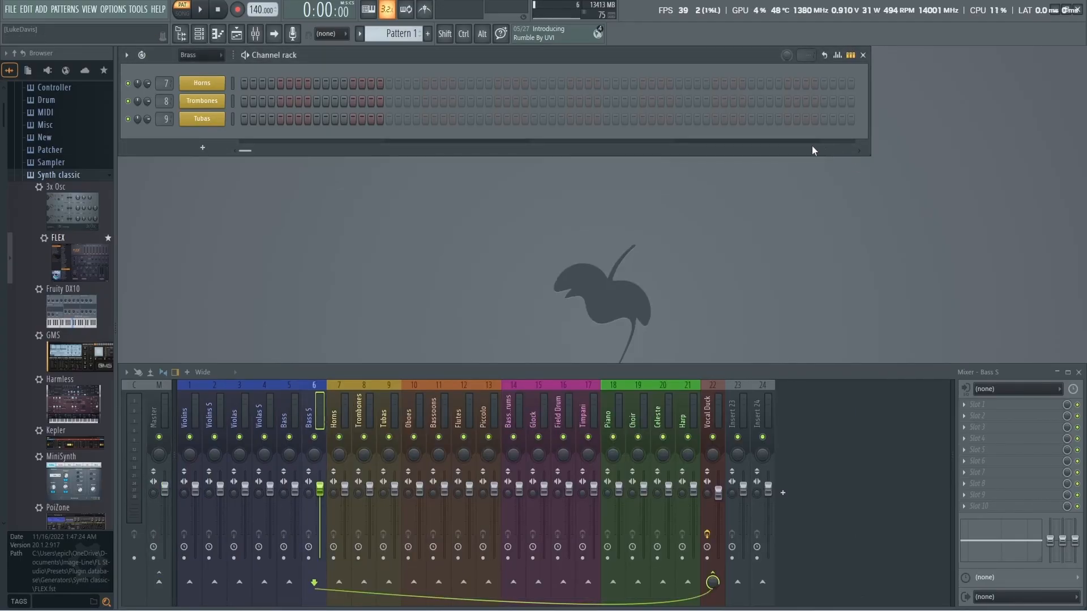
Start a new empty project and load Opus from the browser favorites in place of the Sampler channel.
{"action": "left_click", "coordinate": [103, 70]}
{"action": "left_click", "coordinate": [10, 9]}
{"action": "left_click", "coordinate": [16, 26]}
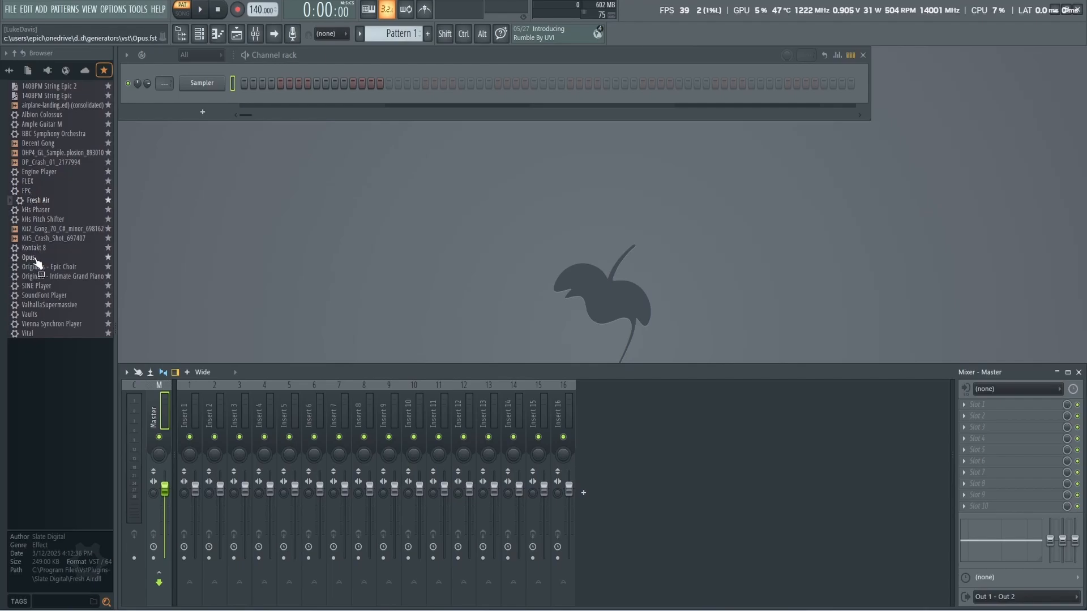
{"action": "left_click_drag", "start_coordinate": [37, 260], "coordinate": [205, 84]}
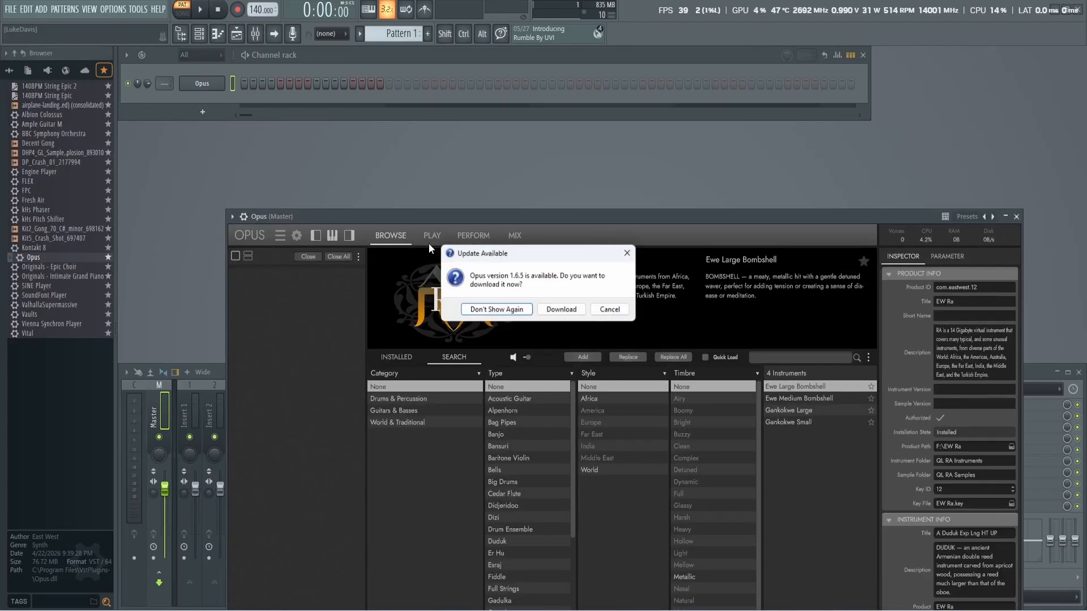
{"action": "left_click_drag", "start_coordinate": [669, 216], "coordinate": [664, 128]}
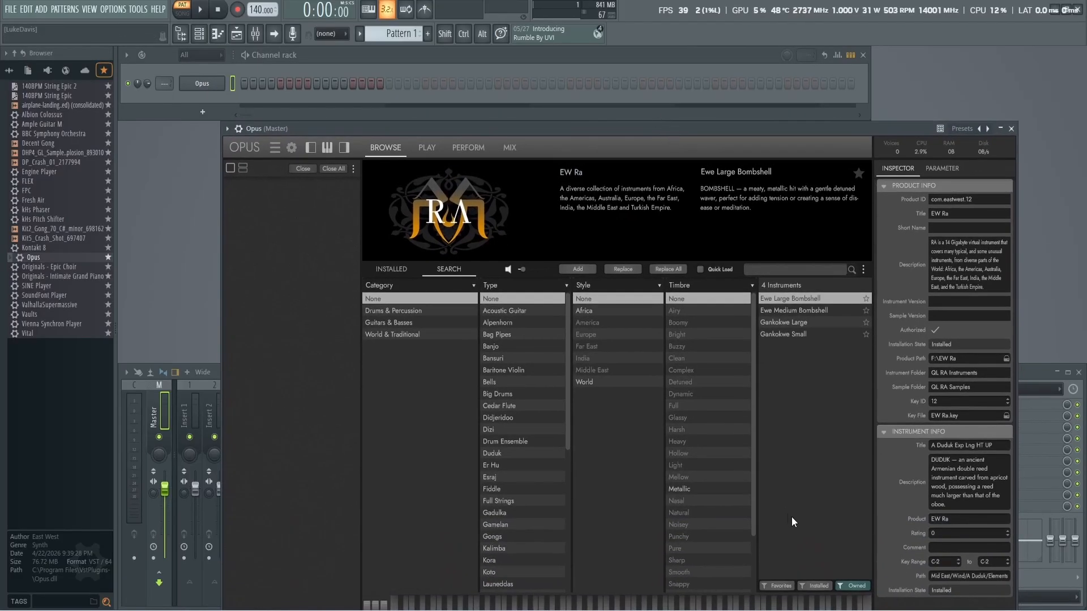
Search the Opus library for Banjo and load the Banjo Neck instrument.
{"action": "left_click", "coordinate": [816, 271]}
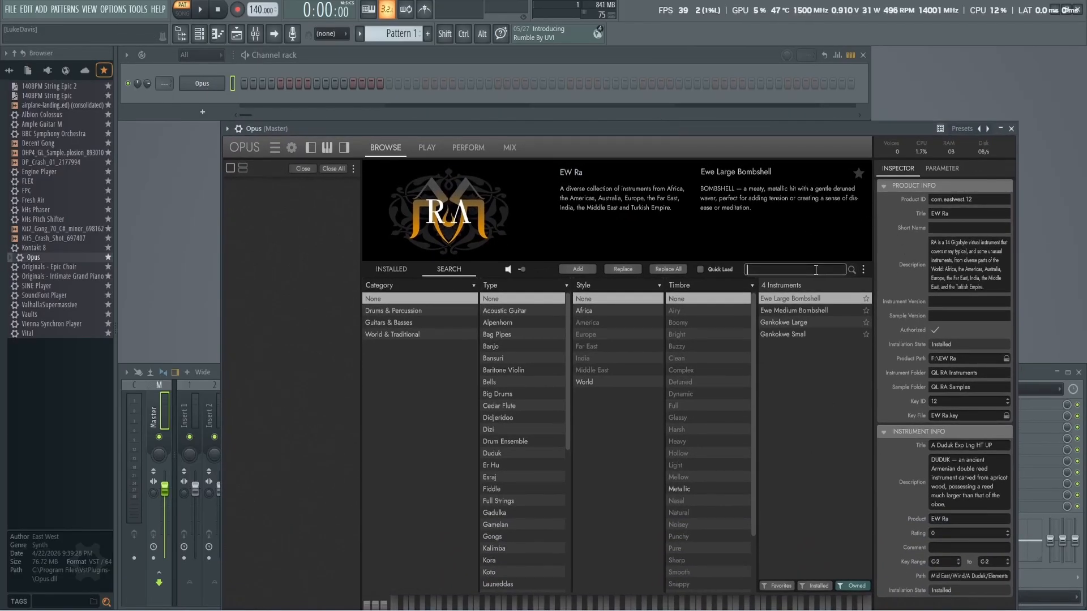
{"action": "type", "text": "Banjo"}
{"action": "key", "text": "Return"}
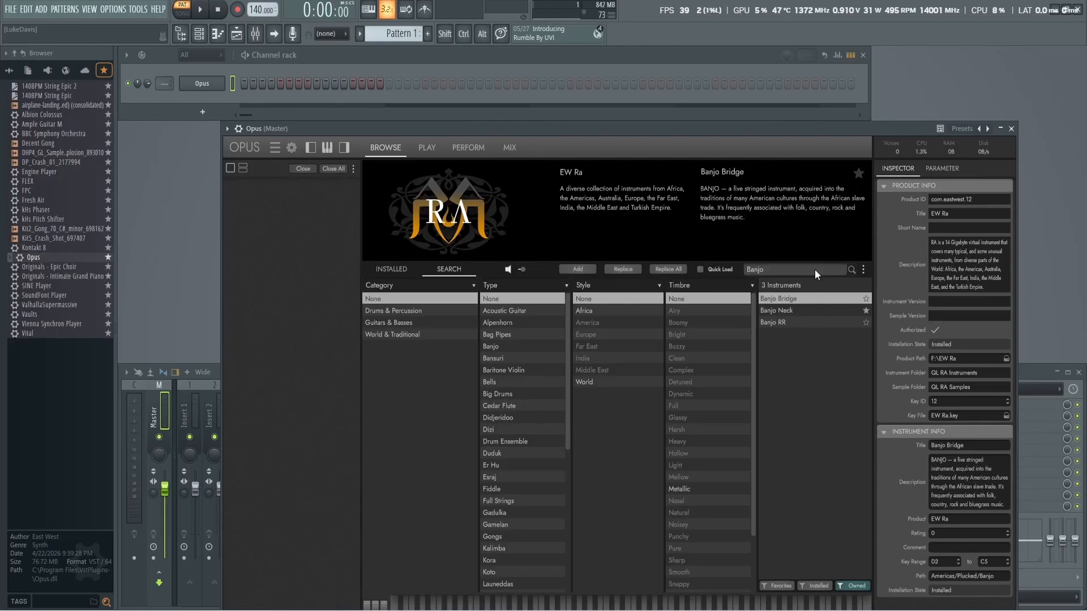
{"action": "left_click", "coordinate": [801, 312]}
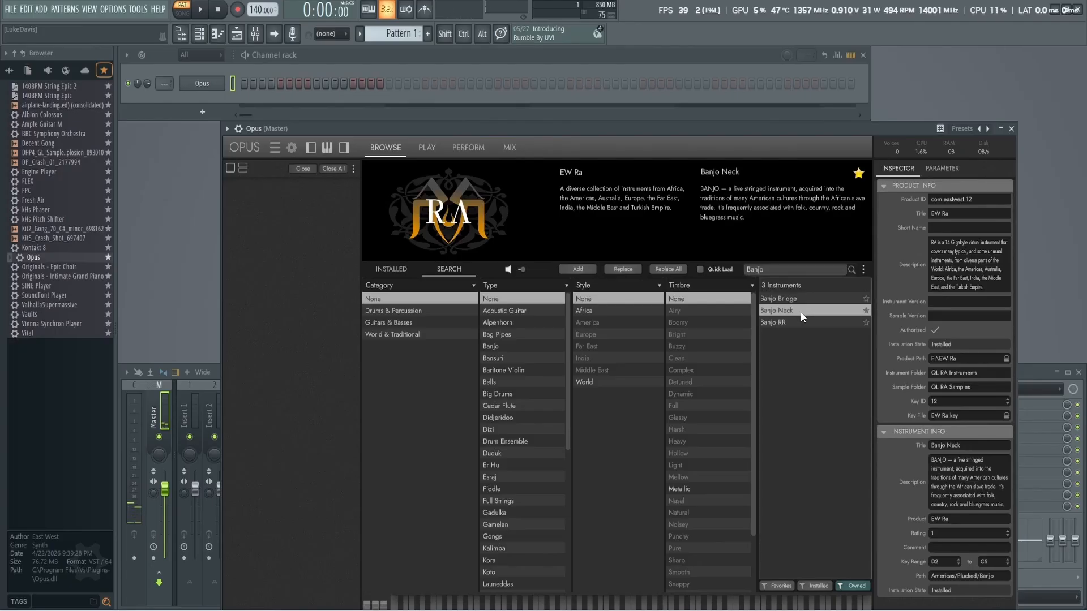
{"action": "double_click", "coordinate": [800, 311]}
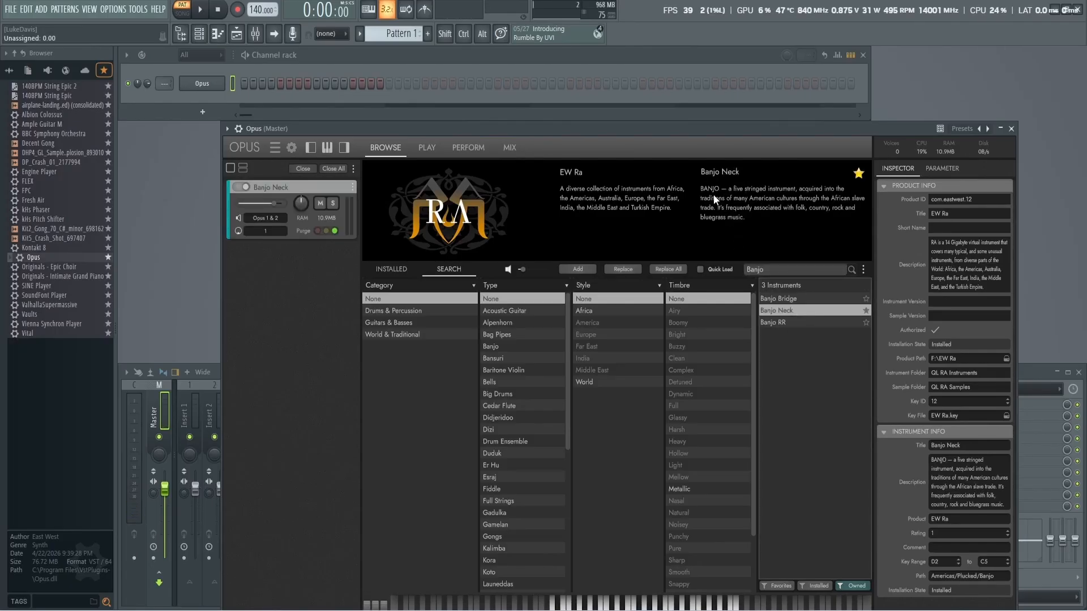
Examine the Opus channel's plugin options, including the arpeggiator and echo settings.
{"action": "left_click_drag", "start_coordinate": [696, 135], "coordinate": [685, 92]}
{"action": "left_click", "coordinate": [218, 84]}
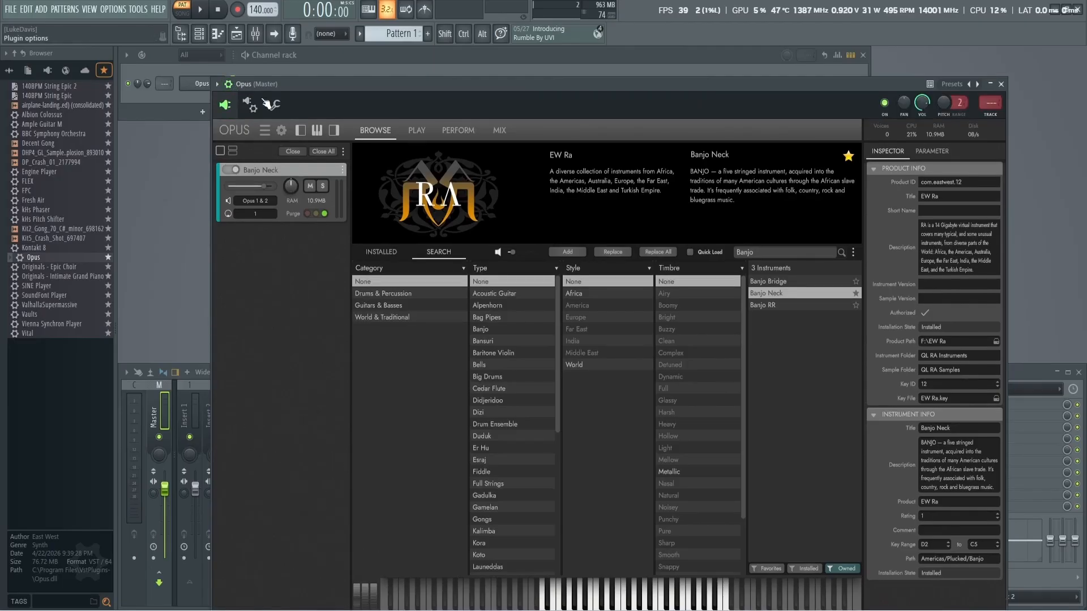
{"action": "left_click", "coordinate": [275, 106]}
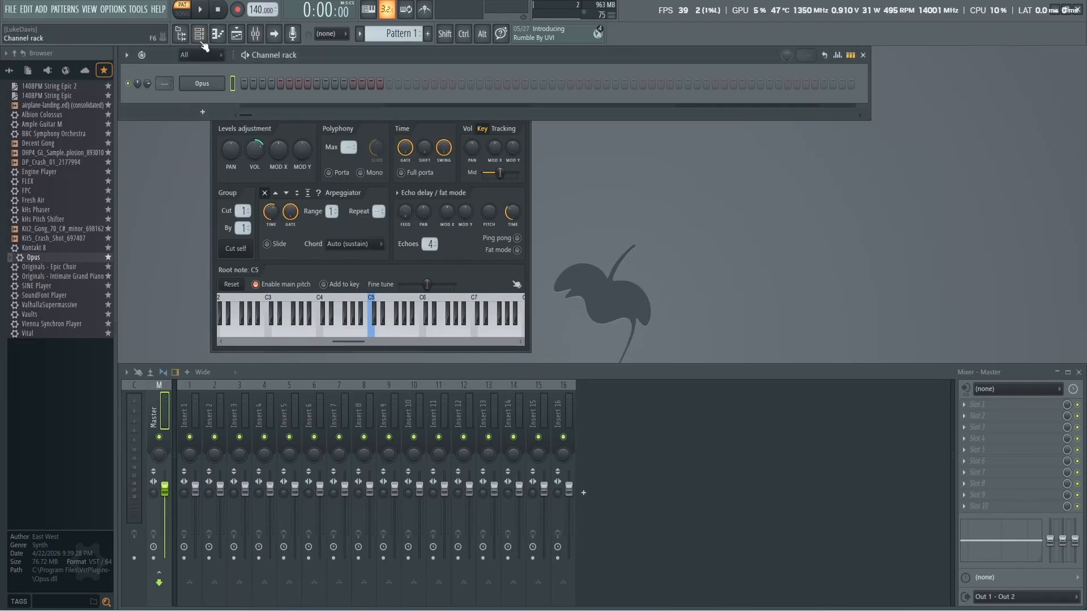
Open the Opus channel's piano roll and write a repeating C5, C6 and G5 banjo roll through bar 1.
{"action": "left_click", "coordinate": [217, 34]}
{"action": "scroll", "coordinate": [192, 221], "scroll_direction": "up", "scroll_amount": 5, "text": "ctrl"}
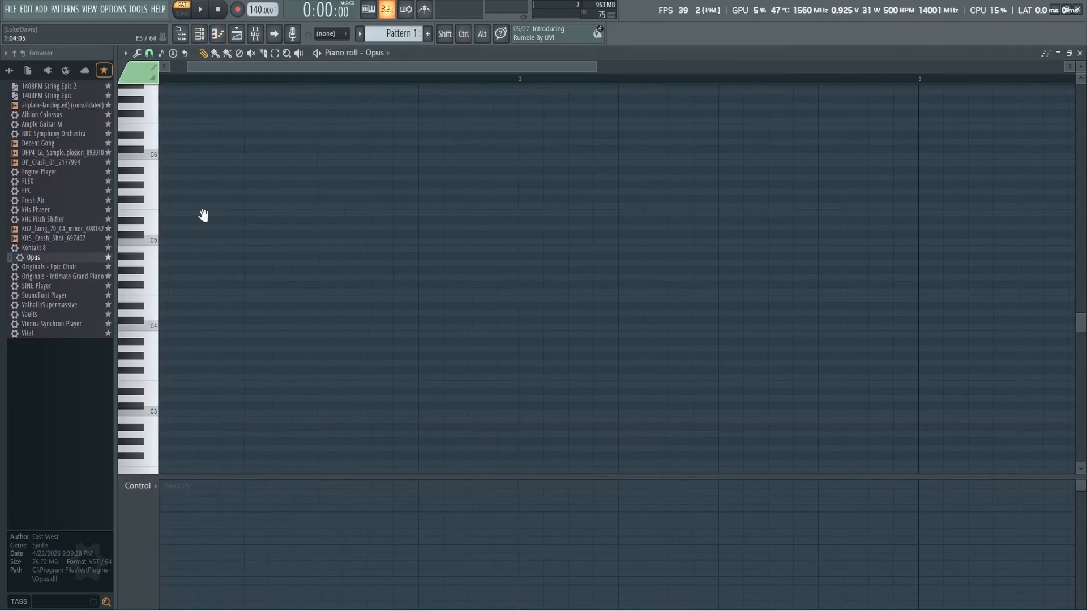
{"action": "left_click", "coordinate": [204, 238]}
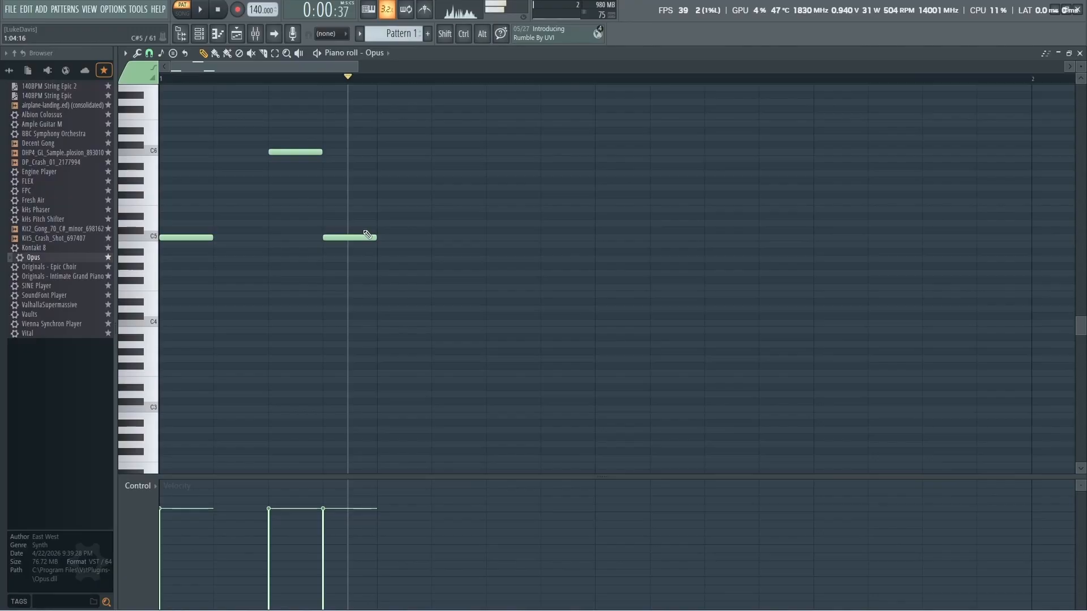
{"action": "left_click", "coordinate": [383, 186]}
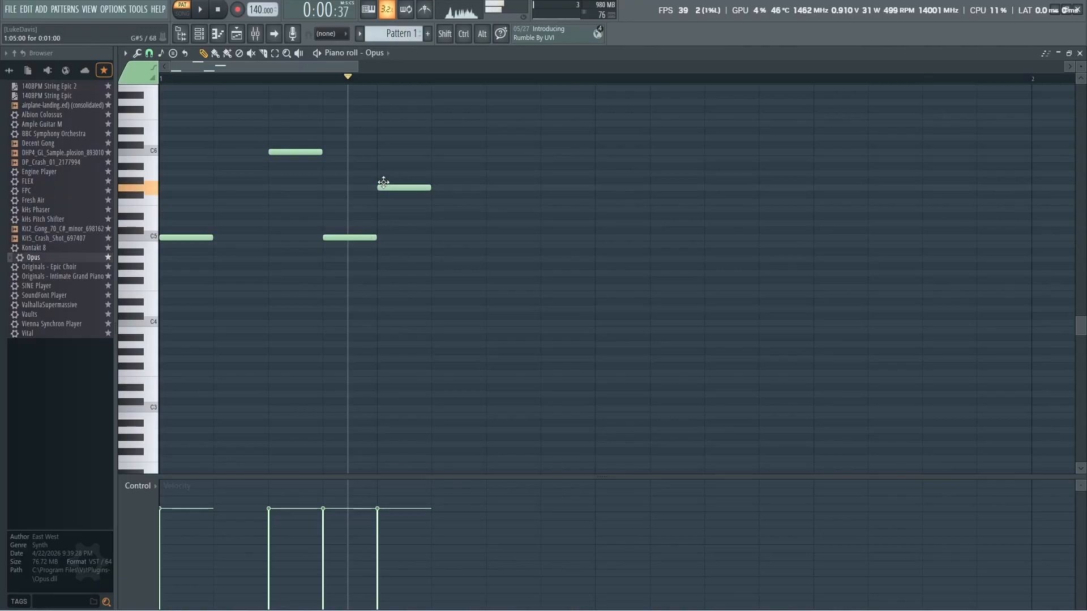
{"action": "left_click", "coordinate": [436, 152]}
{"action": "scroll", "coordinate": [403, 210], "scroll_direction": "down", "scroll_amount": 2, "text": "ctrl"}
{"action": "left_click", "coordinate": [397, 238]}
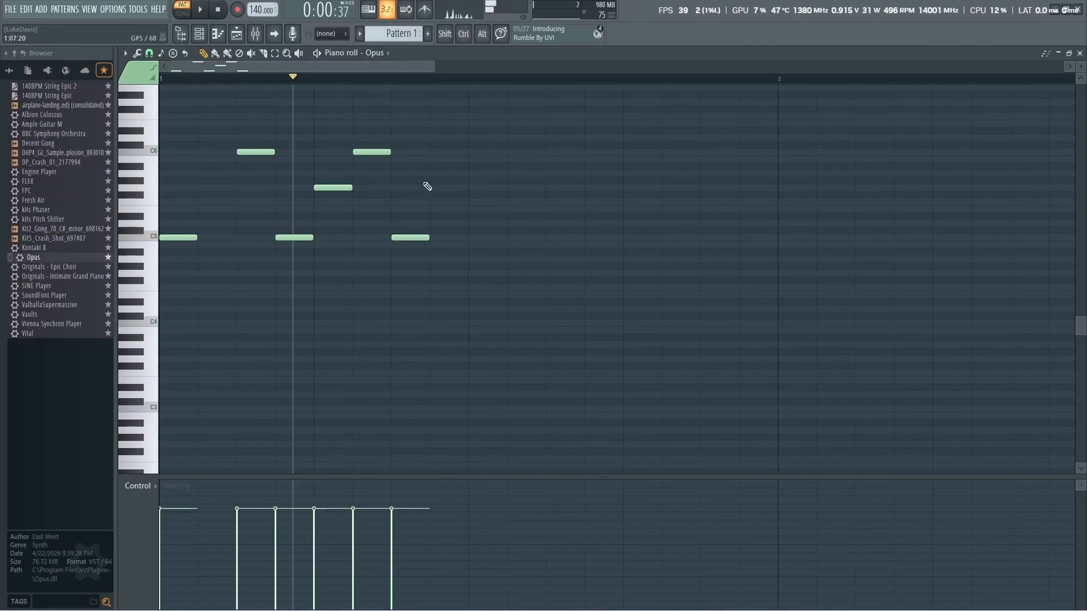
{"action": "left_click", "coordinate": [434, 188]}
{"action": "left_click", "coordinate": [473, 152]}
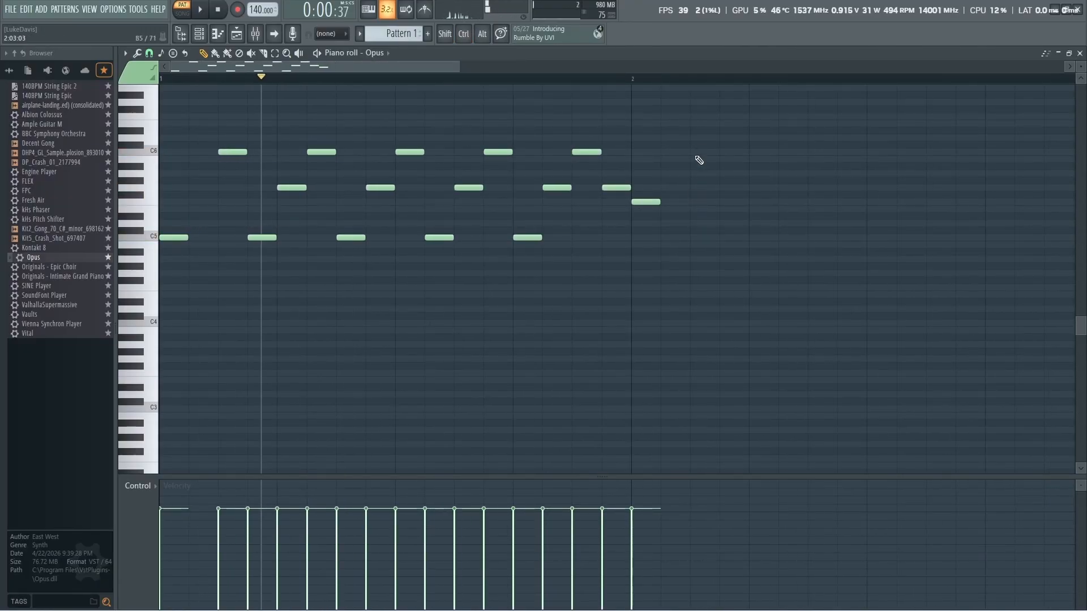
Continue the banjo roll through bar 2 with alternating C6, F5 and G5 notes, ending on G5, F5, D5 and G5.
{"action": "left_click", "coordinate": [695, 151]}
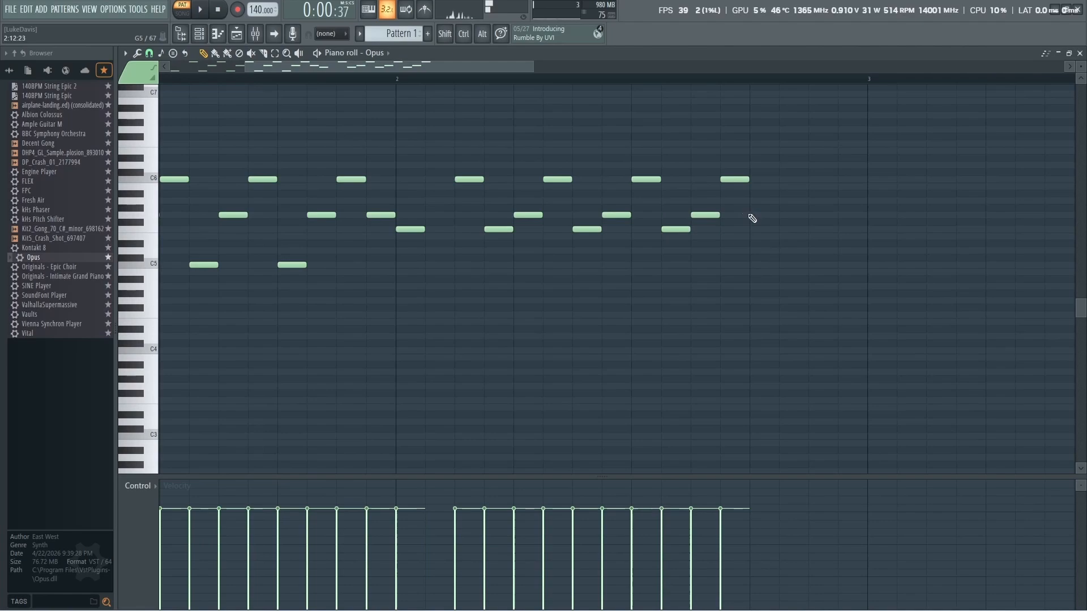
{"action": "left_click", "coordinate": [758, 215]}
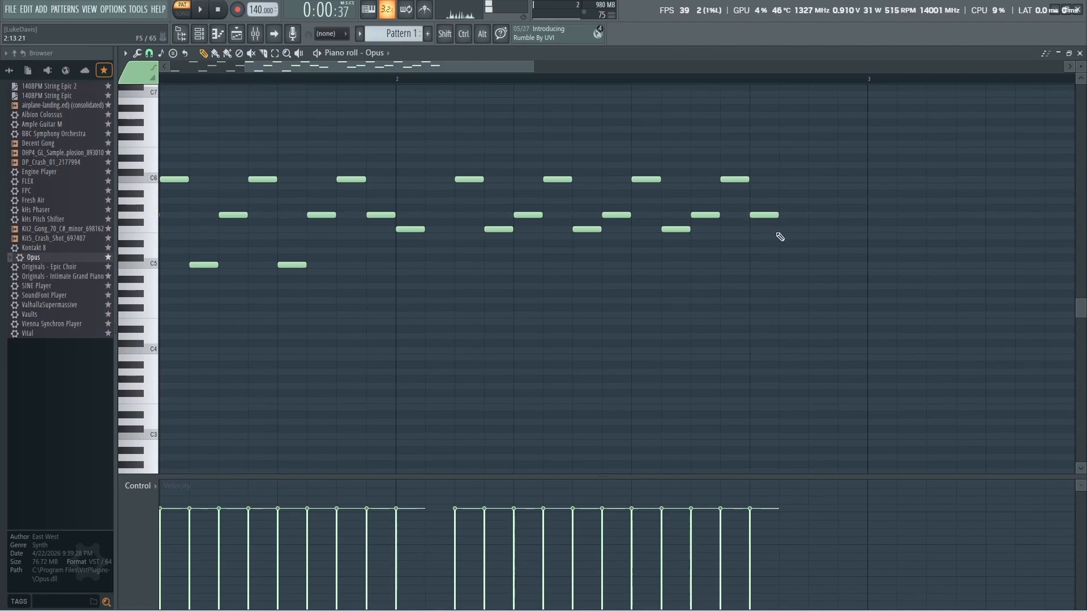
{"action": "left_click", "coordinate": [788, 229]}
{"action": "left_click", "coordinate": [813, 250]}
{"action": "left_click", "coordinate": [843, 215]}
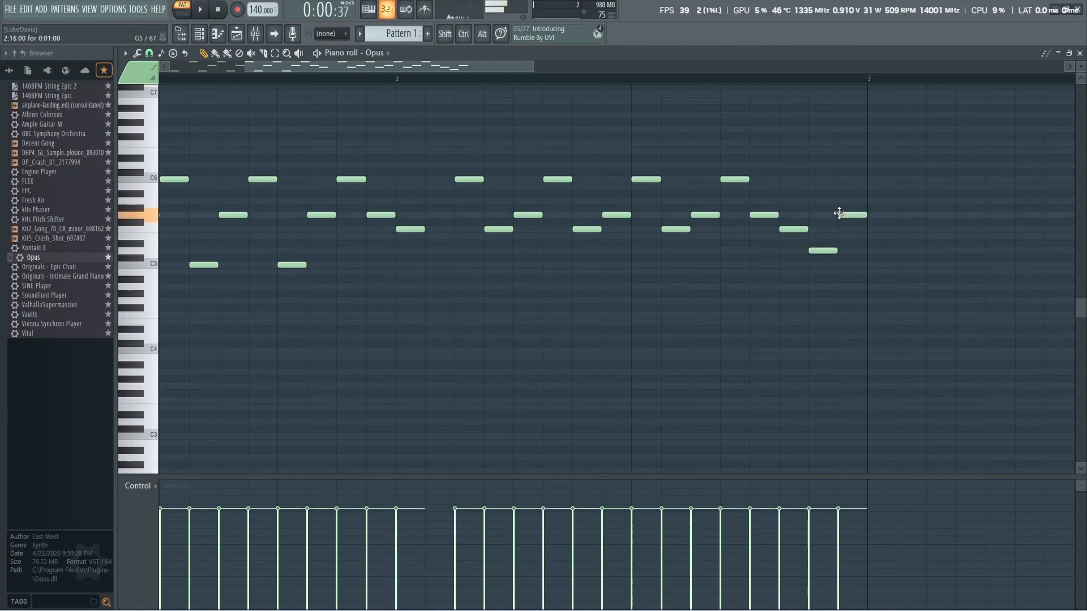
Play the banjo pattern and stop it, then delete all its notes and close the piano roll.
{"action": "scroll", "coordinate": [832, 231], "scroll_direction": "down", "scroll_amount": 3}
{"action": "key", "text": "space"}
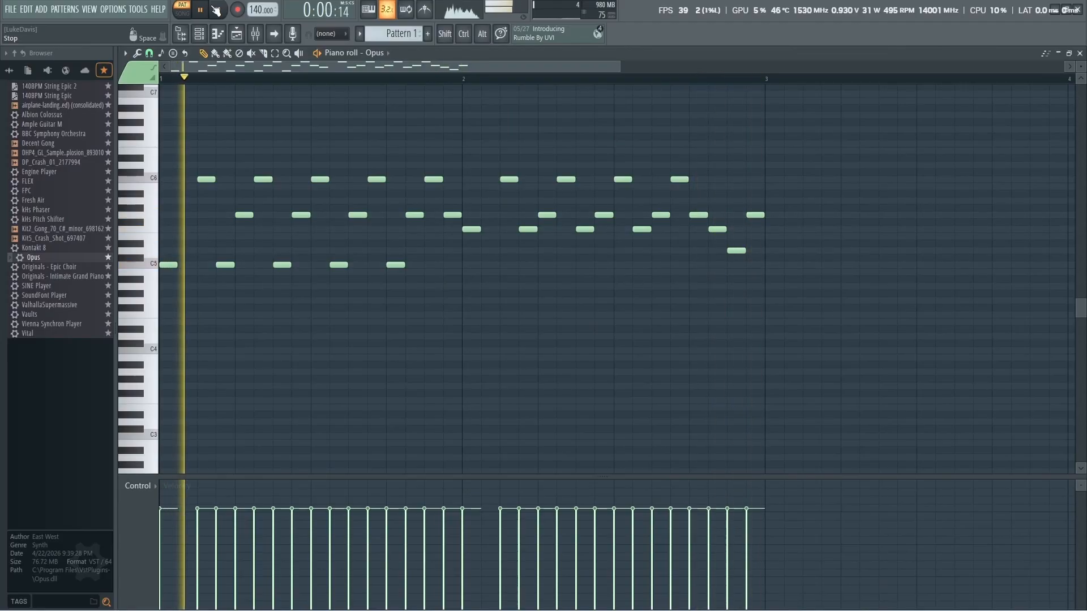
{"action": "left_click", "coordinate": [217, 10]}
{"action": "key", "text": "Delete"}
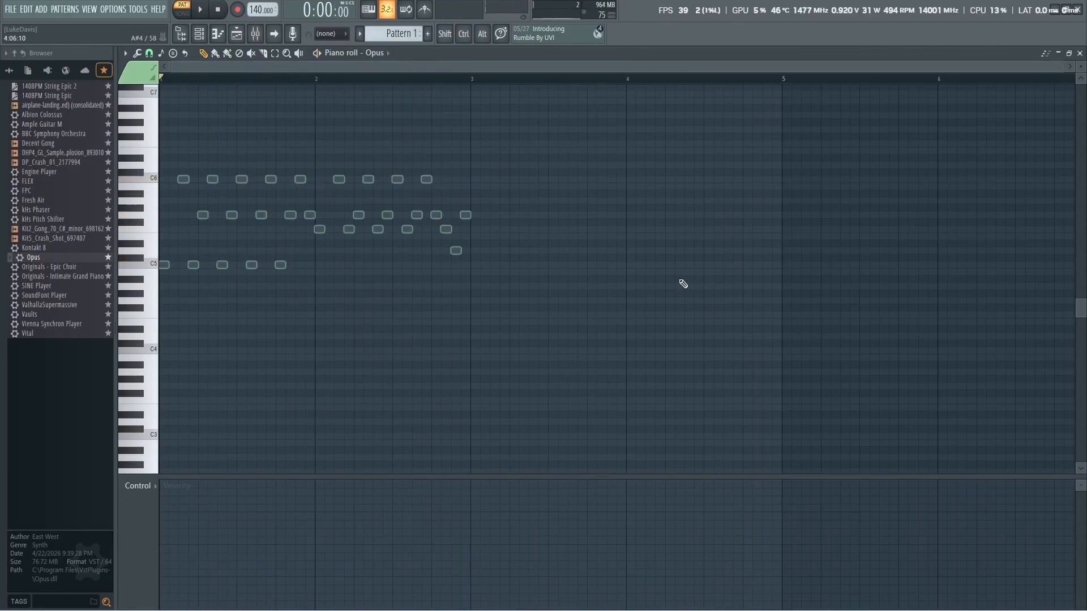
{"action": "left_click", "coordinate": [1080, 53]}
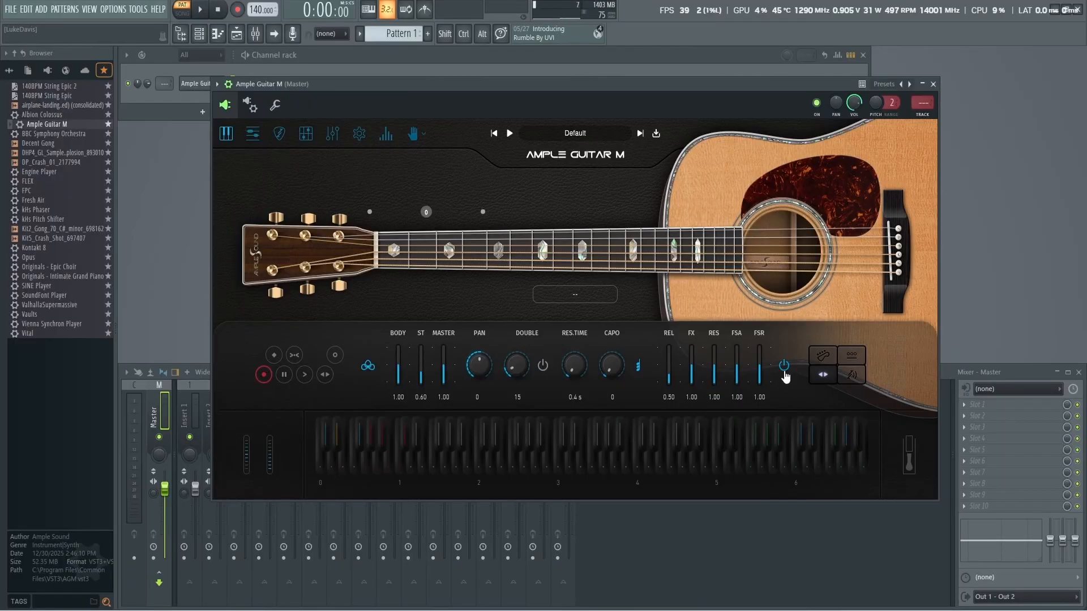
Change Ample Guitar M's play mode, set its strummer Quantize to 1/8, and set the project tempo to 120.
{"action": "left_click", "coordinate": [823, 356]}
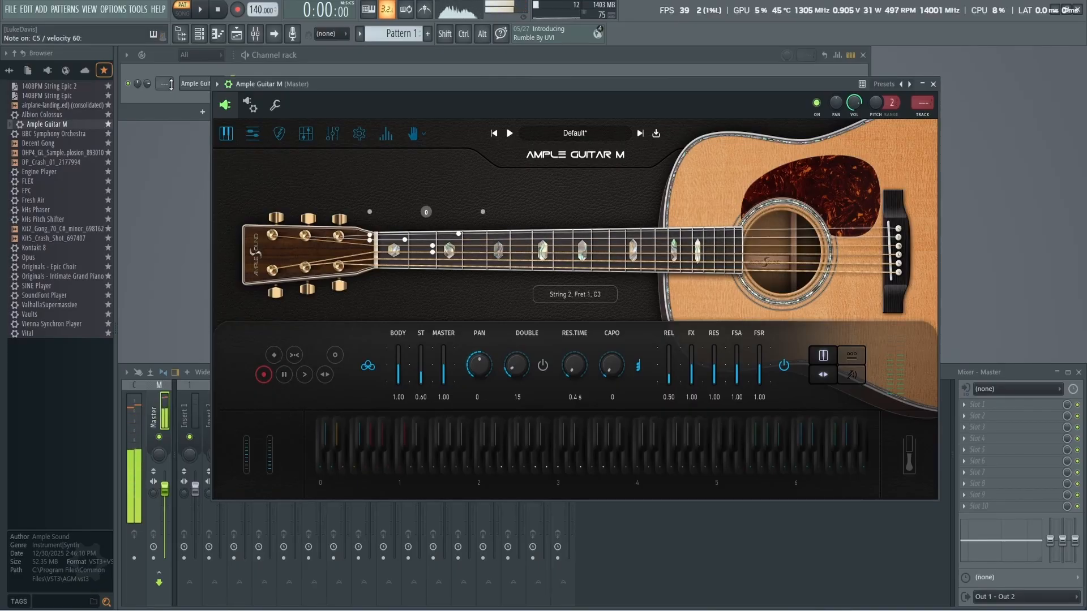
{"action": "left_click", "coordinate": [280, 134]}
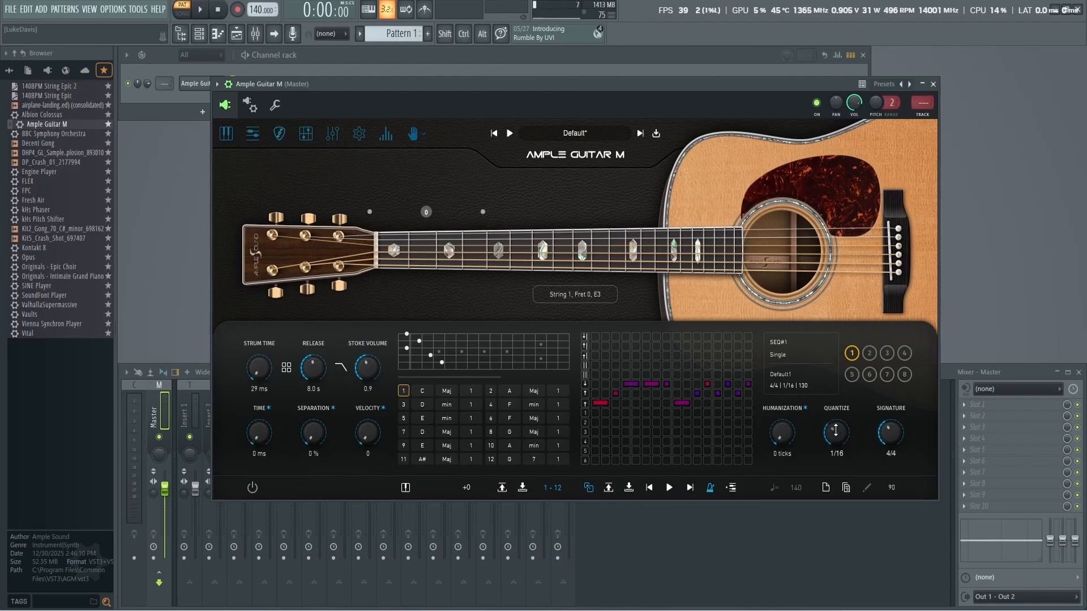
{"action": "left_click_drag", "start_coordinate": [836, 431], "coordinate": [837, 421]}
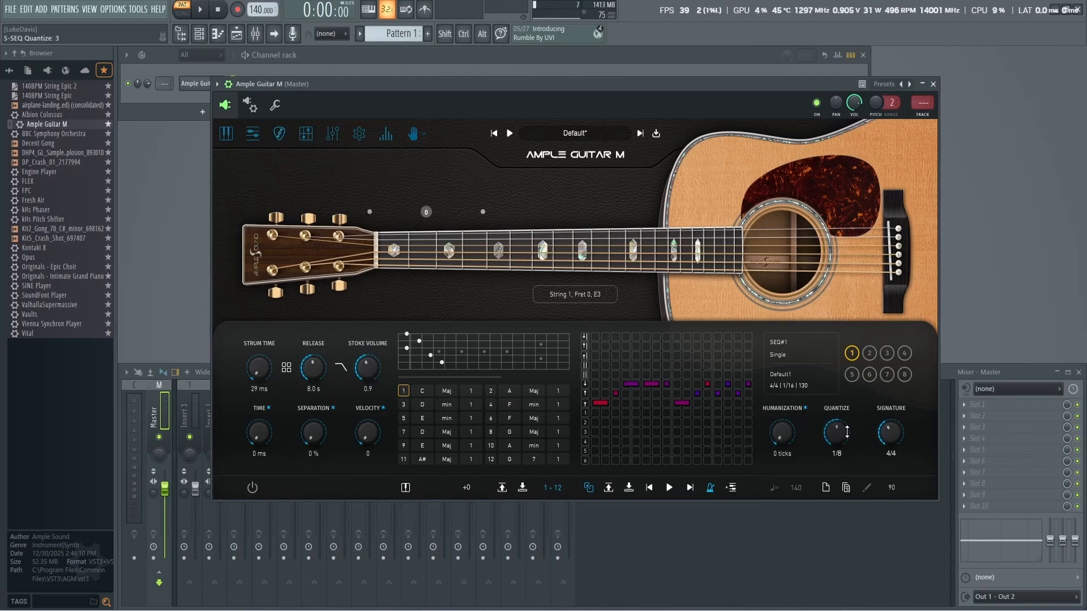
{"action": "left_click_drag", "start_coordinate": [257, 10], "coordinate": [257, 22]}
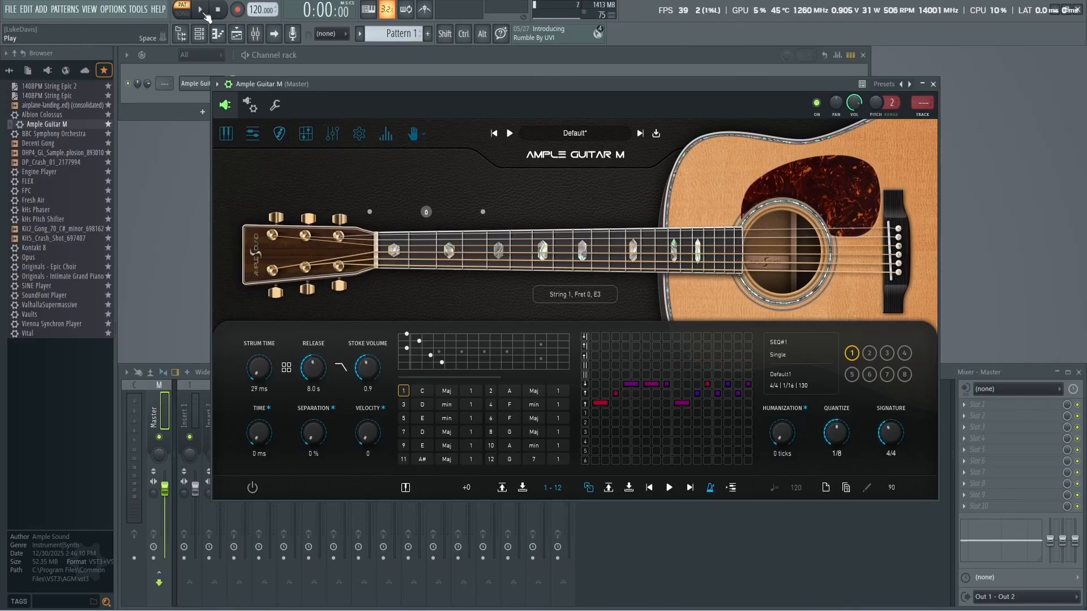
Play the strummer sequence and audition it with chord 3 (D min) and chord 8 (G Maj).
{"action": "left_click", "coordinate": [669, 491]}
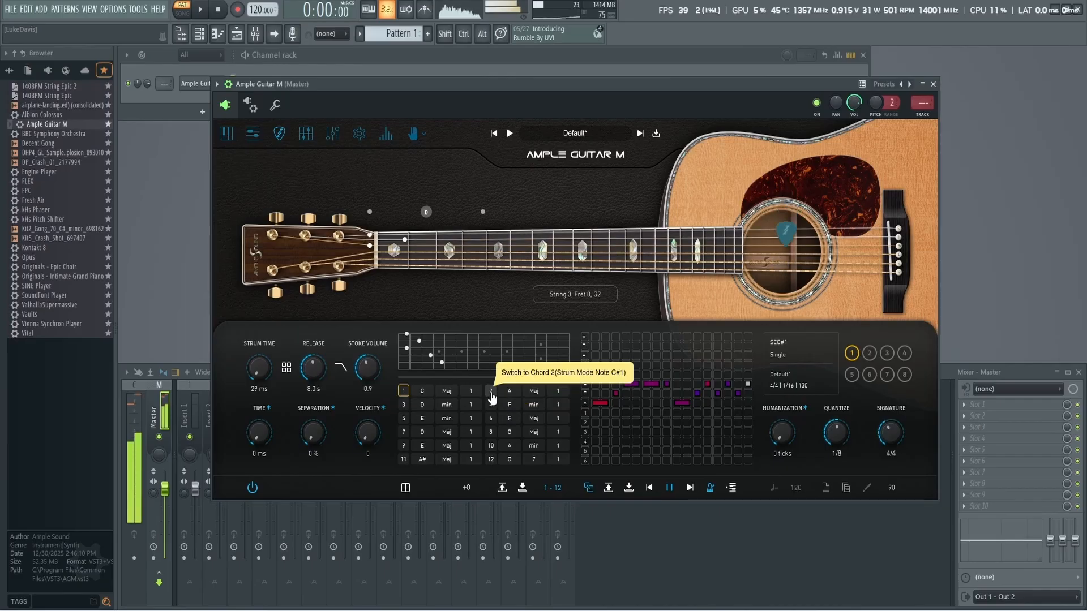
{"action": "left_click", "coordinate": [404, 408]}
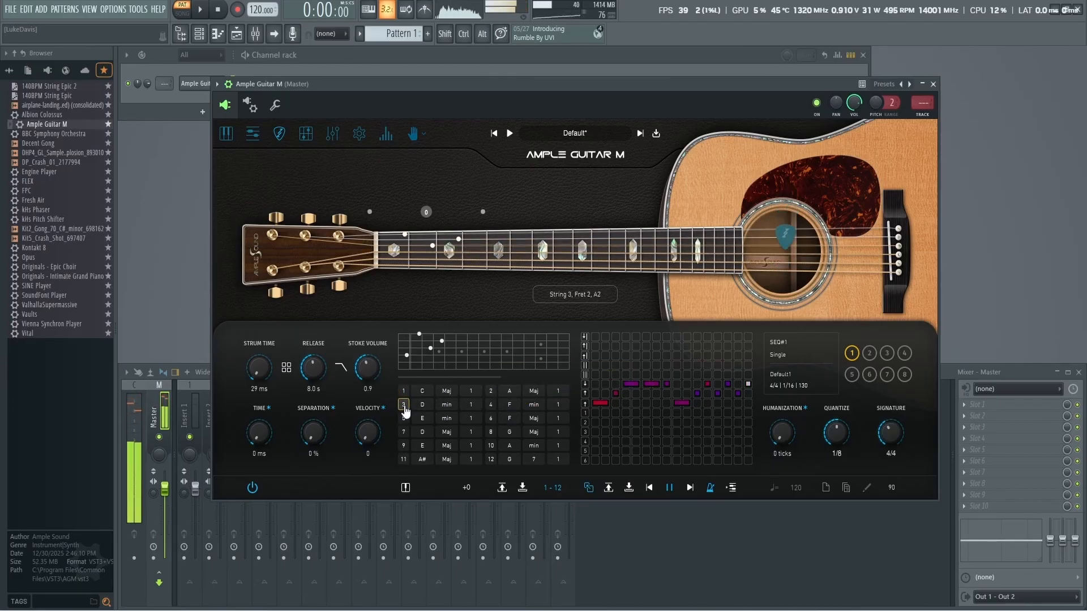
{"action": "left_click", "coordinate": [490, 433]}
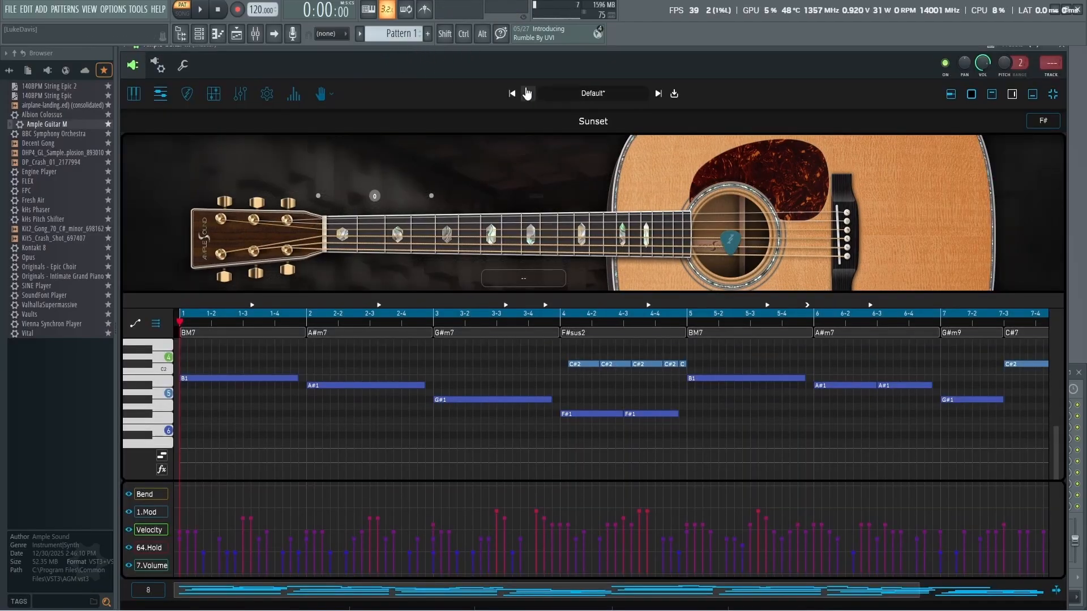
Play the Sunset riff in Ample Guitar M, examine its low and high string notes, and stop playback.
{"action": "left_click", "coordinate": [530, 94]}
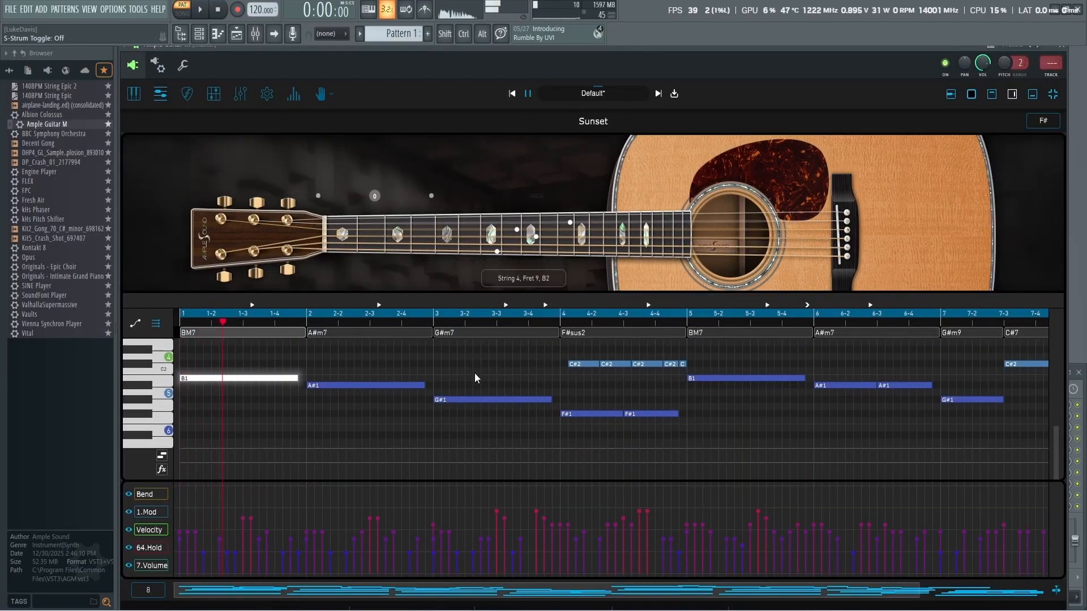
{"action": "scroll", "coordinate": [478, 390], "scroll_direction": "up", "scroll_amount": 4}
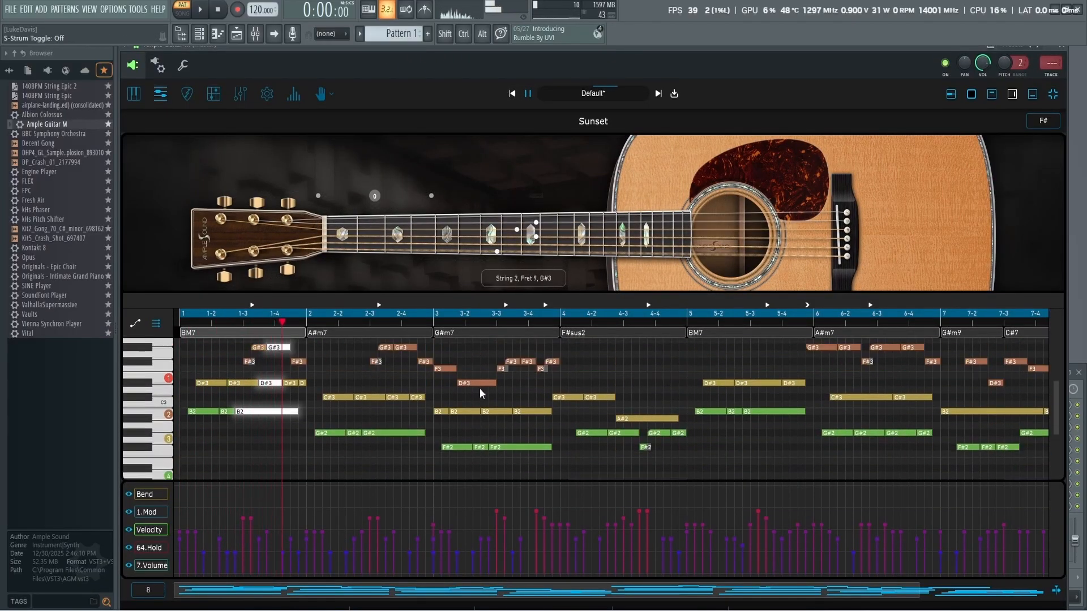
{"action": "scroll", "coordinate": [480, 388], "scroll_direction": "up", "scroll_amount": 2}
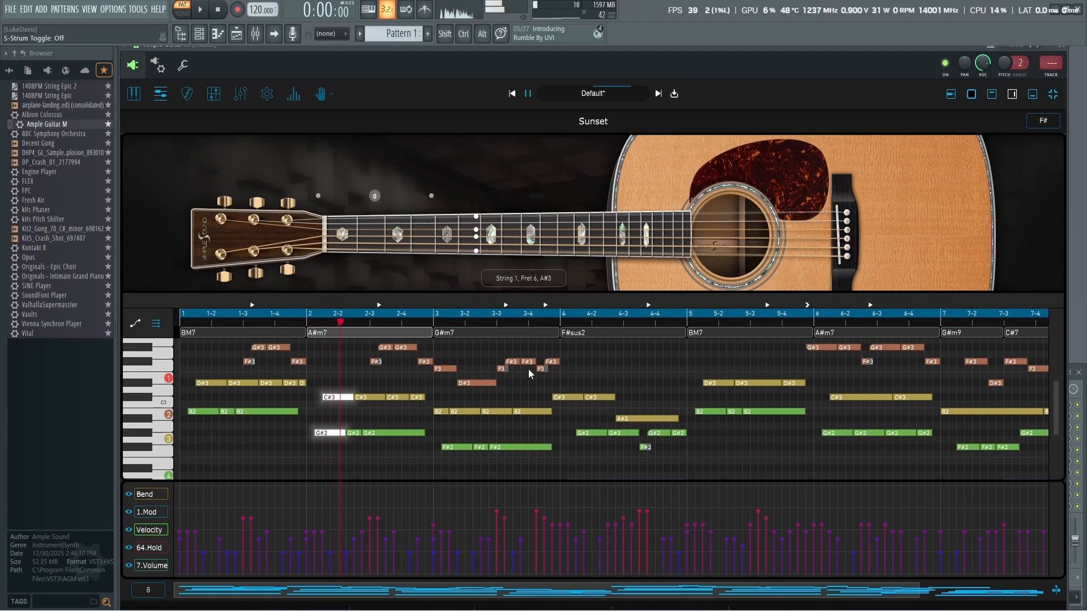
{"action": "scroll", "coordinate": [609, 399], "scroll_direction": "up", "scroll_amount": 2}
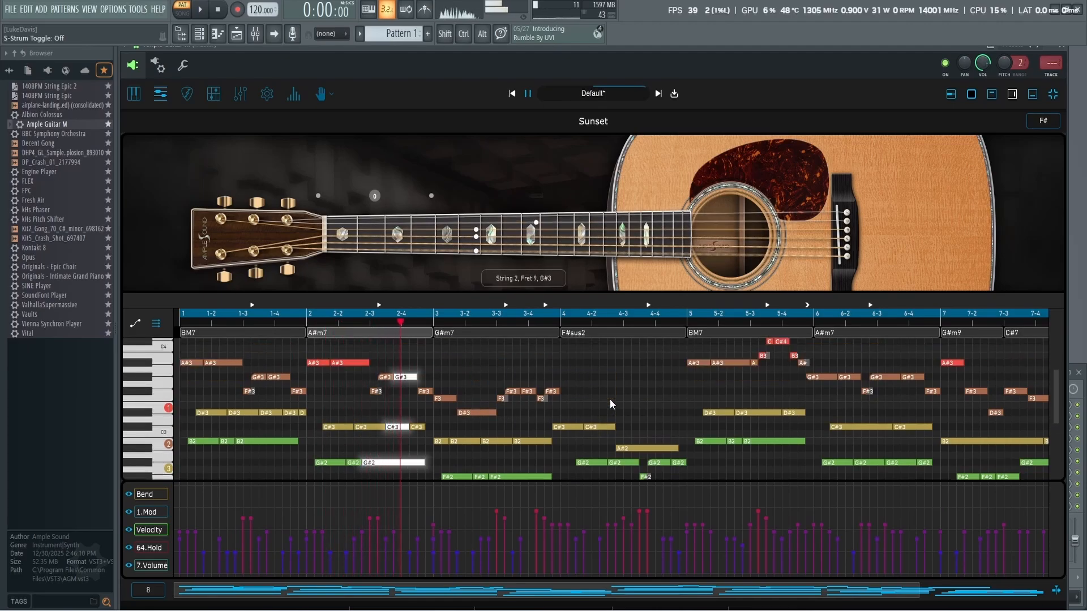
{"action": "scroll", "coordinate": [610, 399], "scroll_direction": "down", "scroll_amount": 4}
{"action": "scroll", "coordinate": [610, 396], "scroll_direction": "down", "scroll_amount": 6}
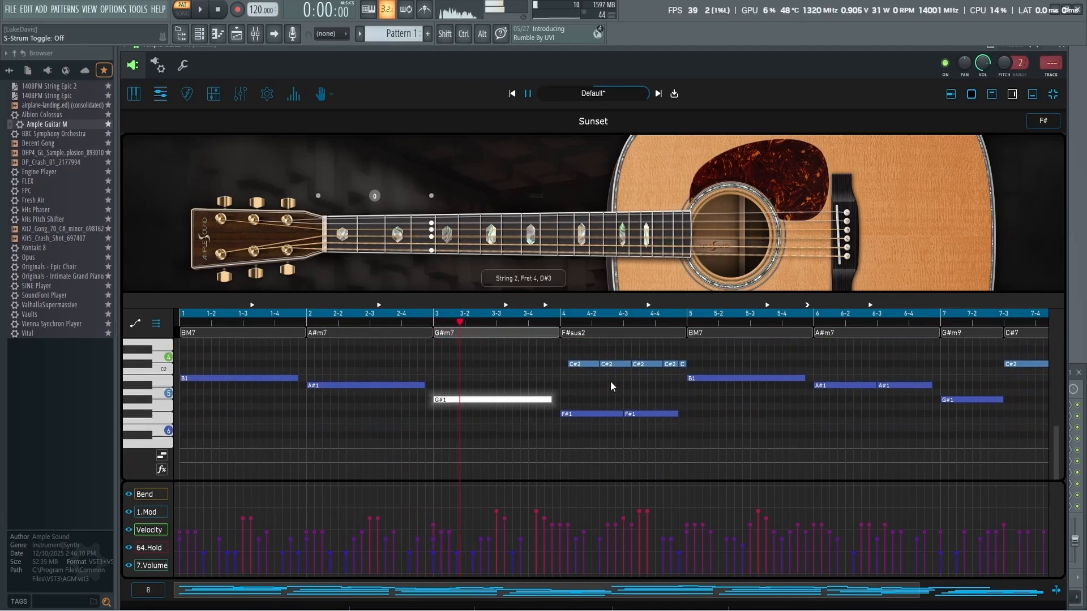
{"action": "scroll", "coordinate": [611, 382], "scroll_direction": "up", "scroll_amount": 8}
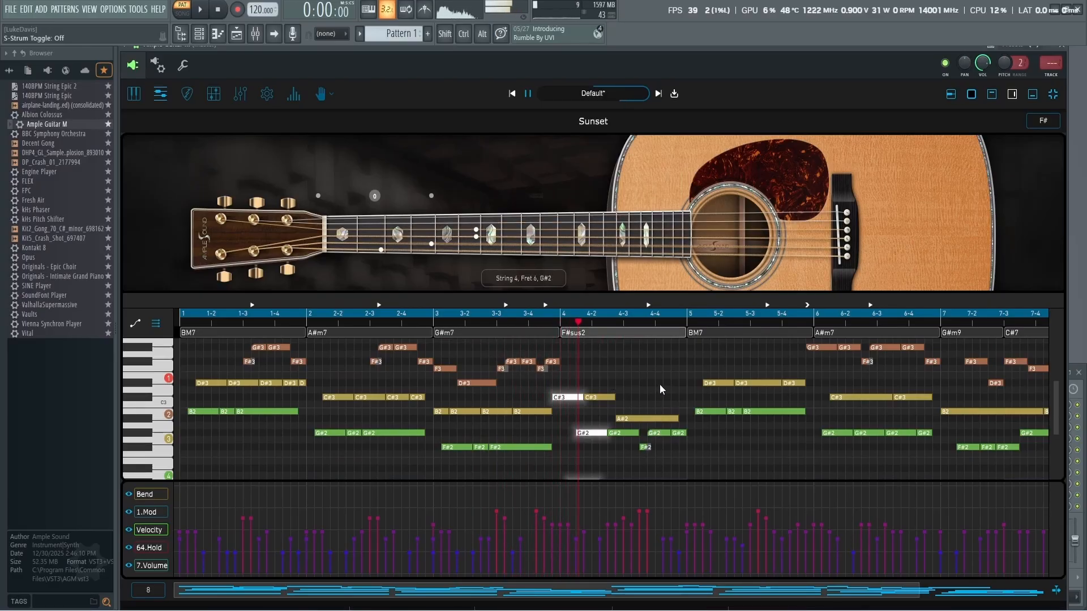
{"action": "left_click", "coordinate": [528, 94]}
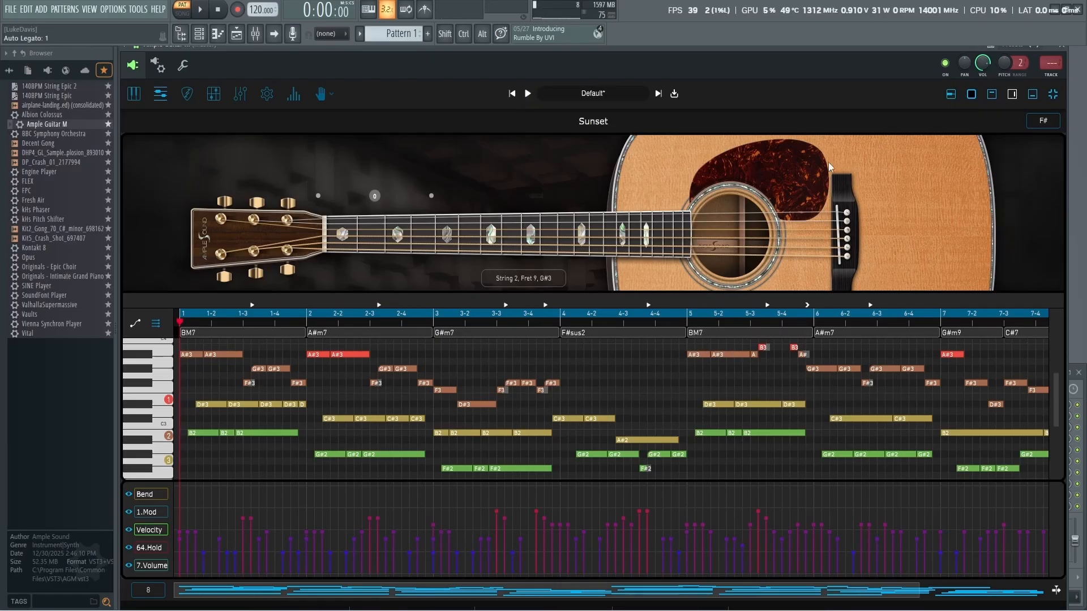
Close Ample Guitar M, load Kontakt 8 in its channel, and load the Acoustic Sunburst Deluxe instrument.
{"action": "left_click_drag", "start_coordinate": [906, 48], "coordinate": [906, 59]}
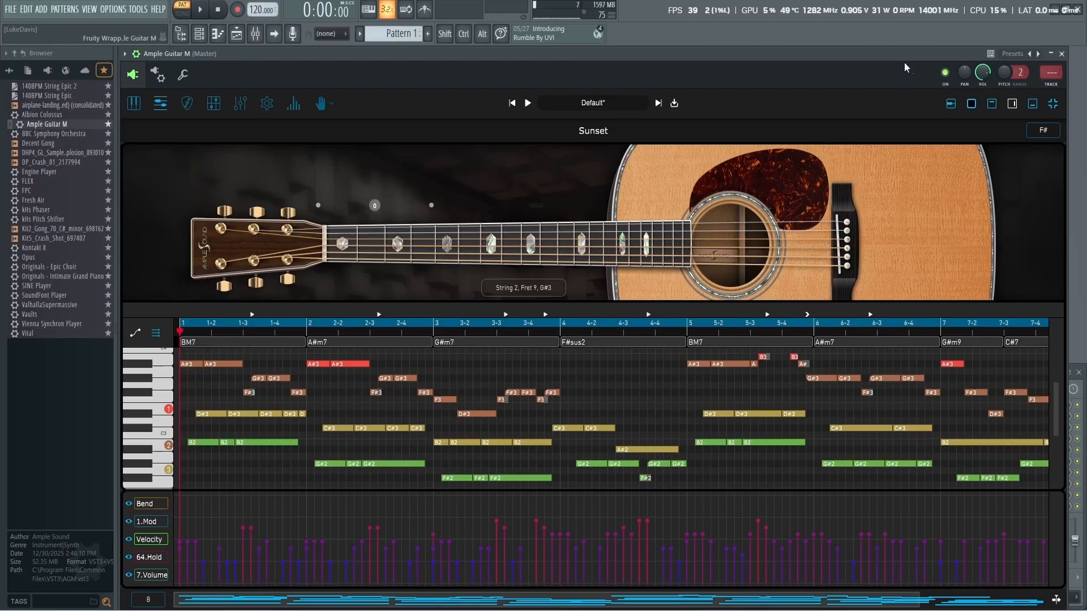
{"action": "left_click", "coordinate": [1062, 55]}
{"action": "left_click_drag", "start_coordinate": [52, 247], "coordinate": [192, 84]}
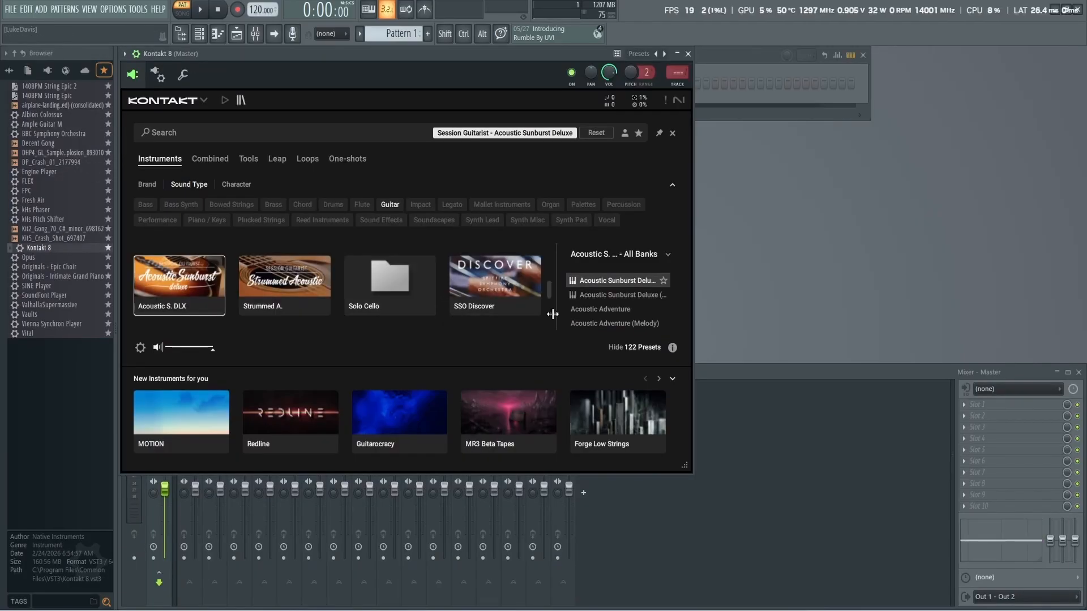
{"action": "double_click", "coordinate": [595, 281]}
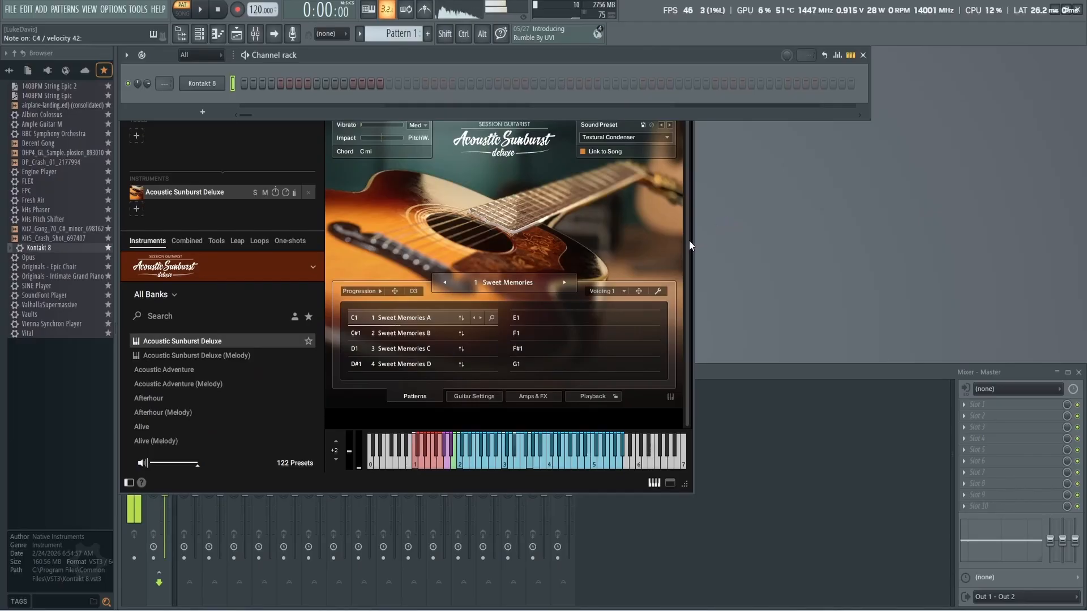
Try Voicing 2, 3, 4 and 5 on Acoustic Sunburst Deluxe one after another, then set the voicing to OFF.
{"action": "left_click", "coordinate": [617, 293]}
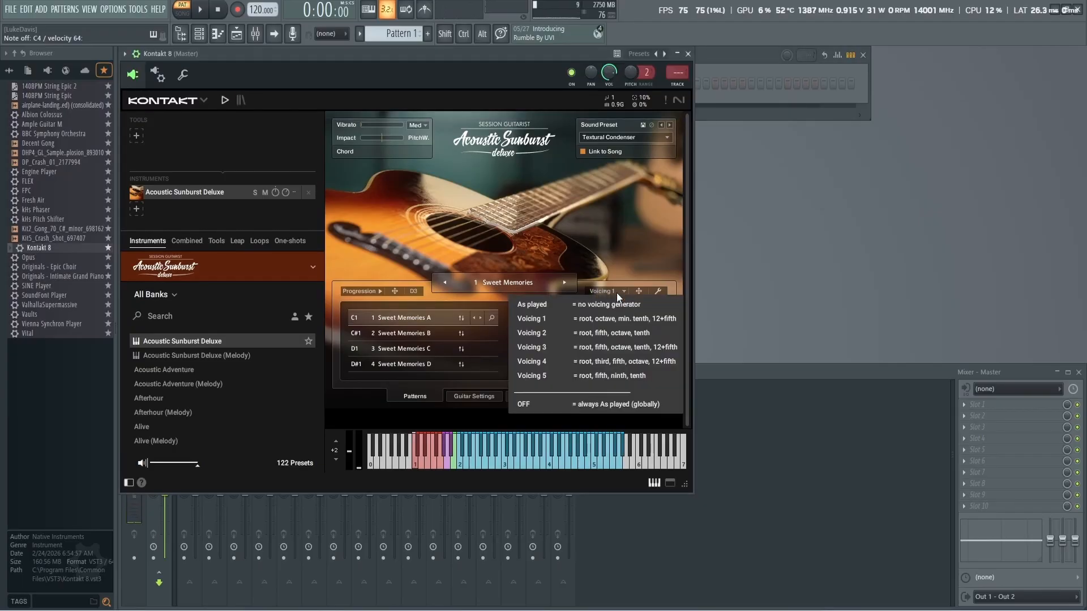
{"action": "left_click", "coordinate": [617, 333]}
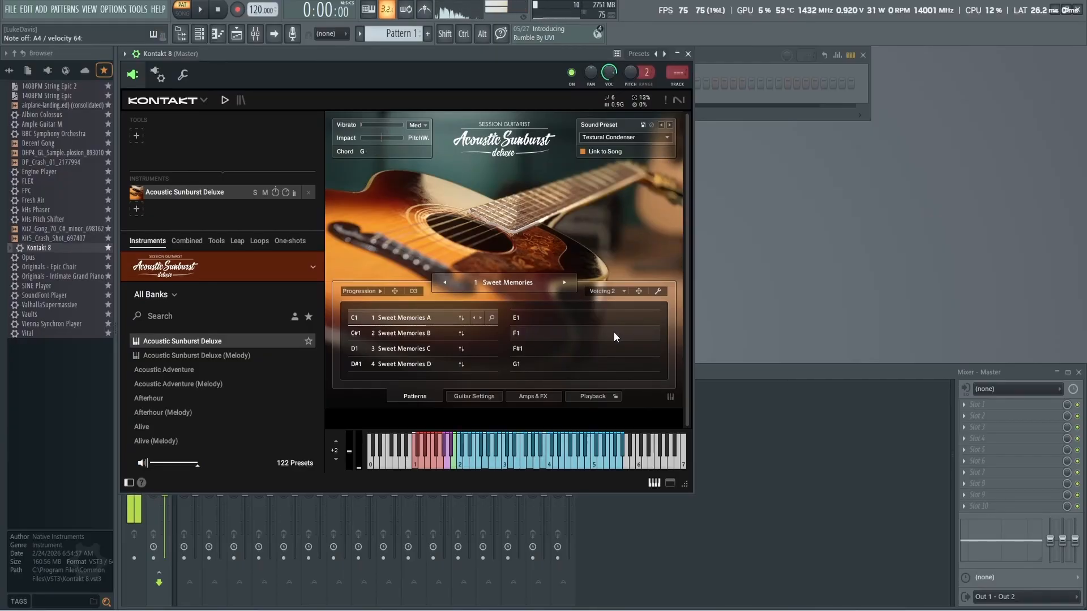
{"action": "left_click", "coordinate": [613, 332]}
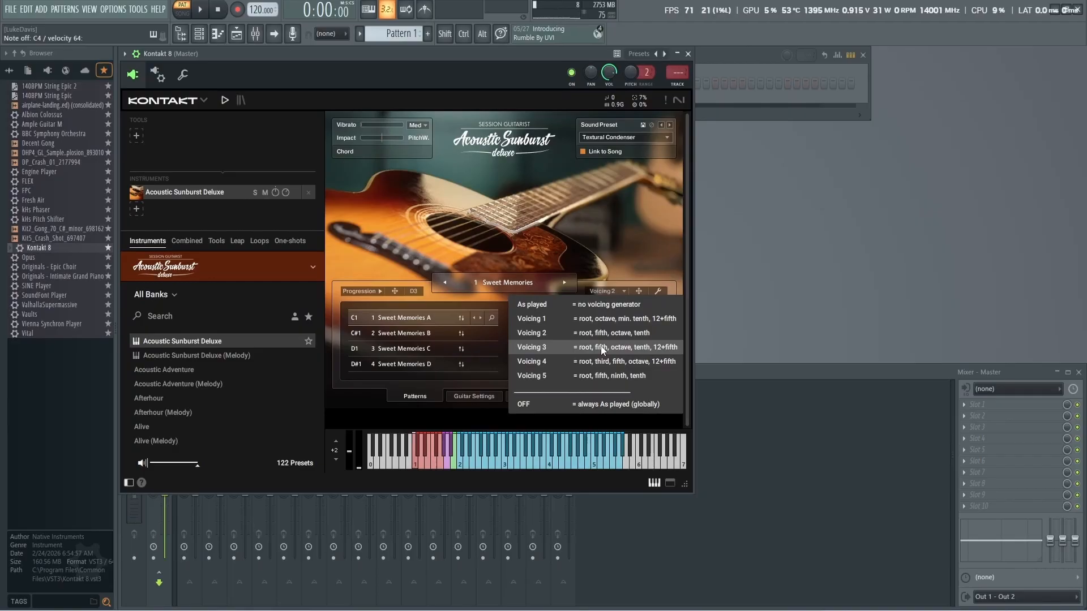
{"action": "left_click", "coordinate": [602, 348]}
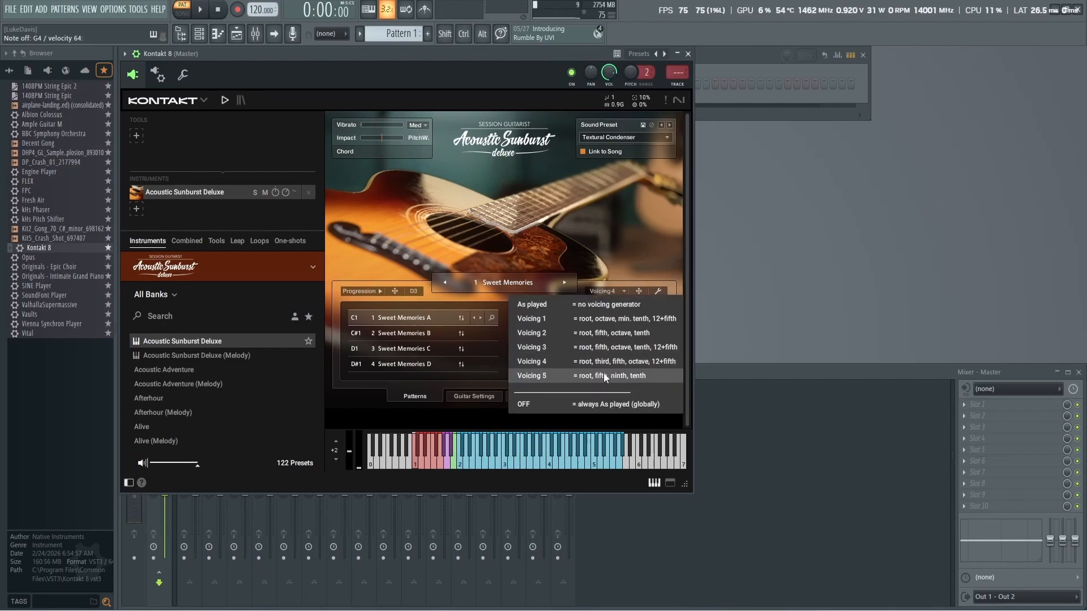
{"action": "left_click", "coordinate": [603, 374]}
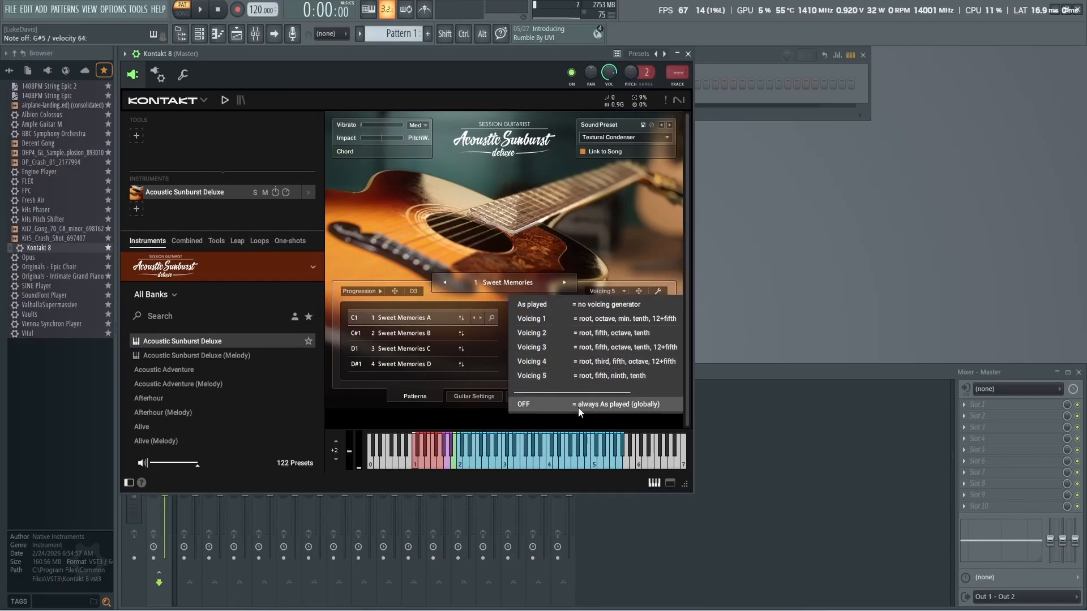
{"action": "left_click", "coordinate": [579, 406]}
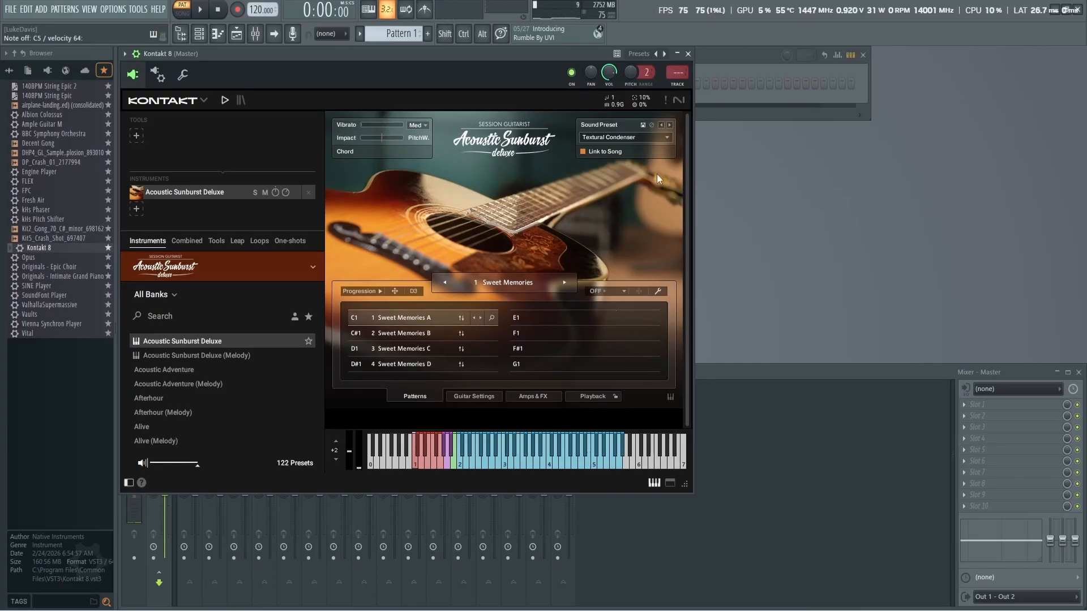
Find patterns with hits on every fourth rhythm-search step, starting from the first, and assign Fireside Waltz A to the C1 slot.
{"action": "left_click", "coordinate": [491, 318]}
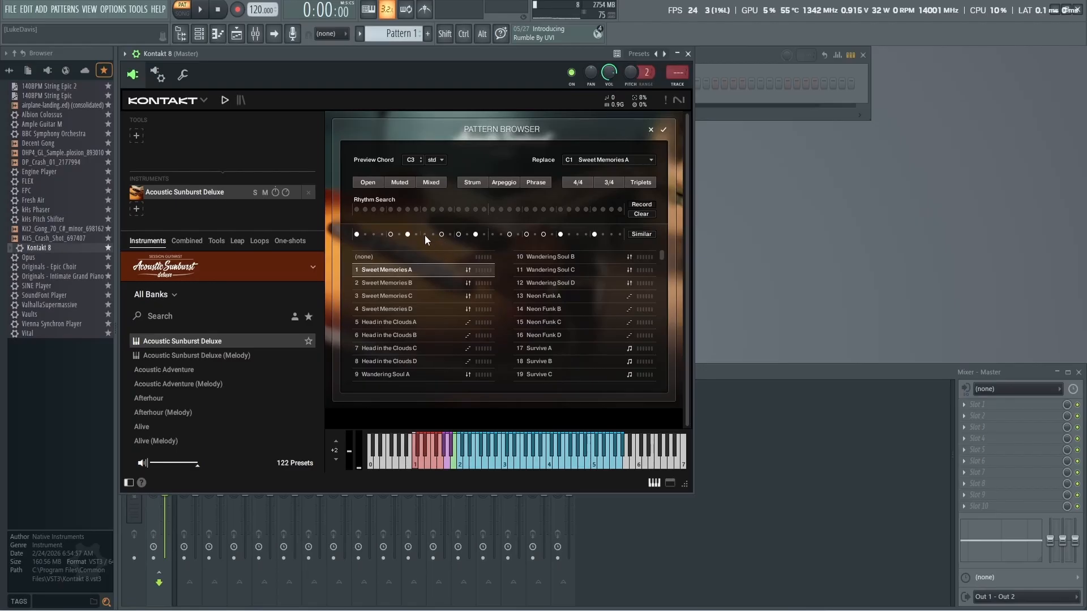
{"action": "left_click", "coordinate": [355, 209]}
{"action": "left_click", "coordinate": [390, 209]}
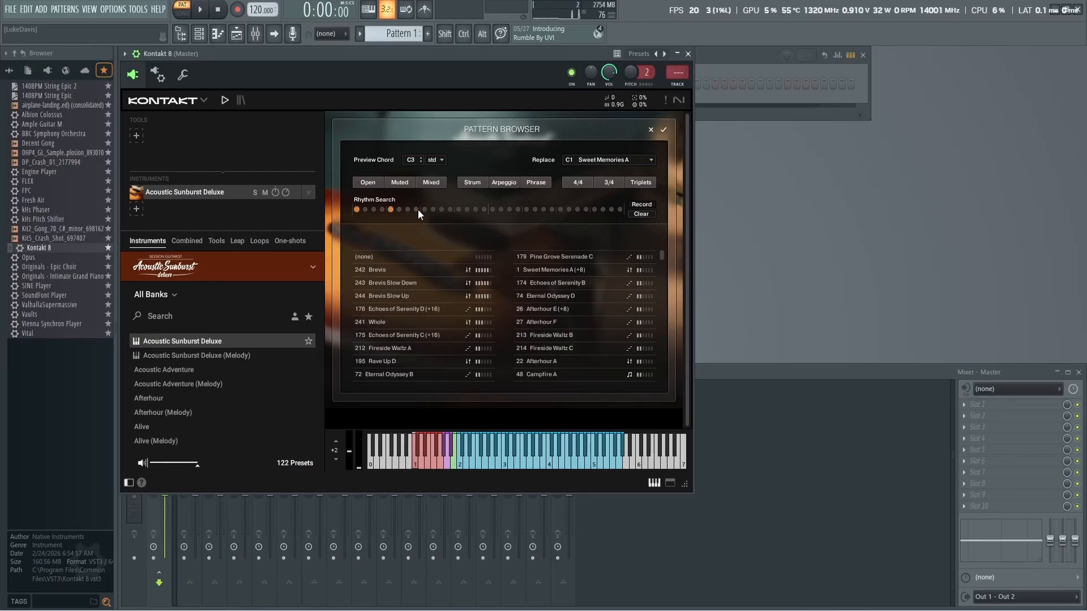
{"action": "left_click", "coordinate": [425, 210]}
{"action": "left_click", "coordinate": [458, 209]}
{"action": "left_click", "coordinate": [493, 209]}
{"action": "left_click", "coordinate": [525, 210]}
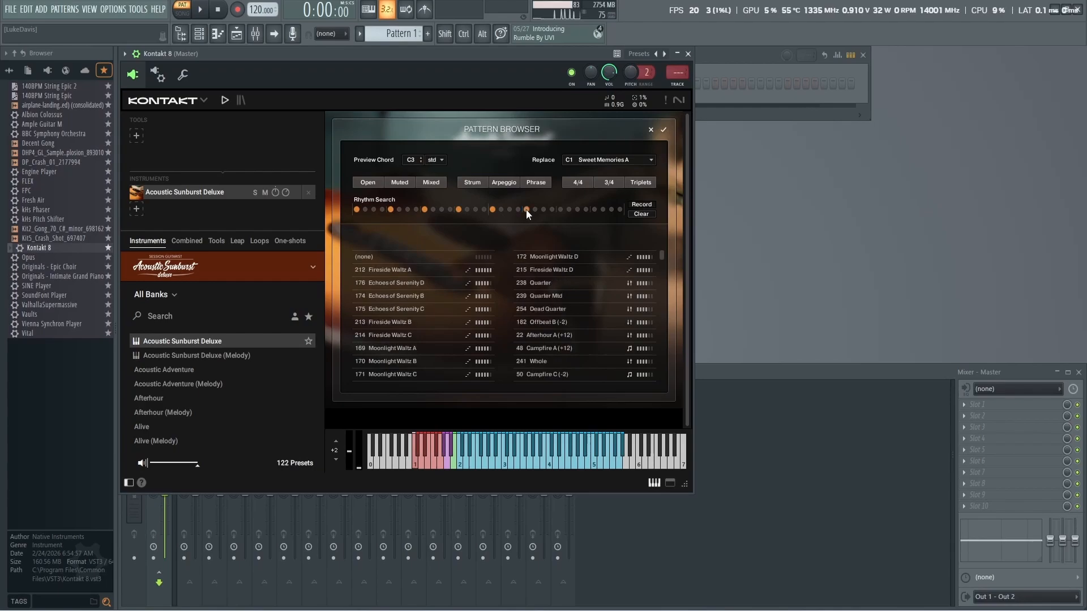
{"action": "left_click", "coordinate": [561, 209]}
{"action": "left_click", "coordinate": [593, 210]}
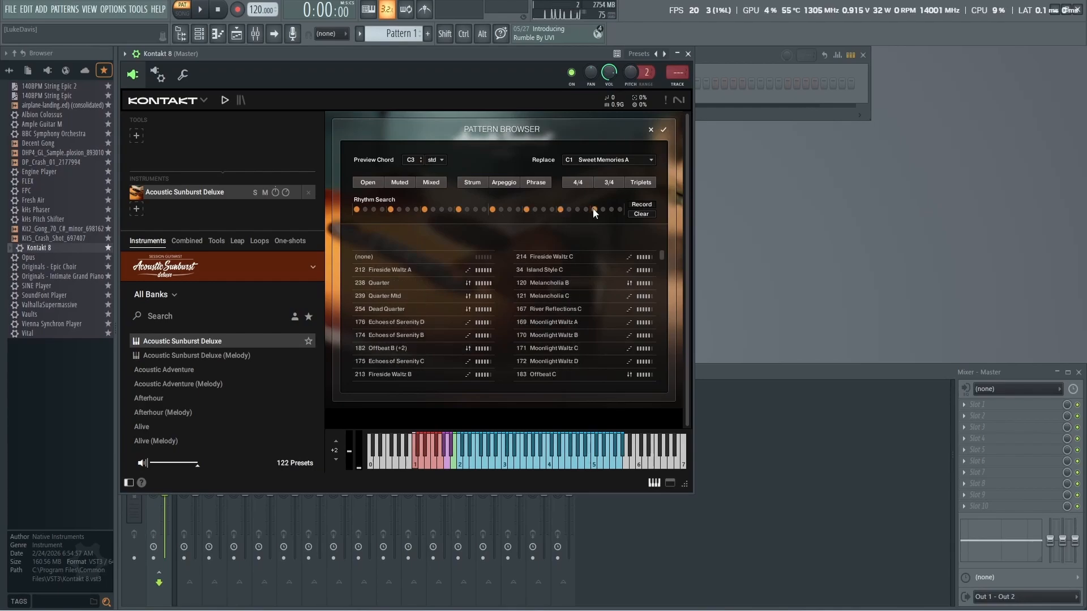
{"action": "double_click", "coordinate": [454, 269]}
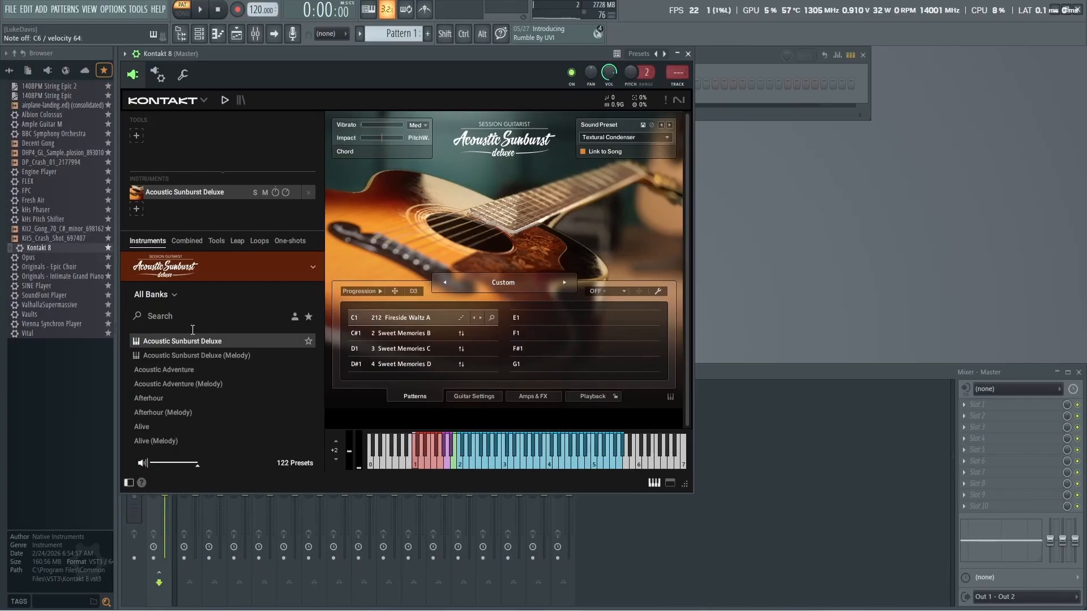
Load Acoustic Sunburst Deluxe (Melody), route the Kontakt 8 channel to mixer insert 1, and close the plugin window.
{"action": "left_click", "coordinate": [212, 351]}
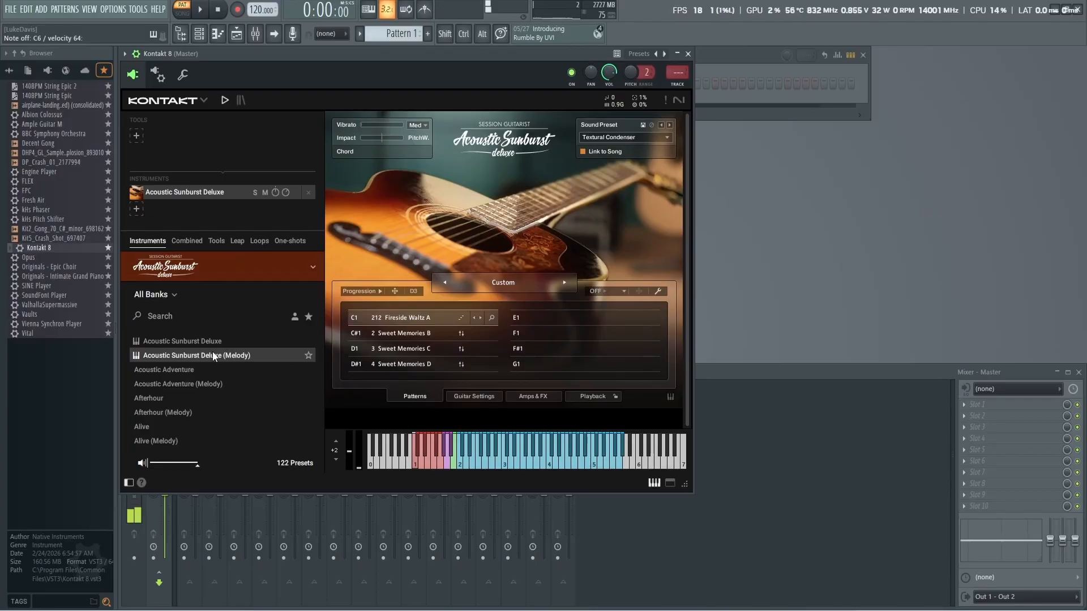
{"action": "double_click", "coordinate": [213, 352]}
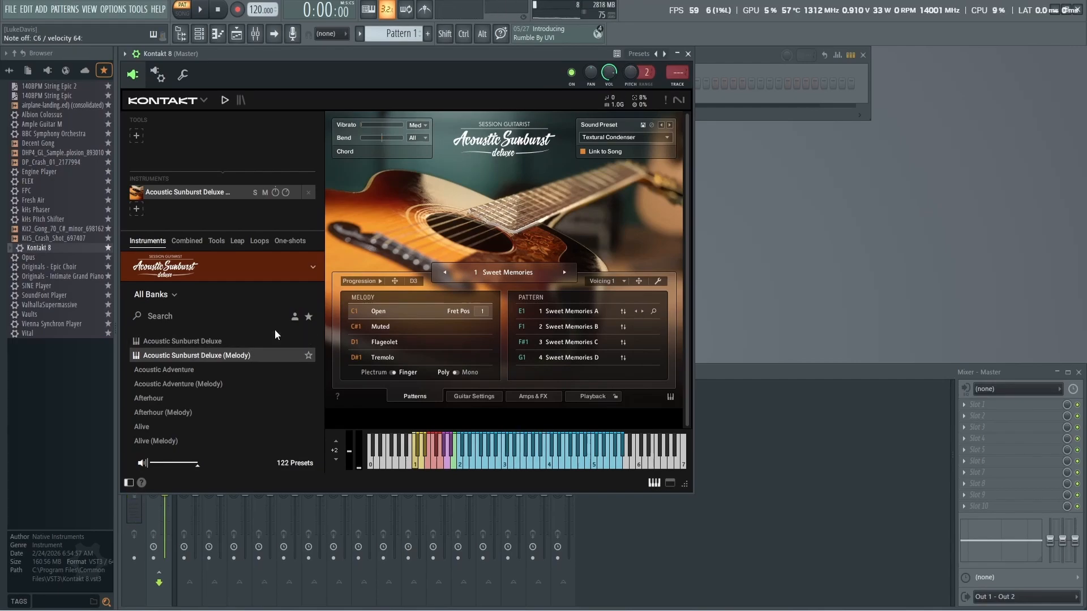
{"action": "left_click", "coordinate": [719, 376]}
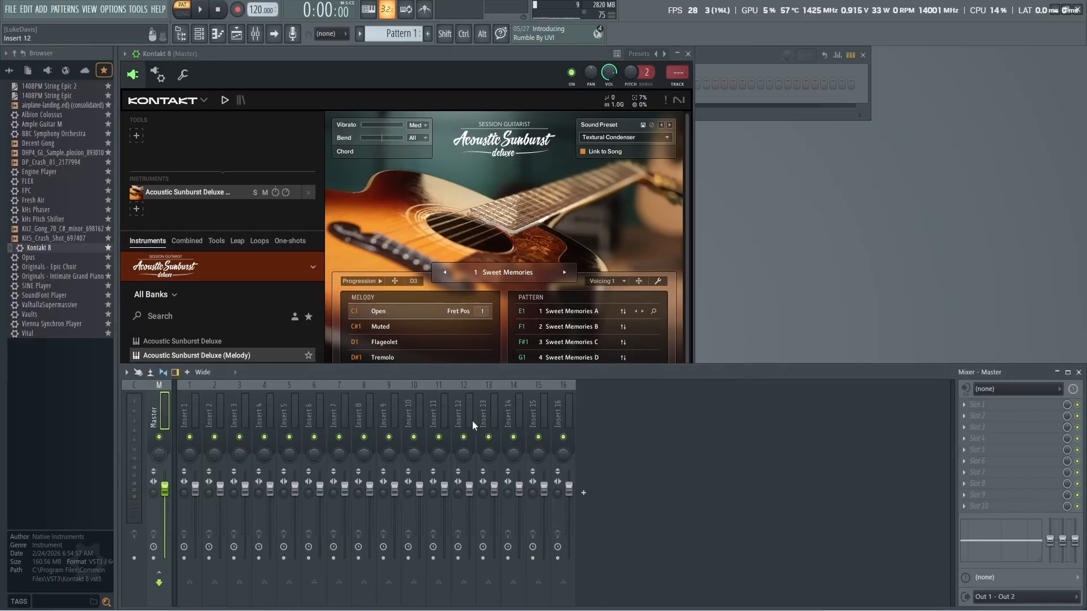
{"action": "left_click_drag", "start_coordinate": [580, 57], "coordinate": [590, 141]}
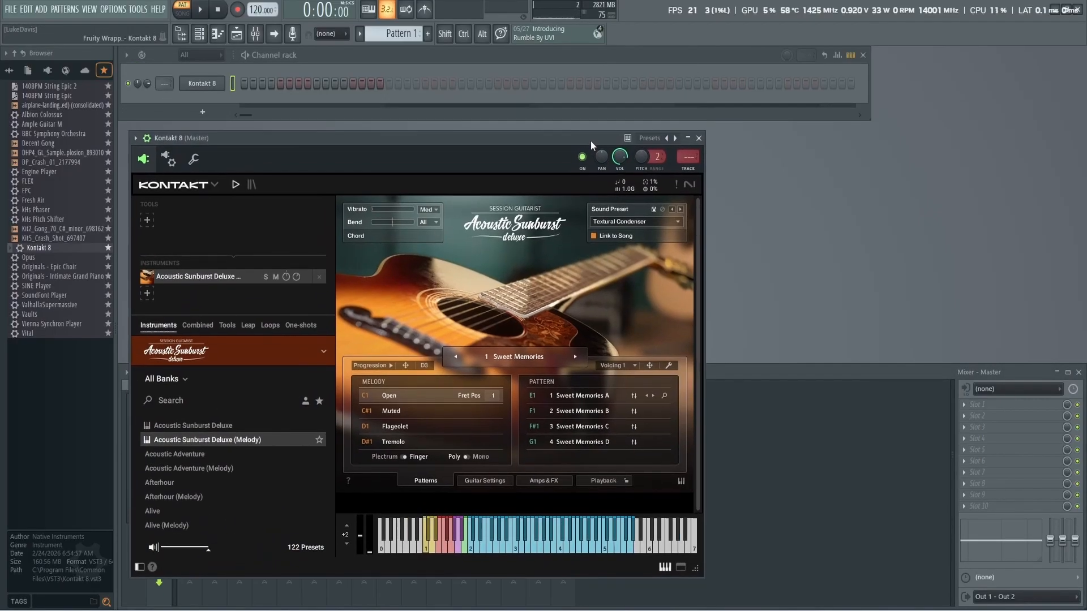
{"action": "scroll", "coordinate": [164, 84], "scroll_direction": "up", "scroll_amount": 1}
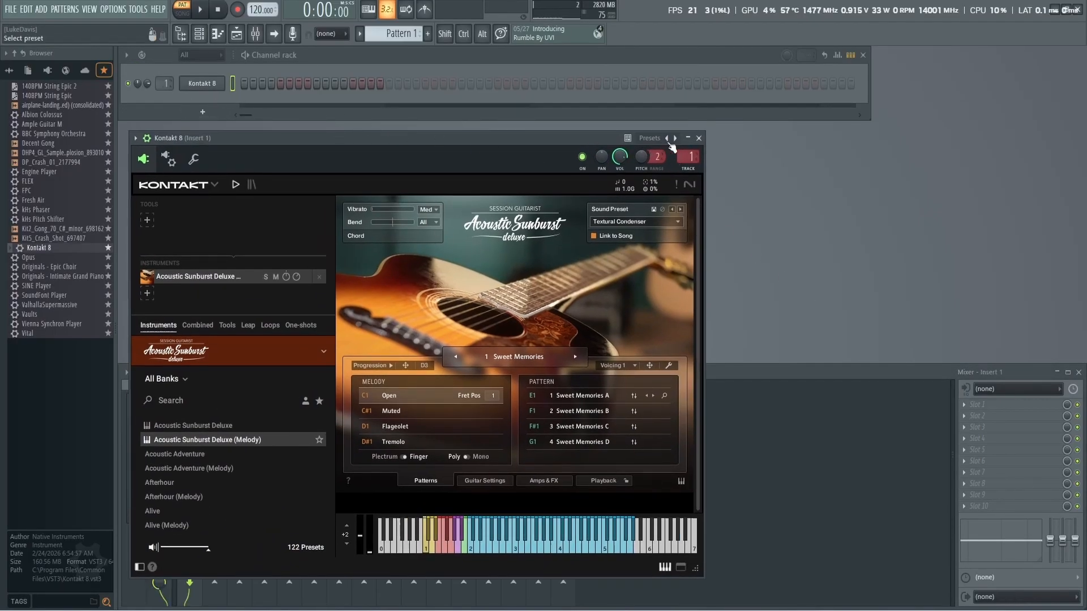
{"action": "left_click", "coordinate": [699, 138]}
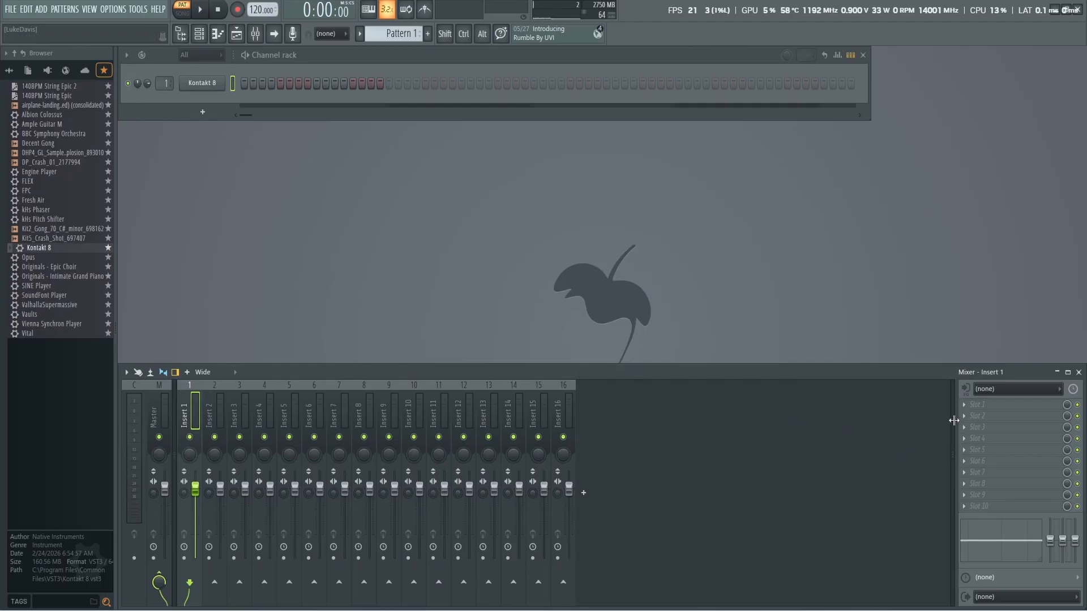
Add Fruity Reeverb 2 to the first effect slot of mixer insert 1 and close its window.
{"action": "left_click", "coordinate": [964, 404]}
{"action": "mouse_move", "coordinate": [976, 304]}
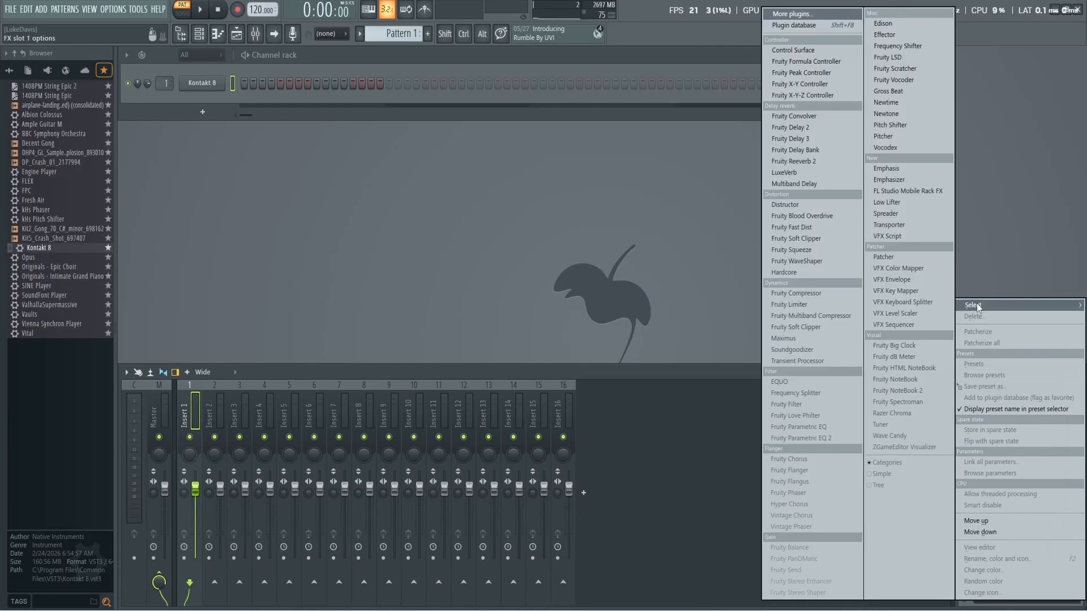
{"action": "left_click", "coordinate": [806, 163]}
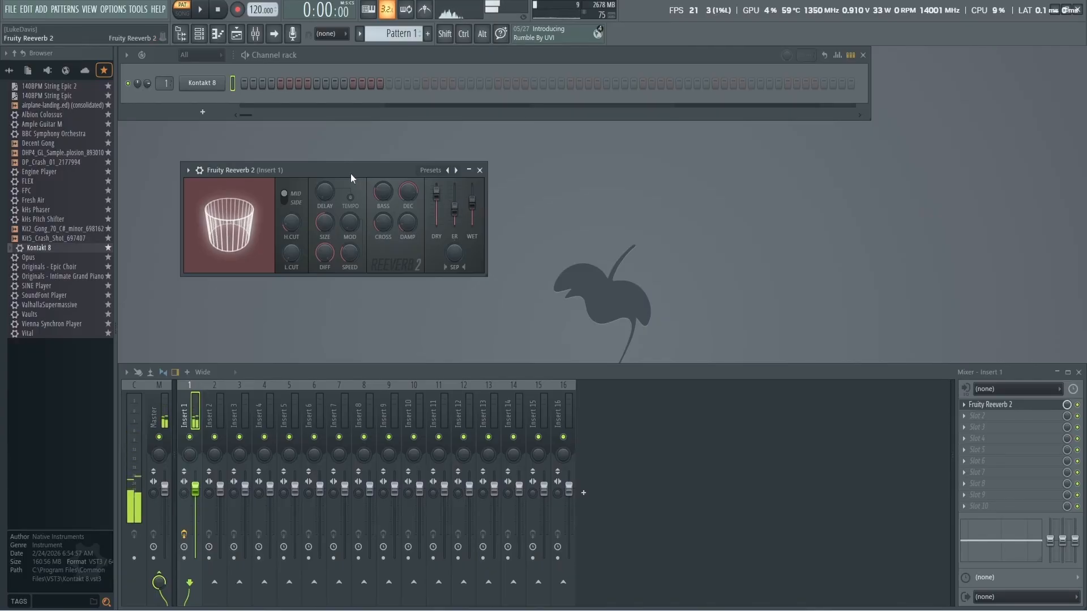
{"action": "left_click", "coordinate": [479, 171]}
Replace Kontakt 8 with Engine Player in the channel and open its Celtic ERA 2 instrument library.
{"action": "left_click_drag", "start_coordinate": [43, 172], "coordinate": [199, 91]}
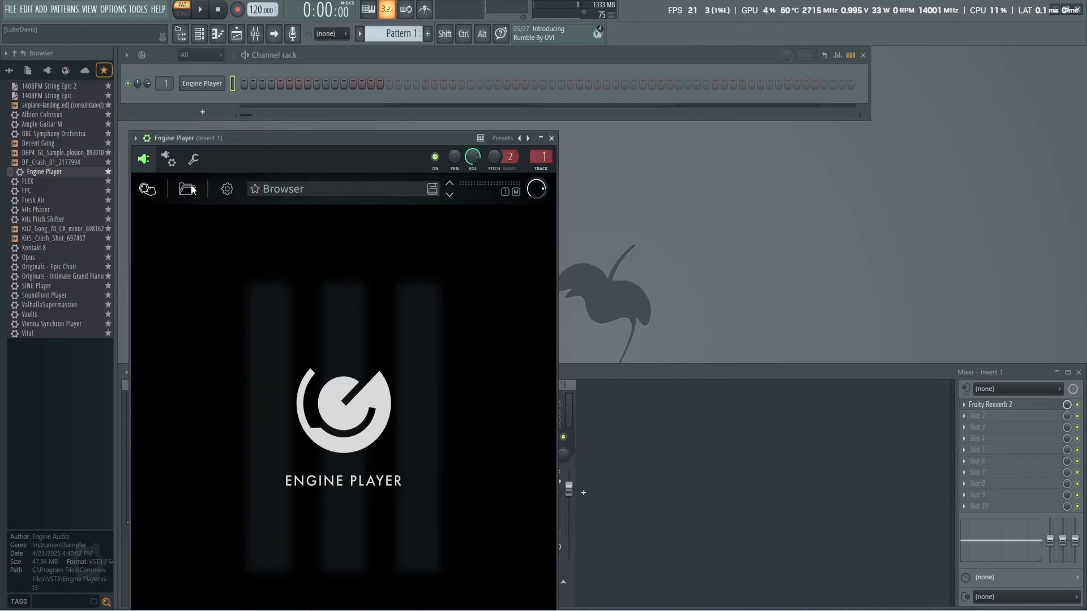
{"action": "left_click", "coordinate": [188, 189]}
{"action": "left_click", "coordinate": [220, 270]}
{"action": "left_click_drag", "start_coordinate": [331, 137], "coordinate": [375, 75]}
Examine the Ancient, Keyed, Percussion, Soundscapes, Strings and Winds categories of Celtic ERA 2, including the Flutes.
{"action": "left_click", "coordinate": [257, 189]}
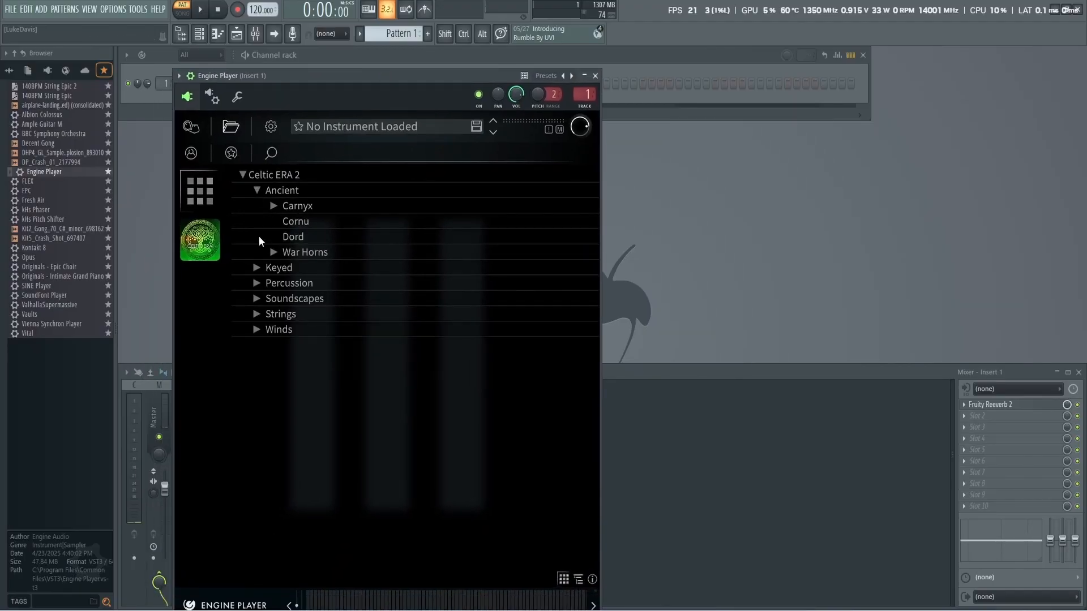
{"action": "left_click", "coordinate": [255, 270]}
{"action": "left_click", "coordinate": [255, 314]}
{"action": "left_click", "coordinate": [255, 408]}
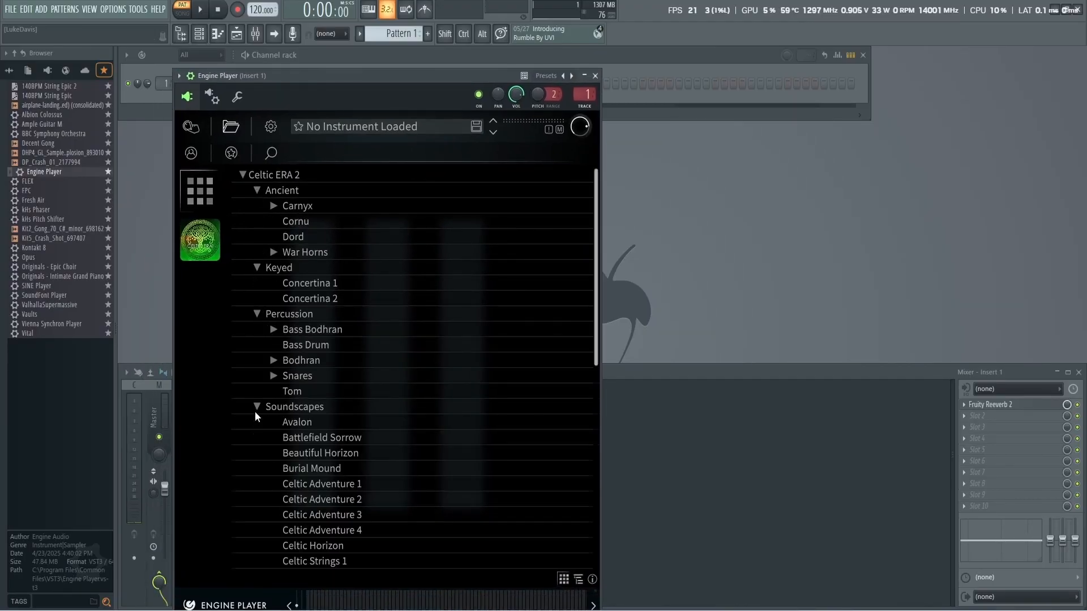
{"action": "scroll", "coordinate": [279, 455], "scroll_direction": "down", "scroll_amount": 7}
{"action": "left_click", "coordinate": [254, 549]}
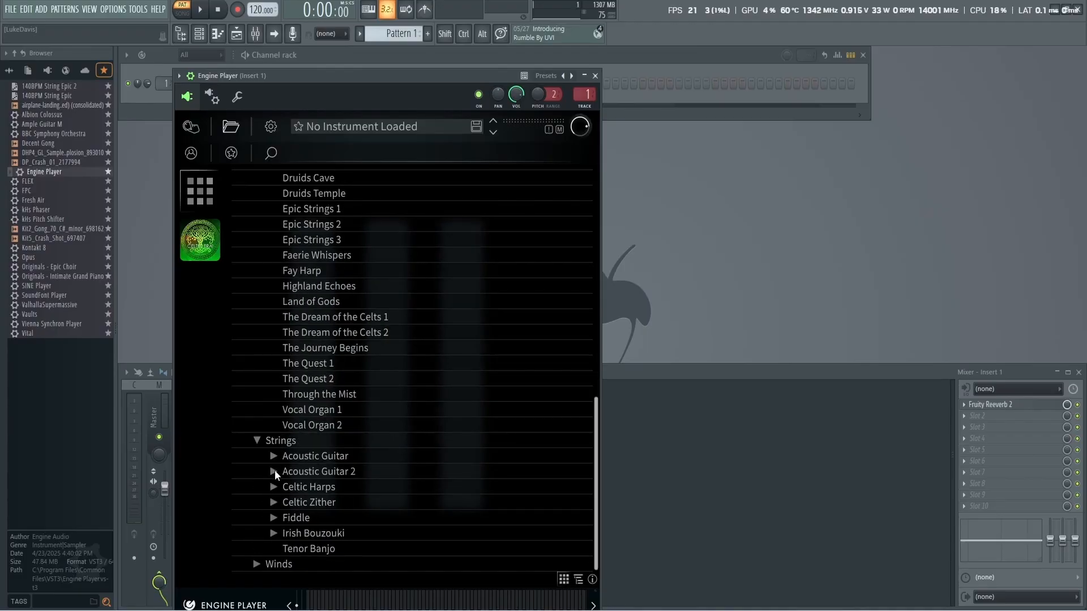
{"action": "left_click", "coordinate": [280, 563]}
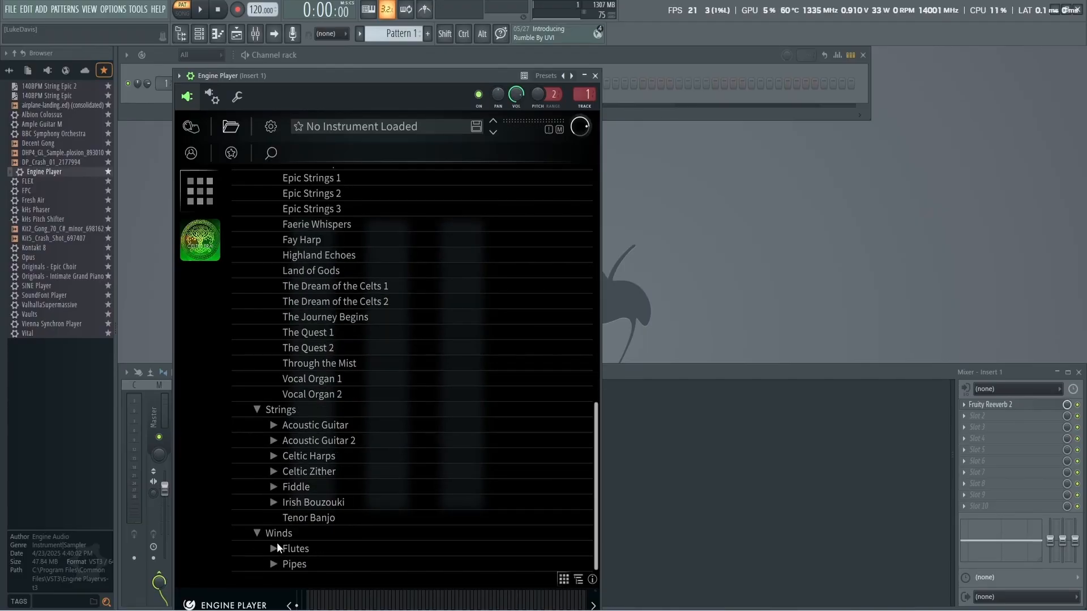
{"action": "left_click", "coordinate": [277, 543]}
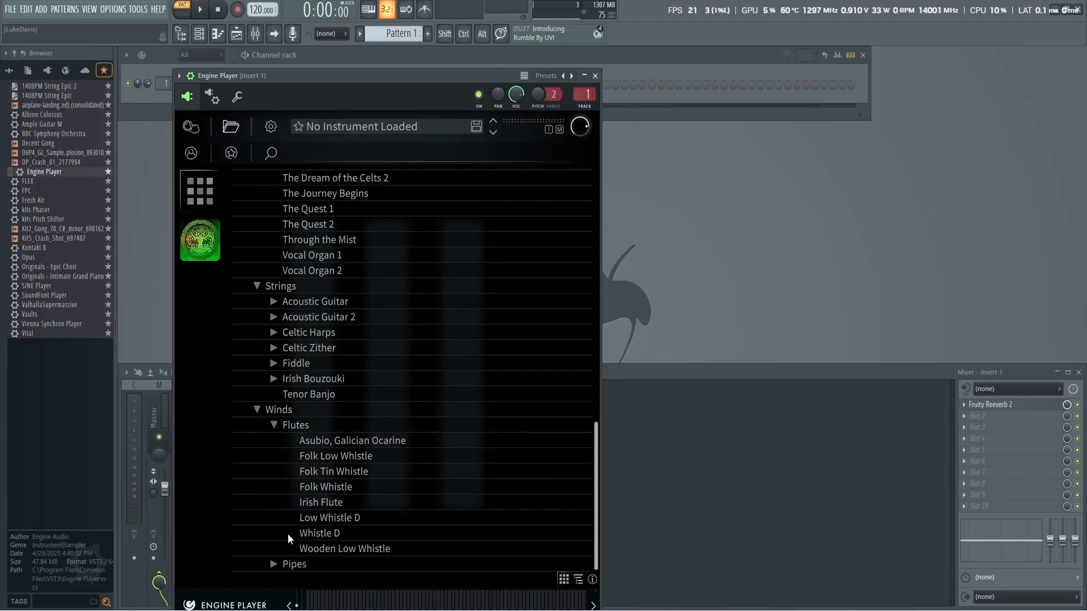
Examine the Irish Bouzouki, Fiddle, Celtic Zither, Celtic Harps and Acoustic Guitar groups within the Strings category.
{"action": "left_click", "coordinate": [274, 379]}
{"action": "left_click", "coordinate": [290, 407]}
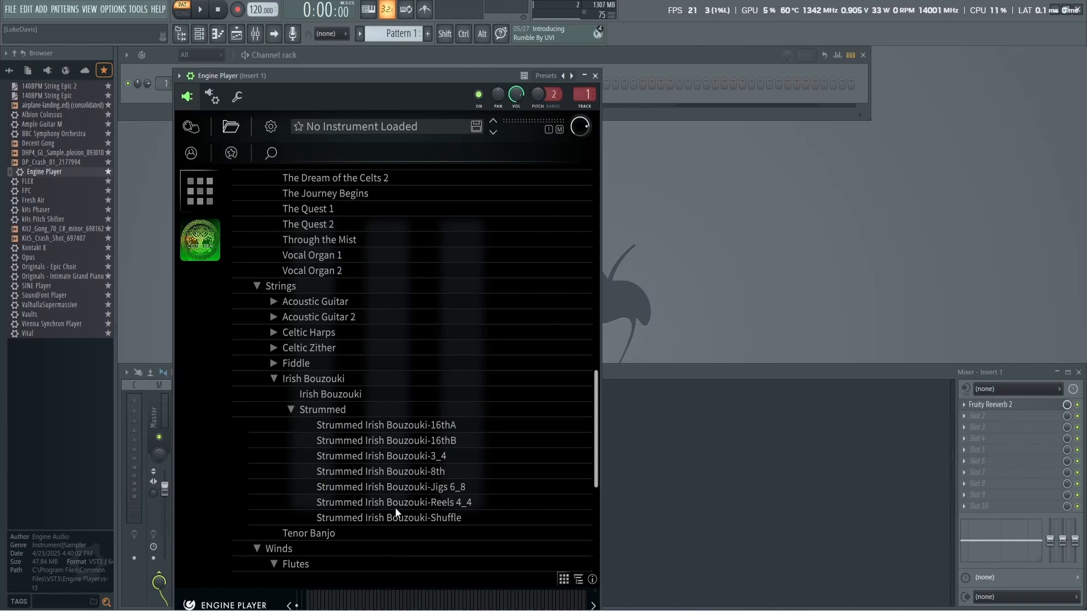
{"action": "left_click", "coordinate": [275, 363]}
{"action": "left_click", "coordinate": [291, 378]}
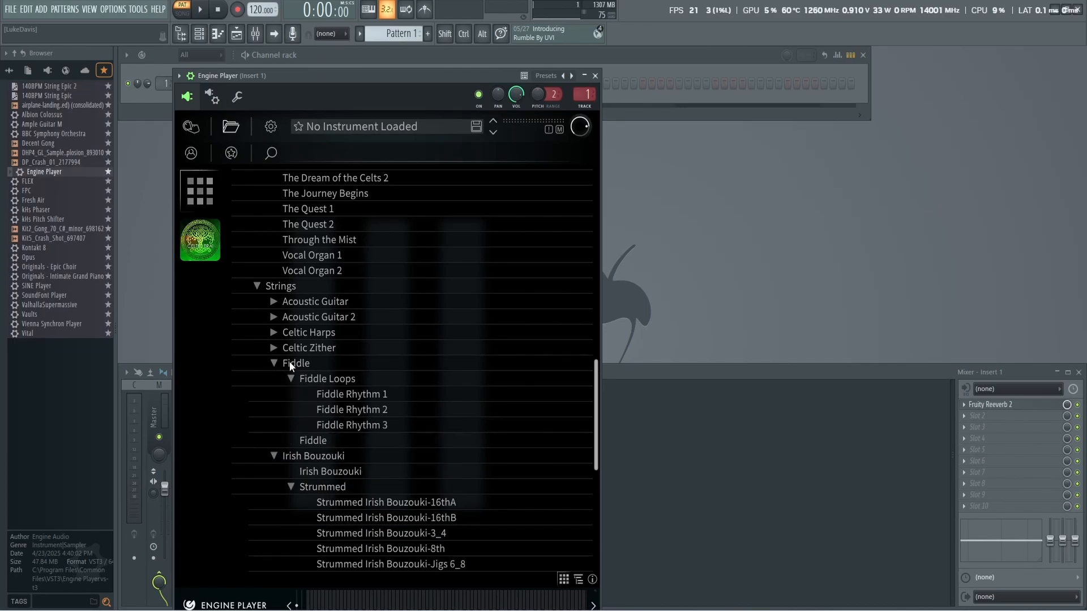
{"action": "scroll", "coordinate": [282, 376], "scroll_direction": "up", "scroll_amount": 1}
{"action": "left_click", "coordinate": [272, 410]}
{"action": "left_click", "coordinate": [274, 394]}
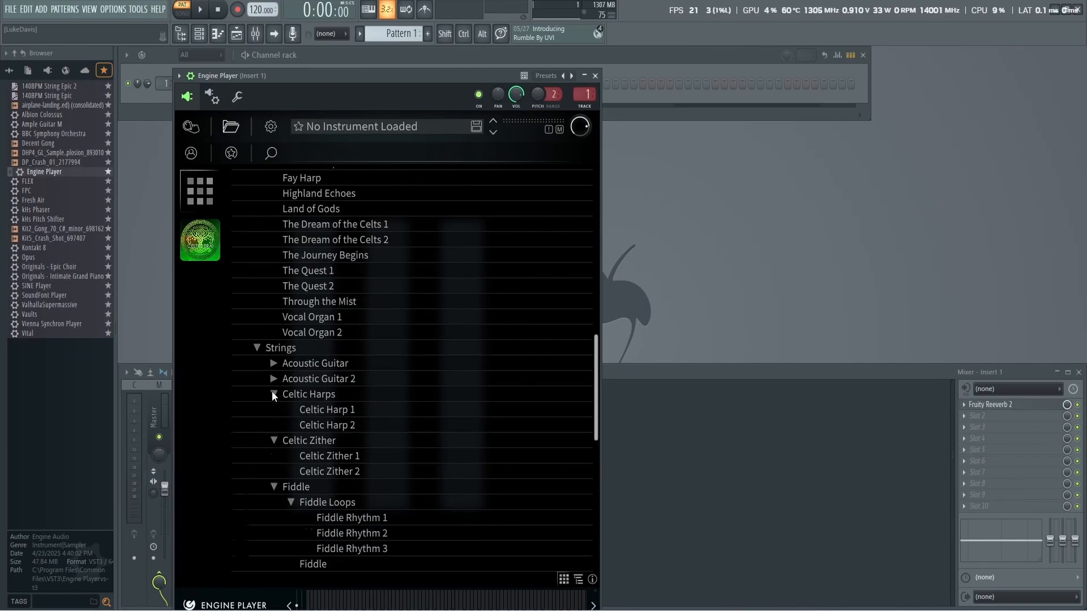
{"action": "left_click", "coordinate": [274, 379]}
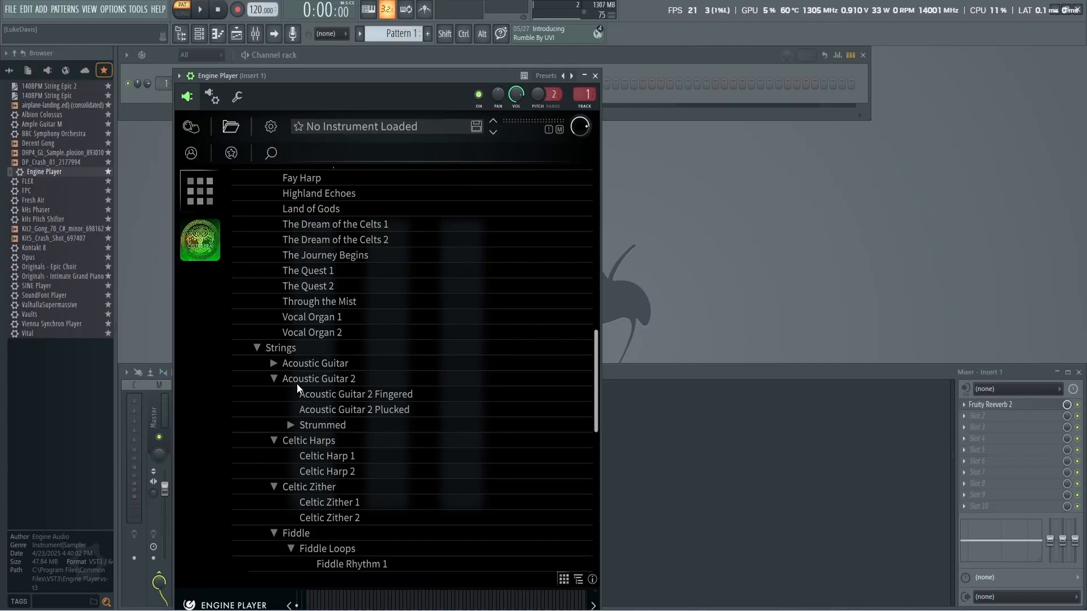
{"action": "left_click", "coordinate": [273, 363]}
Load the Soundscapes preset Celtic Strings 1 and audition it, followed by Highland Echoes.
{"action": "scroll", "coordinate": [430, 243], "scroll_direction": "up", "scroll_amount": 5}
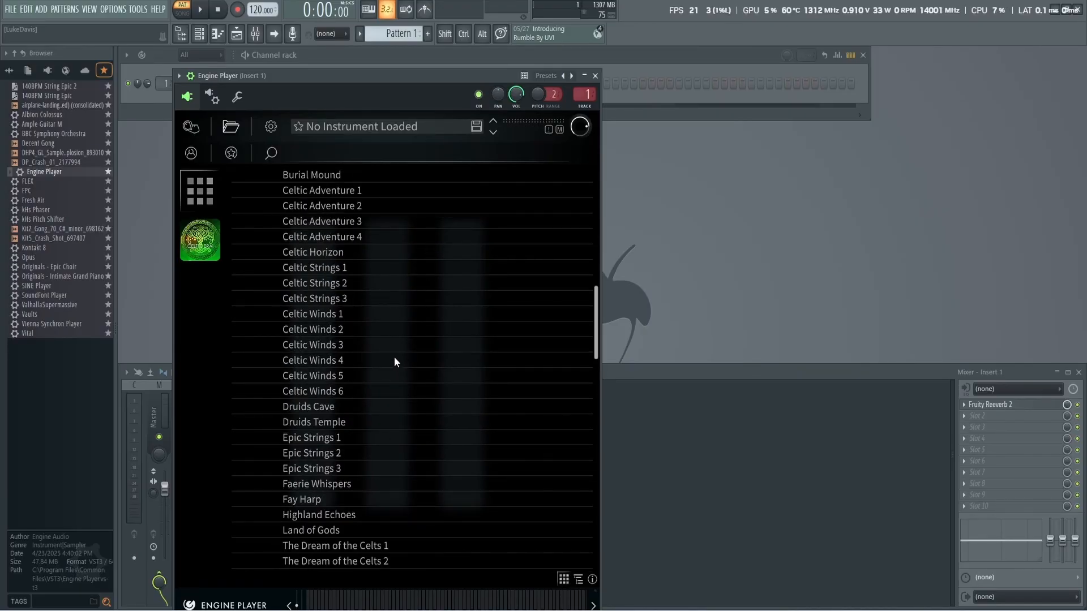
{"action": "double_click", "coordinate": [332, 267]}
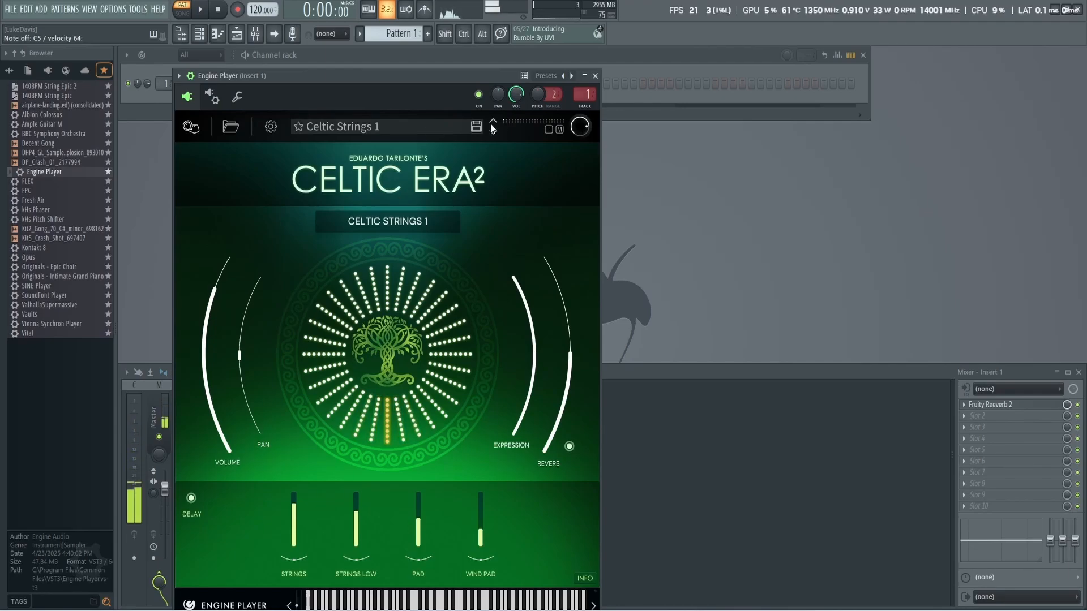
{"action": "left_click", "coordinate": [232, 128]}
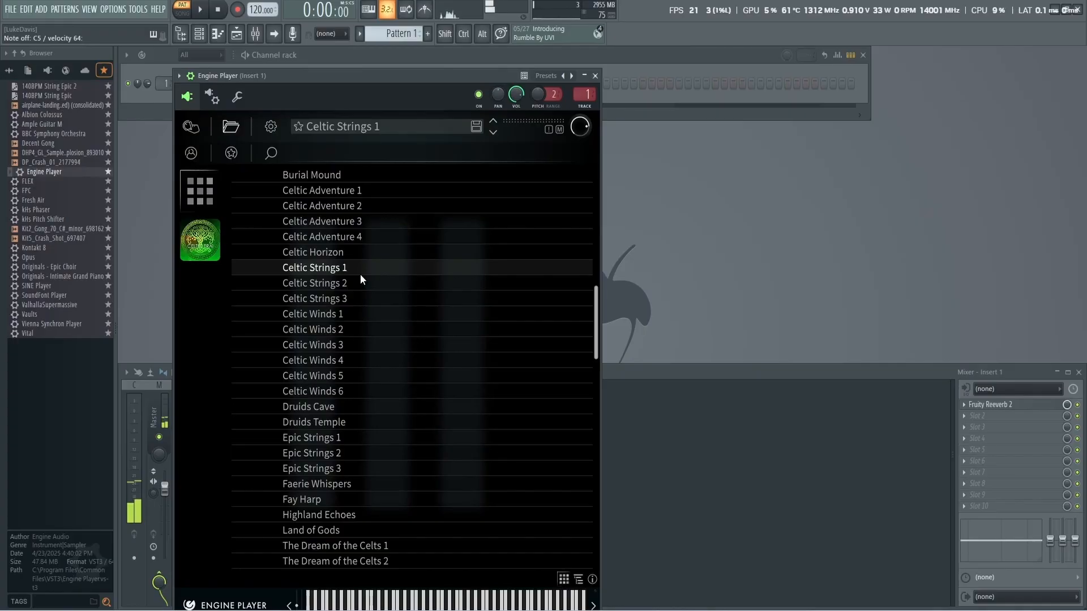
{"action": "scroll", "coordinate": [359, 273], "scroll_direction": "down", "scroll_amount": 3}
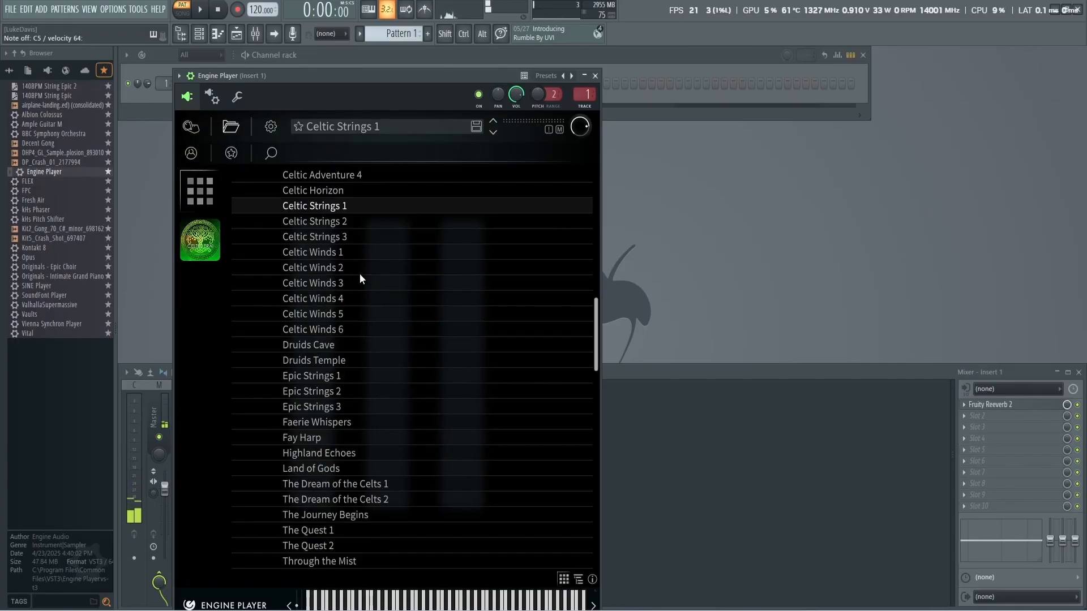
{"action": "scroll", "coordinate": [336, 266], "scroll_direction": "up", "scroll_amount": 6}
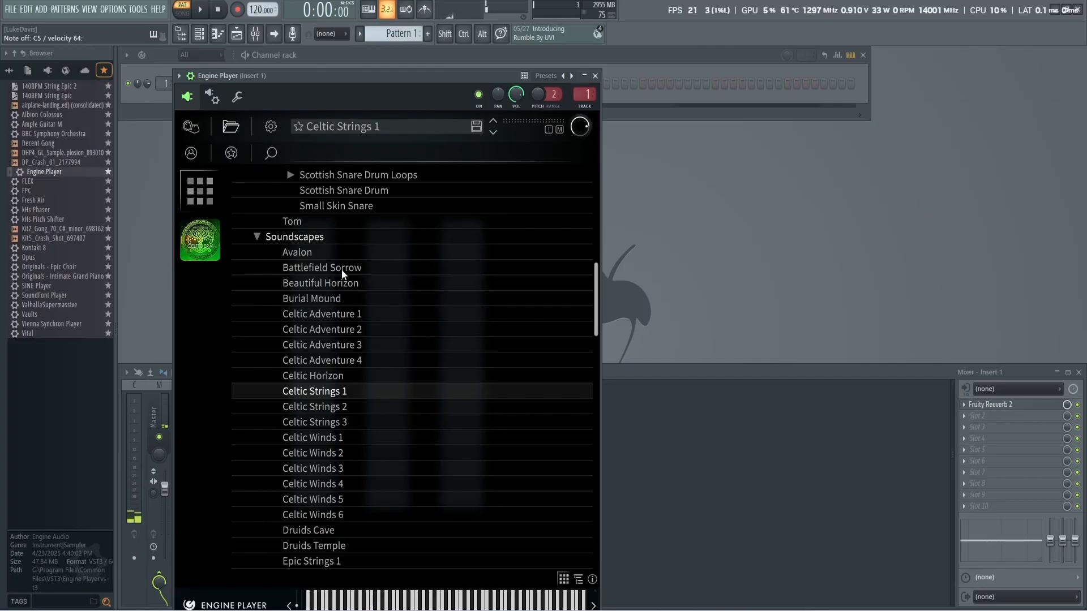
{"action": "scroll", "coordinate": [351, 339], "scroll_direction": "down", "scroll_amount": 4}
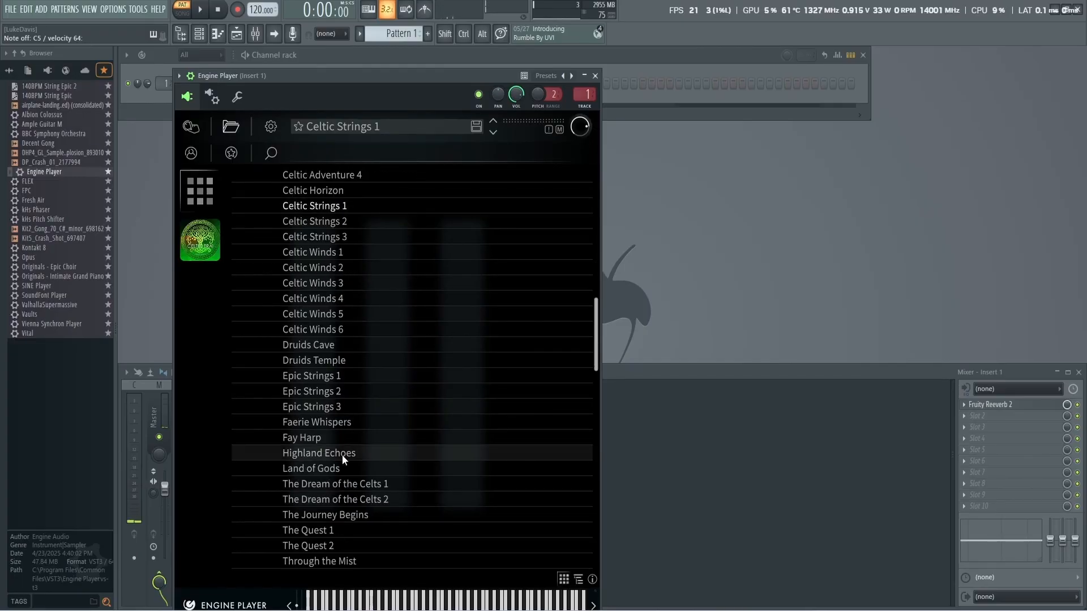
{"action": "left_click", "coordinate": [342, 454]}
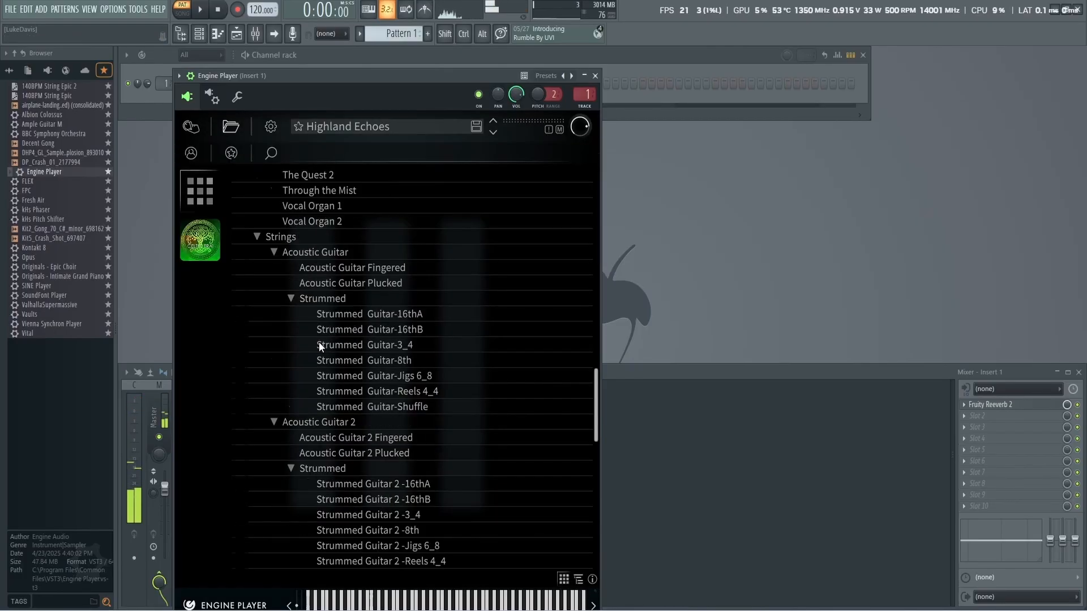
Load the Fiddle instrument from the Strings category and audition it.
{"action": "scroll", "coordinate": [319, 346], "scroll_direction": "down", "scroll_amount": 1}
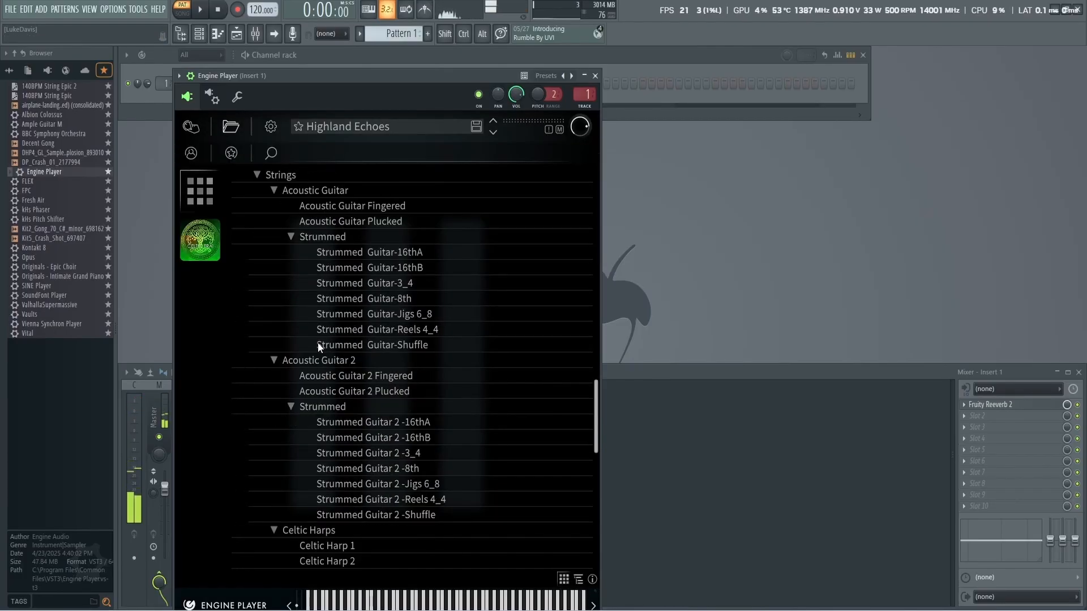
{"action": "scroll", "coordinate": [340, 346], "scroll_direction": "down", "scroll_amount": 3}
{"action": "double_click", "coordinate": [349, 362]}
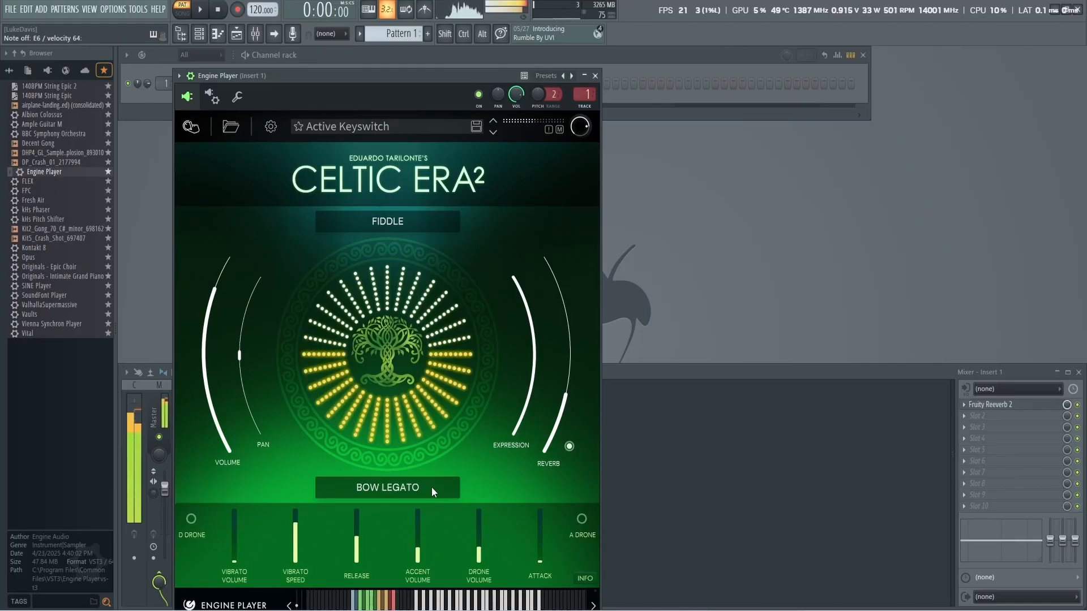
Bypass Fruity Reeverb 2 on mixer insert 1 and return to the Fiddle to audition it without that effect.
{"action": "left_click", "coordinate": [977, 405]}
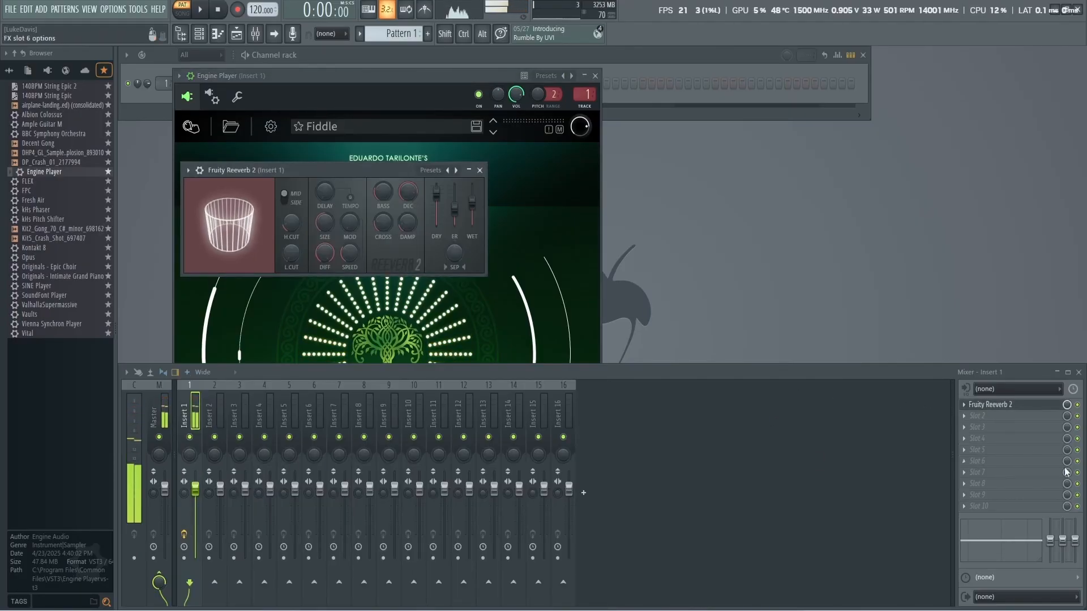
{"action": "left_click", "coordinate": [1078, 405]}
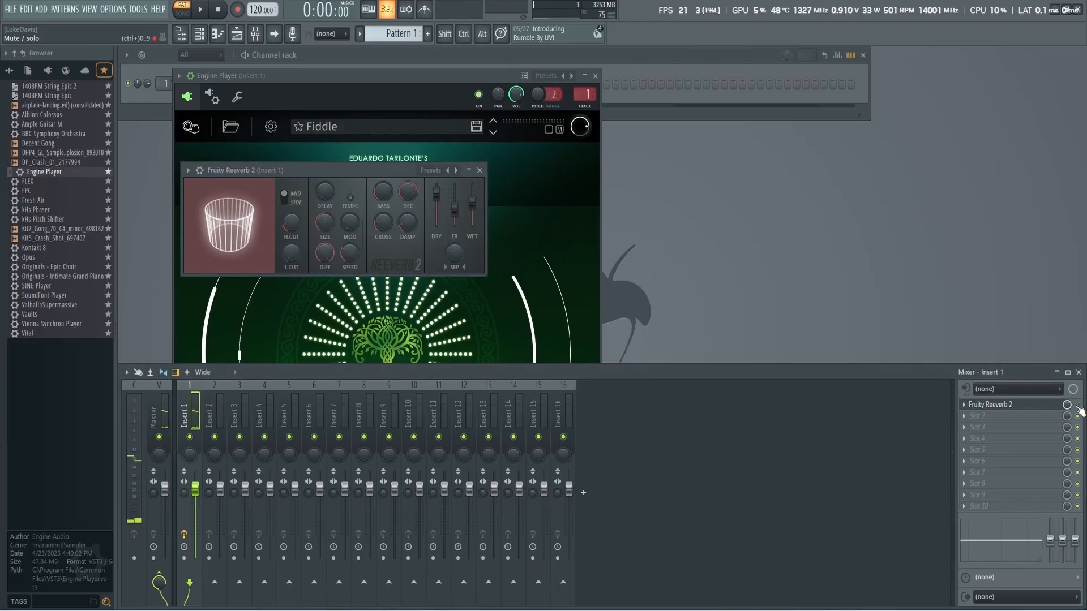
{"action": "left_click", "coordinate": [539, 178]}
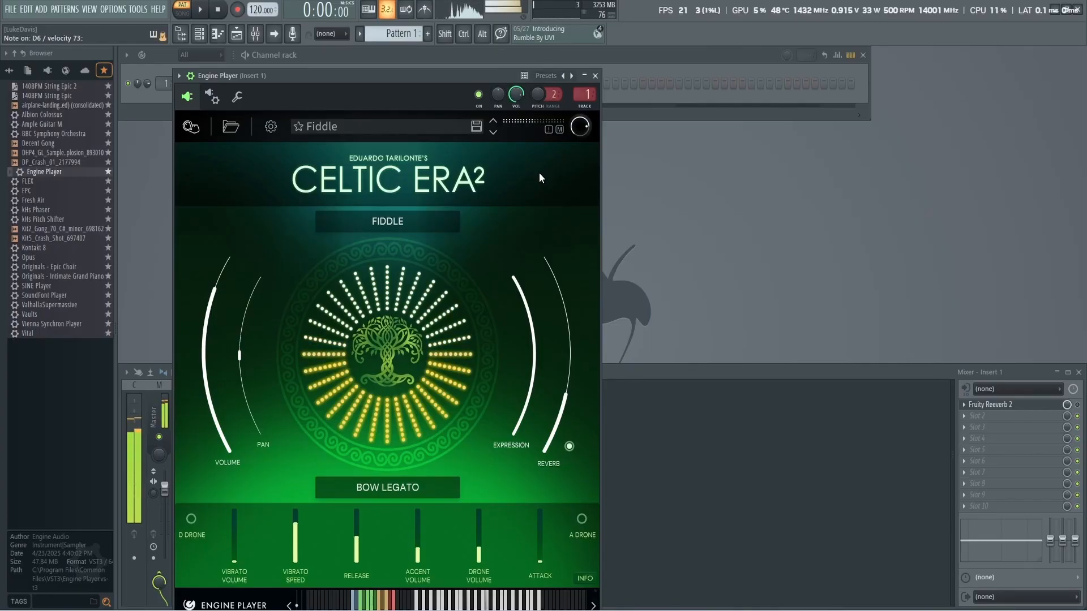
Reposition the Engine Player window and add Kontakt 8 as a new channel below it in the channel rack.
{"action": "left_click_drag", "start_coordinate": [376, 77], "coordinate": [380, 45]}
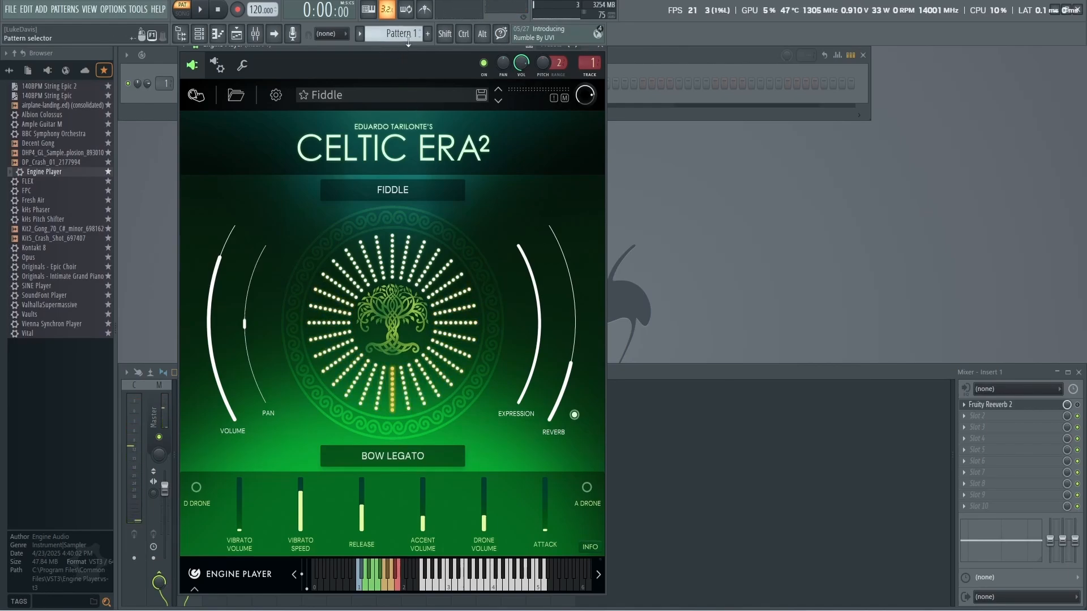
{"action": "left_click_drag", "start_coordinate": [467, 53], "coordinate": [656, 161]}
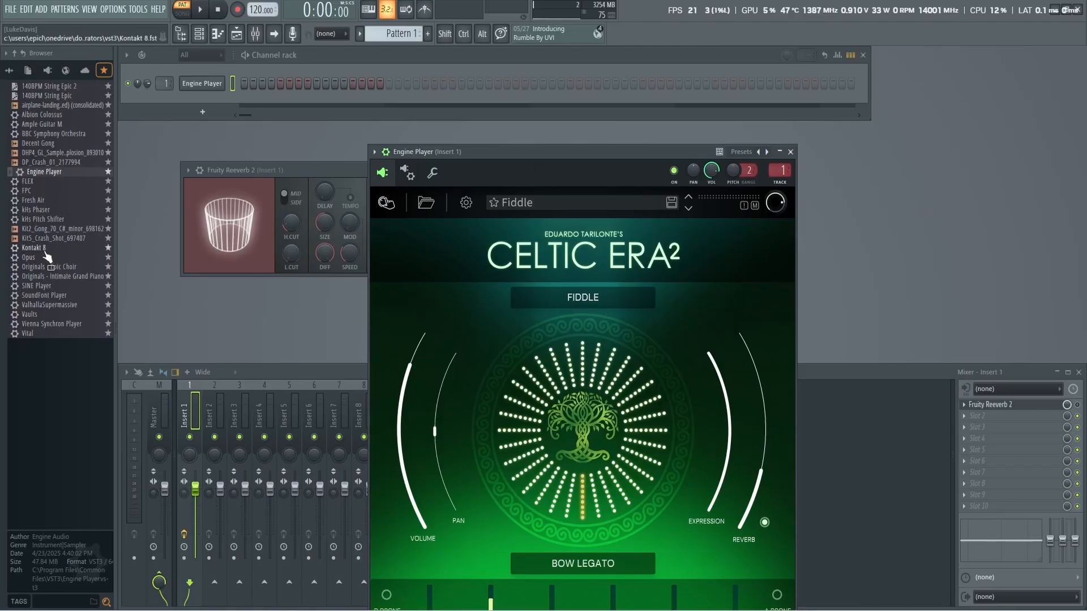
{"action": "left_click_drag", "start_coordinate": [43, 249], "coordinate": [204, 102]}
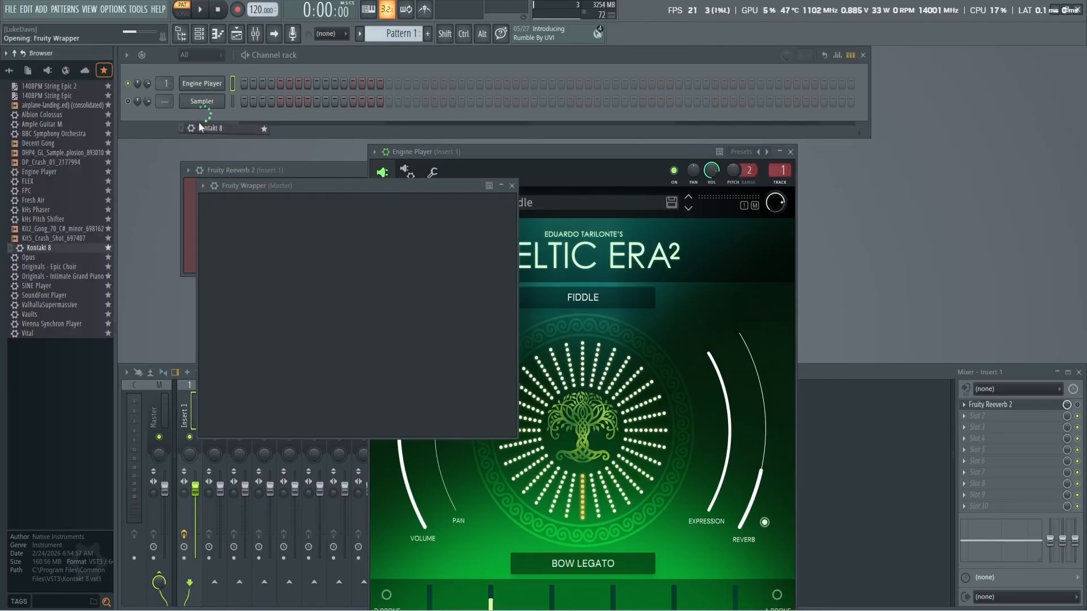
Load Violins from the Symphony Series String Ensemble in Kontakt 8 and audition the Staccato articulation.
{"action": "scroll", "coordinate": [502, 376], "scroll_direction": "down", "scroll_amount": 6}
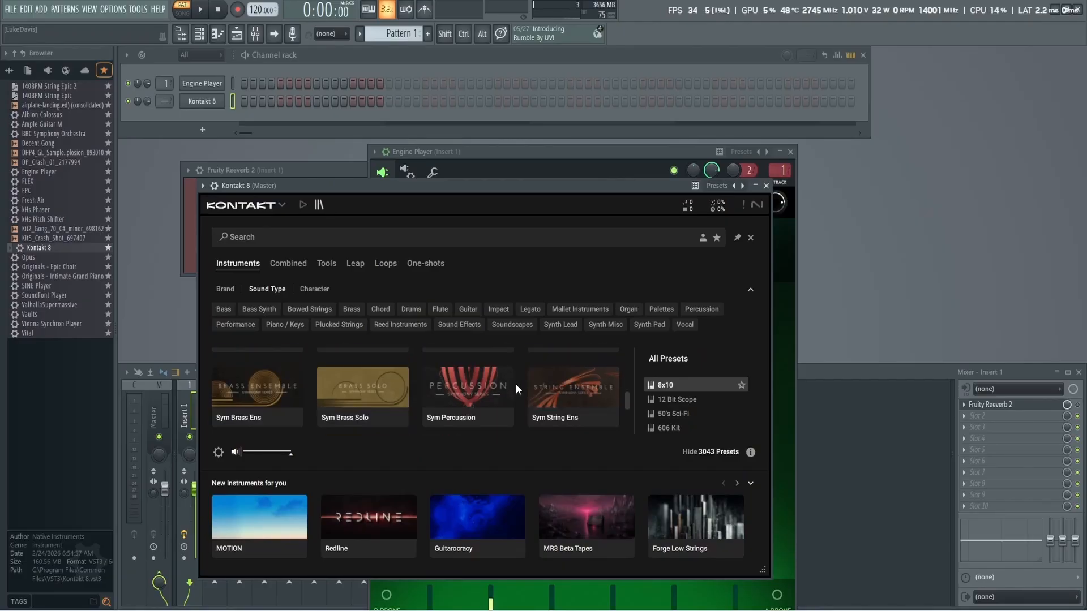
{"action": "left_click", "coordinate": [564, 385]}
{"action": "scroll", "coordinate": [670, 429], "scroll_direction": "down", "scroll_amount": 1}
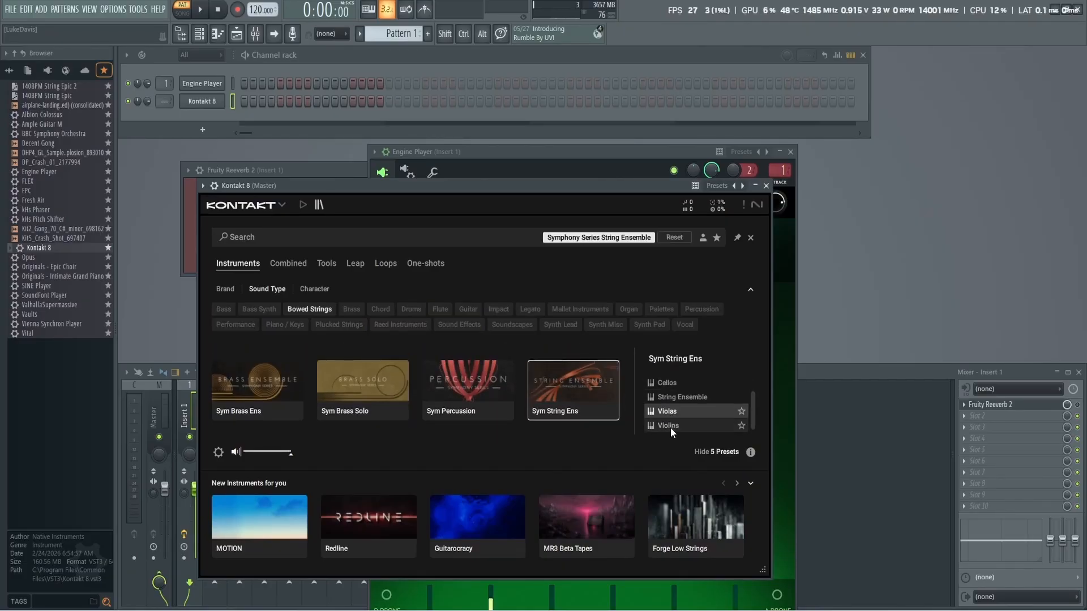
{"action": "left_click", "coordinate": [674, 424]}
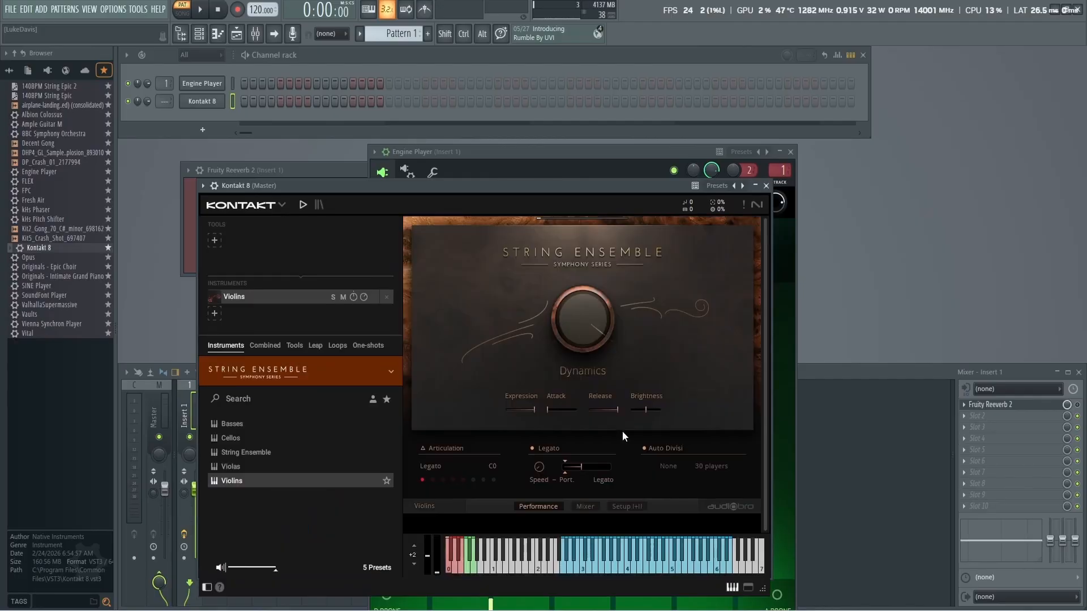
{"action": "left_click", "coordinate": [474, 480]}
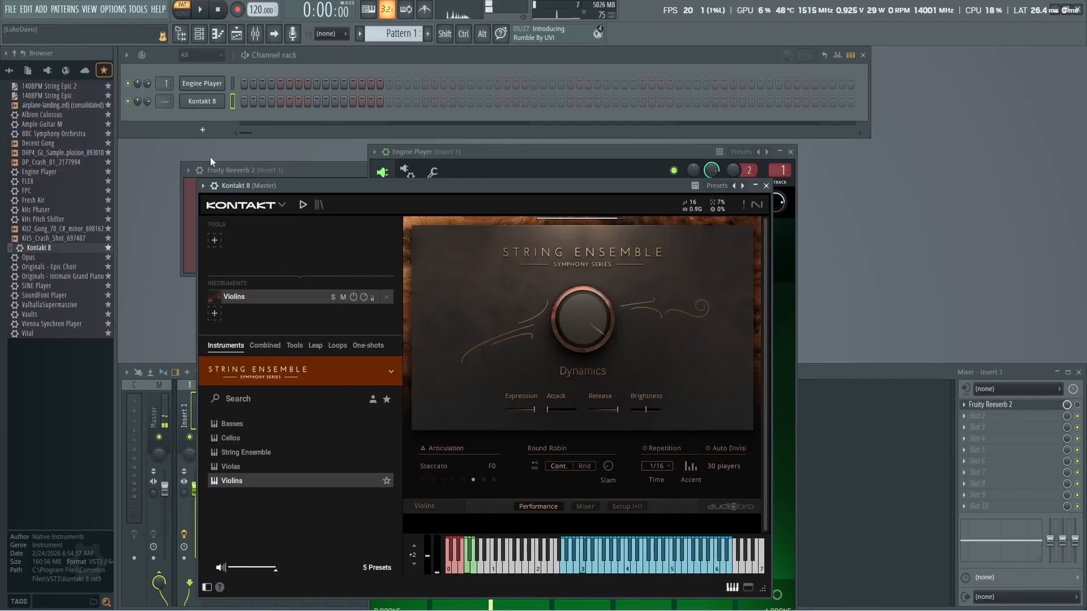
Add kHs Pitch Shifter to the second effect slot of mixer insert 1 and set its pitch to +2.50 semitones.
{"action": "left_click", "coordinate": [481, 153]}
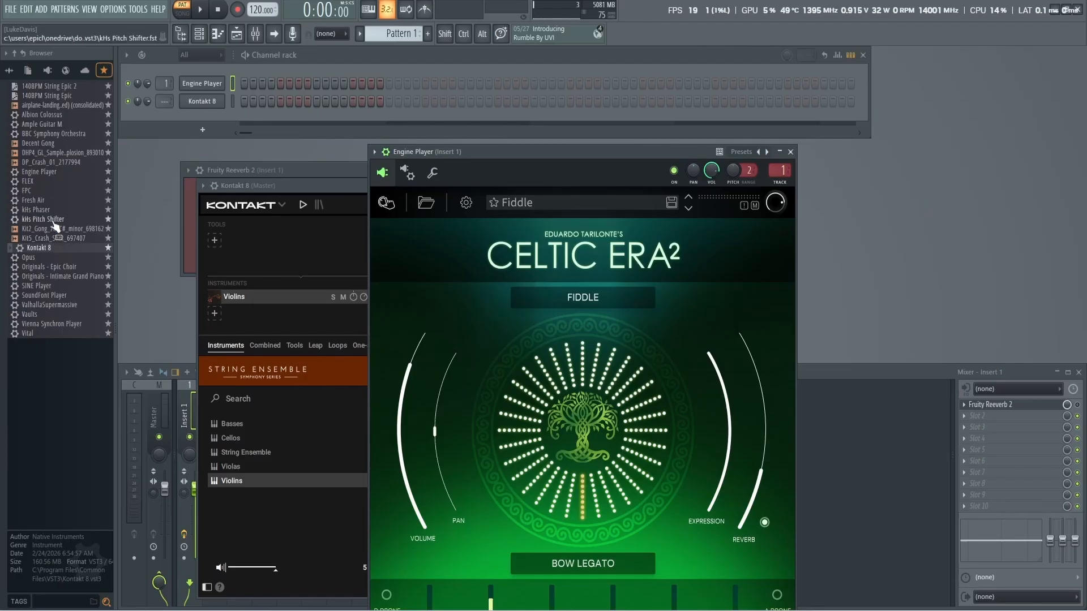
{"action": "left_click_drag", "start_coordinate": [48, 219], "coordinate": [970, 416]}
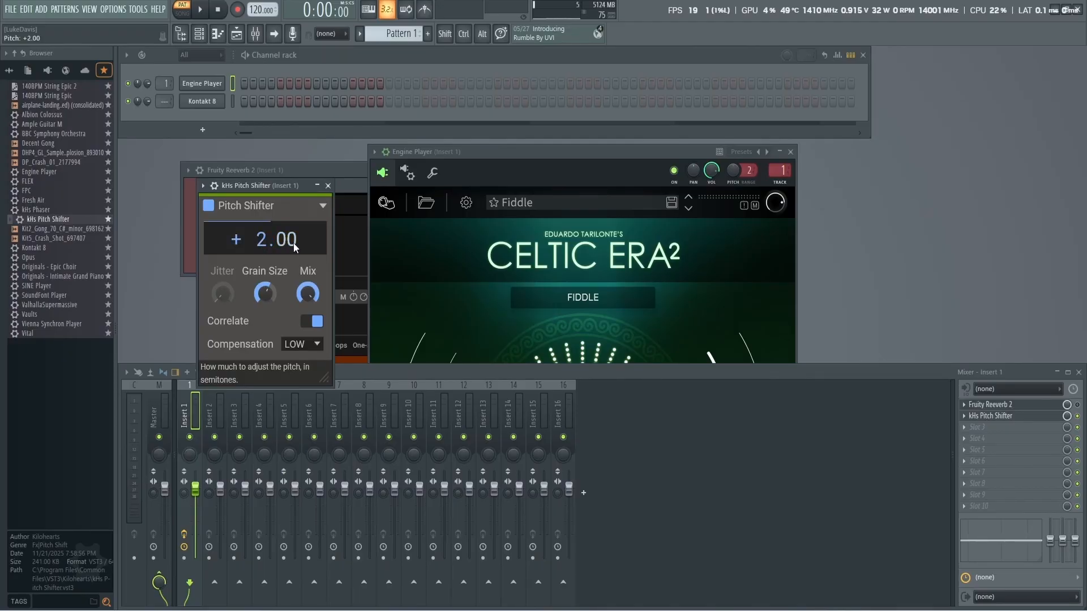
{"action": "mouse_move", "coordinate": [293, 243]}
{"action": "left_mouse_down"}
{"action": "mouse_move", "coordinate": [293, 233]}
{"action": "mouse_move", "coordinate": [293, 244]}
{"action": "left_mouse_up"}
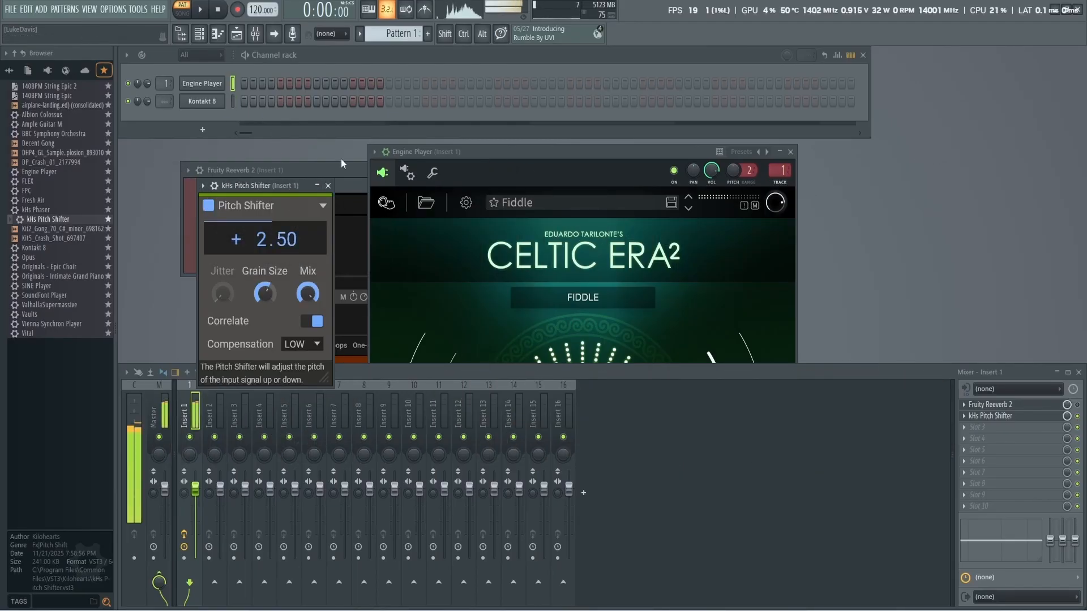
Compare the Kontakt violins with the pitch-shifted Fiddle and lower the Pitch Shifter's grain size to its minimum.
{"action": "left_click", "coordinate": [351, 200]}
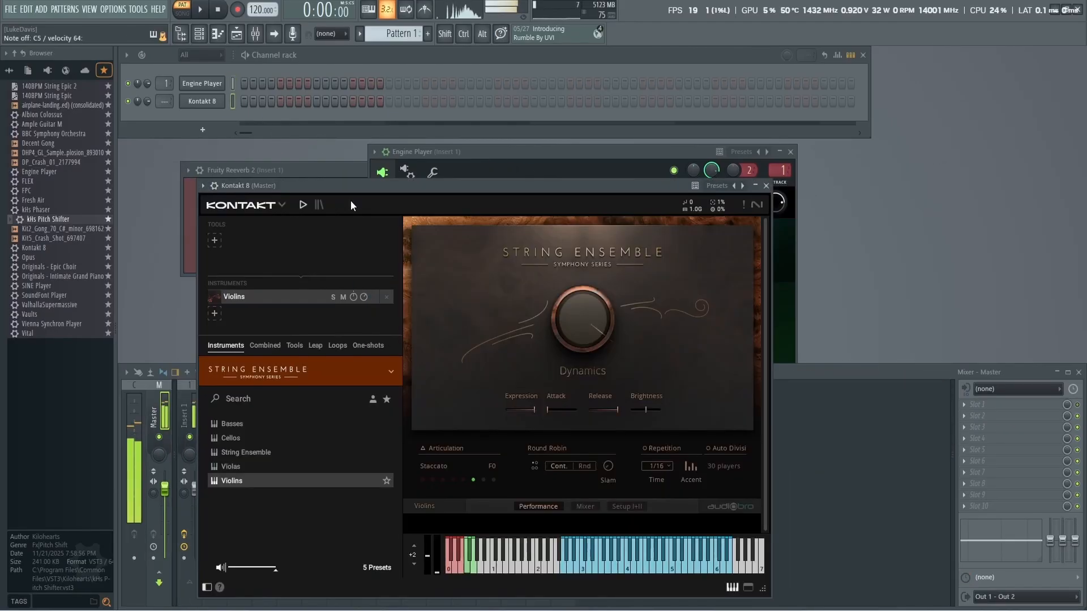
{"action": "left_click", "coordinate": [481, 152]}
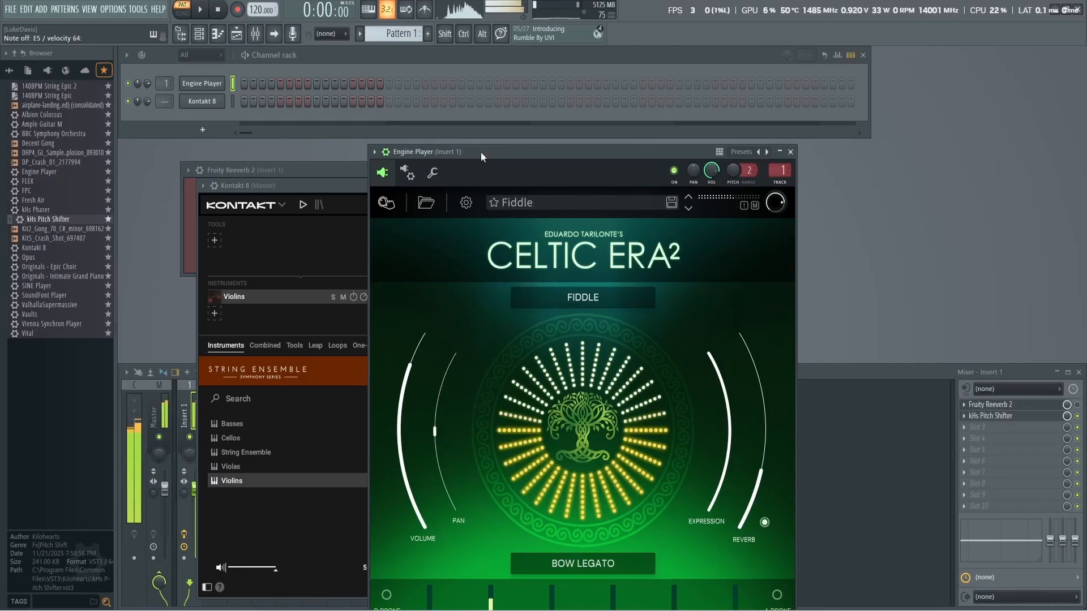
{"action": "left_click", "coordinate": [1015, 417]}
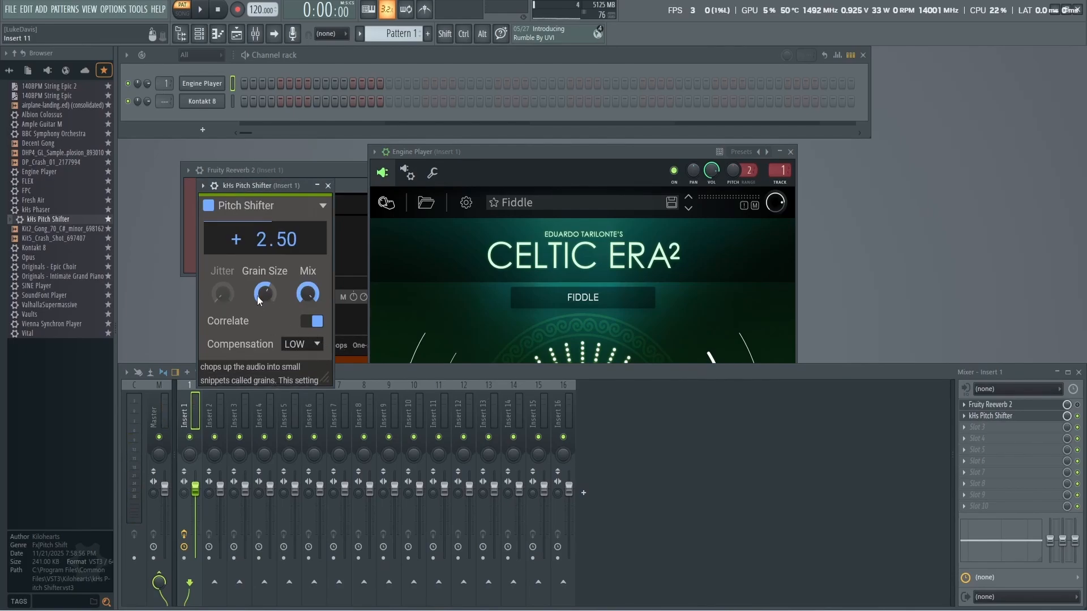
{"action": "mouse_move", "coordinate": [257, 300]}
{"action": "left_mouse_down"}
{"action": "mouse_move", "coordinate": [257, 322]}
{"action": "mouse_move", "coordinate": [260, 305]}
{"action": "left_mouse_up"}
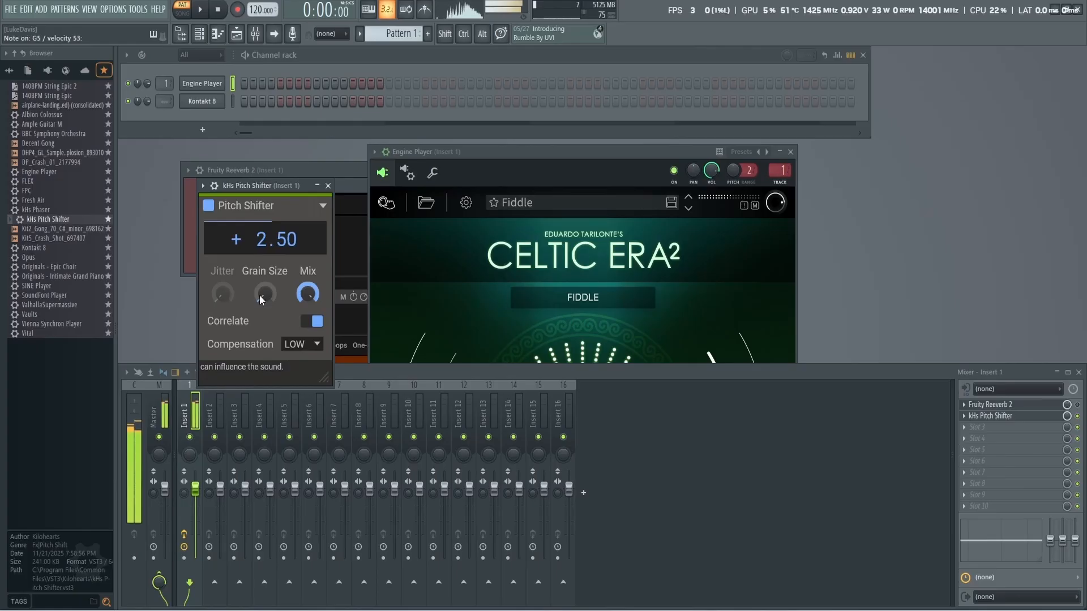
{"action": "left_click", "coordinate": [565, 229]}
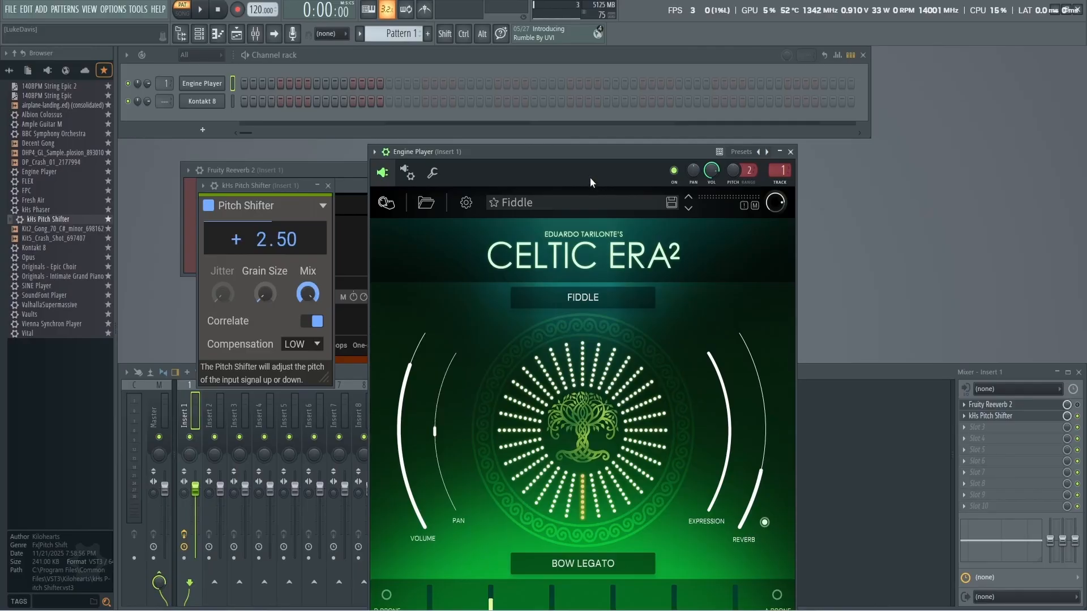
Load the Irish Bouzouki instrument from the Strings category of Celtic ERA 2.
{"action": "left_click_drag", "start_coordinate": [481, 153], "coordinate": [456, 59]}
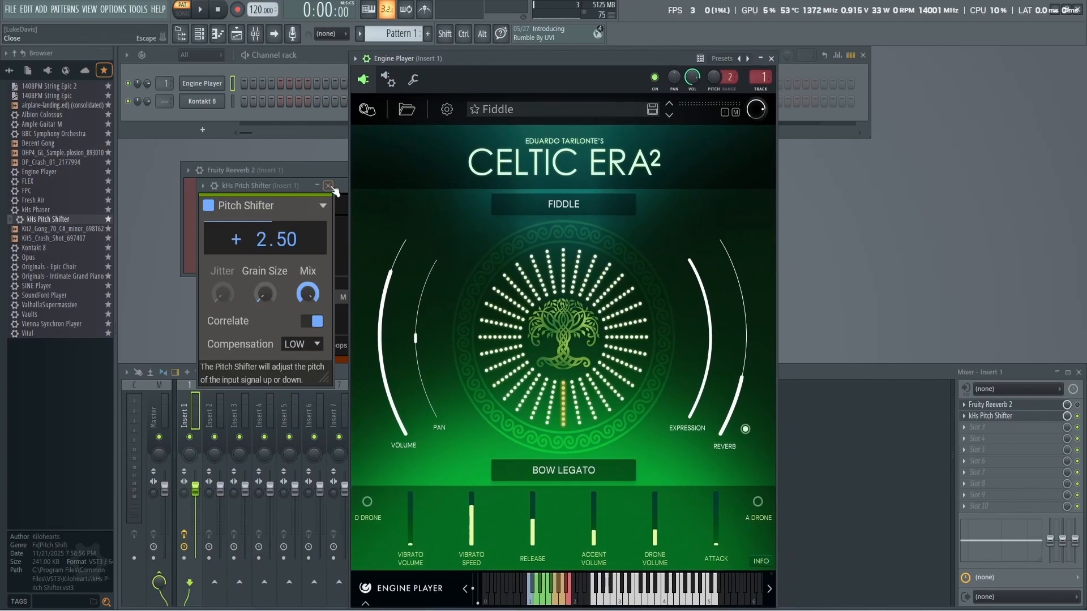
{"action": "left_click", "coordinate": [406, 109]}
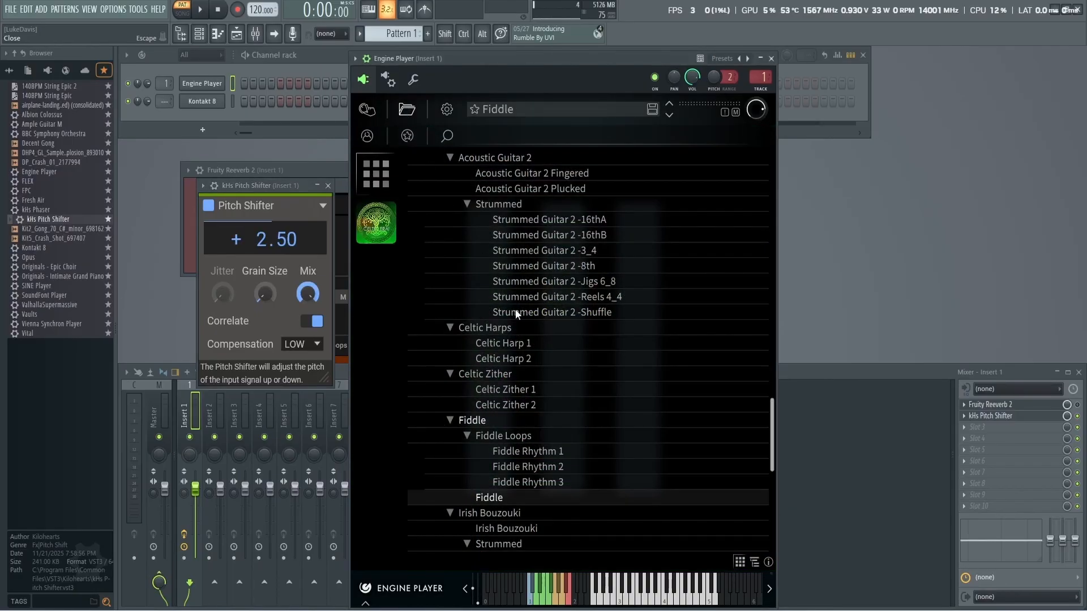
{"action": "scroll", "coordinate": [515, 346], "scroll_direction": "down", "scroll_amount": 4}
{"action": "left_click", "coordinate": [531, 282]}
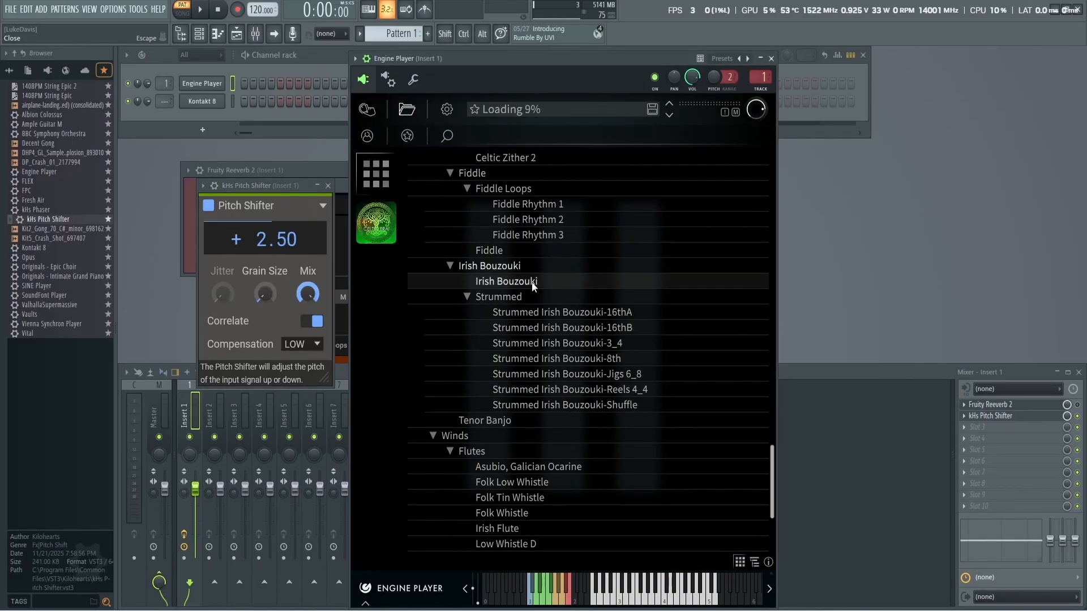
Write repeated sixteenth notes on C6, A#5 and F5 across four bars for the bouzouki and play them at 100 BPM.
{"action": "left_click", "coordinate": [219, 35]}
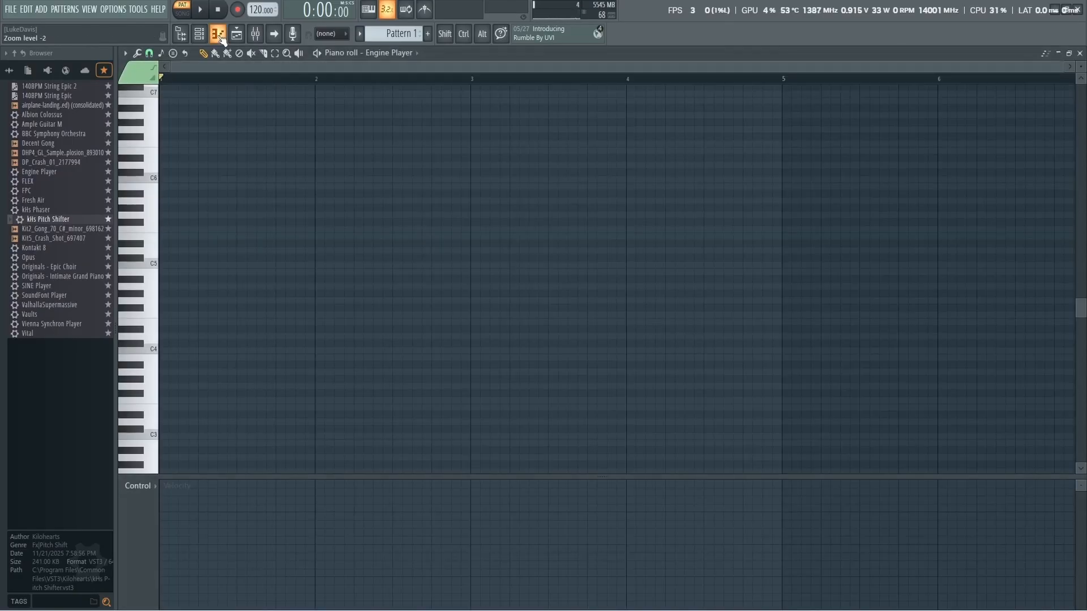
{"action": "left_click", "coordinate": [200, 9]}
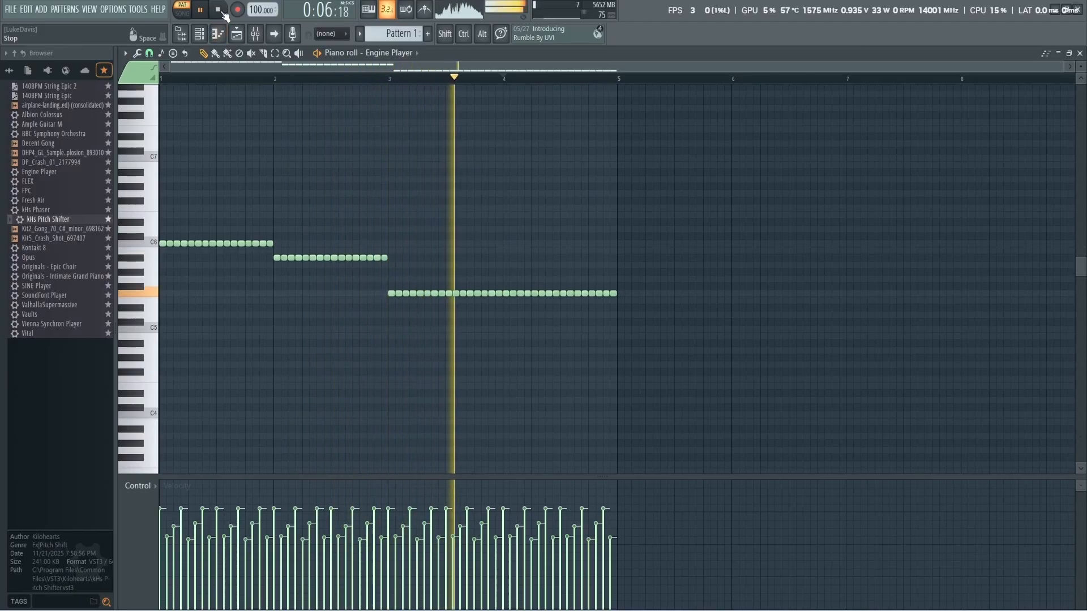
Double the bouzouki notes a fifth higher, on G6, F6 and C6, and play back the pattern.
{"action": "scroll", "coordinate": [462, 265], "scroll_direction": "up", "scroll_amount": 4}
{"action": "scroll", "coordinate": [428, 233], "scroll_direction": "down", "scroll_amount": 4}
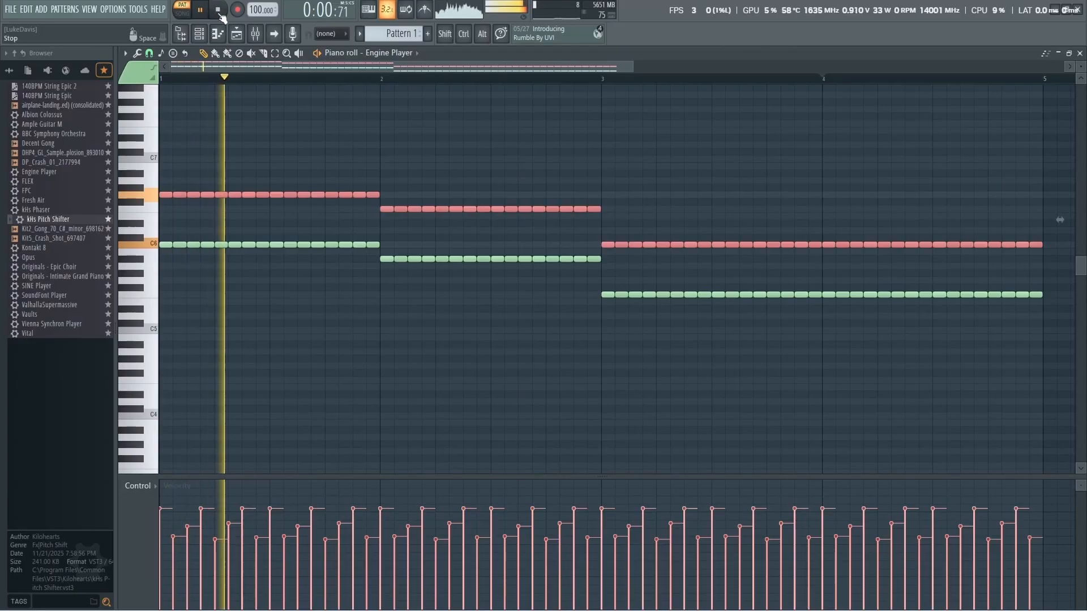
{"action": "left_click", "coordinate": [294, 134], "text": "ctrl"}
{"action": "scroll", "coordinate": [313, 136], "scroll_direction": "down", "scroll_amount": 3}
{"action": "scroll", "coordinate": [315, 134], "scroll_direction": "down", "scroll_amount": 1}
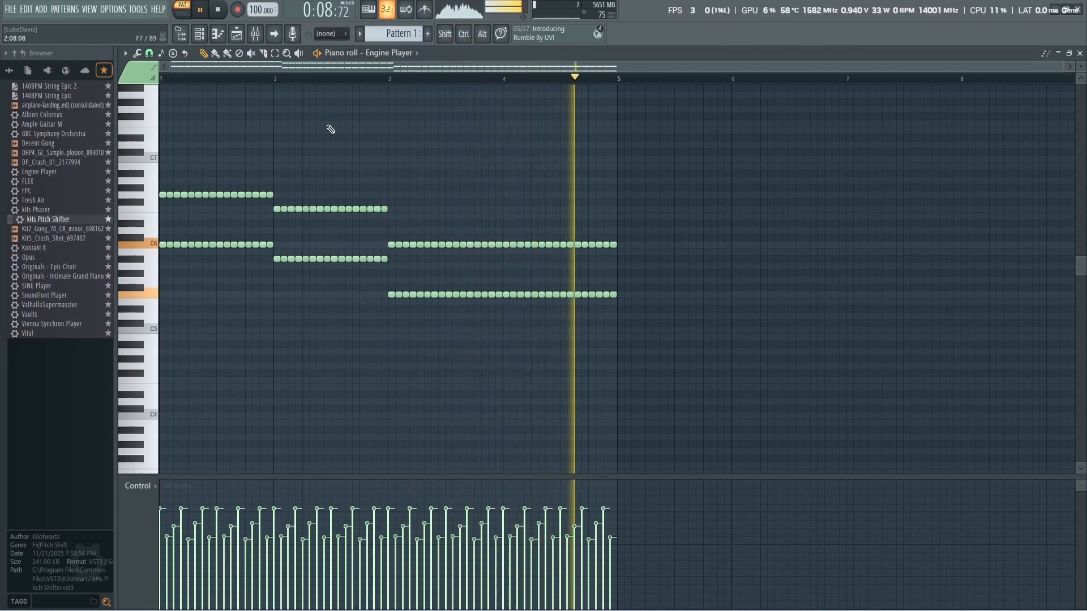
Load the Galician Bagpipe and then the Irish Flute from the Winds category of Celtic ERA 2, auditioning each.
{"action": "left_click", "coordinate": [200, 33]}
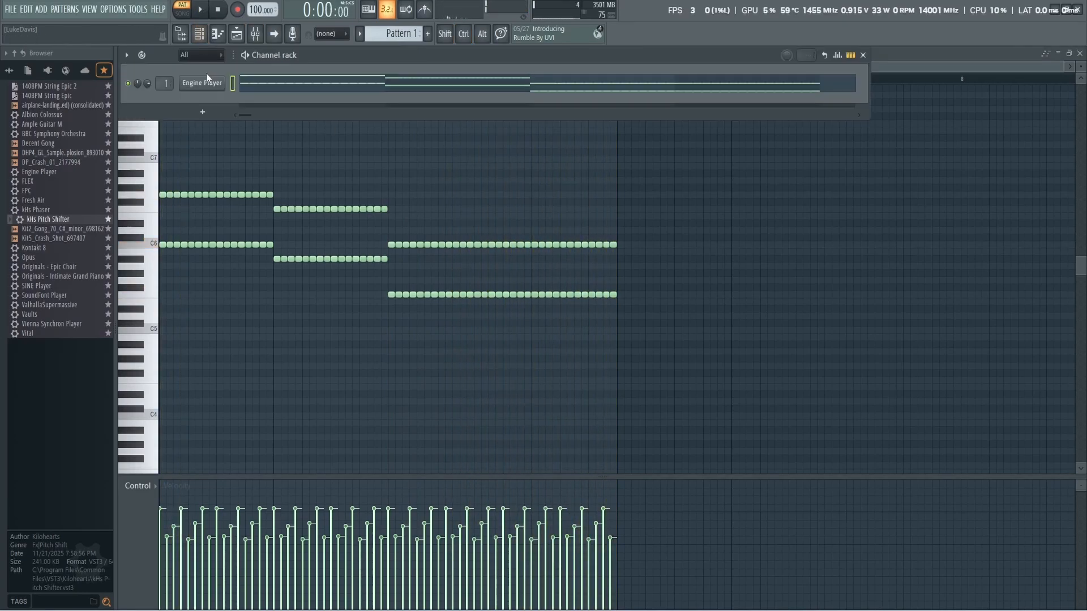
{"action": "left_click", "coordinate": [211, 86]}
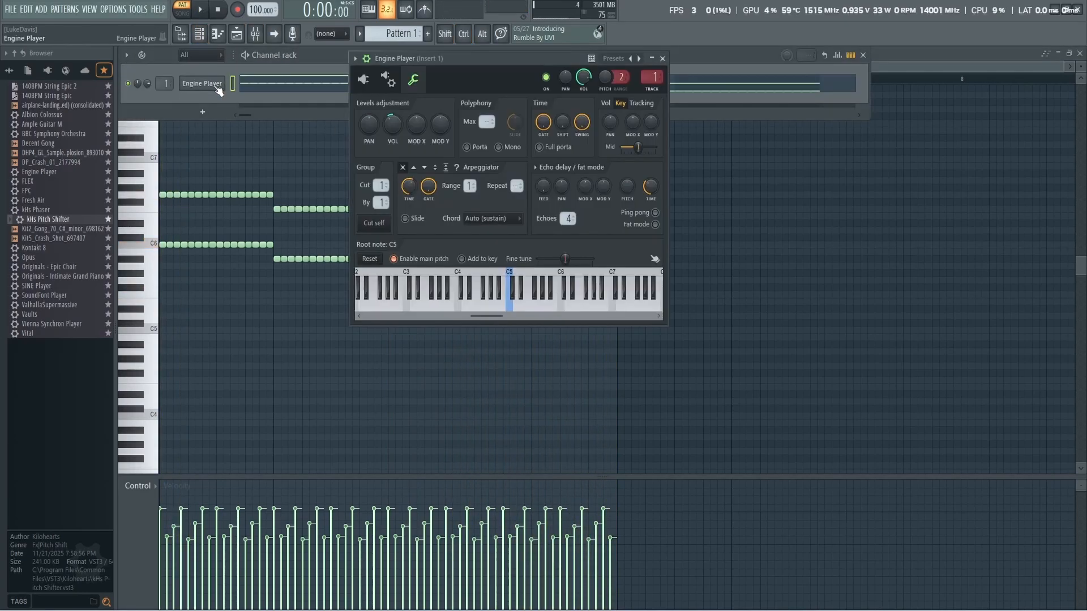
{"action": "left_click", "coordinate": [371, 86]}
{"action": "left_click", "coordinate": [408, 113]}
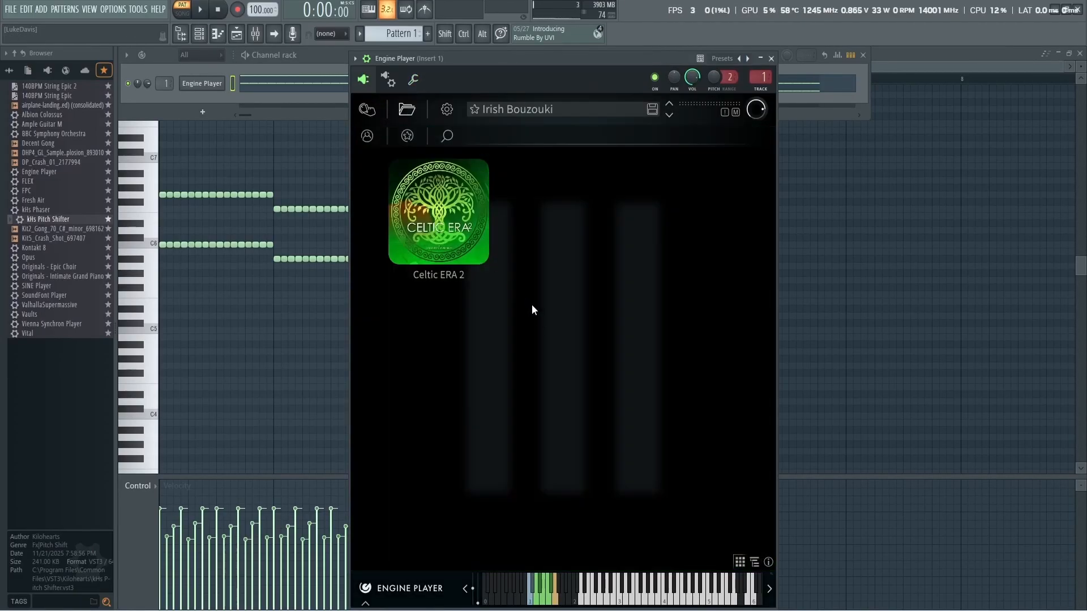
{"action": "left_click", "coordinate": [439, 218]}
{"action": "double_click", "coordinate": [520, 438]}
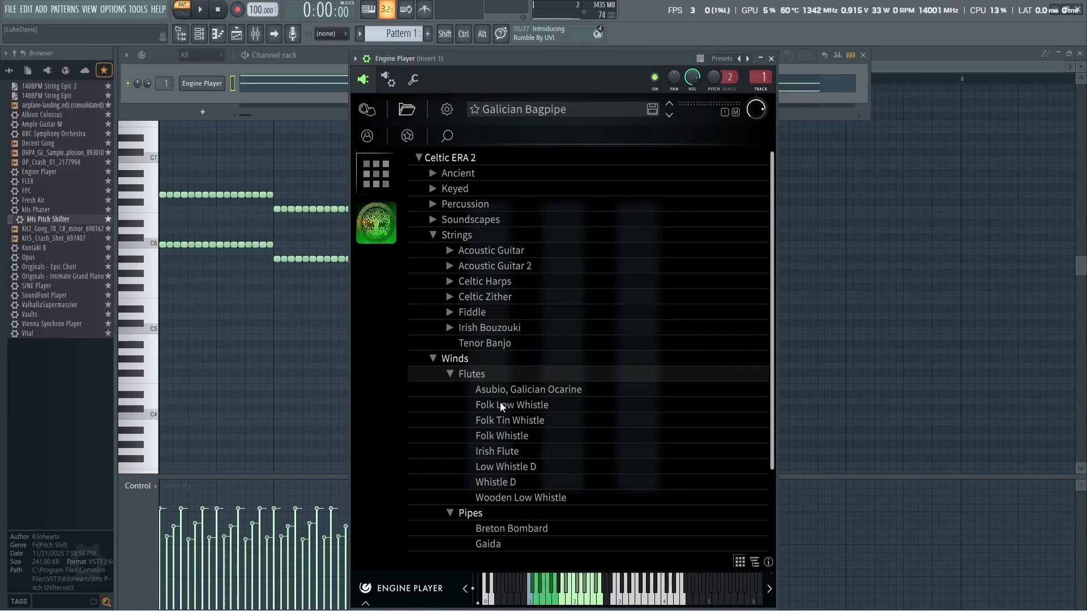
{"action": "double_click", "coordinate": [524, 423]}
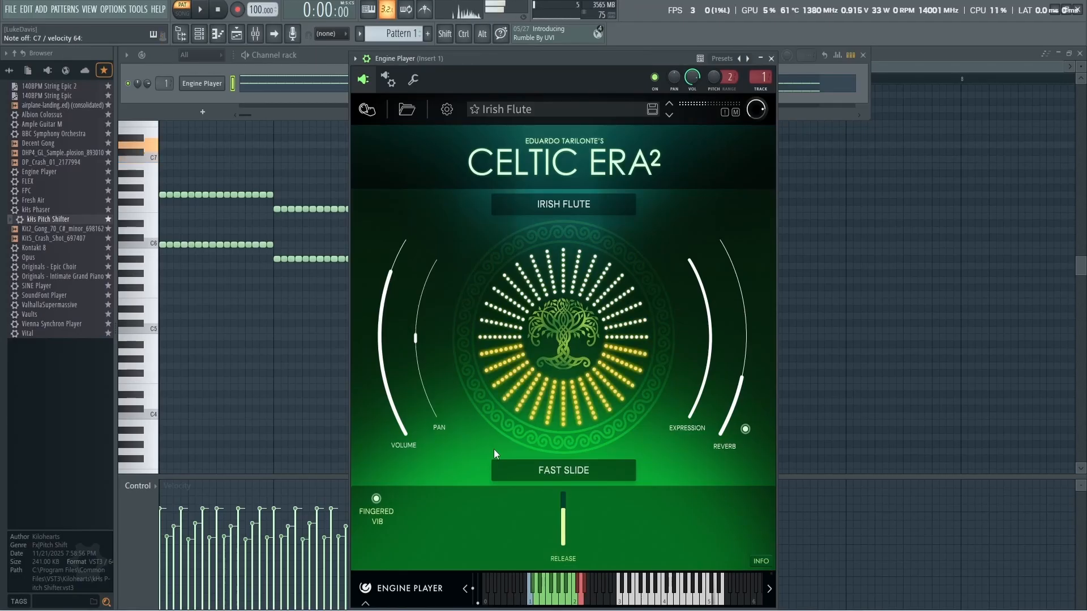
Close the instrument window, delete the Engine Player channel, and try to delete the leftover Sampler channel.
{"action": "left_click", "coordinate": [774, 63]}
{"action": "right_click", "coordinate": [209, 86]}
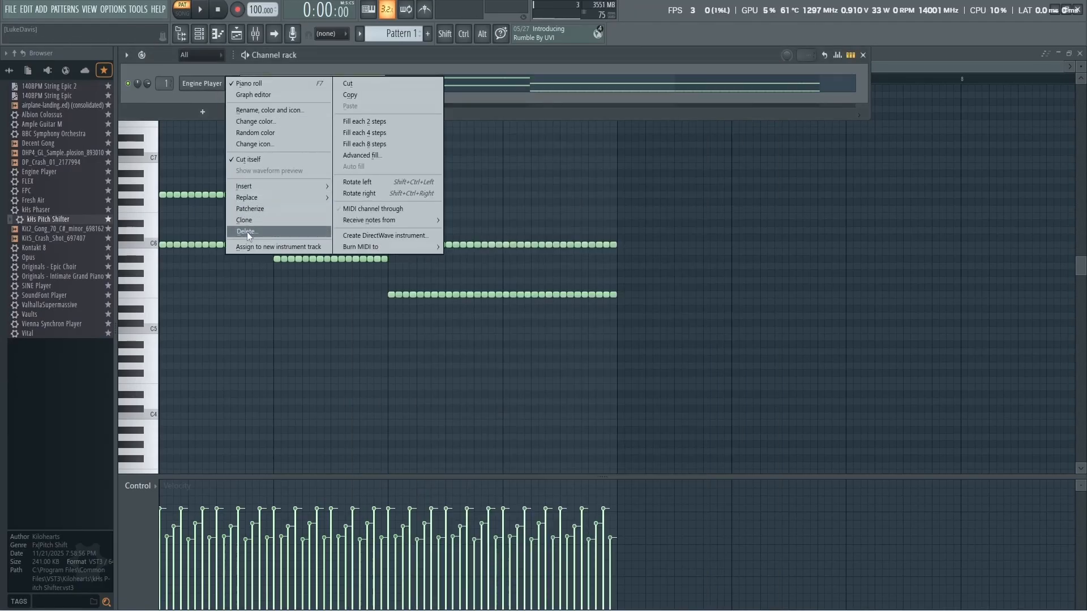
{"action": "left_click", "coordinate": [247, 232]}
{"action": "left_click", "coordinate": [449, 224]}
{"action": "right_click", "coordinate": [223, 83]}
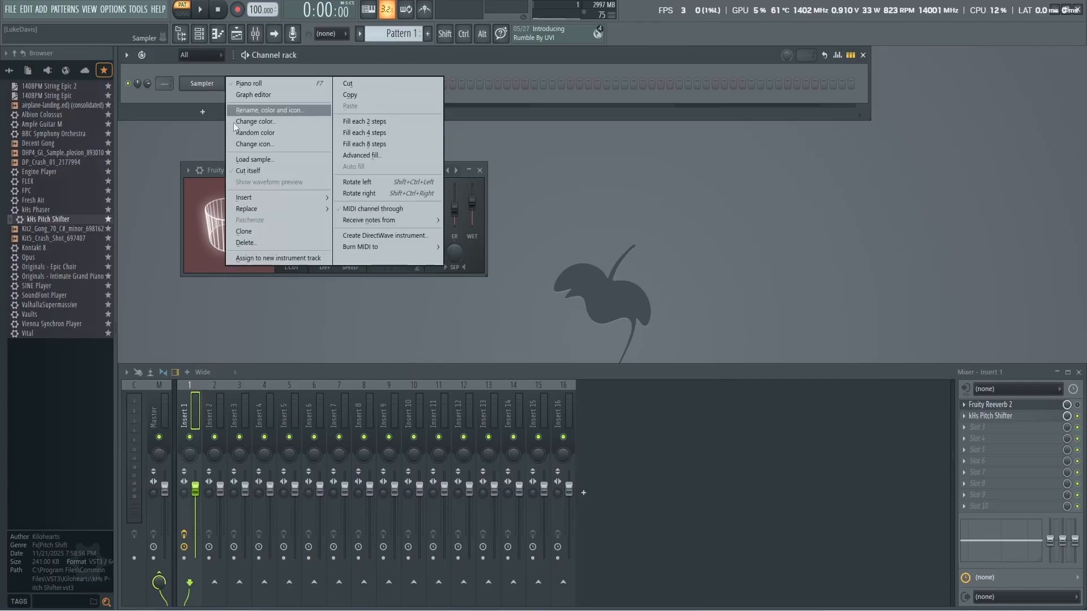
{"action": "left_click", "coordinate": [266, 247]}
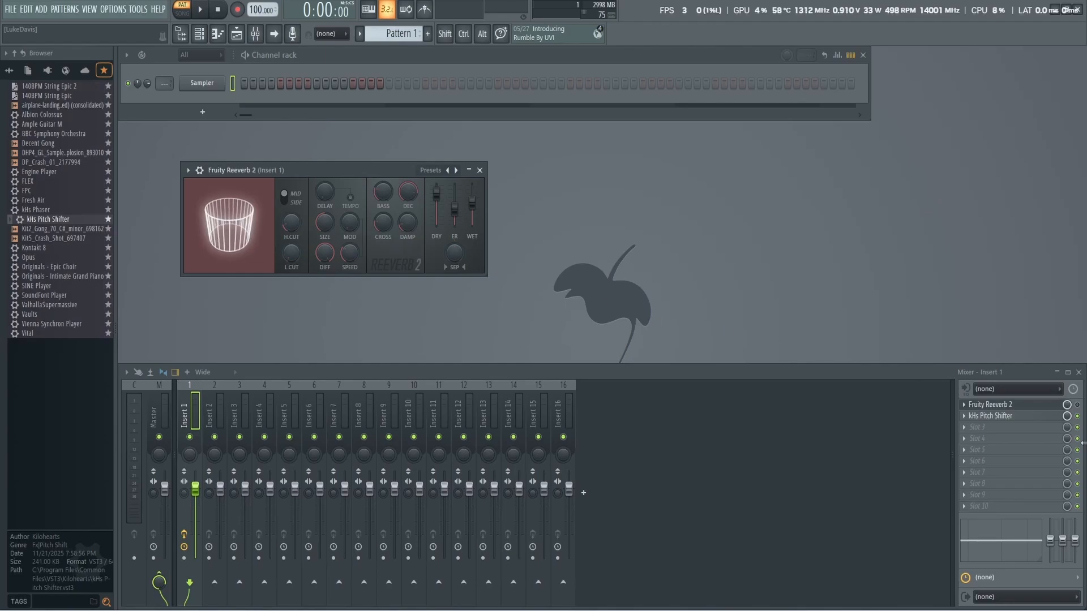
Re-enable Fruity Reeverb 2 on mixer insert 1 and close its window.
{"action": "left_click", "coordinate": [1078, 406]}
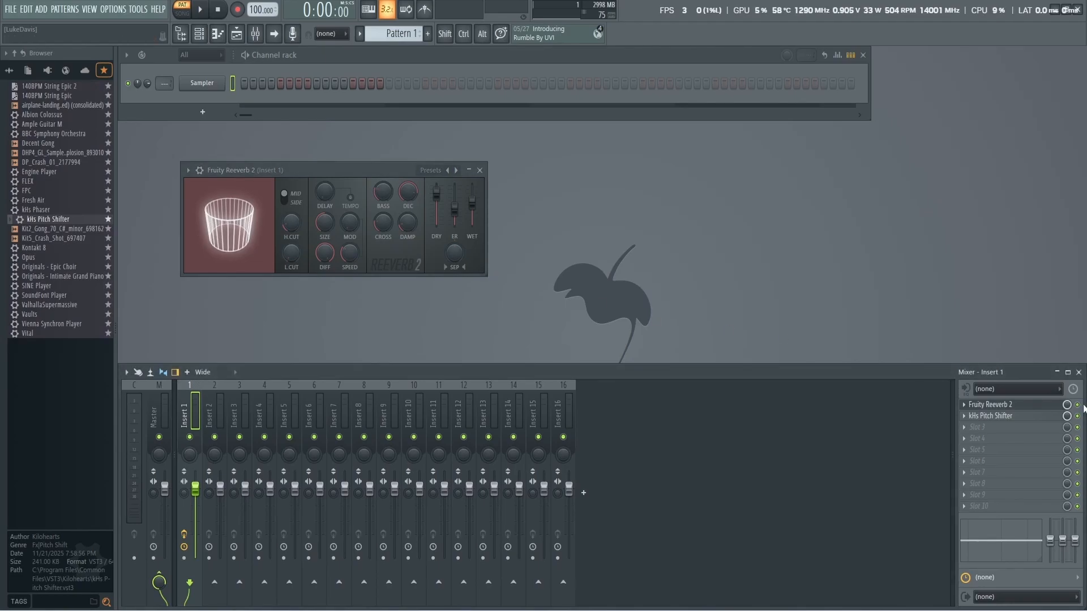
{"action": "left_click", "coordinate": [479, 169]}
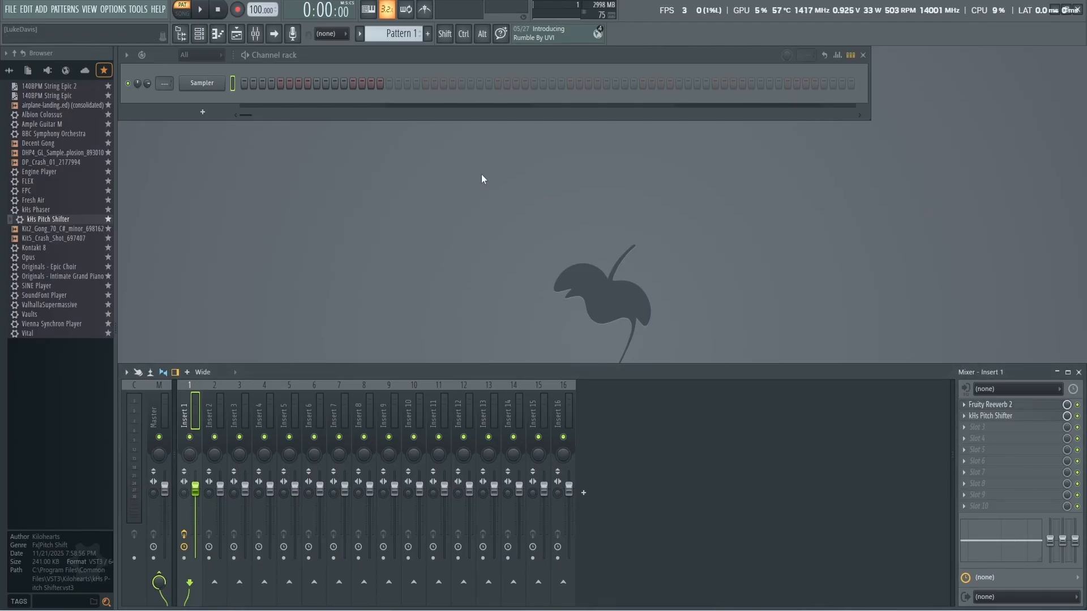